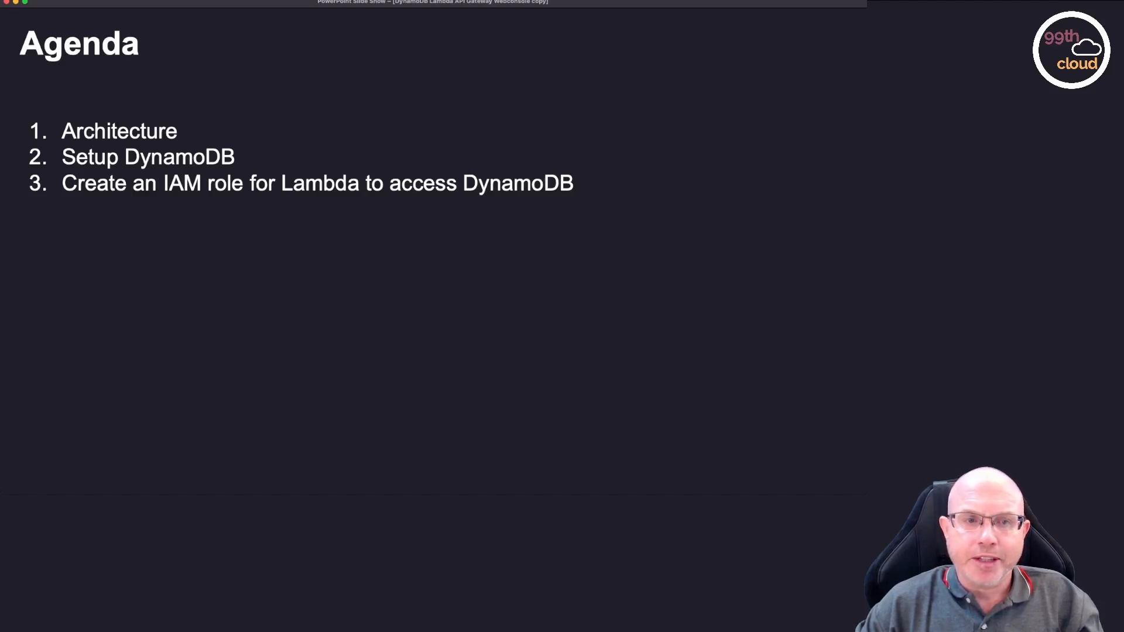
key("Right")
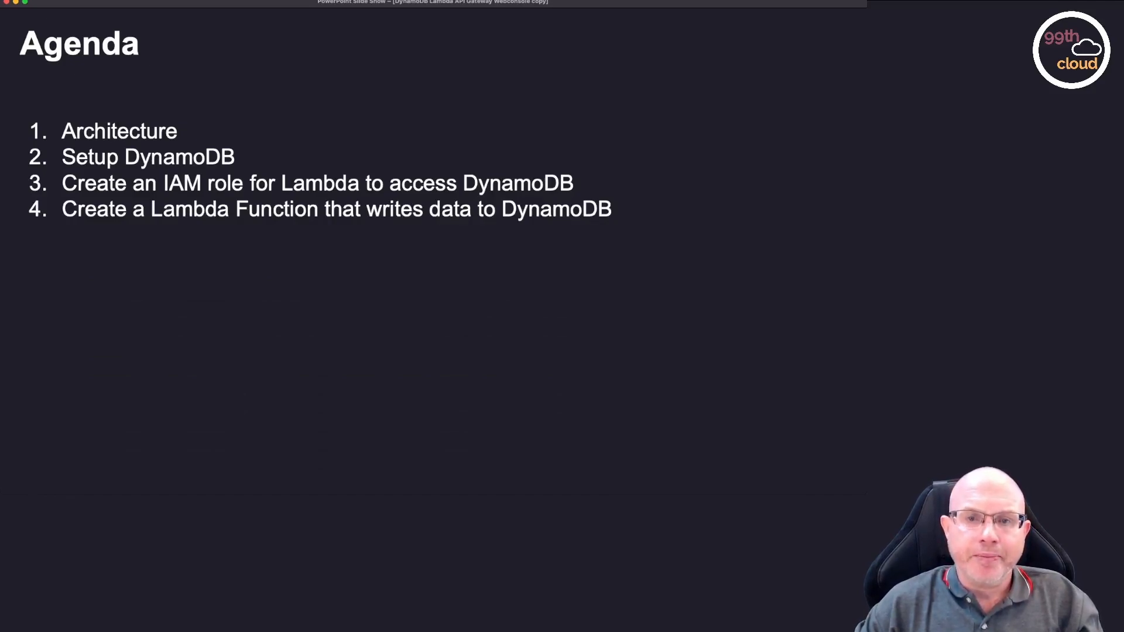
key("Right")
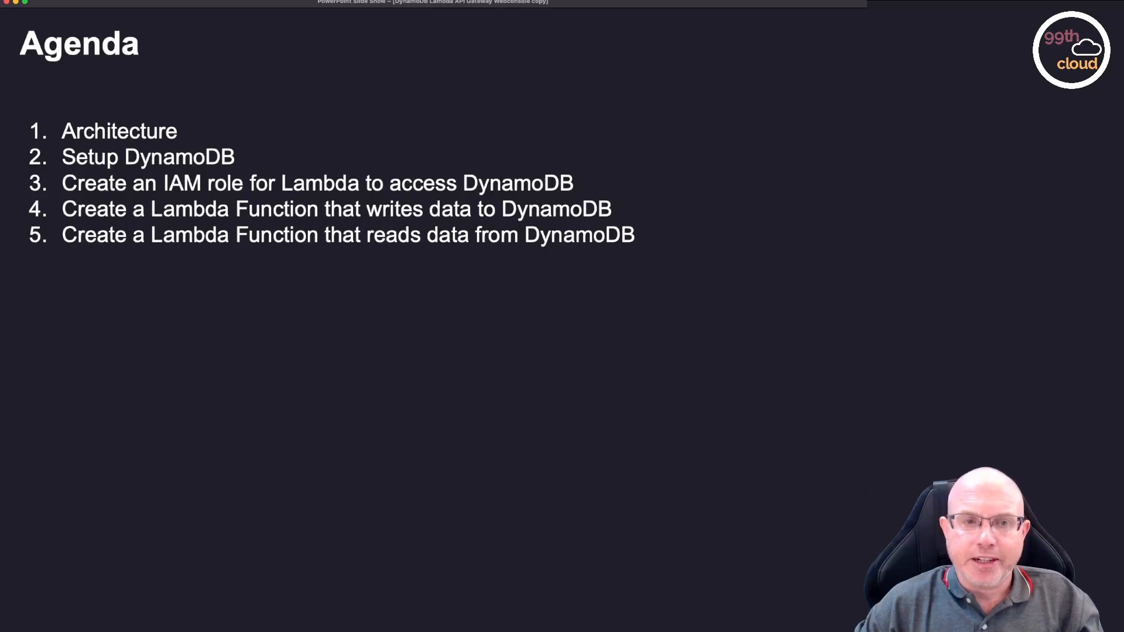
key("Right")
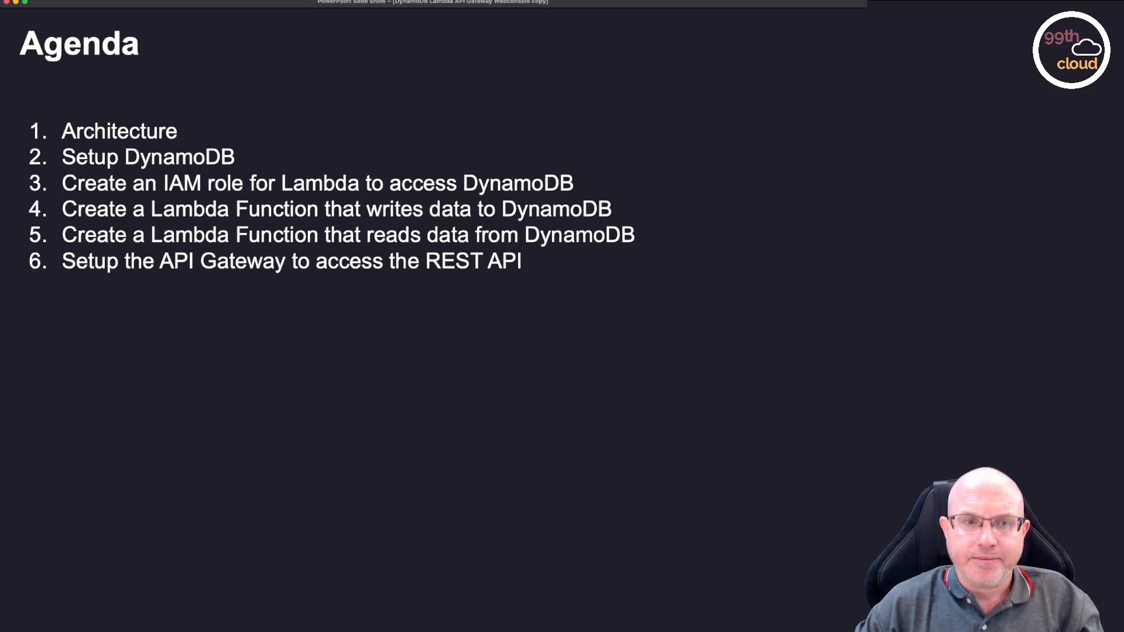
key("Right")
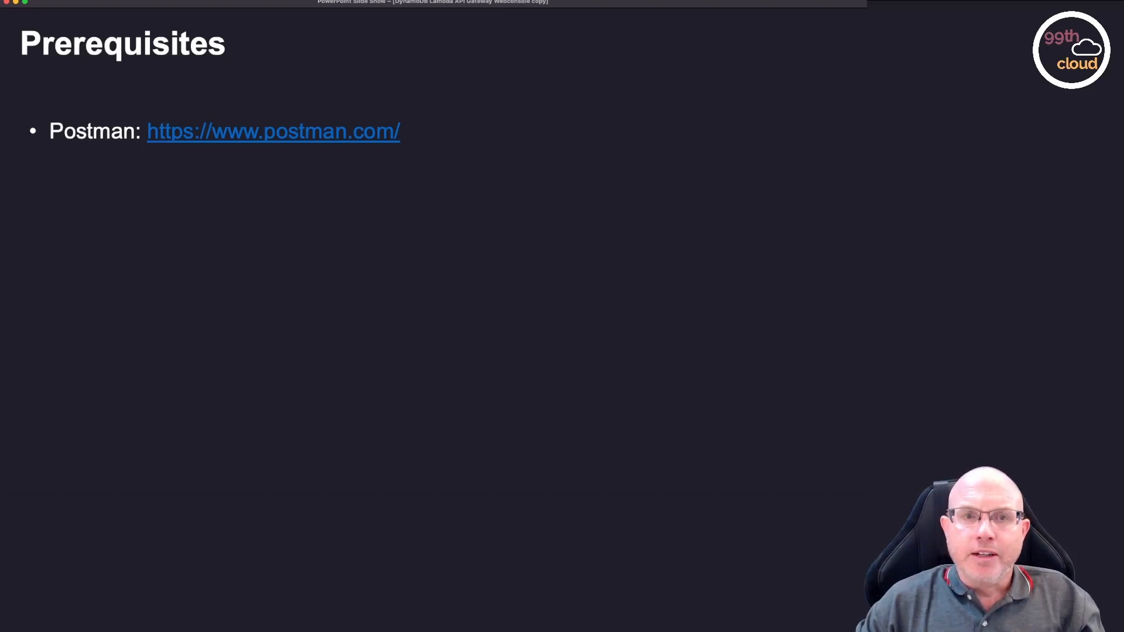
key("Right")
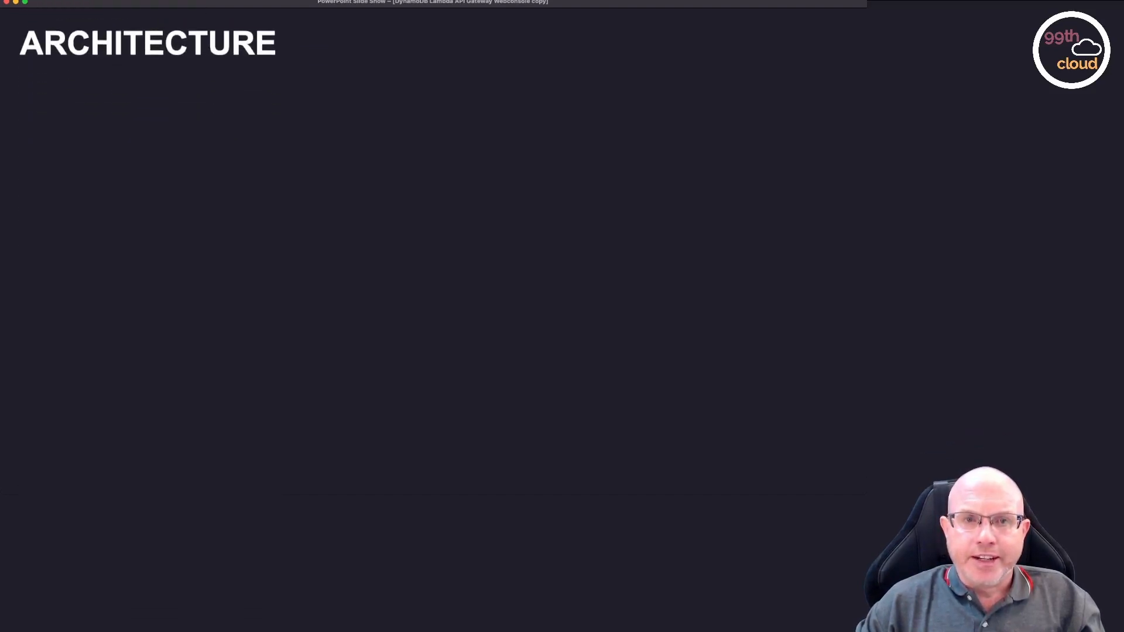
key("Right")
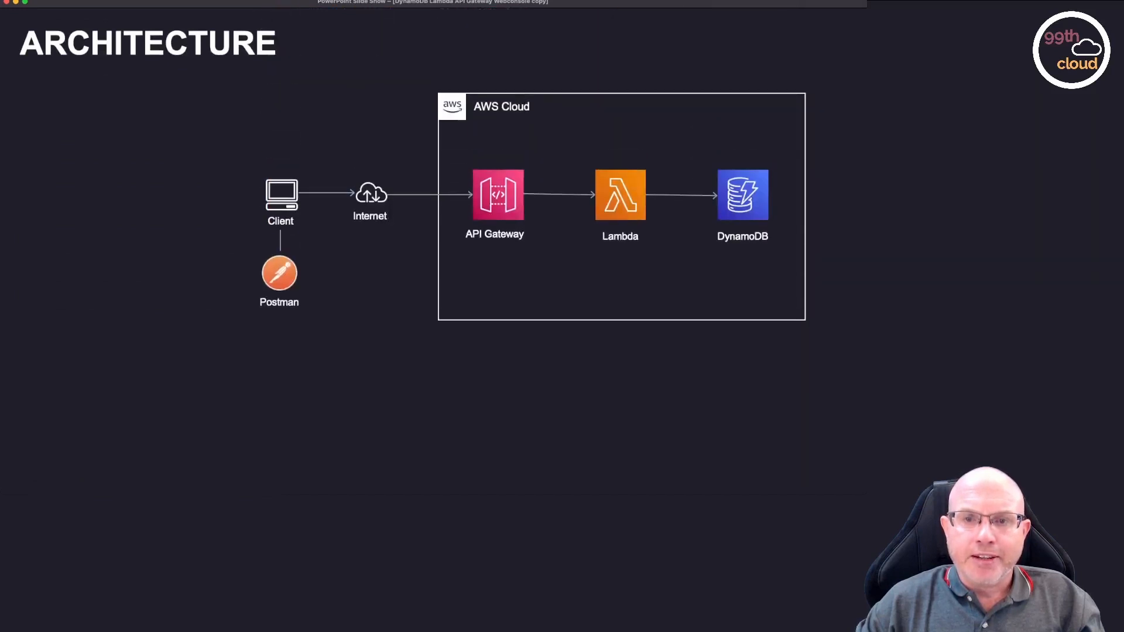
key("Right")
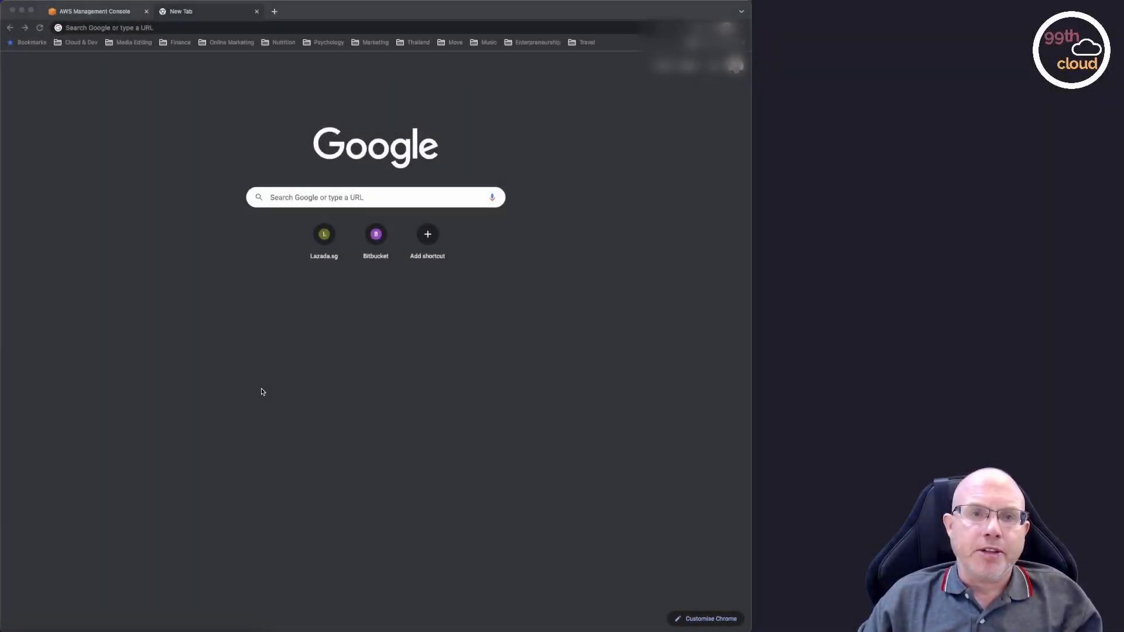
Visit the aws.amazon.com home page in the empty tab, and close that tab again.
left_click(191, 27)
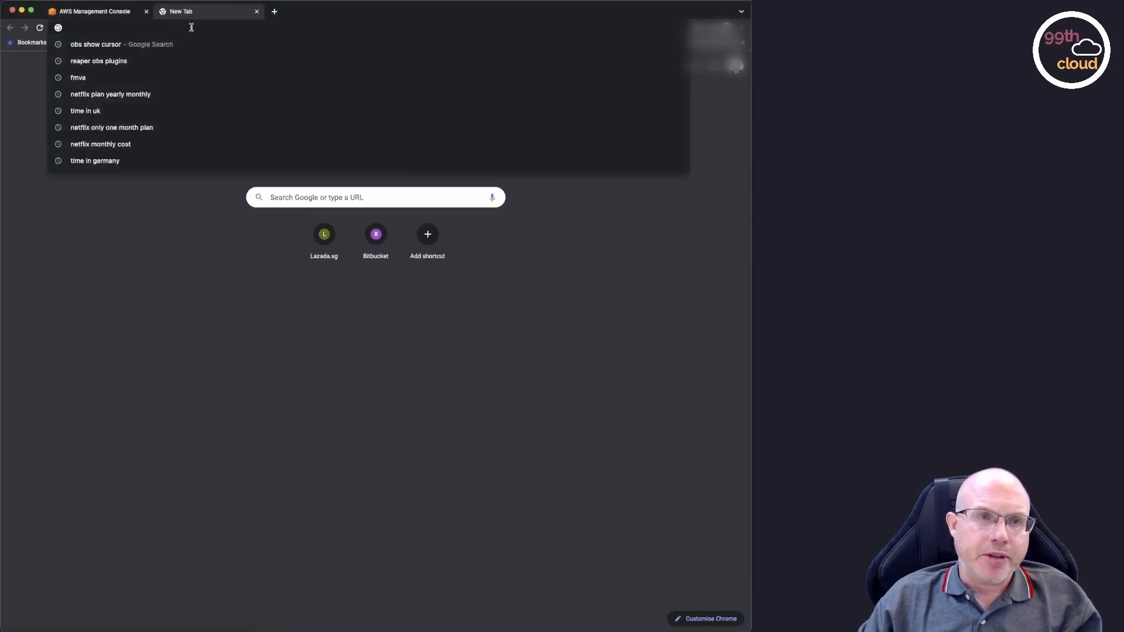
type("aws.amazon.com")
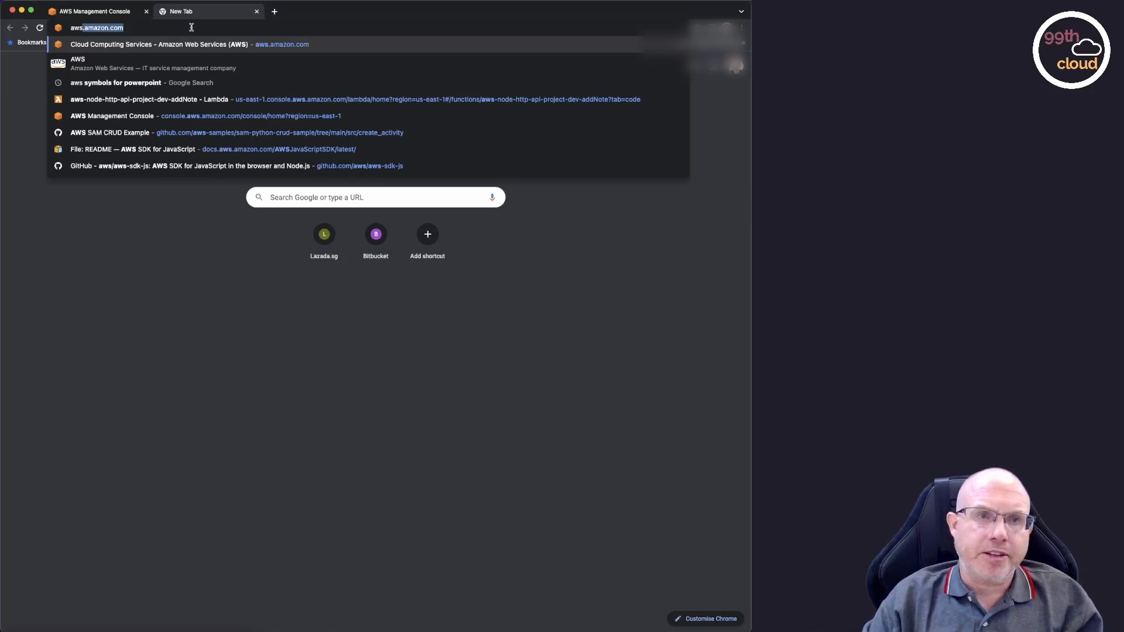
key("Return")
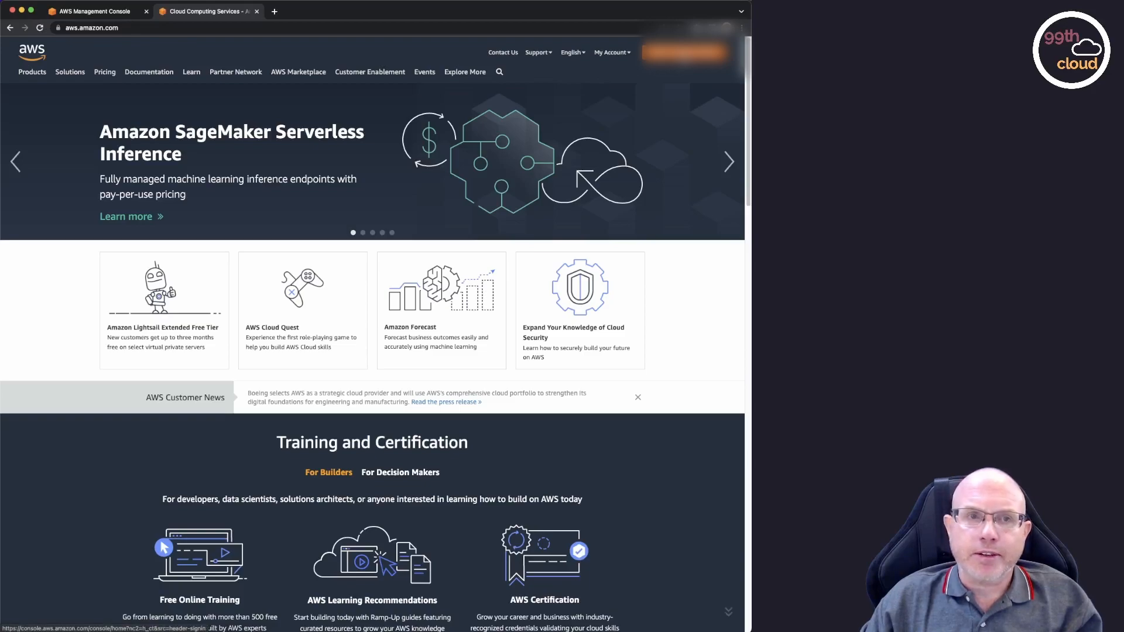
left_click(257, 12)
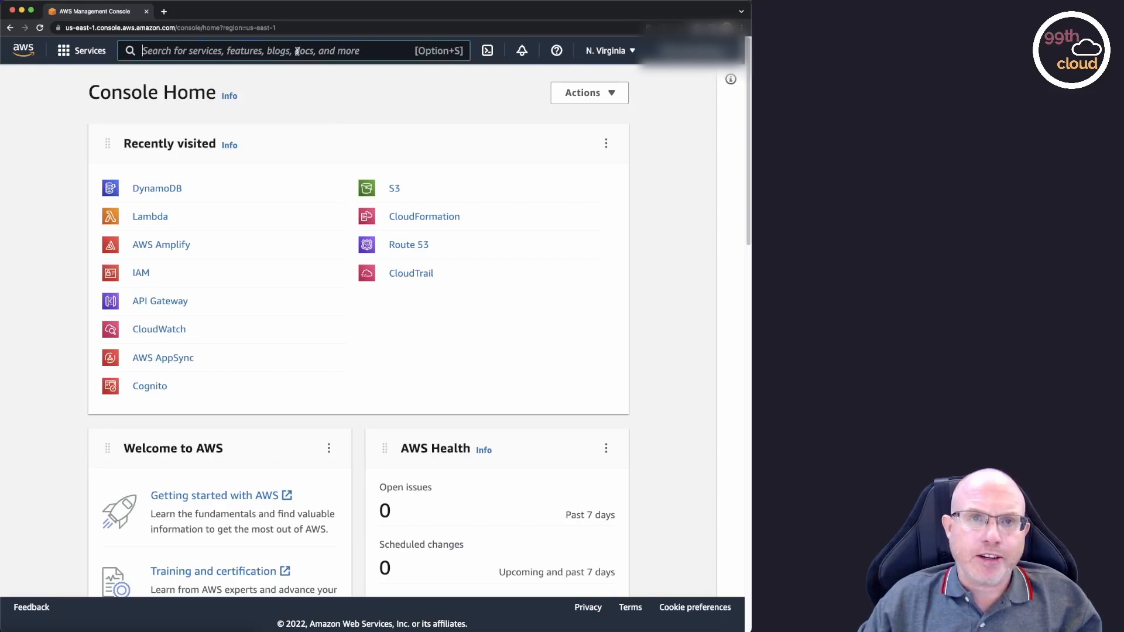
Find the DynamoDB service by searching for dynamodb, and show its list of tables.
type("dy")
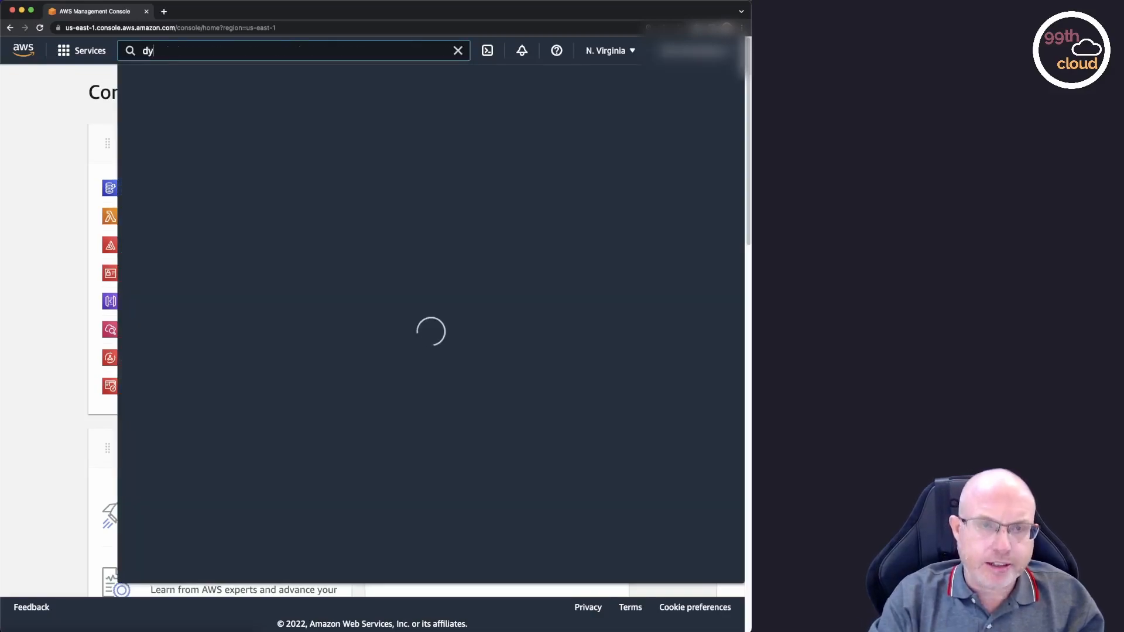
type("namodb")
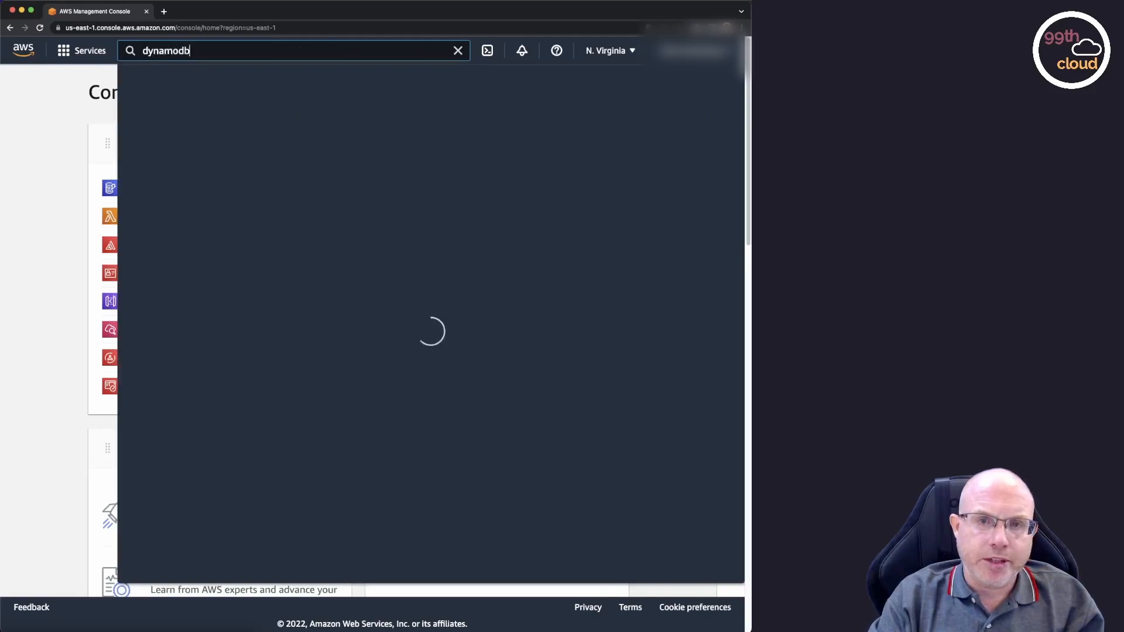
left_click(369, 160)
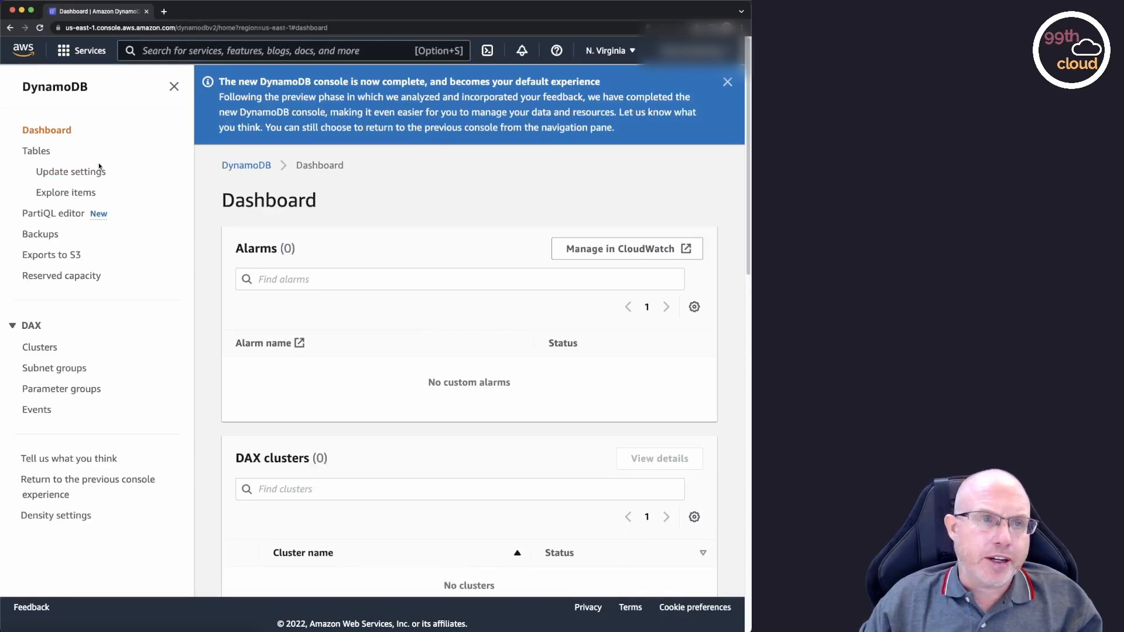
left_click(46, 155)
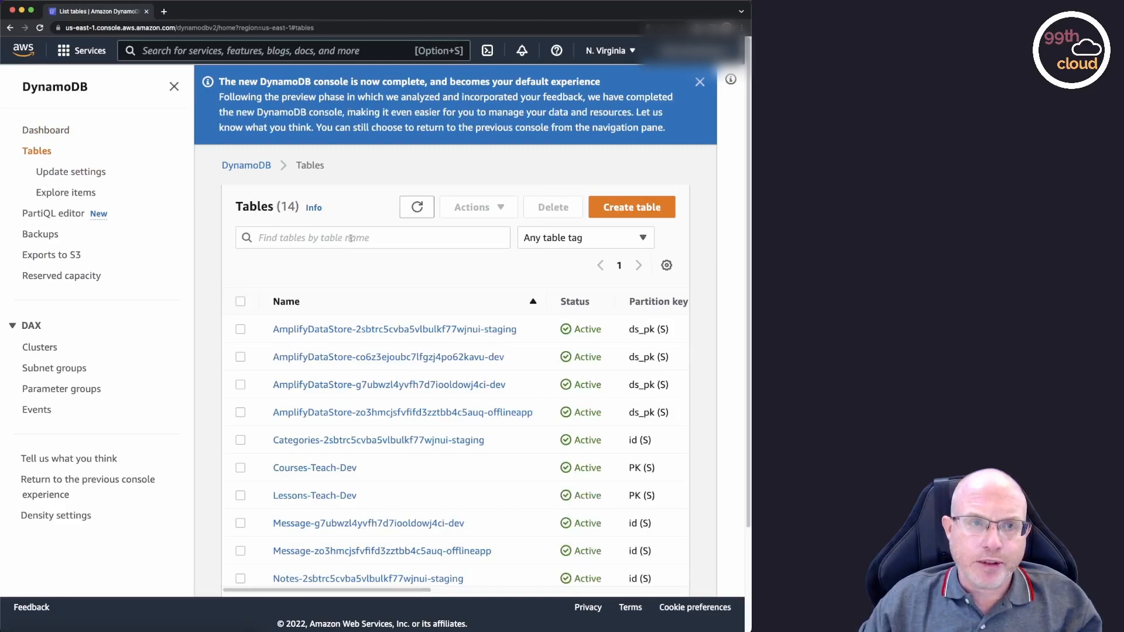
scroll(720, 254, "down", 1)
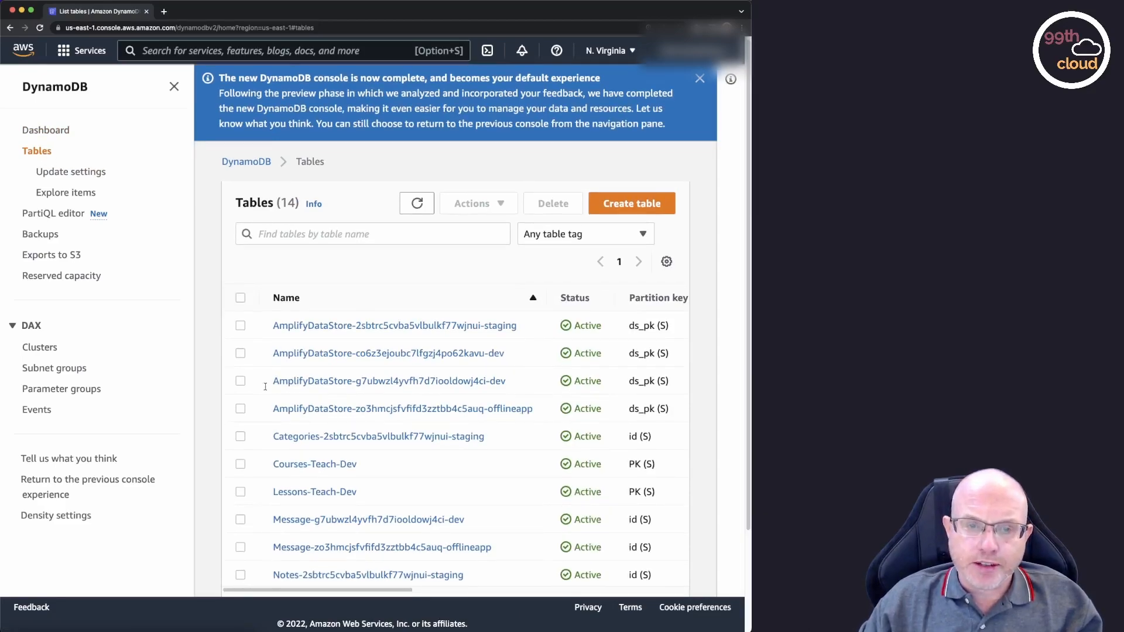
scroll(552, 392, "up", 1)
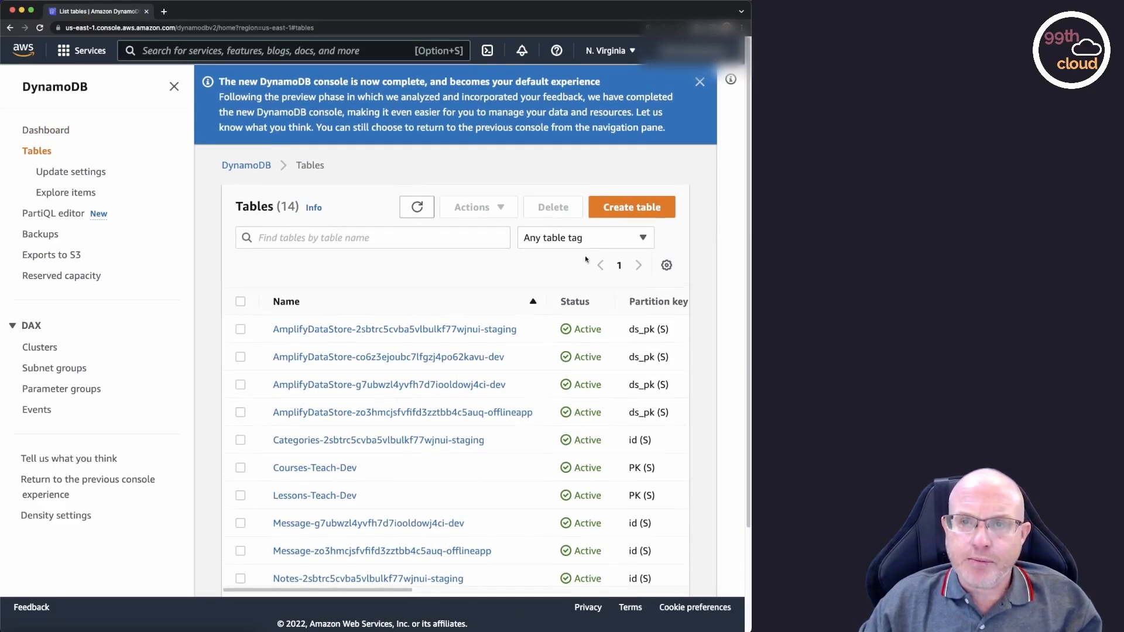
Create a DynamoDB table named Notes with the string partition key PK, no sort key and the default settings.
left_click(642, 211)
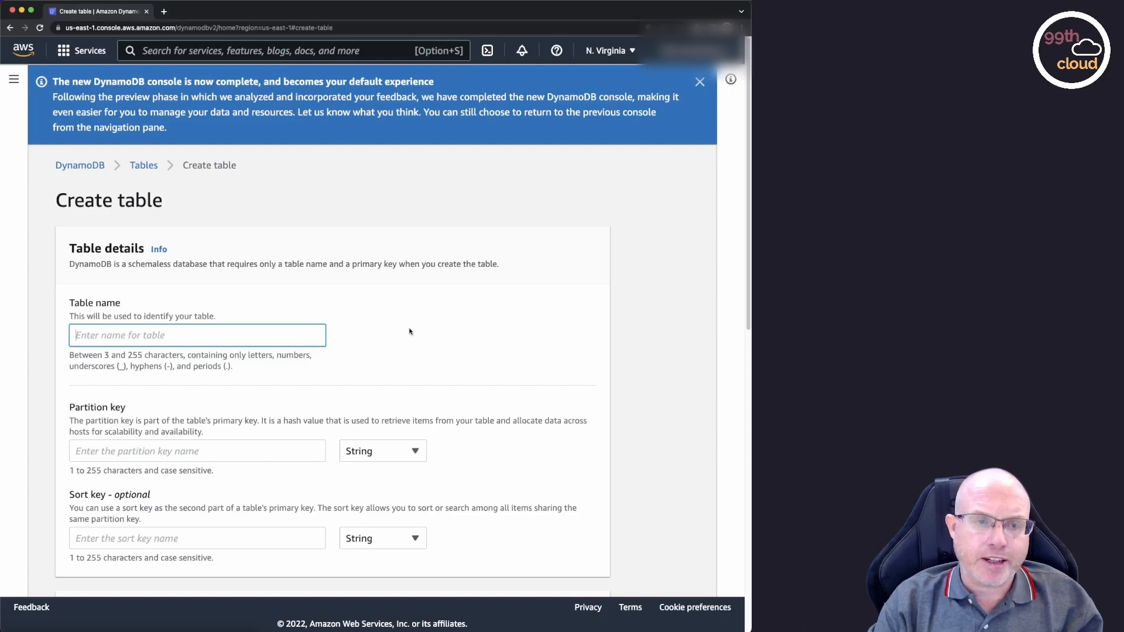
type("Notes")
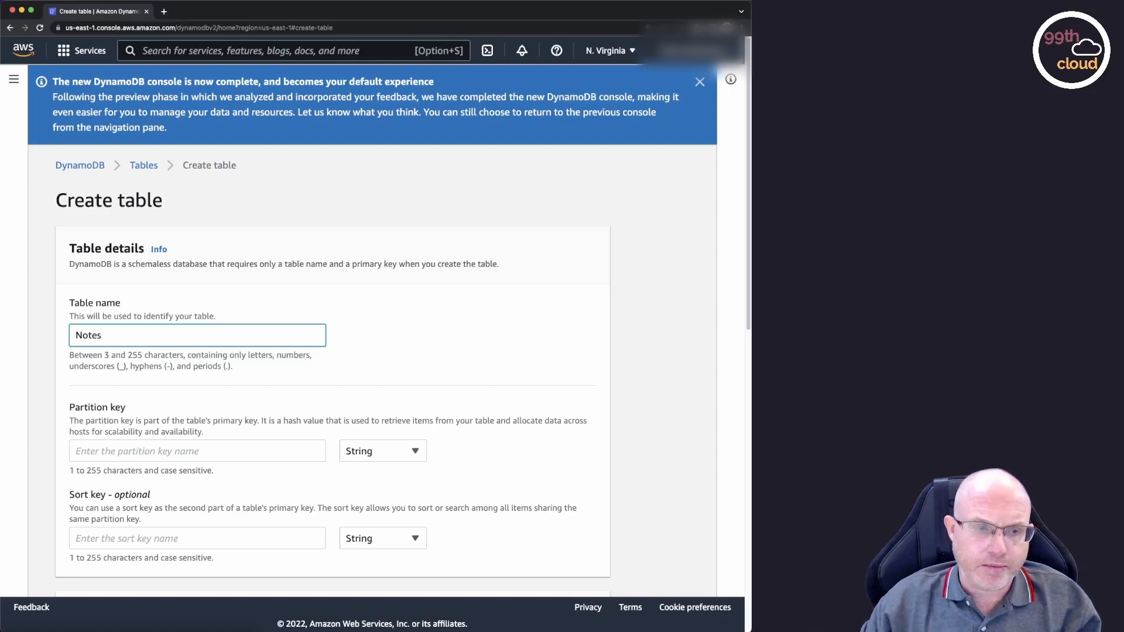
left_click(263, 451)
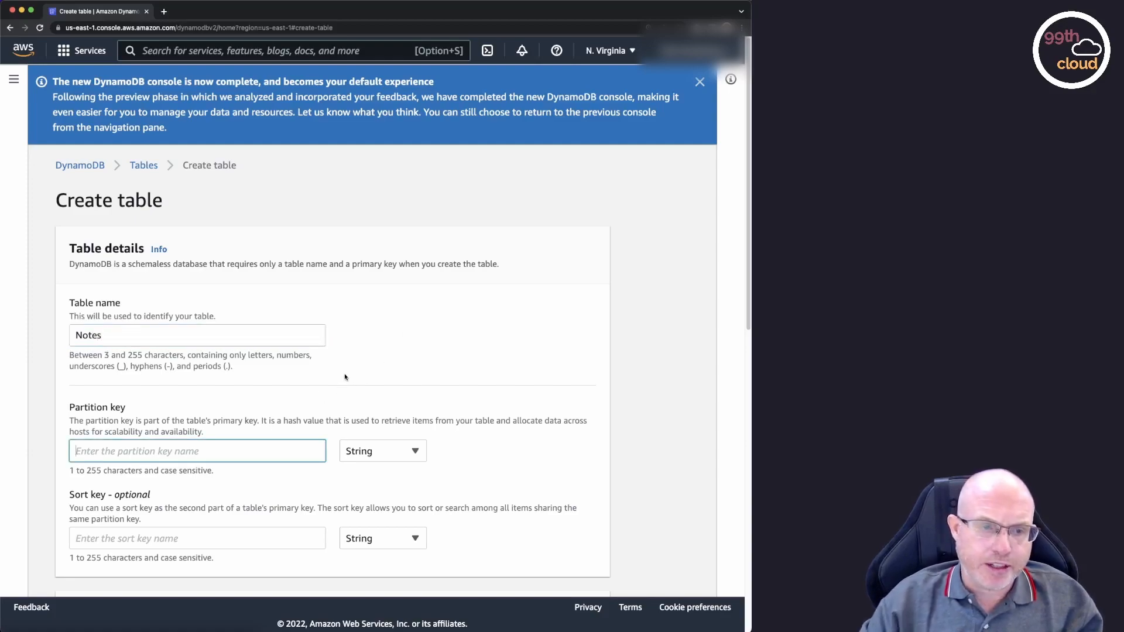
type("PK")
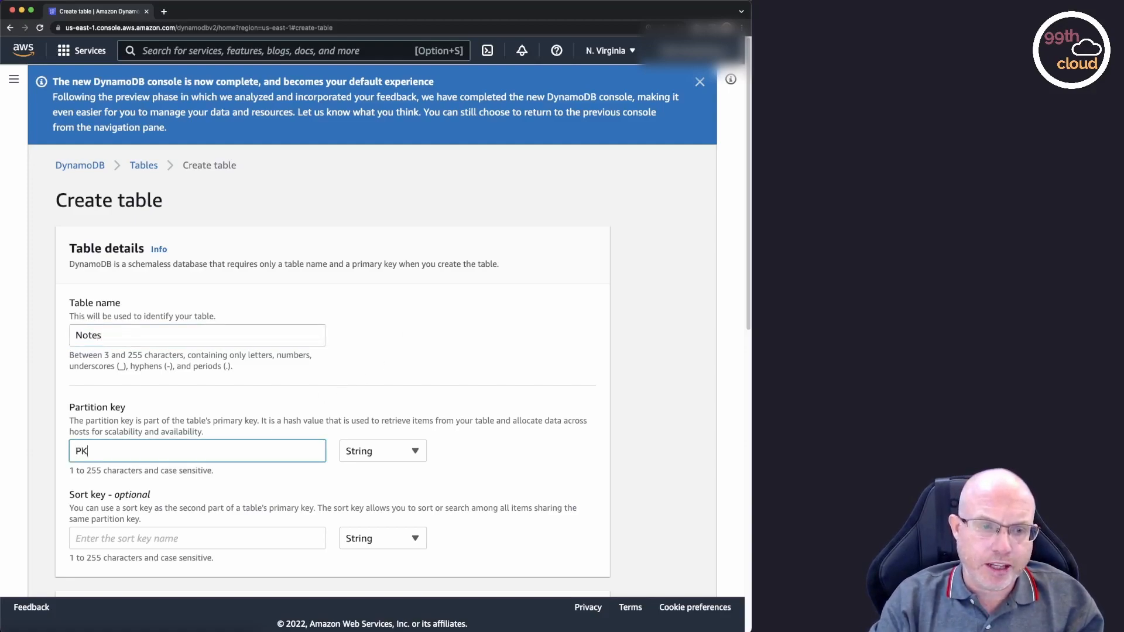
scroll(445, 420, "down", 3)
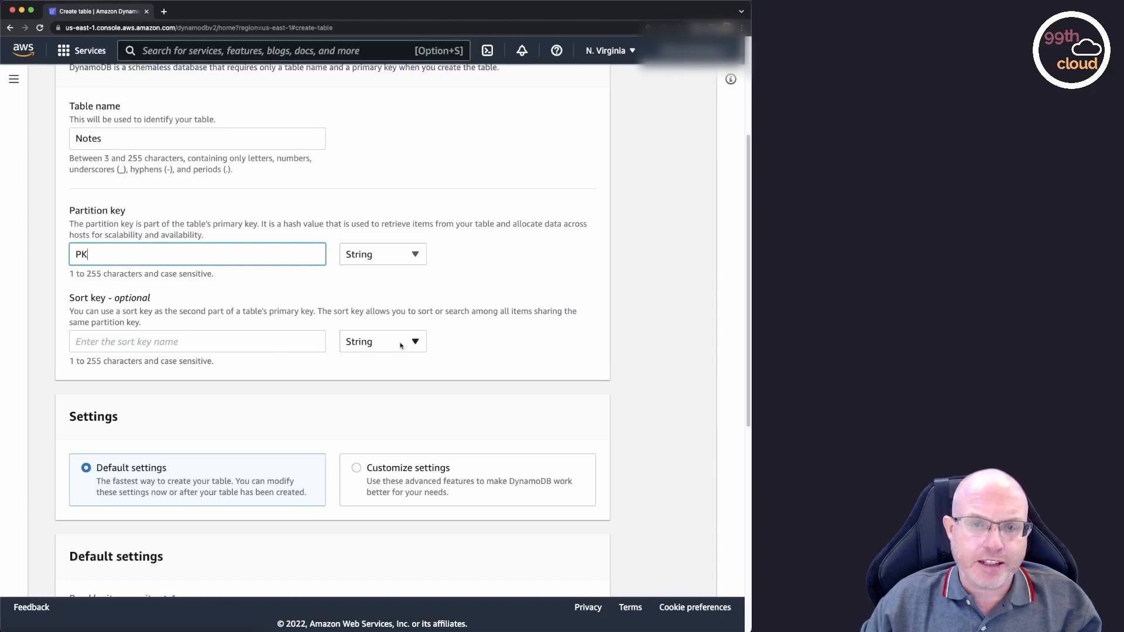
scroll(490, 319, "down", 7)
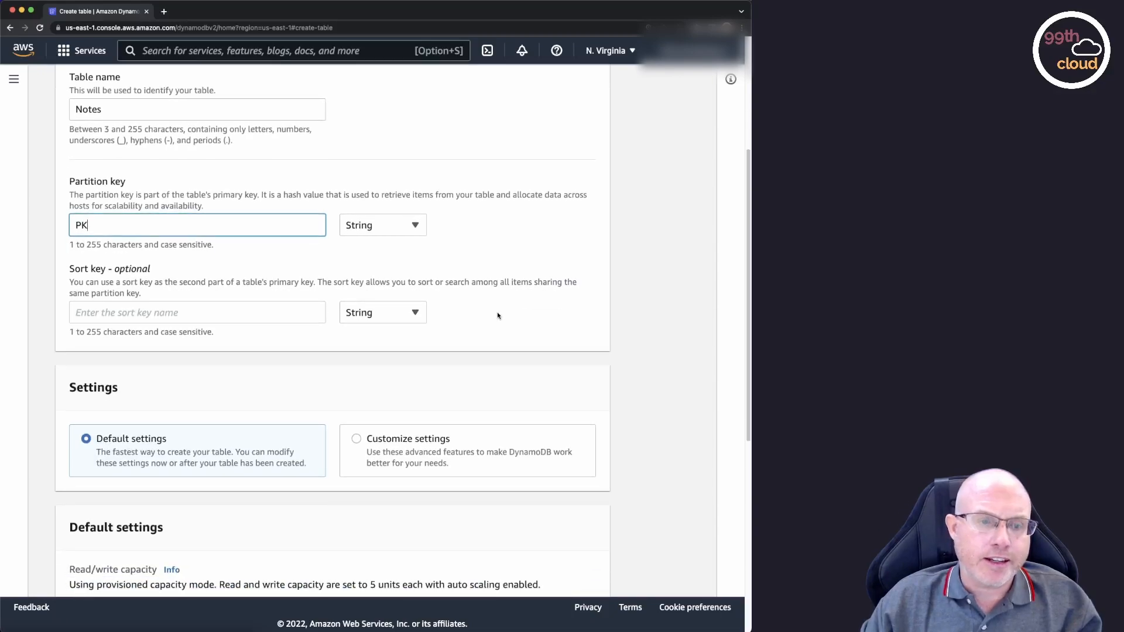
scroll(498, 316, "down", 1)
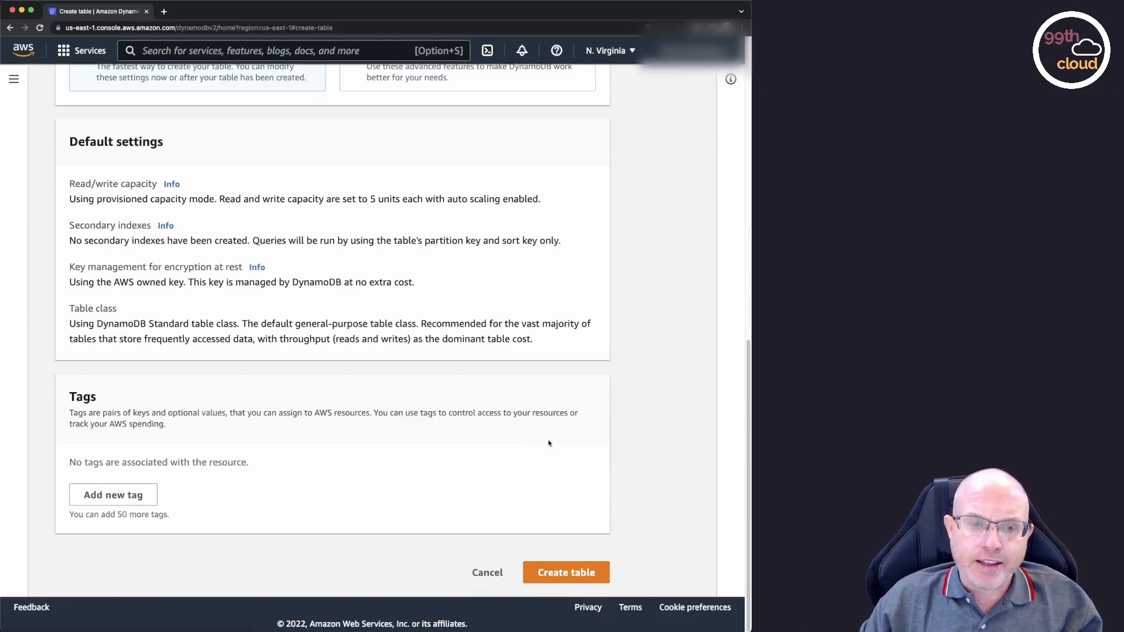
left_click(564, 575)
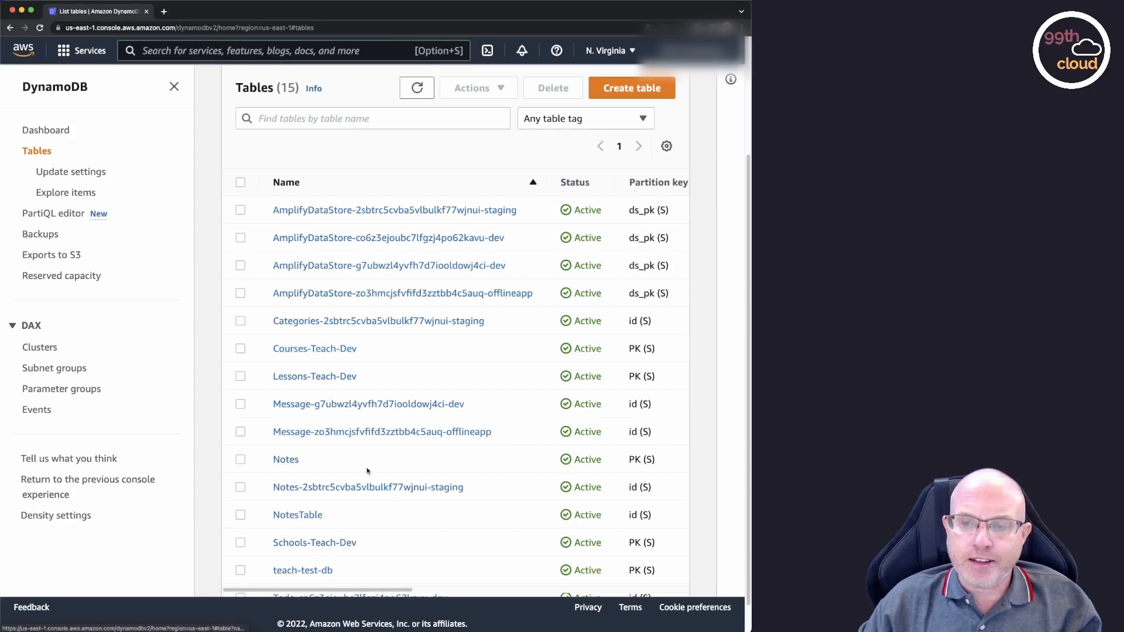
Open the Notes table and explore its items.
left_click(284, 461)
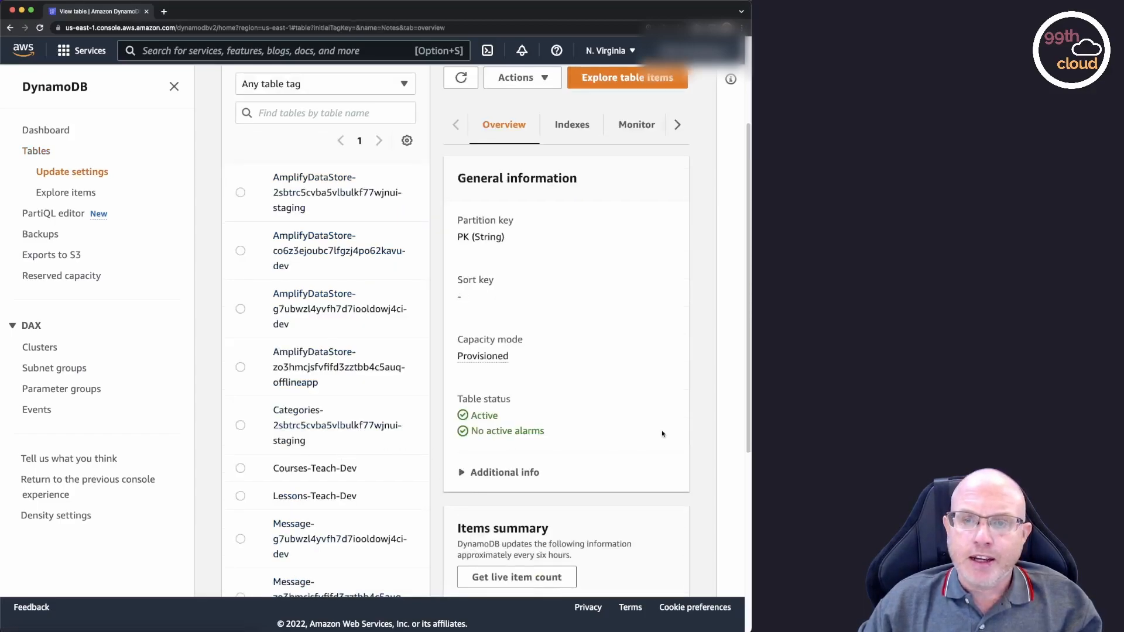
left_click(626, 83)
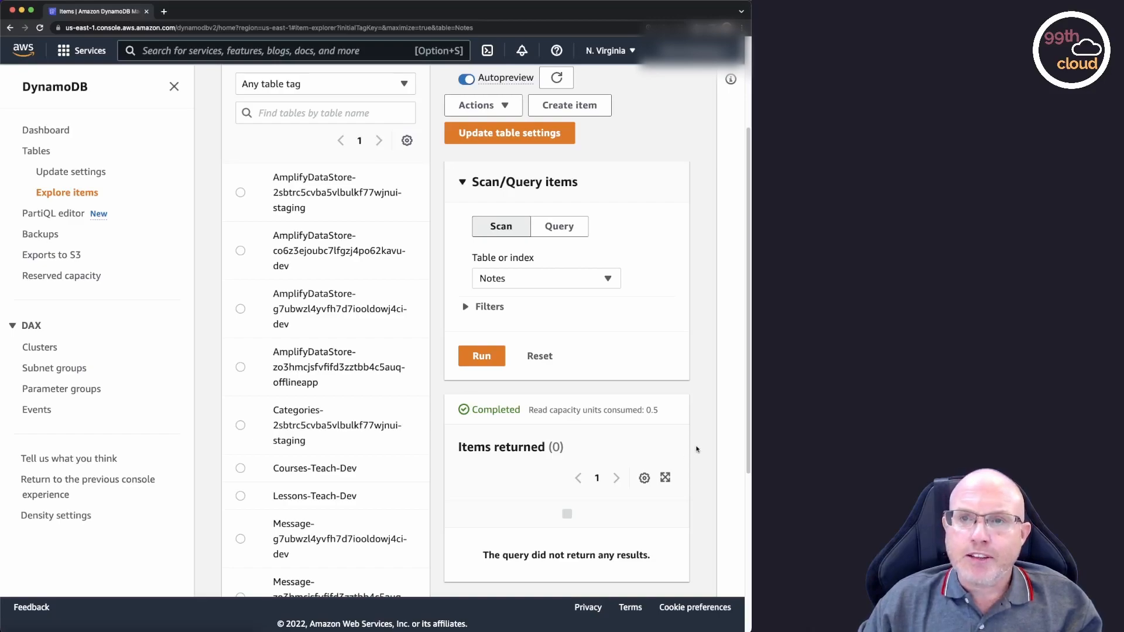
scroll(696, 450, "up", 2)
scroll(696, 449, "up", 1)
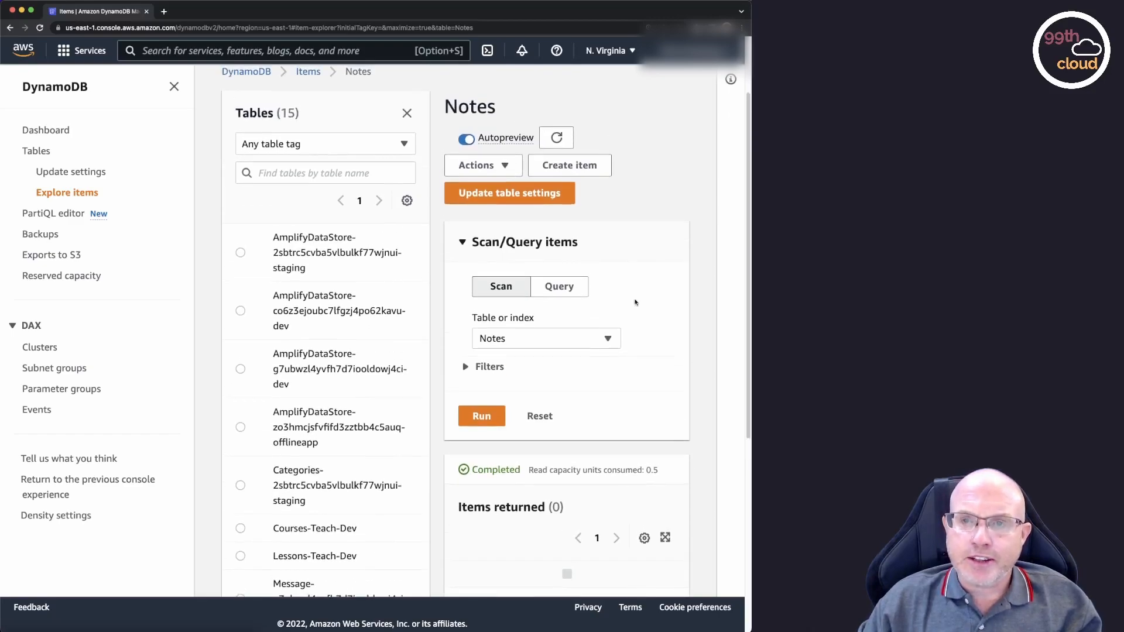
Start a new item in the Notes table with the partition key value 1234.
left_click(579, 166)
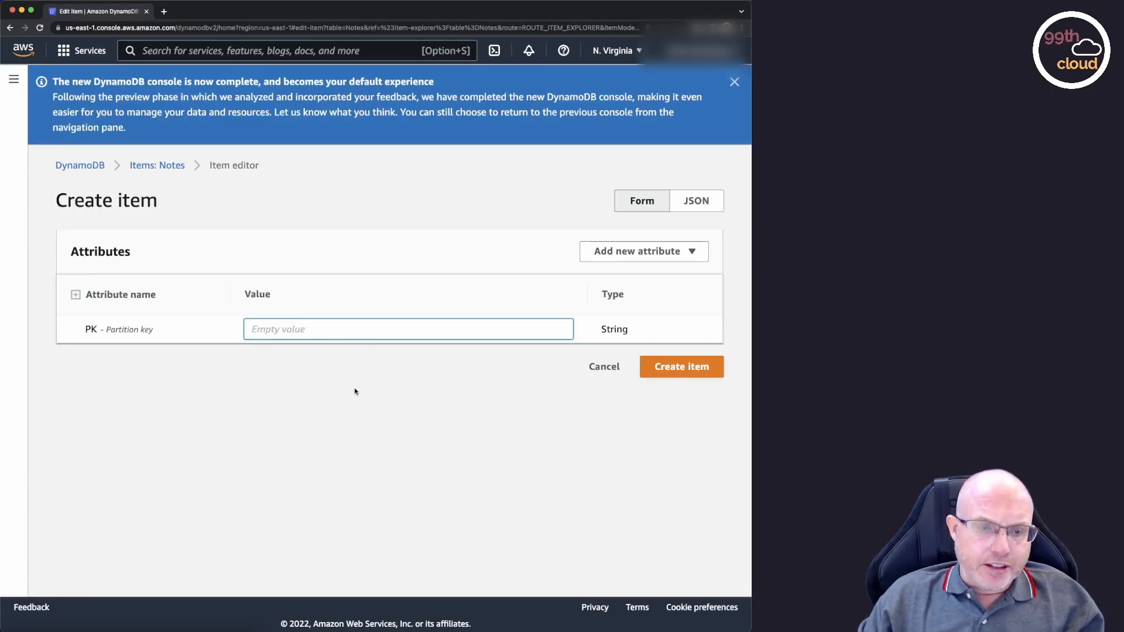
type("1234")
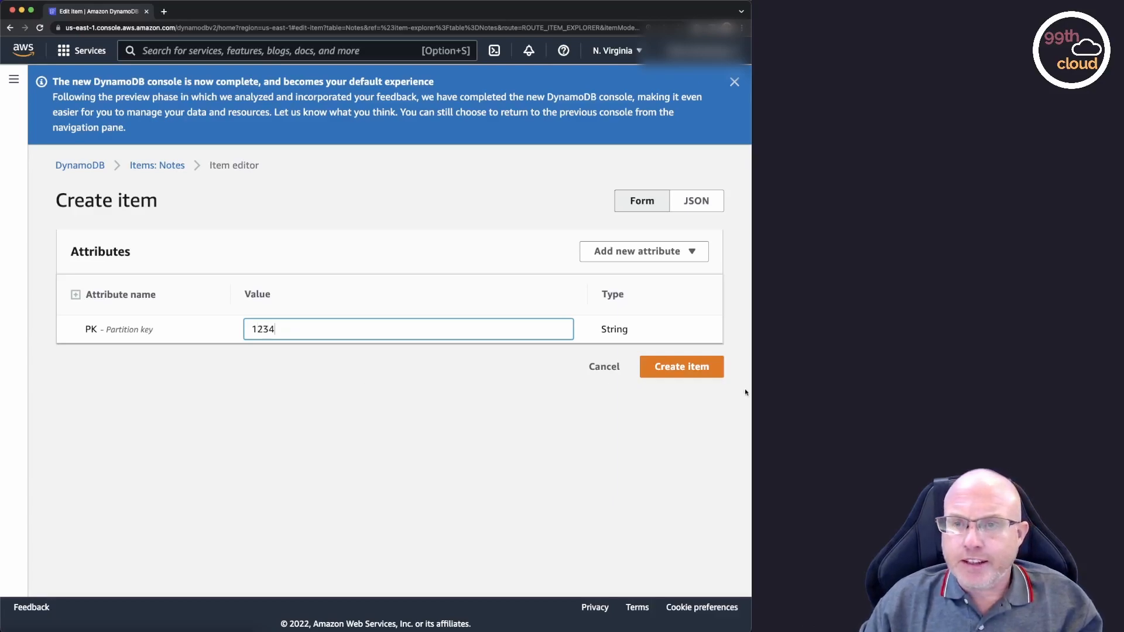
Add a string attribute named note to the new item.
left_click(646, 253)
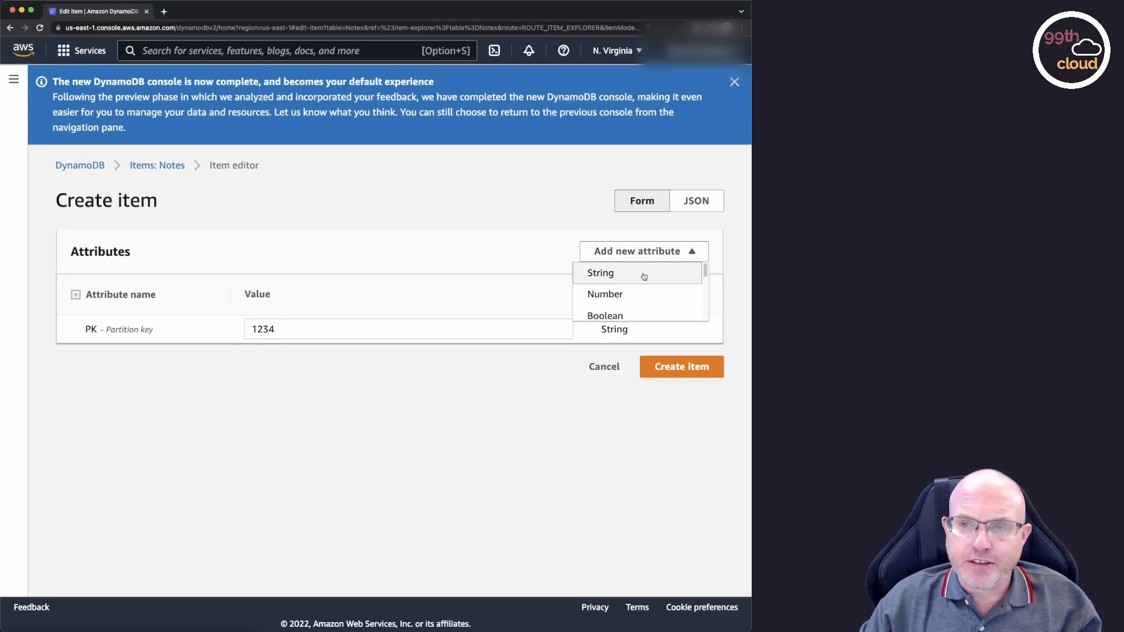
left_click(644, 274)
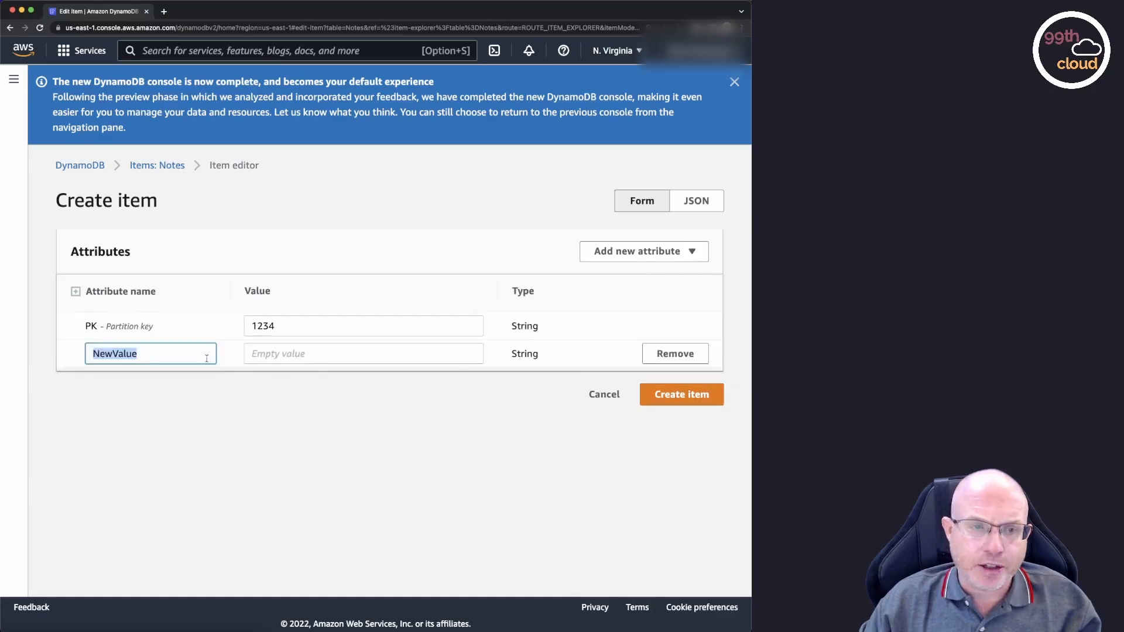
left_click(181, 351)
double_click(140, 350)
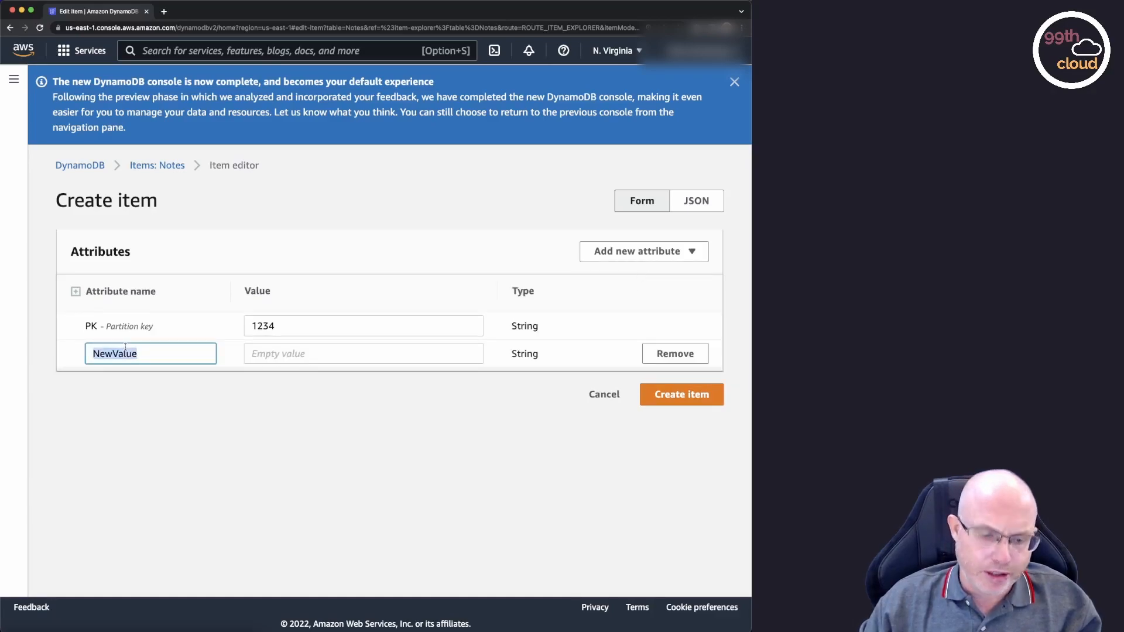
type("note")
Set the note attribute's value to "This is my first note.", create the item and view it among the table's returned items.
left_click(276, 354)
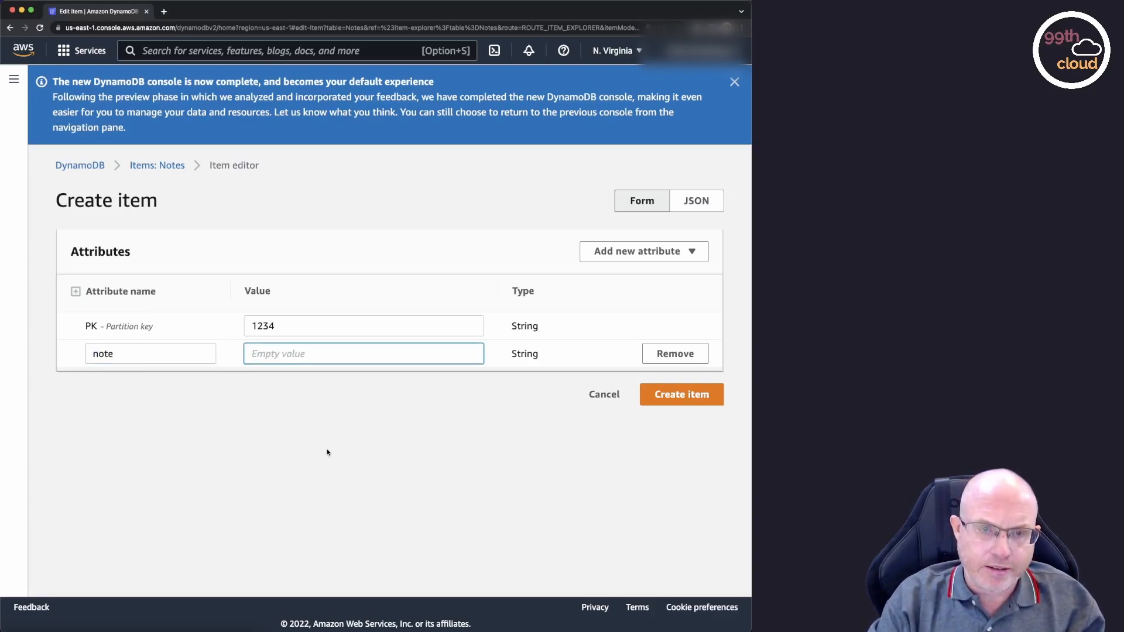
type("This i")
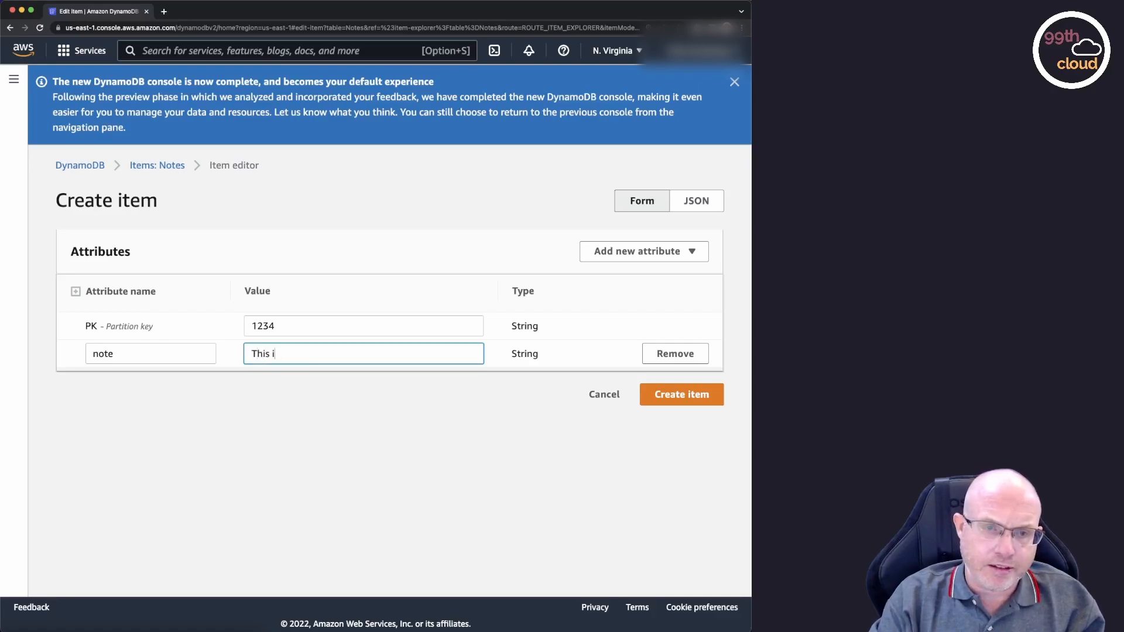
type("s my first not")
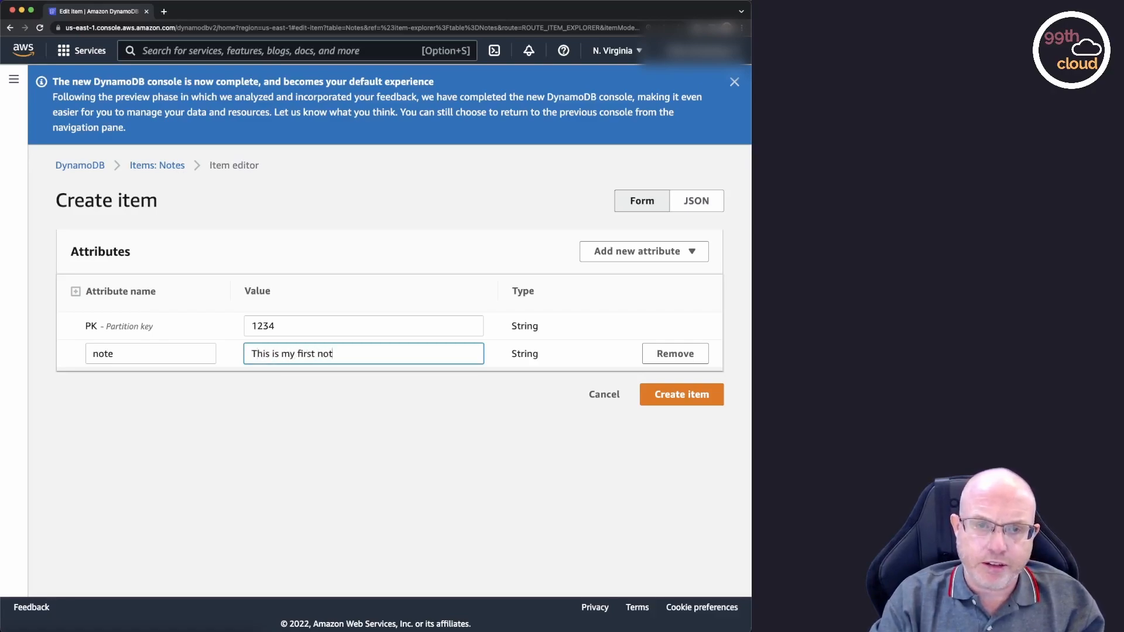
type("e.")
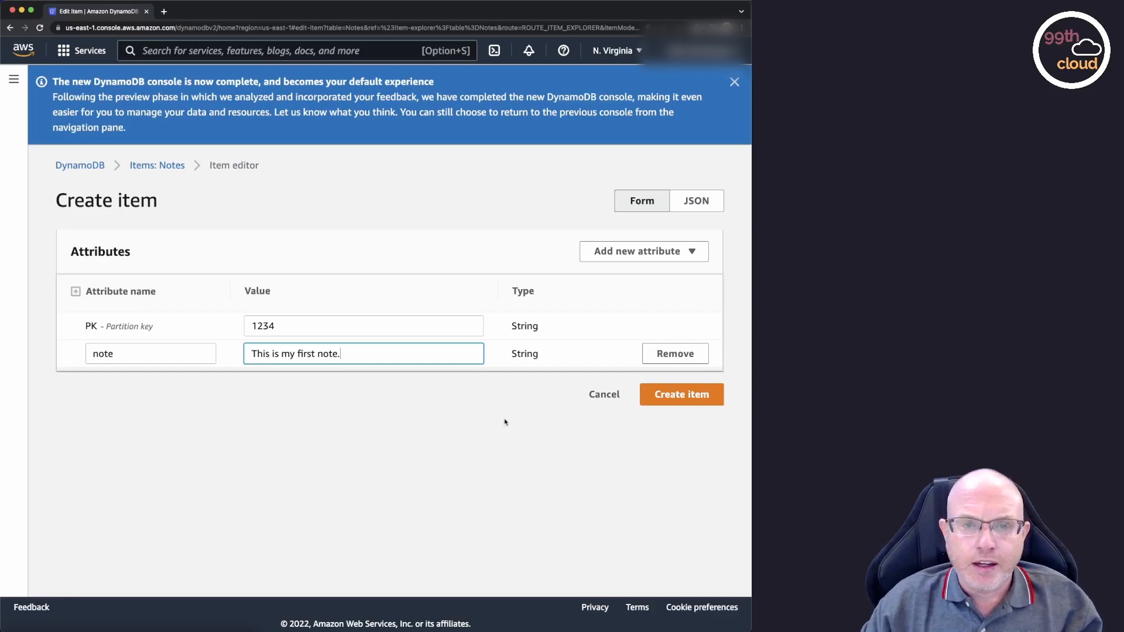
left_click(686, 397)
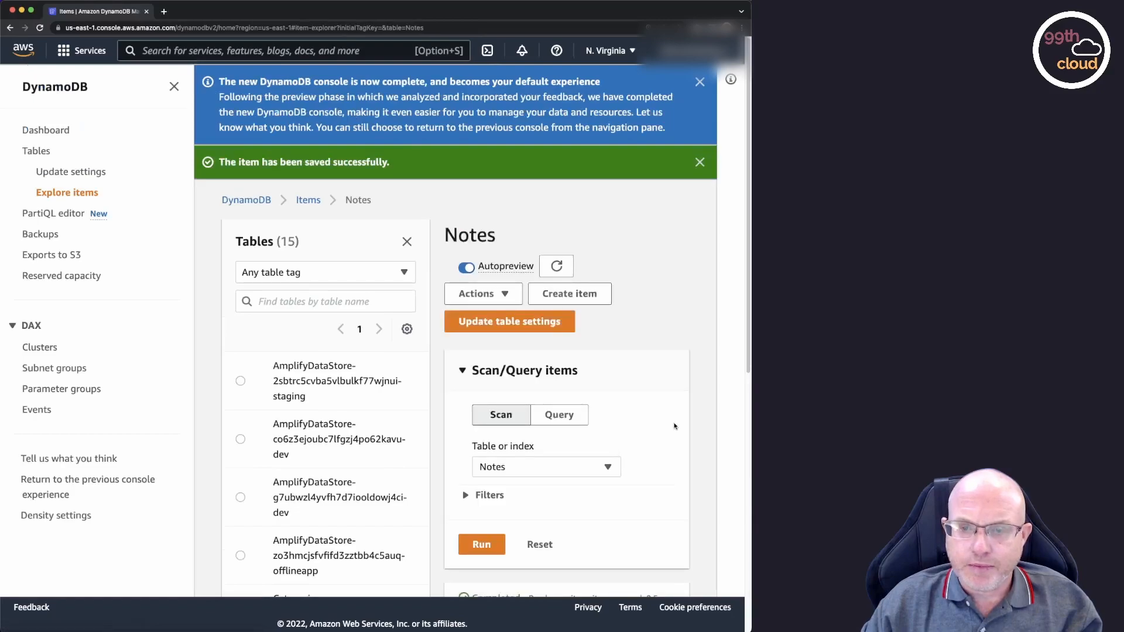
scroll(674, 426, "down", 7)
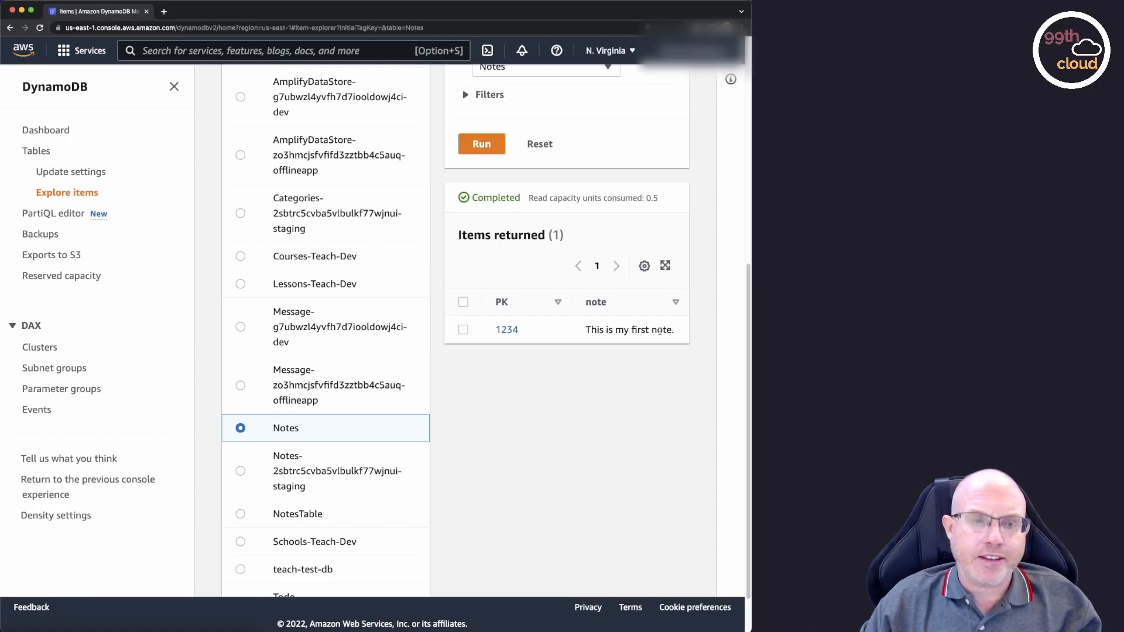
Return to the console home, find the IAM service by searching for iam, and show its list of roles.
left_click(28, 55)
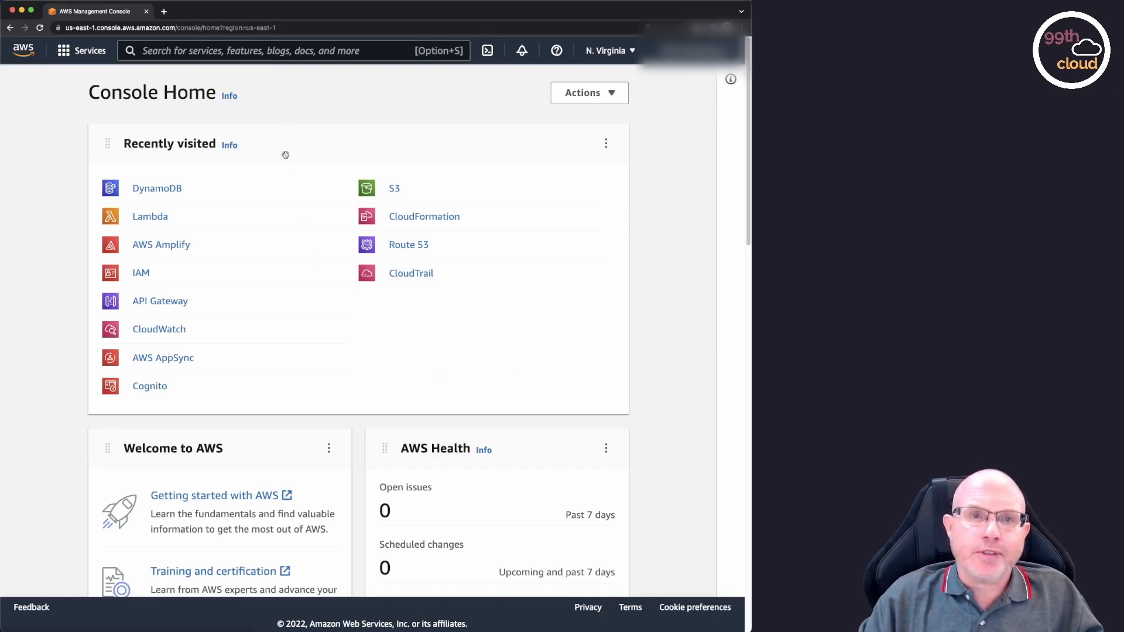
left_click(271, 50)
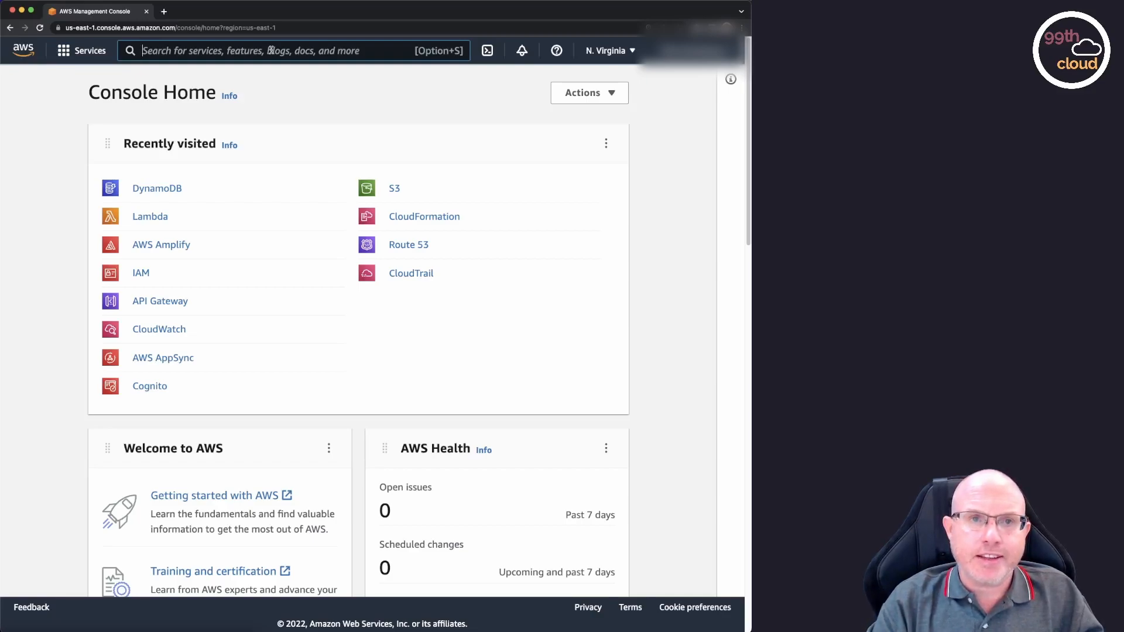
type("iam")
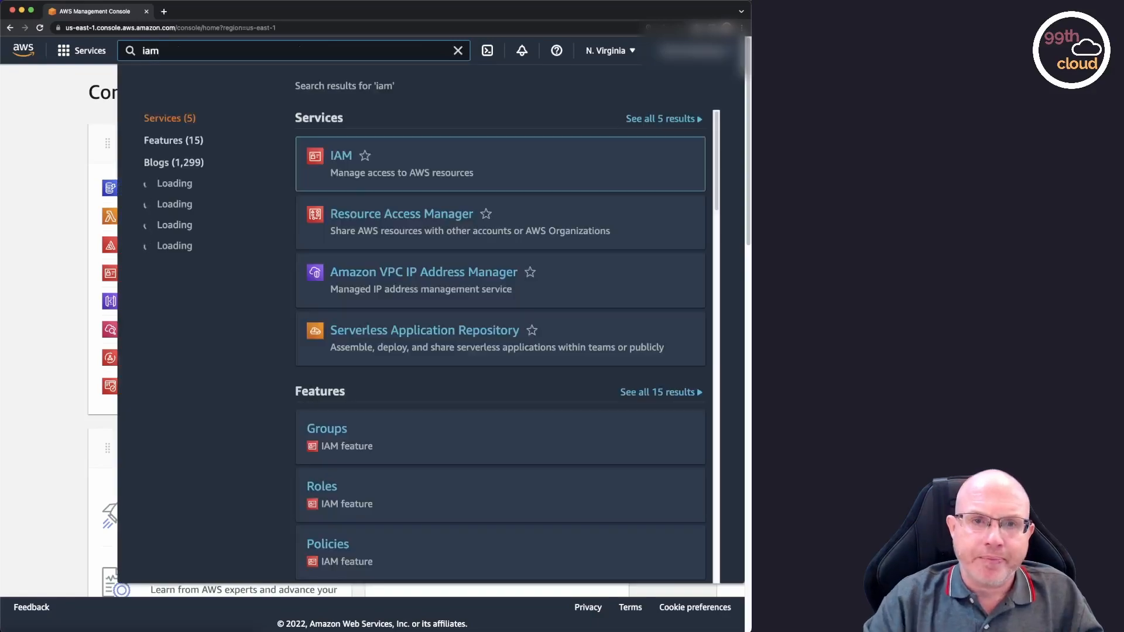
left_click(341, 157)
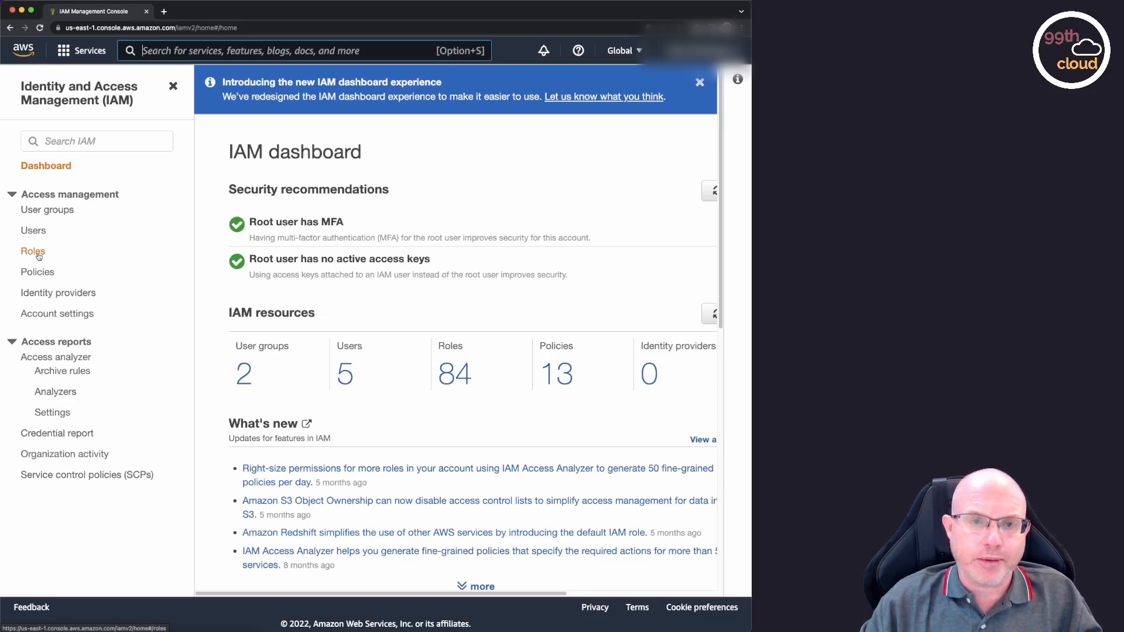
left_click(33, 251)
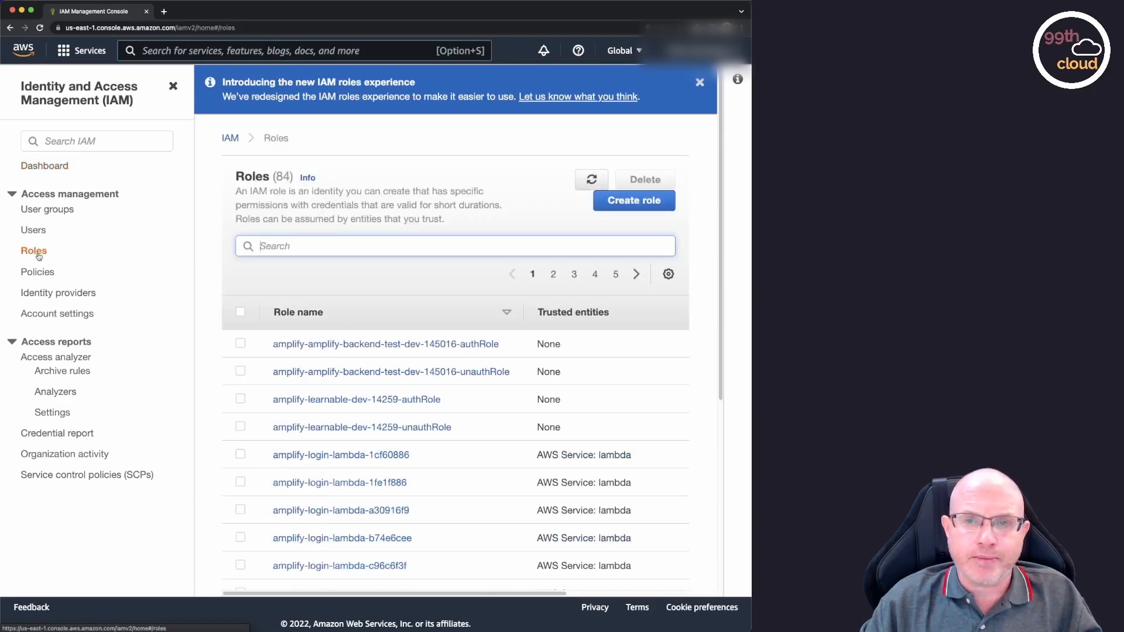
Start a new IAM role with AWS service as trusted entity type and Lambda as use case, and continue to the permissions.
left_click(634, 202)
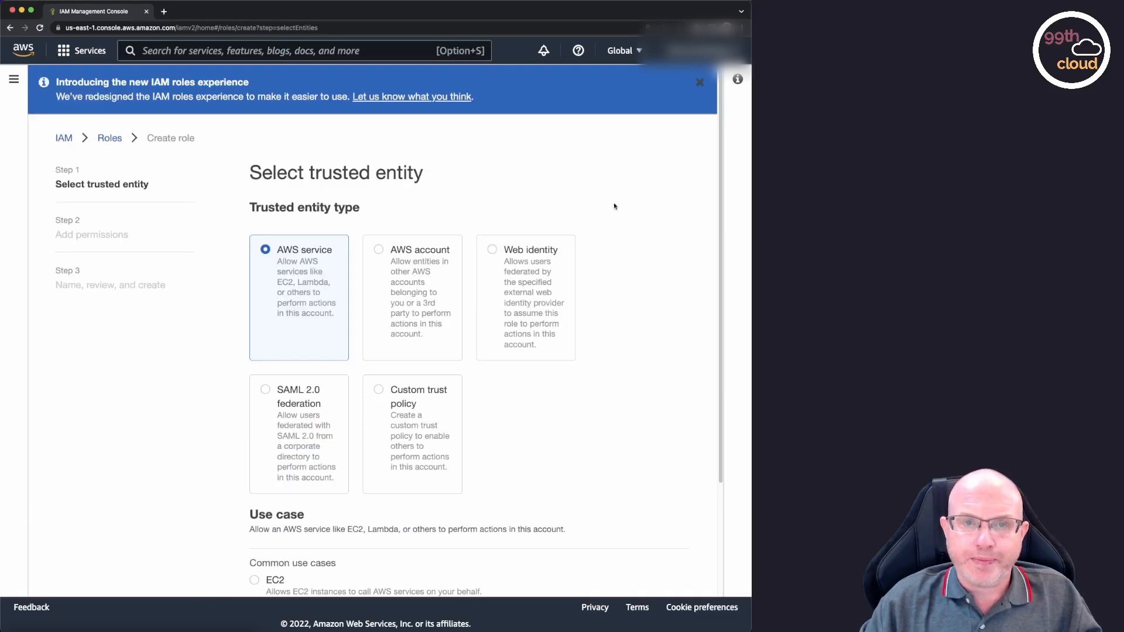
scroll(530, 200, "down", 3)
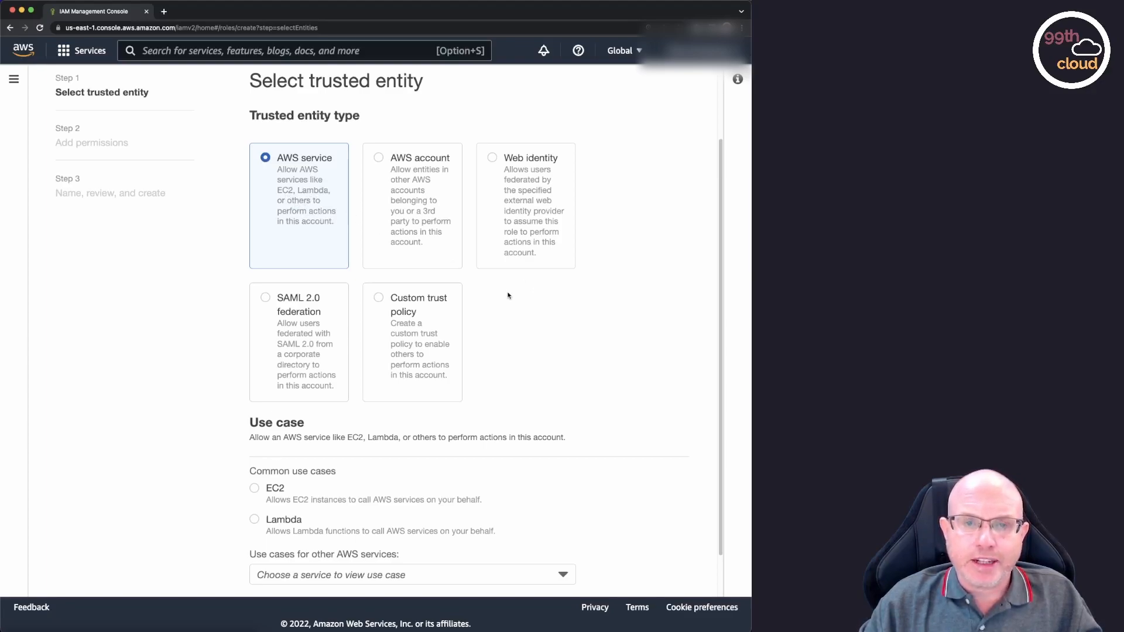
scroll(509, 296, "down", 2)
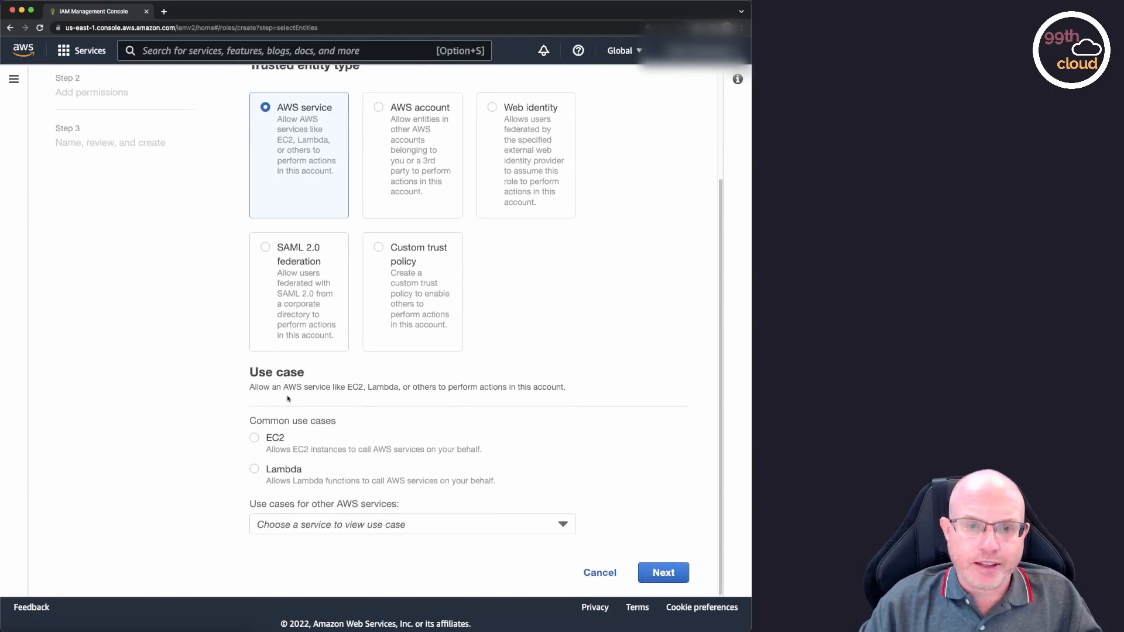
left_click(255, 470)
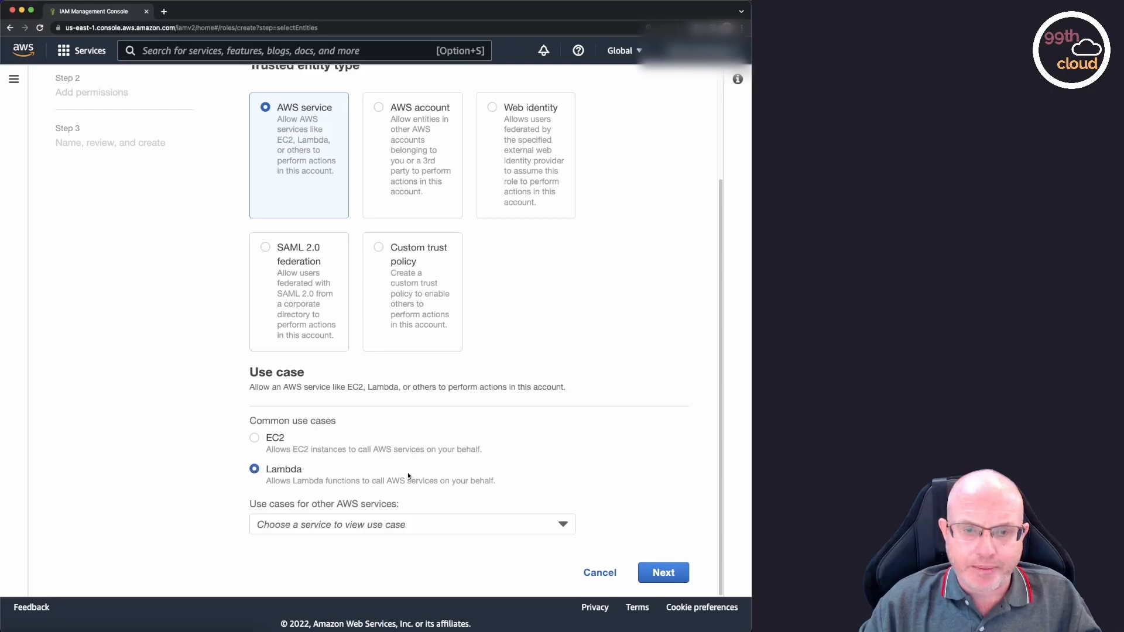
left_click(664, 573)
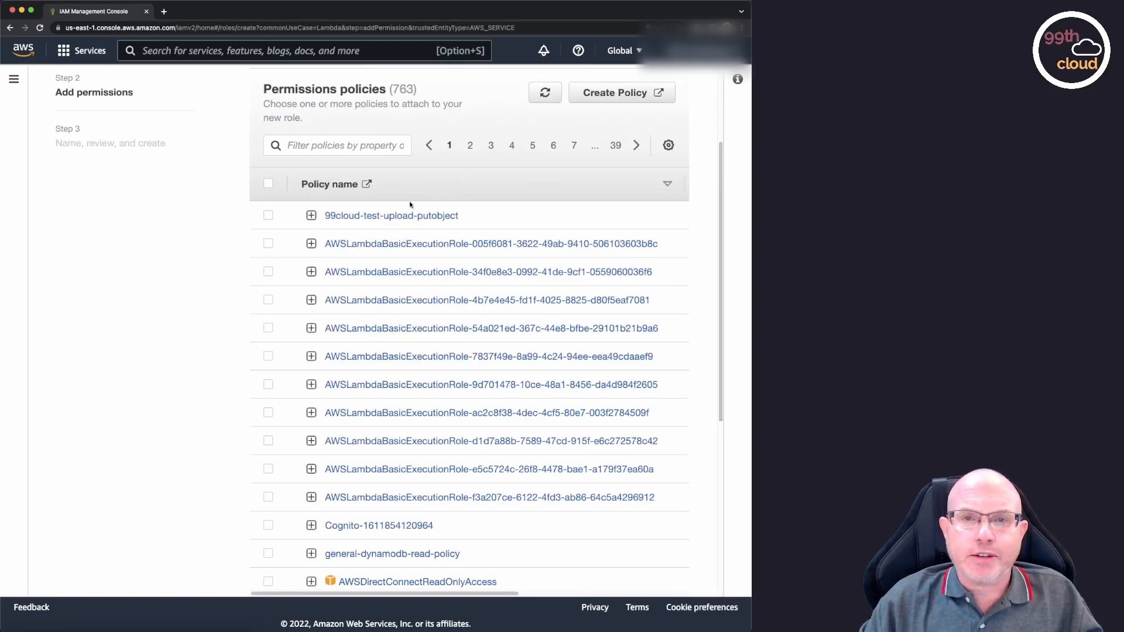
Filter the permissions policies by dynamodb, select AmazonDynamoDBFullAccess for the role, and continue to the review stage.
left_click(362, 145)
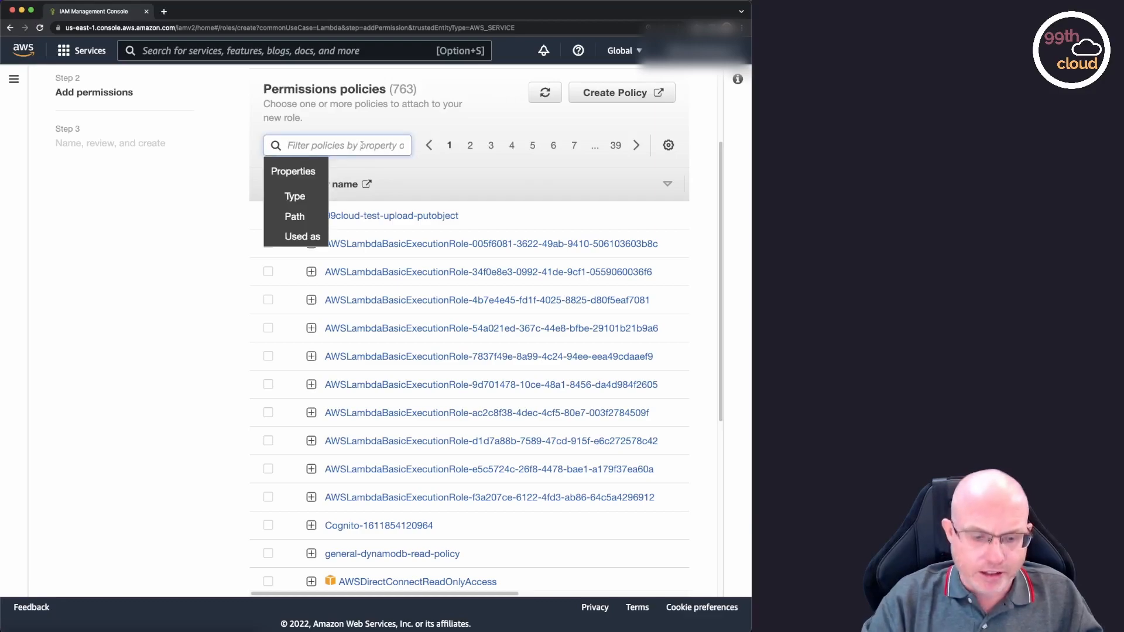
type("lam")
key("BackSpace")
key("BackSpace")
key("BackSpace")
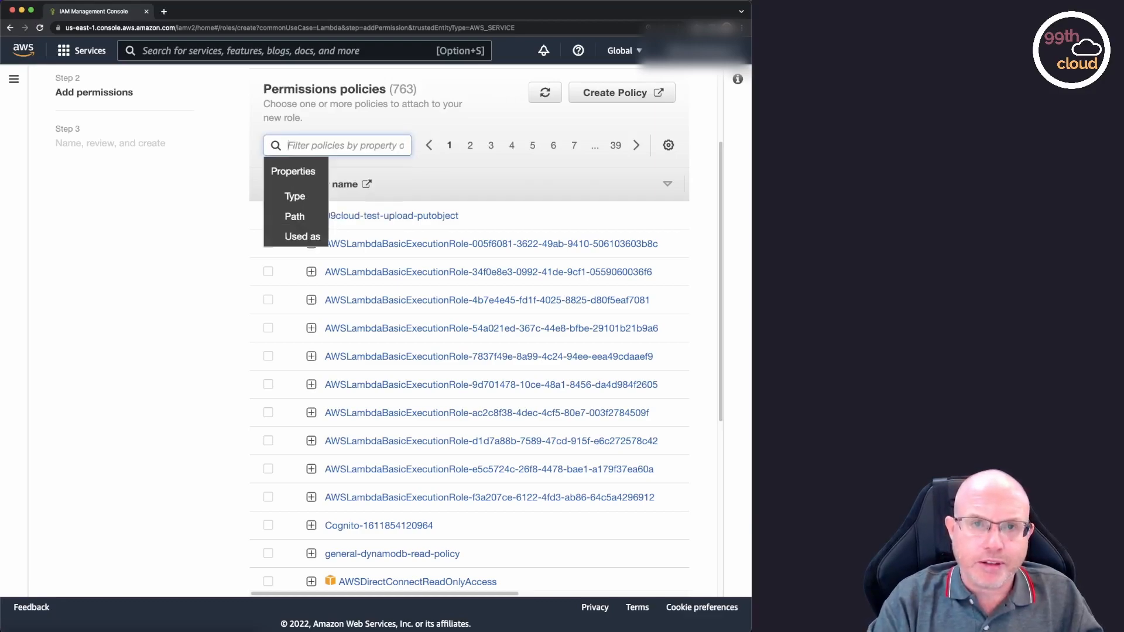
type("dynamodb")
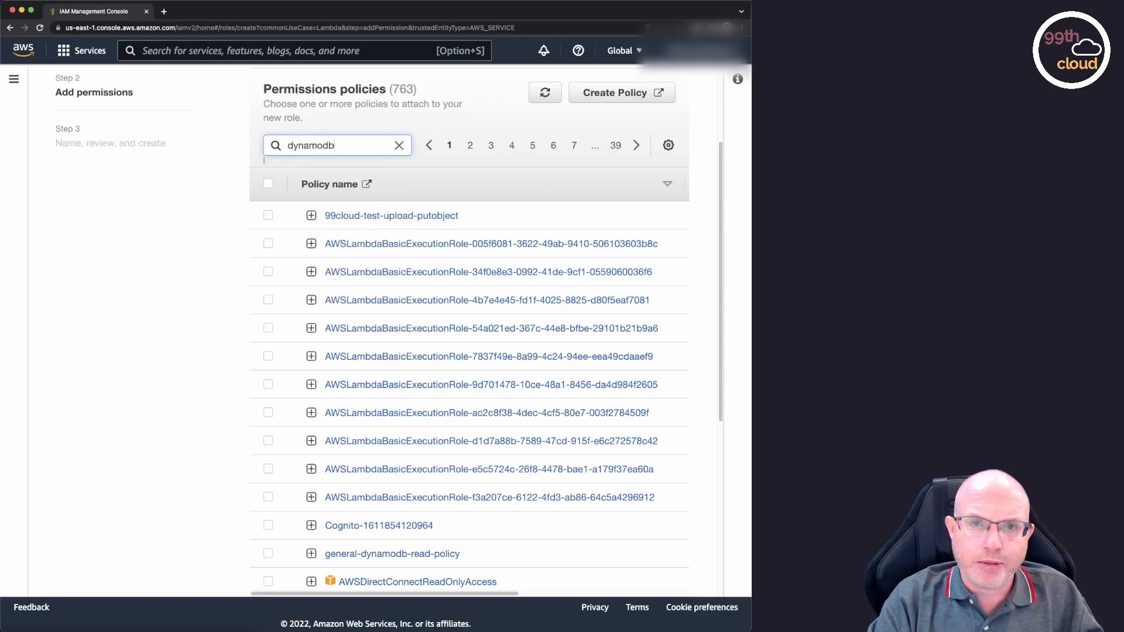
key("Return")
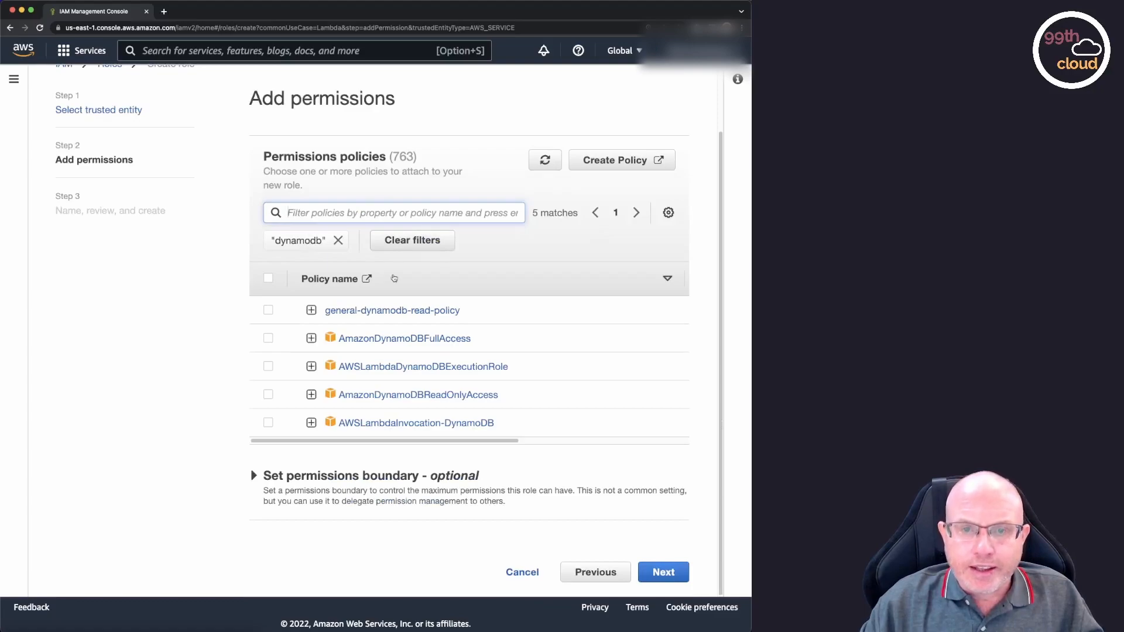
left_click(268, 339)
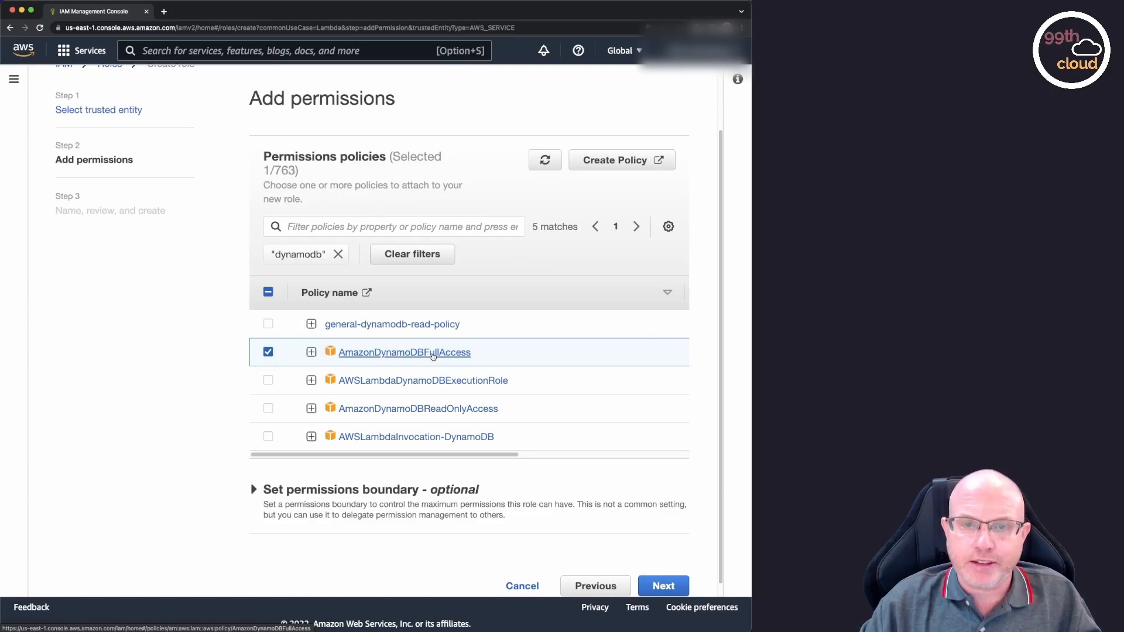
left_click(664, 585)
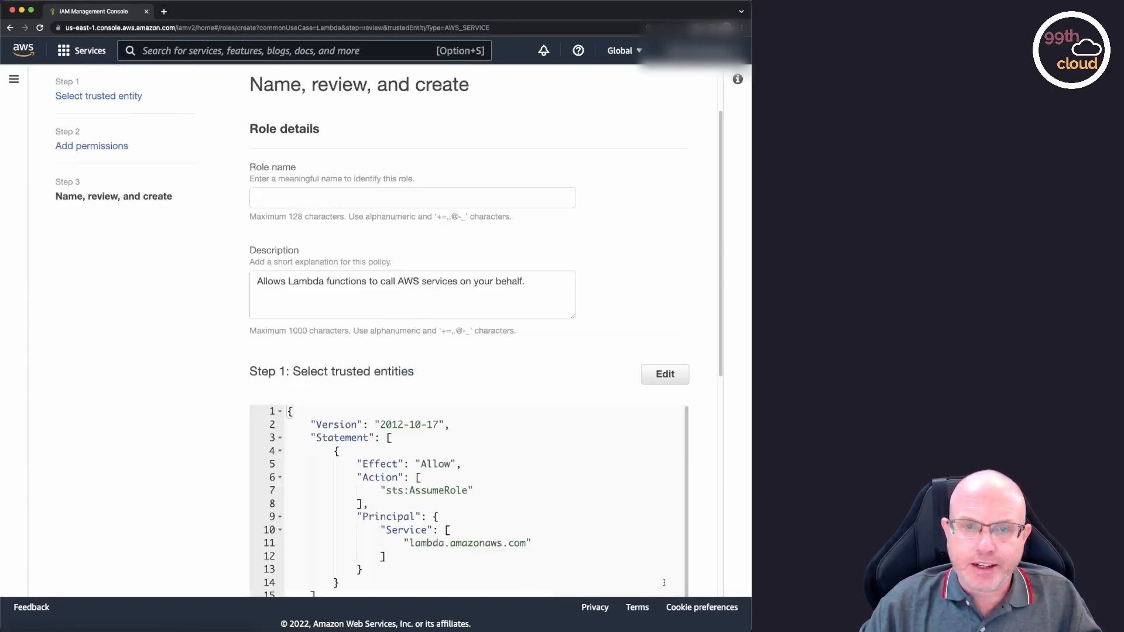
Name the role Notes-DynamoDB-Role.
left_click(344, 195)
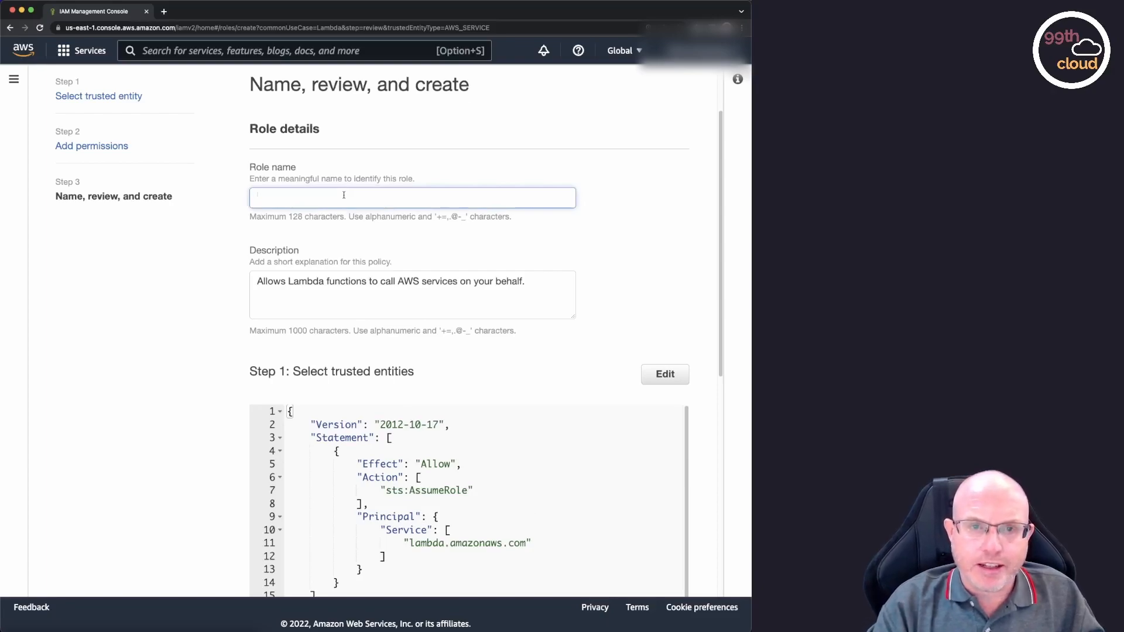
type("Notes-")
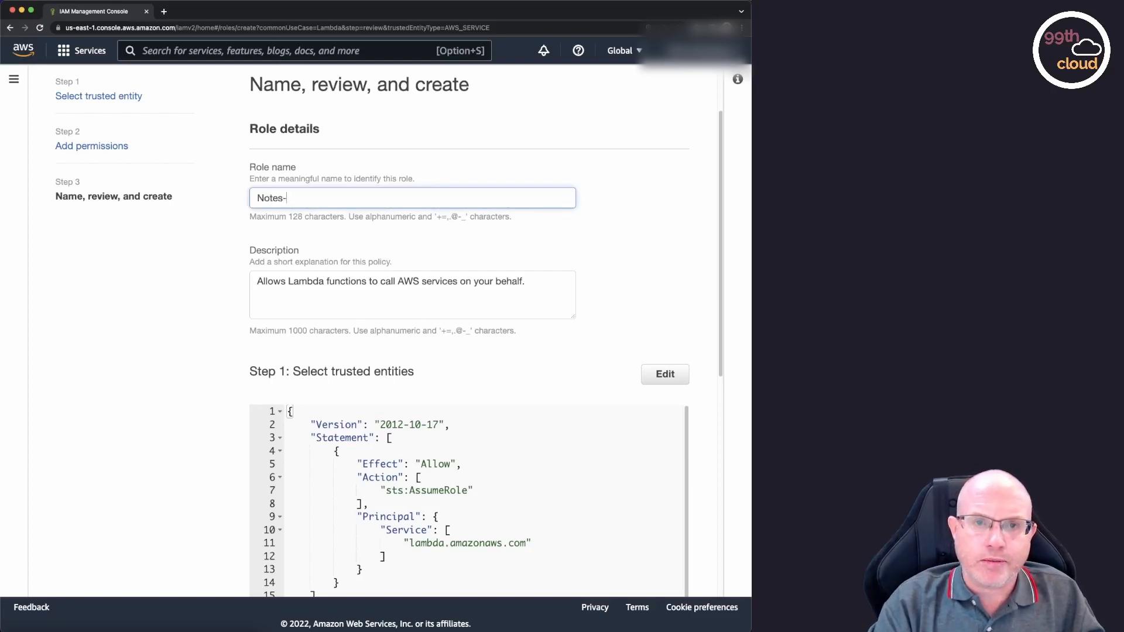
type("dynamo")
key("BackSpace")
key("BackSpace")
key("BackSpace")
key("BackSpace")
key("BackSpace")
key("BackSpace")
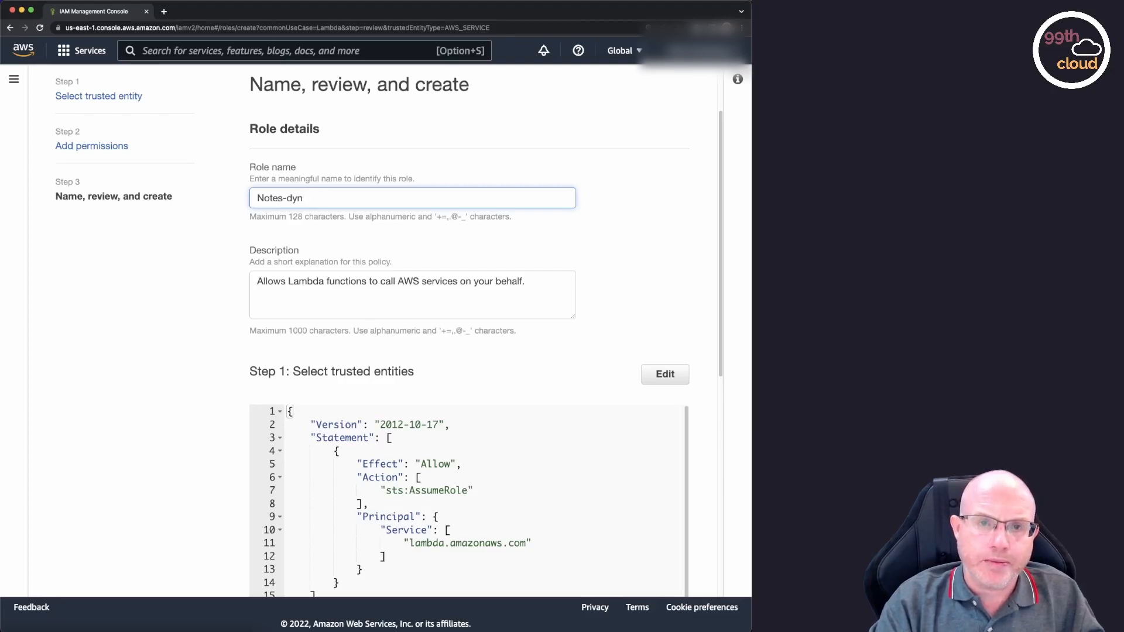
type("DynamoDB")
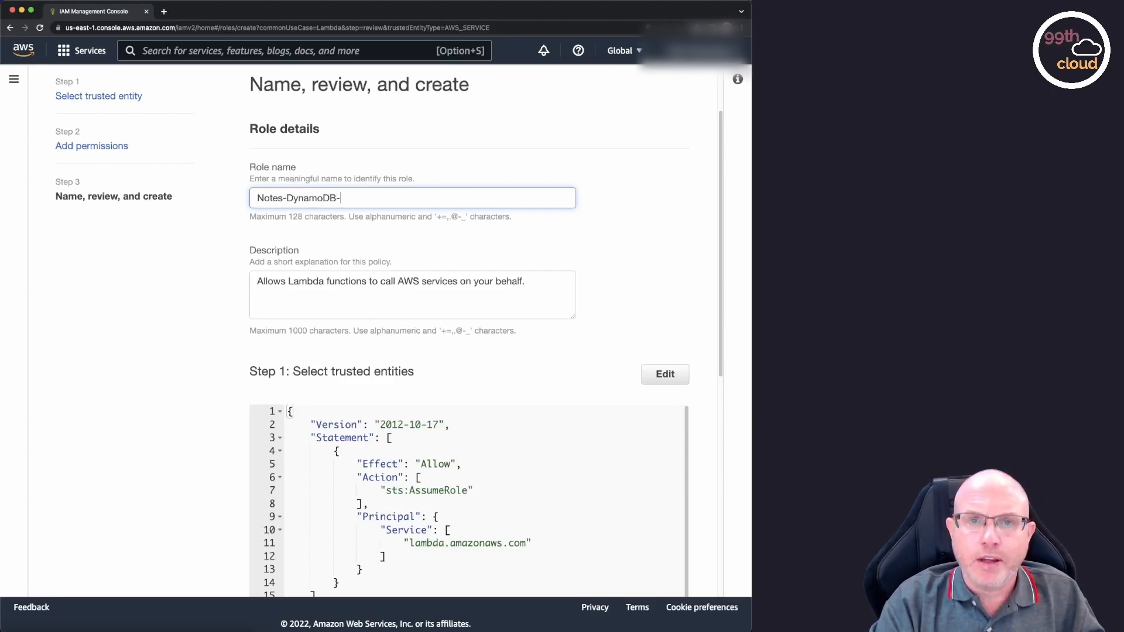
type("-Role")
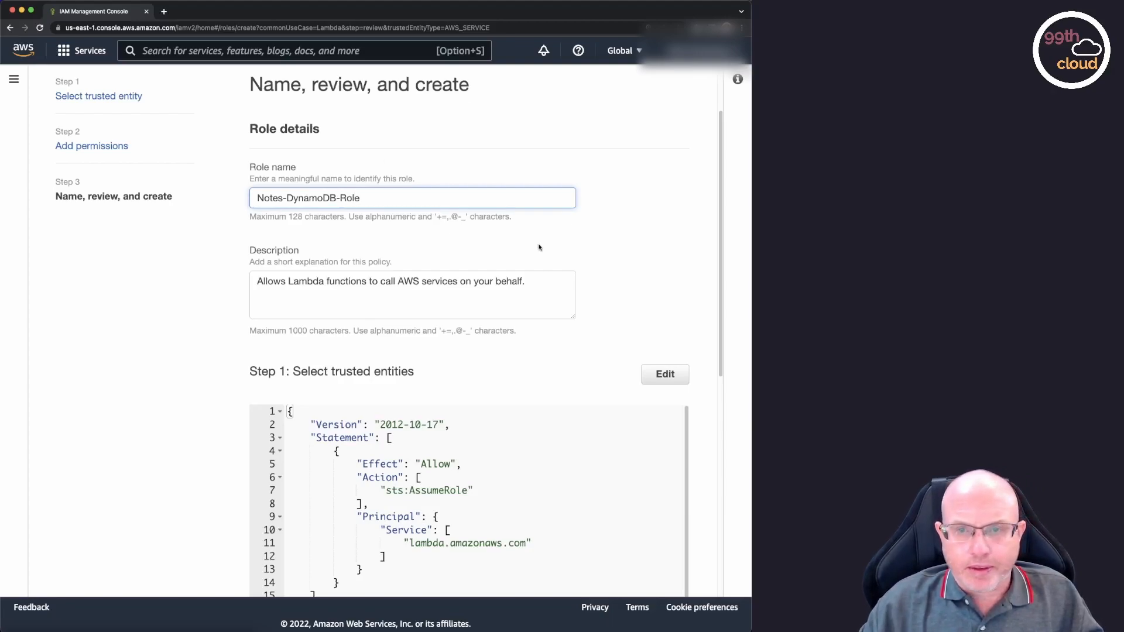
Replace the role's description with "This role is required to give our Lambda function access rights to DynamoDB.".
triple_click(513, 280)
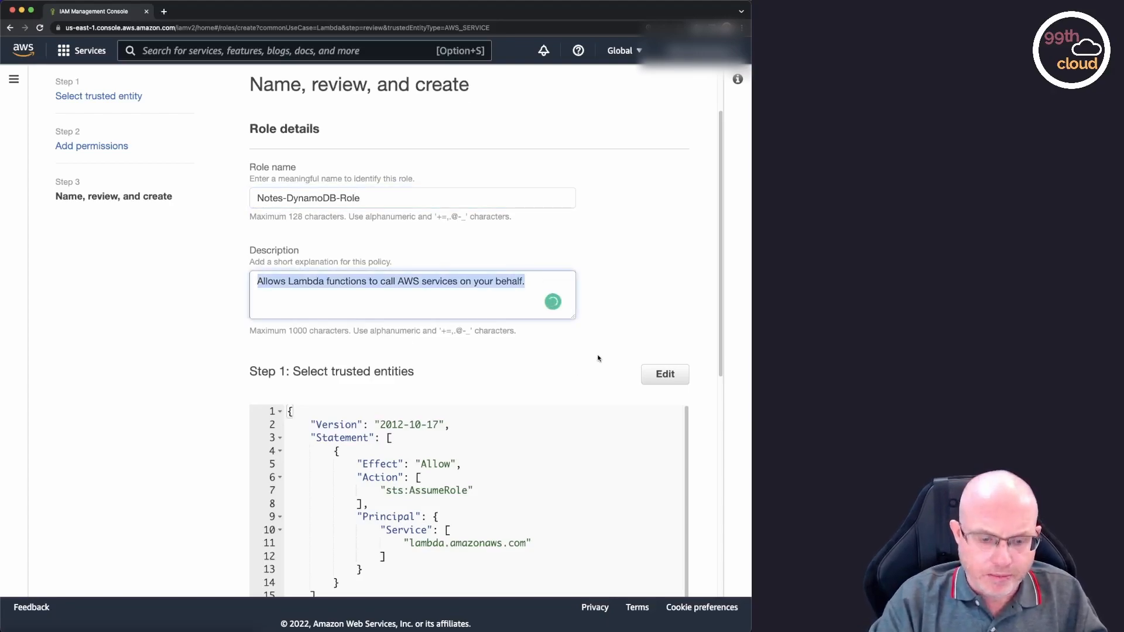
type("This role is required to give Dy")
key("BackSpace")
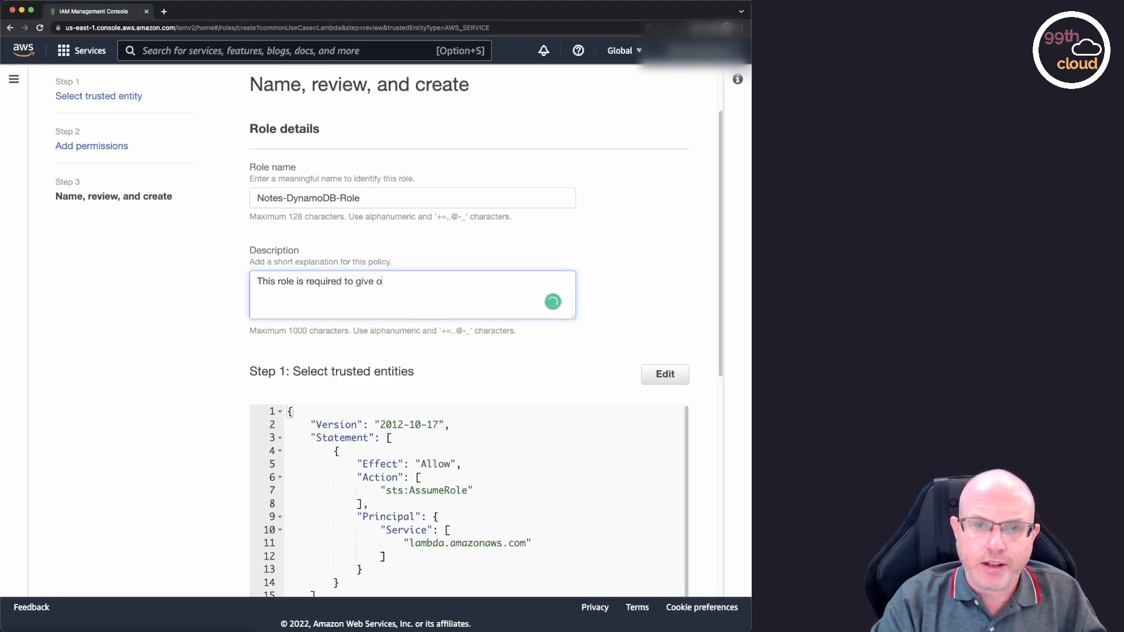
type("ur ")
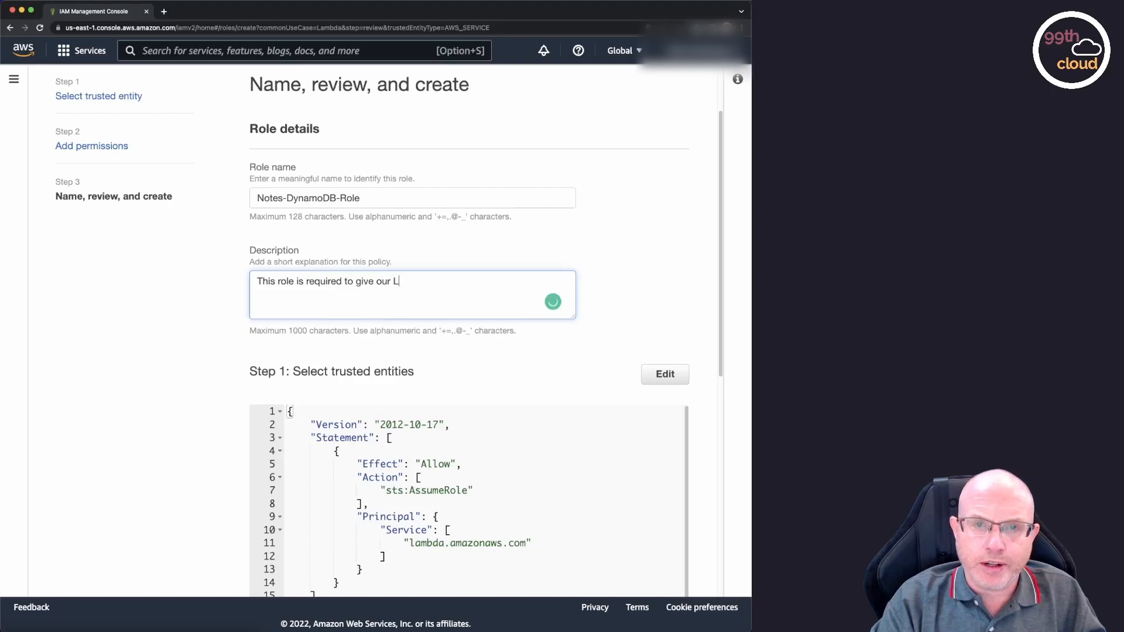
type("Lambda ")
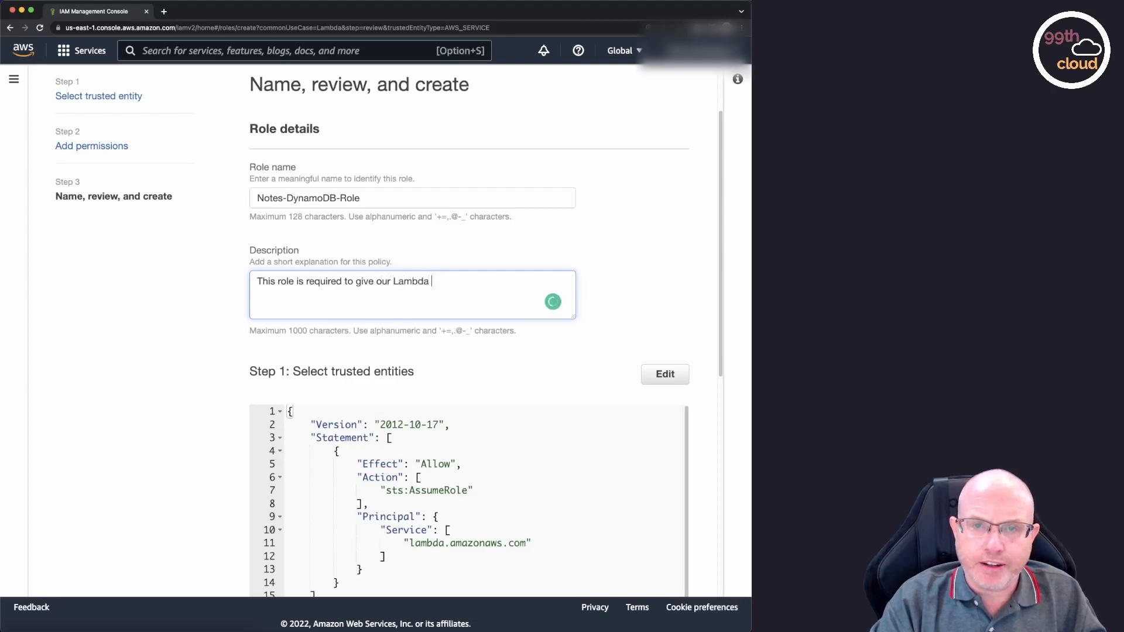
type("function")
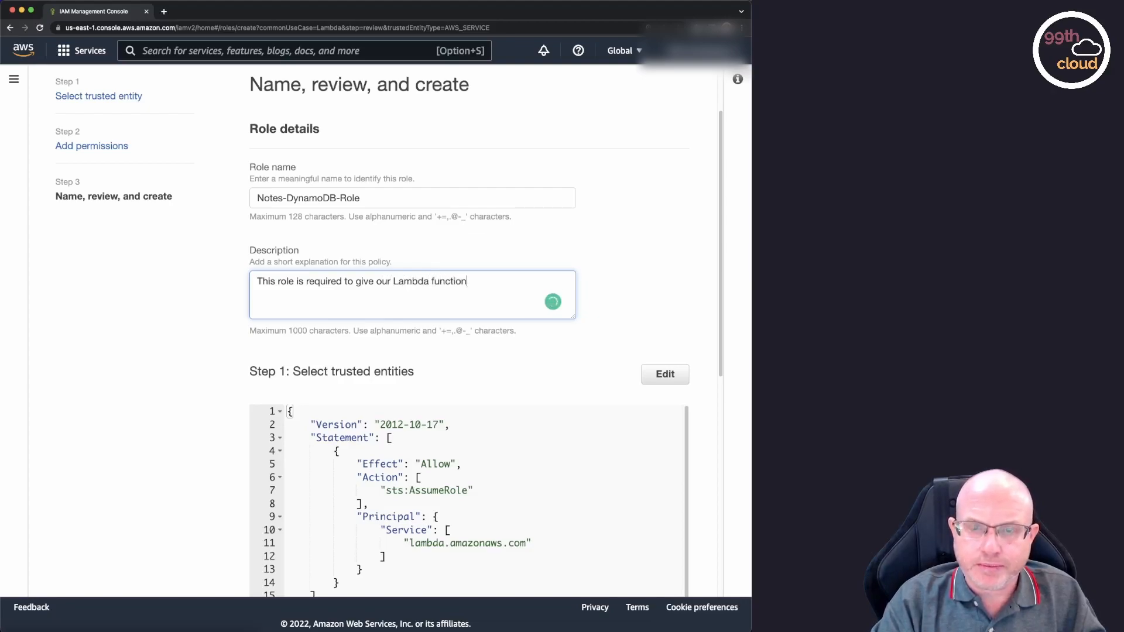
type(" ri")
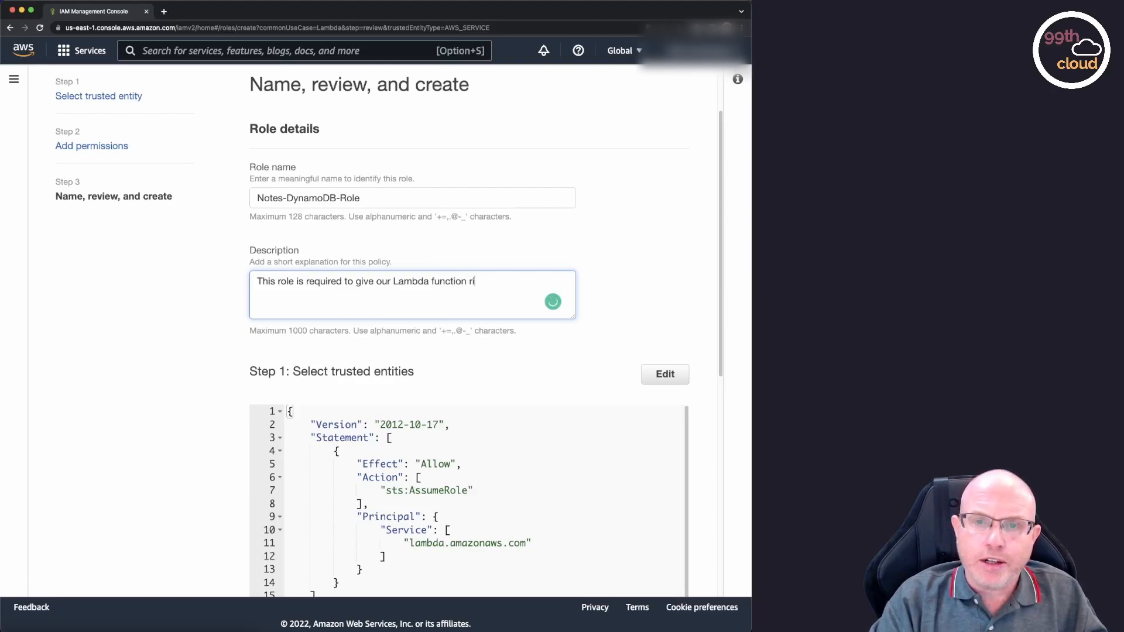
type("ccess right")
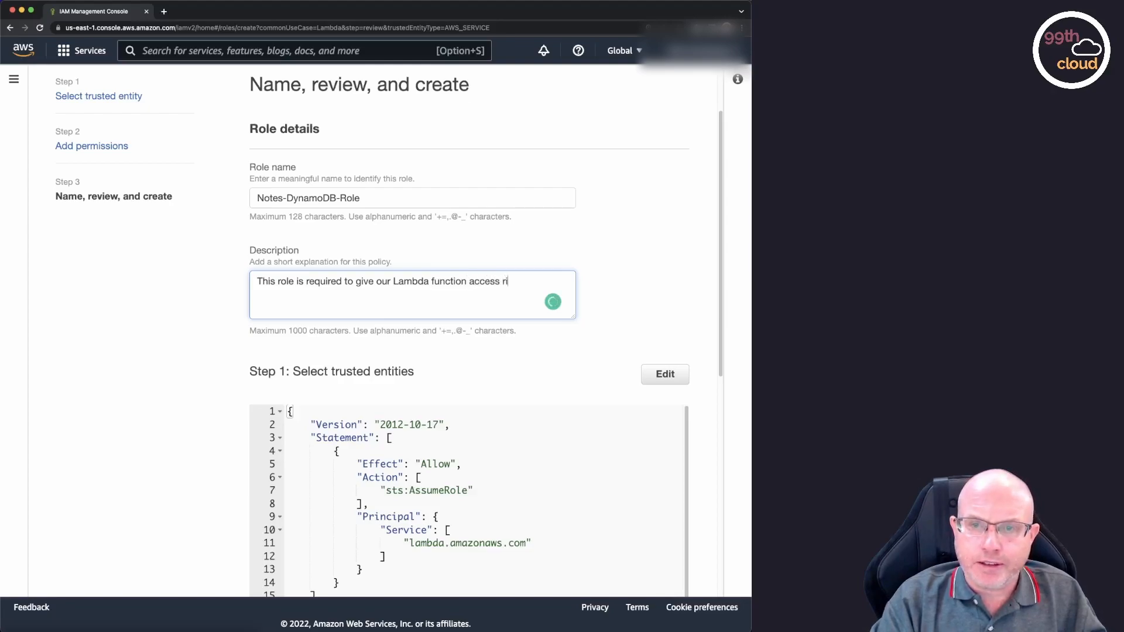
type("s to DynamoDB.")
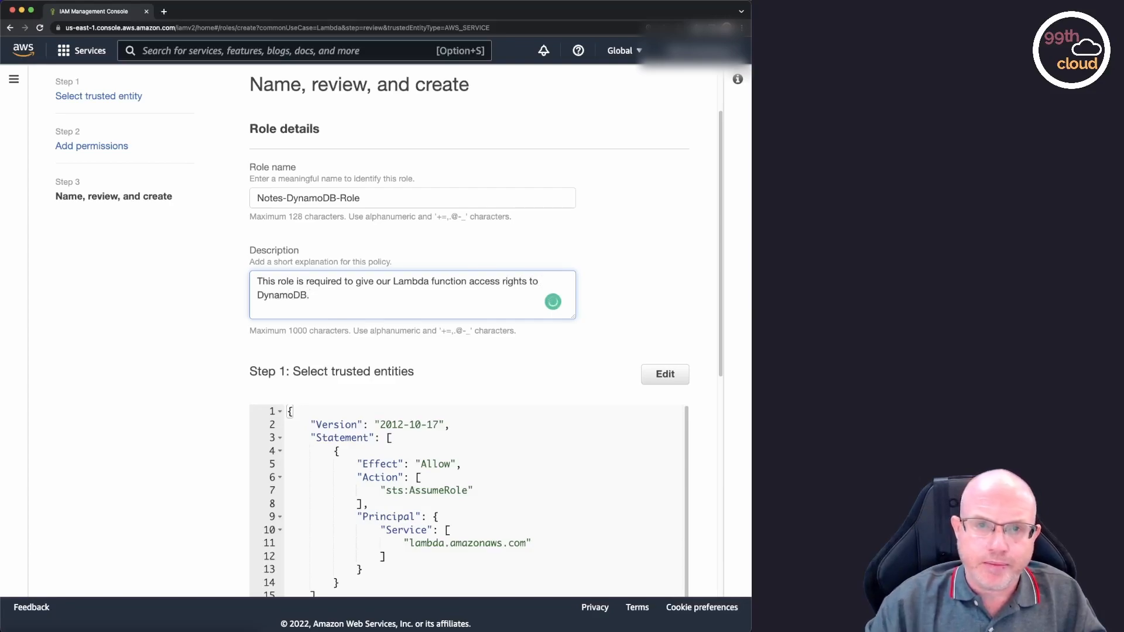
Change the role name to Notes-Lambda-DynamoDB-Role.
left_click(288, 198)
type("Lam")
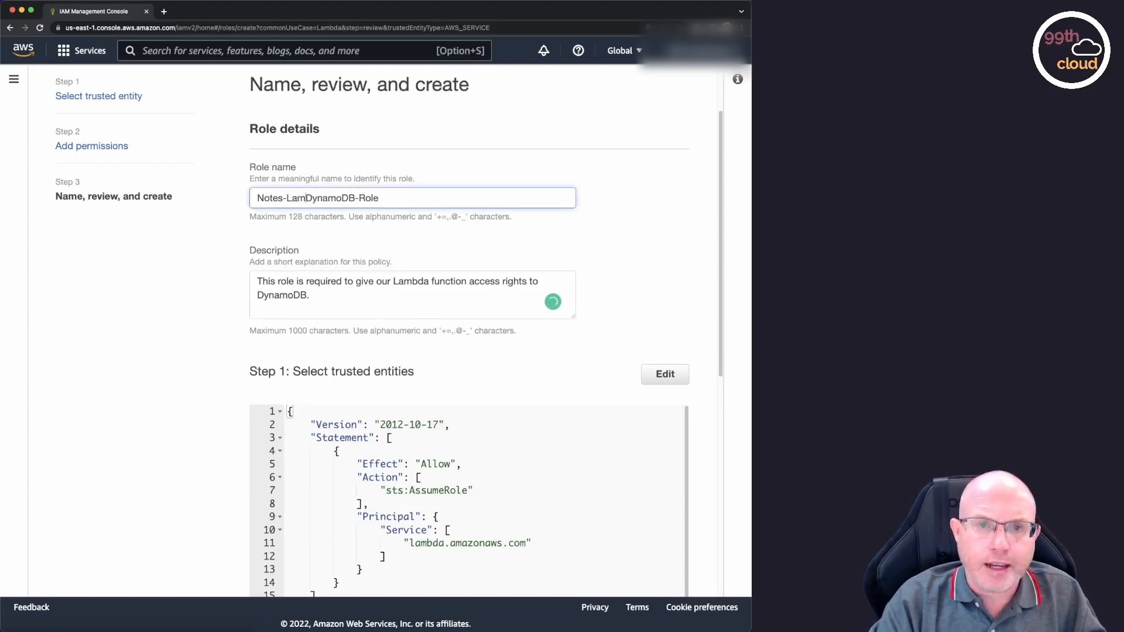
type("bda-")
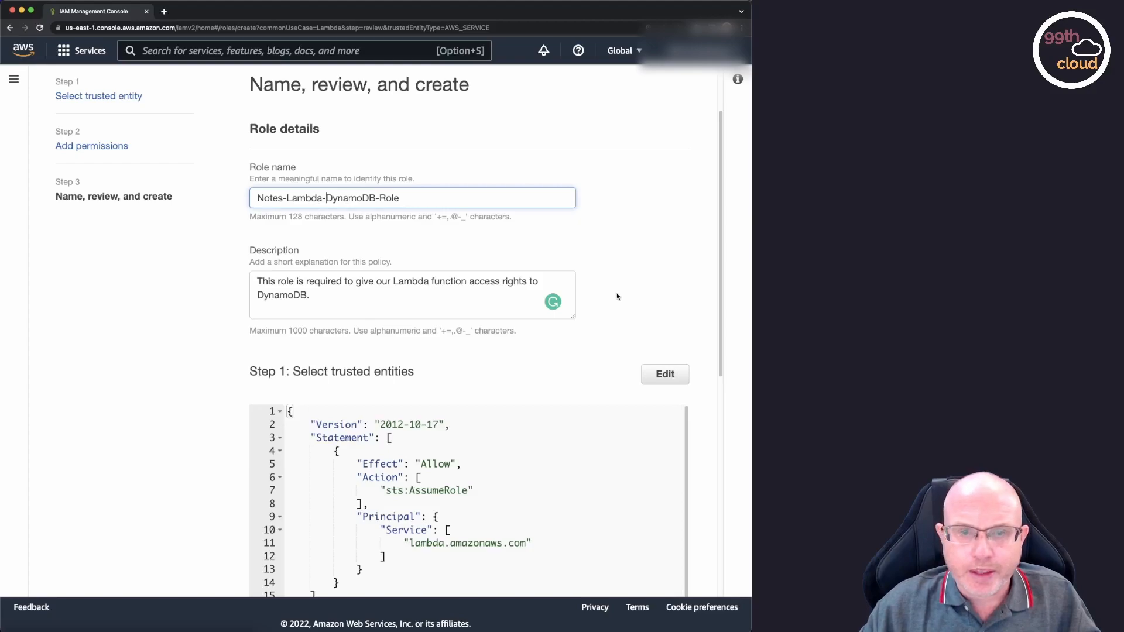
Create the role with the reviewed settings and filter the roles list by Notes.
scroll(617, 297, "down", 1)
scroll(617, 298, "down", 6)
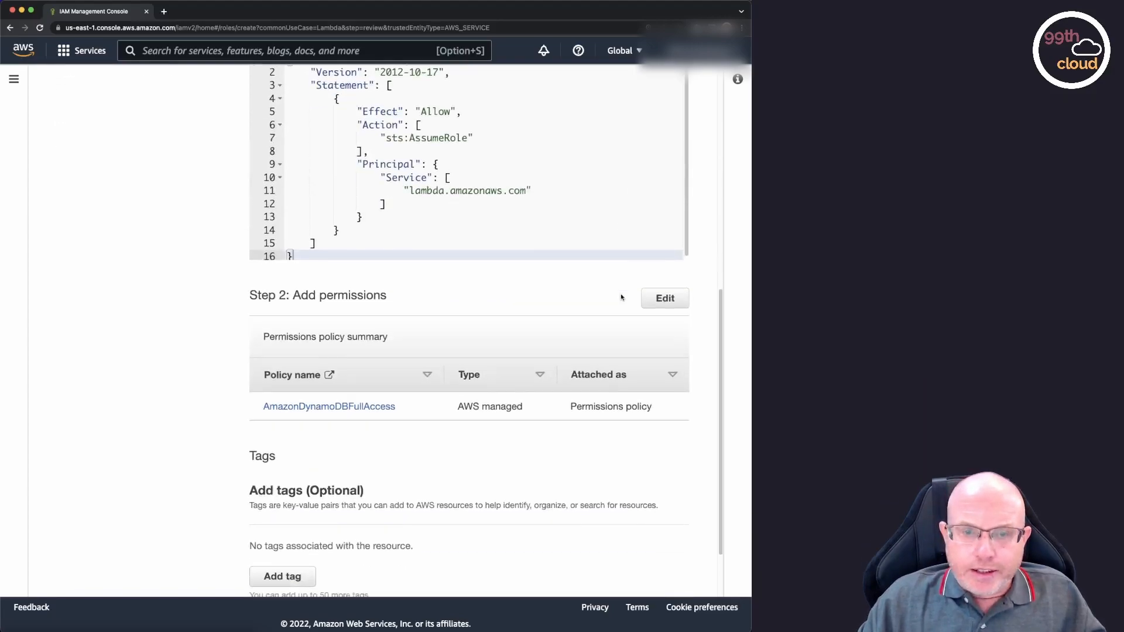
scroll(622, 298, "down", 2)
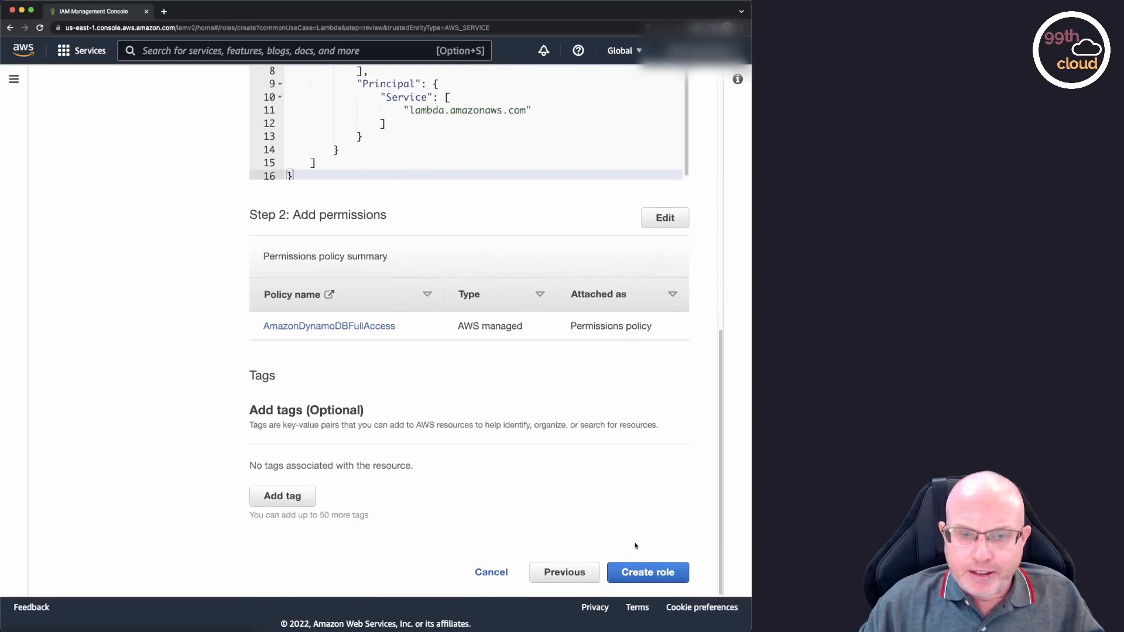
left_click(649, 573)
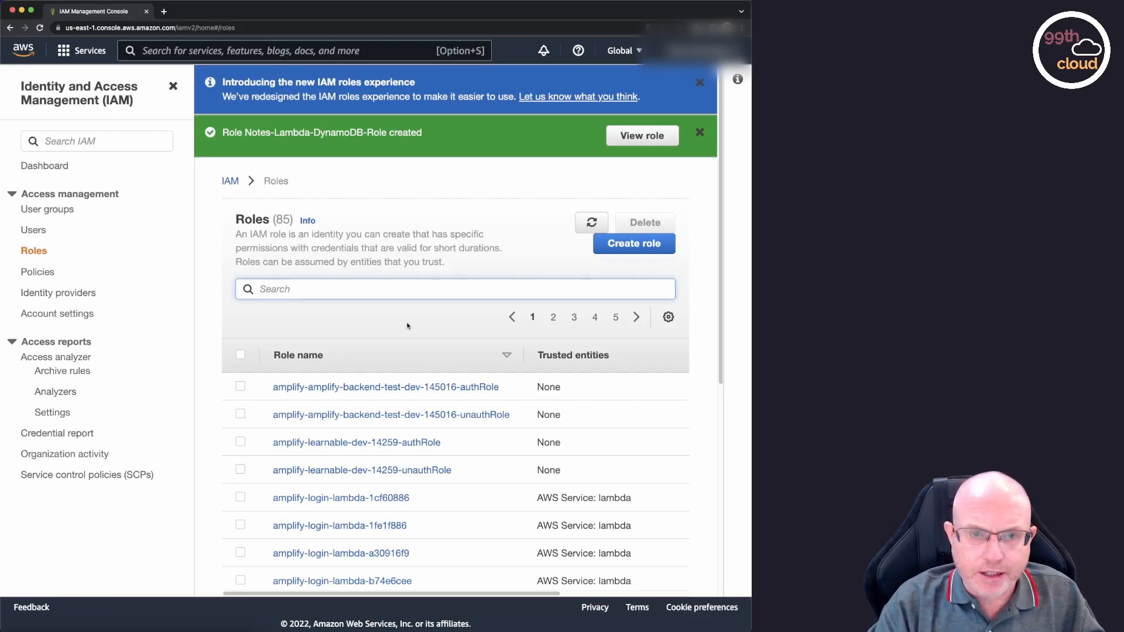
type("Notes")
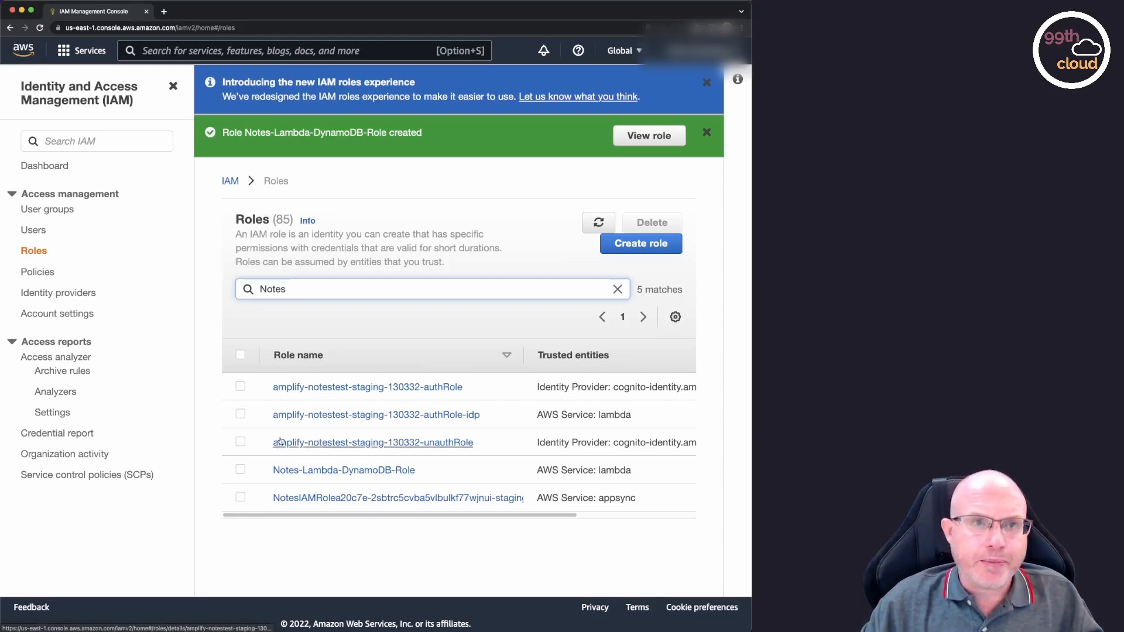
Return to the console home and open the Lambda service by searching for lambda.
left_click(29, 55)
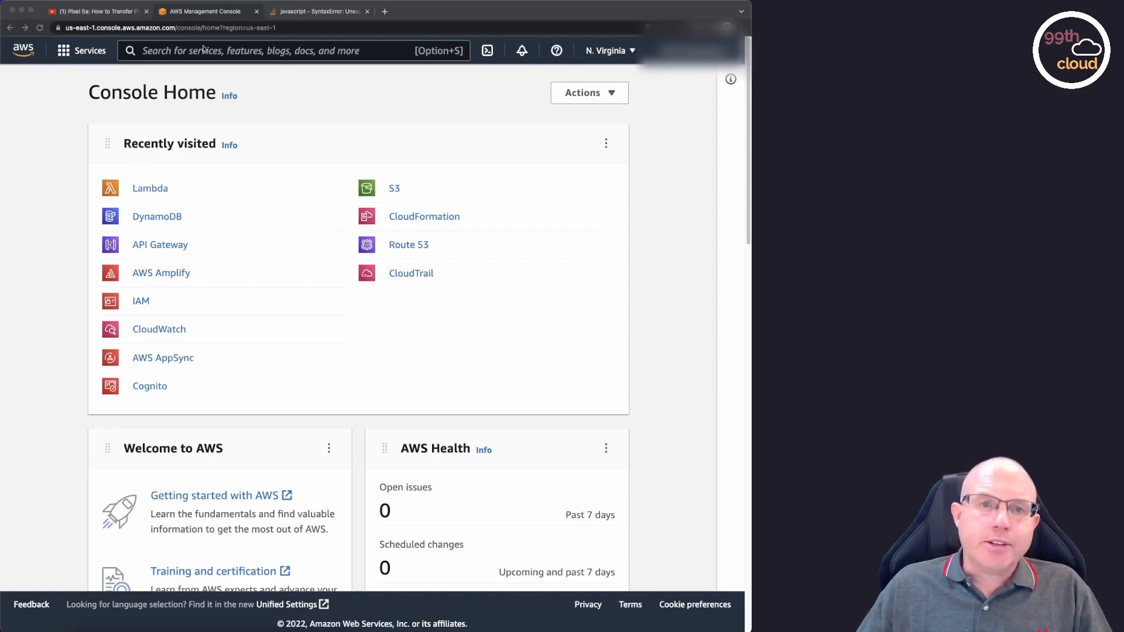
left_click(228, 52)
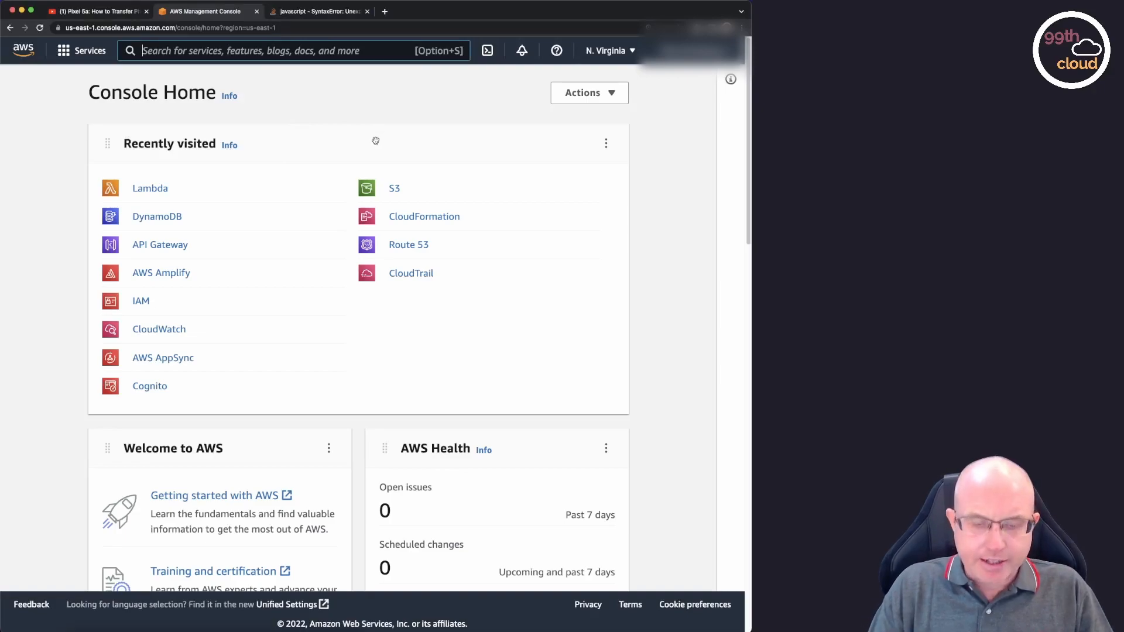
type("lambda")
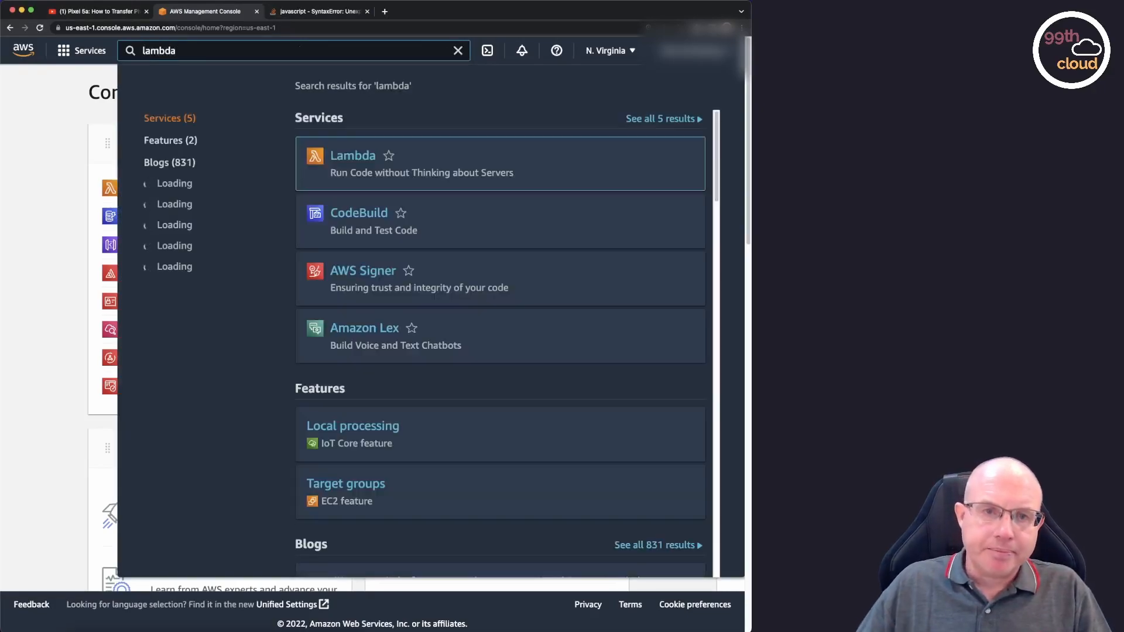
left_click(347, 169)
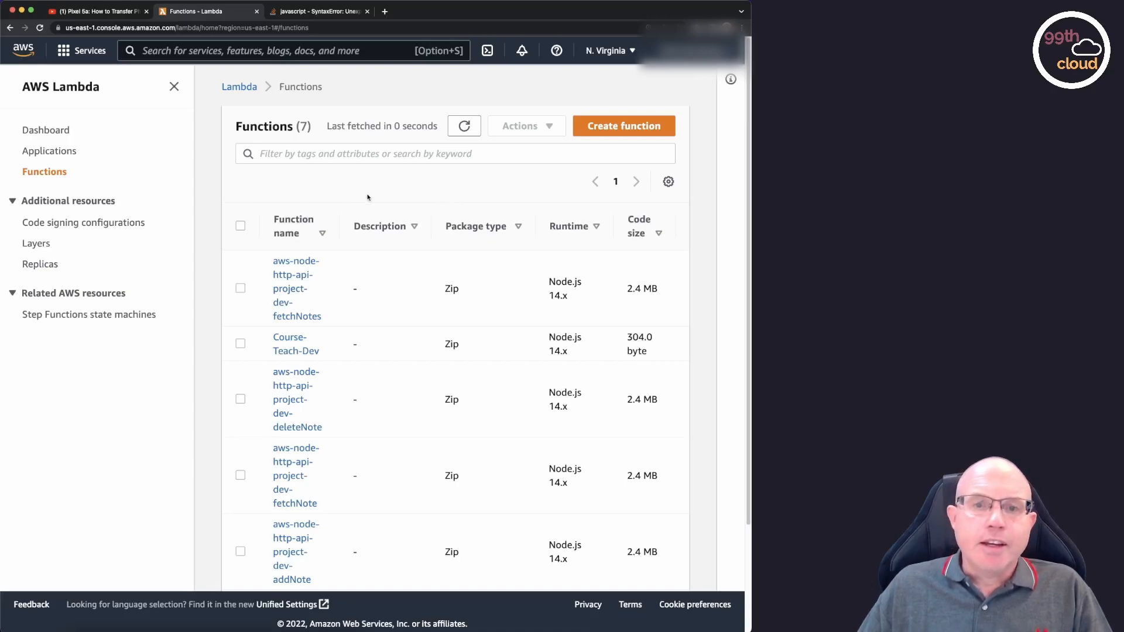
Start a new Lambda function authored from scratch, name it addNote, and look through the runtime choices, keeping Node.js 14.x.
left_click(626, 129)
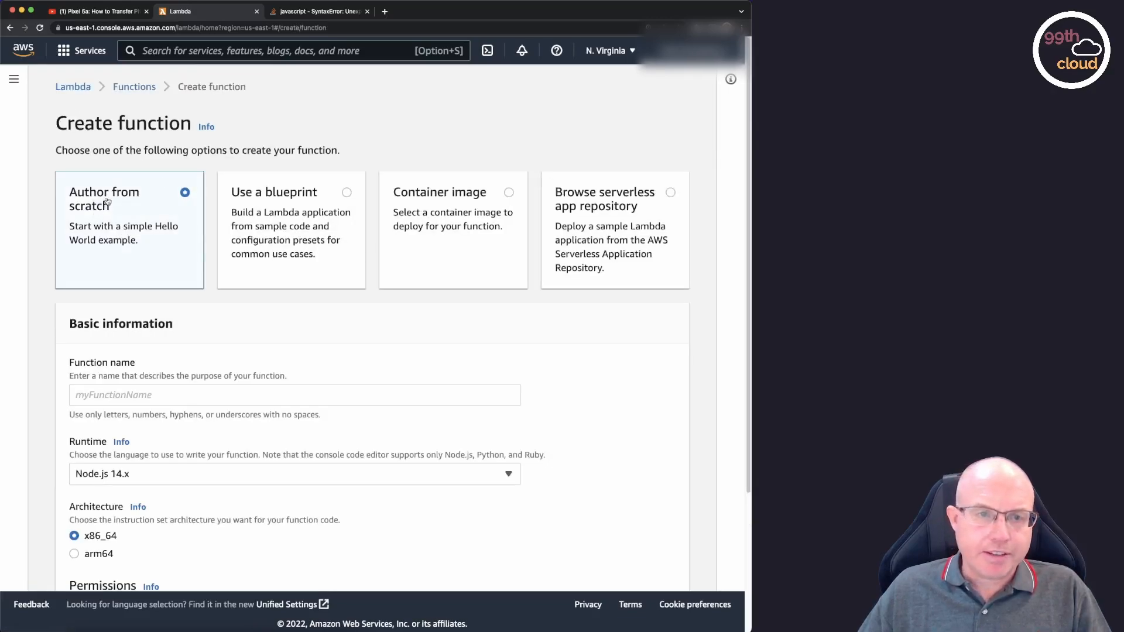
left_click(152, 390)
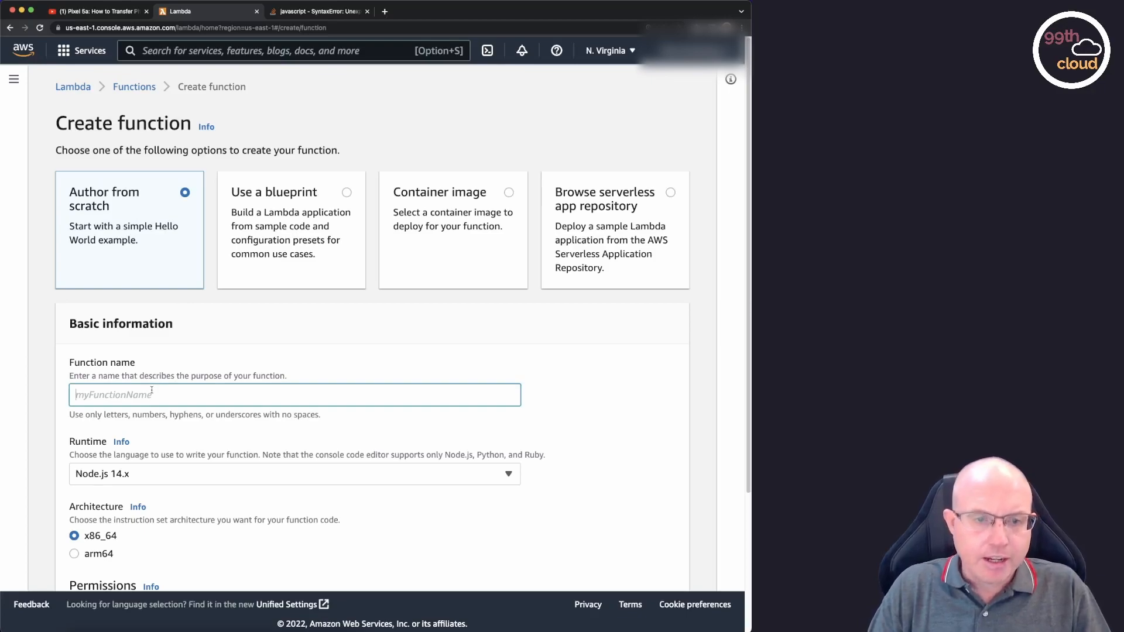
type("addNote")
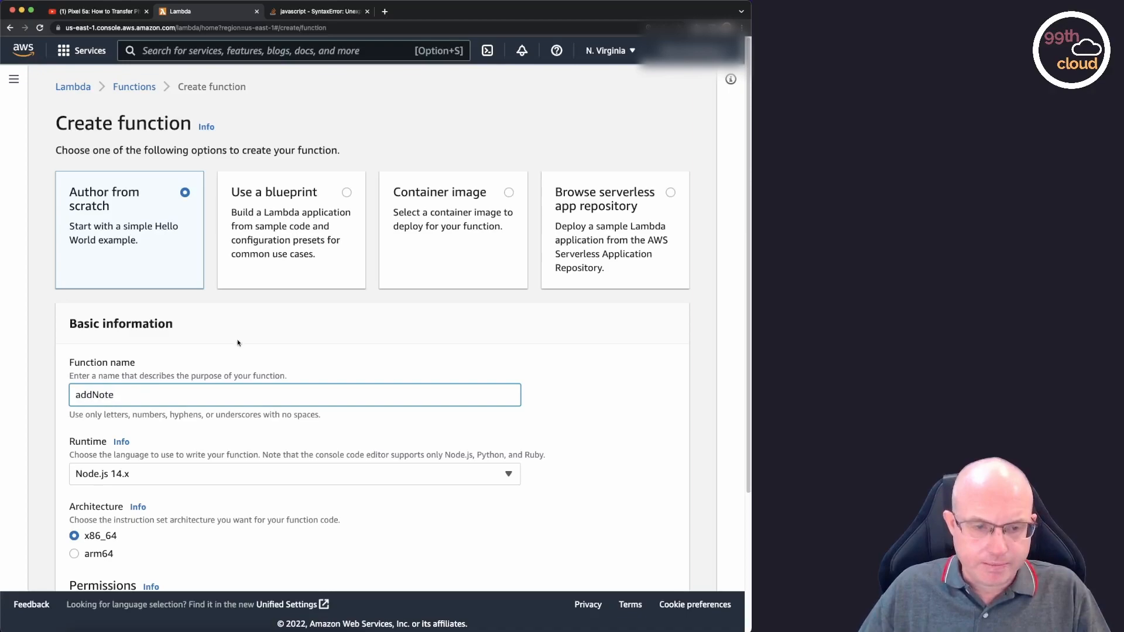
scroll(306, 354, "down", 3)
scroll(306, 354, "down", 2)
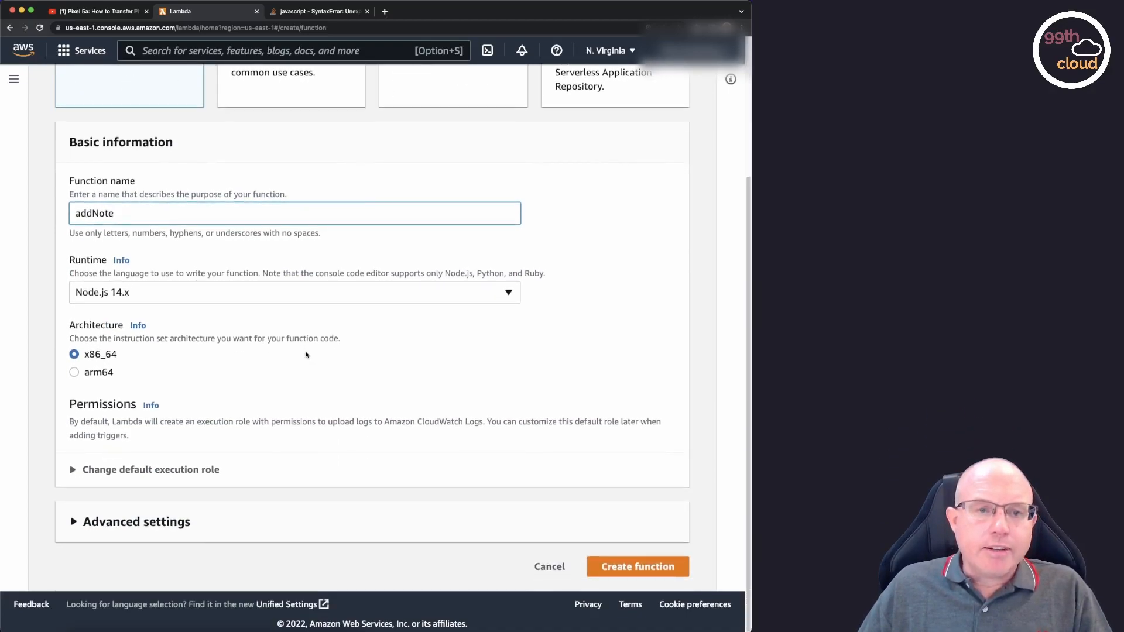
left_click(508, 293)
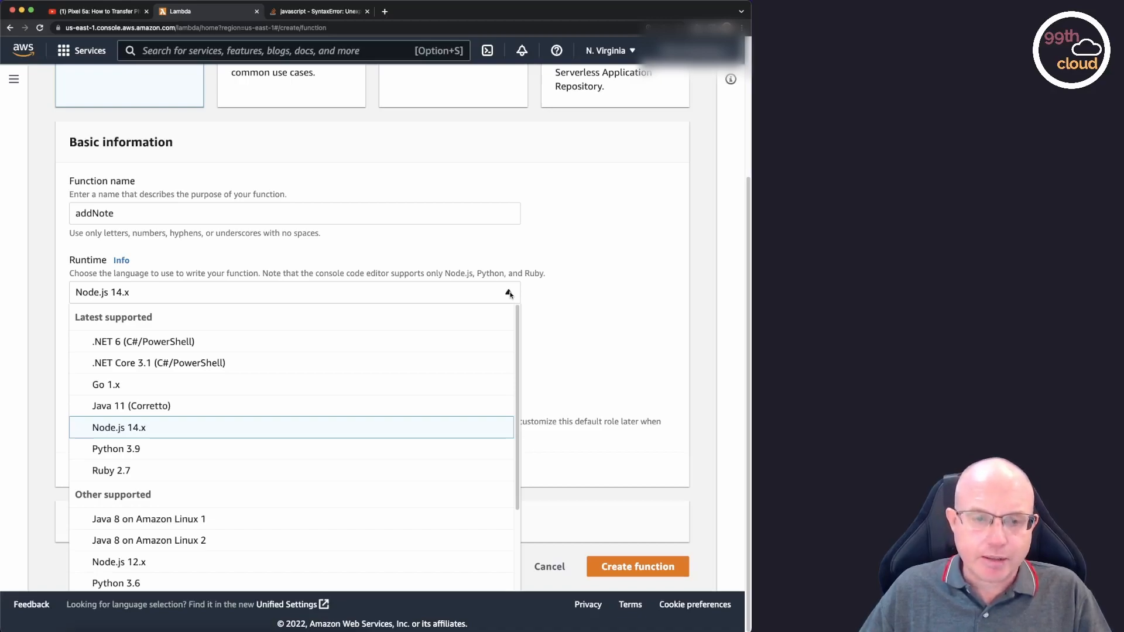
left_click(509, 293)
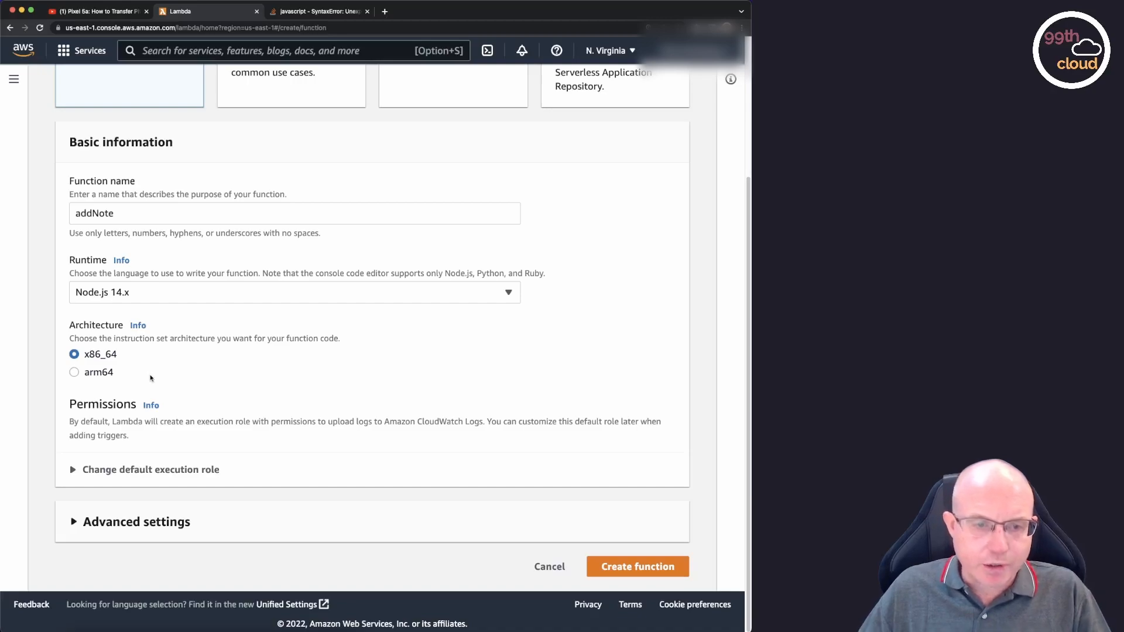
Set the execution role to the existing Notes-Lambda-DynamoDB-Role, found by filtering for note, and create the function.
left_click(73, 470)
scroll(385, 430, "down", 3)
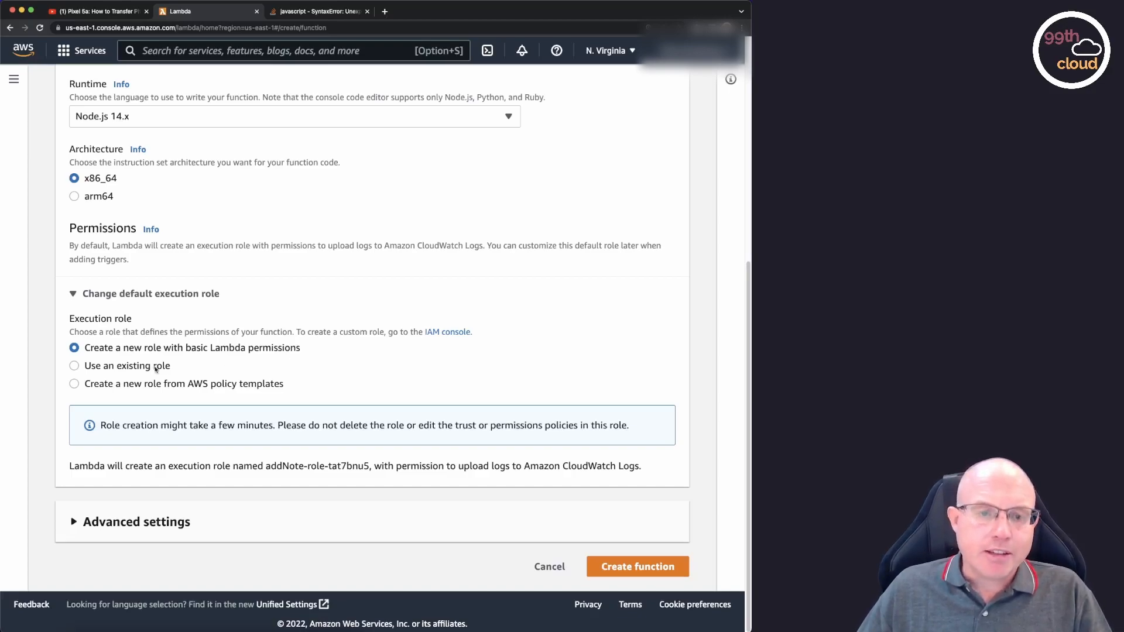
left_click(74, 366)
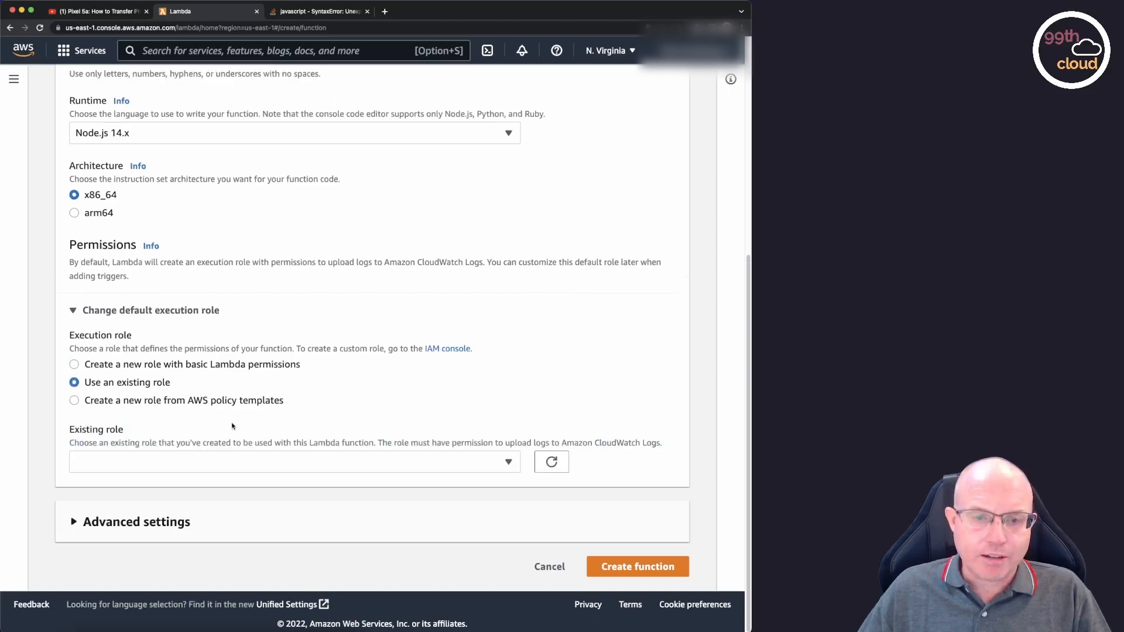
left_click(508, 462)
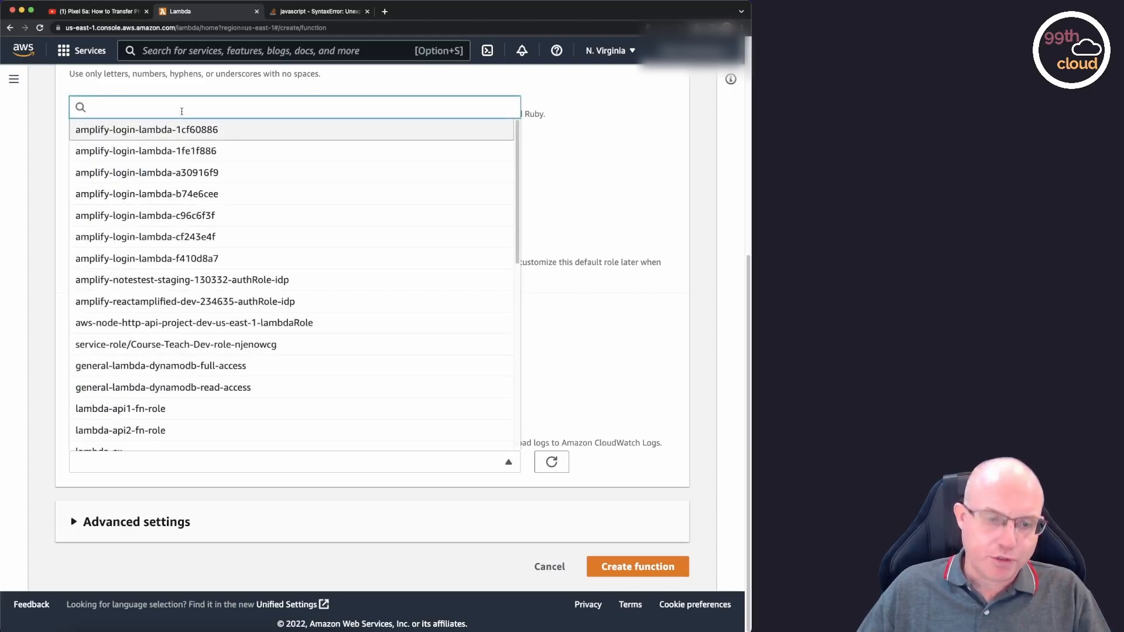
type("note")
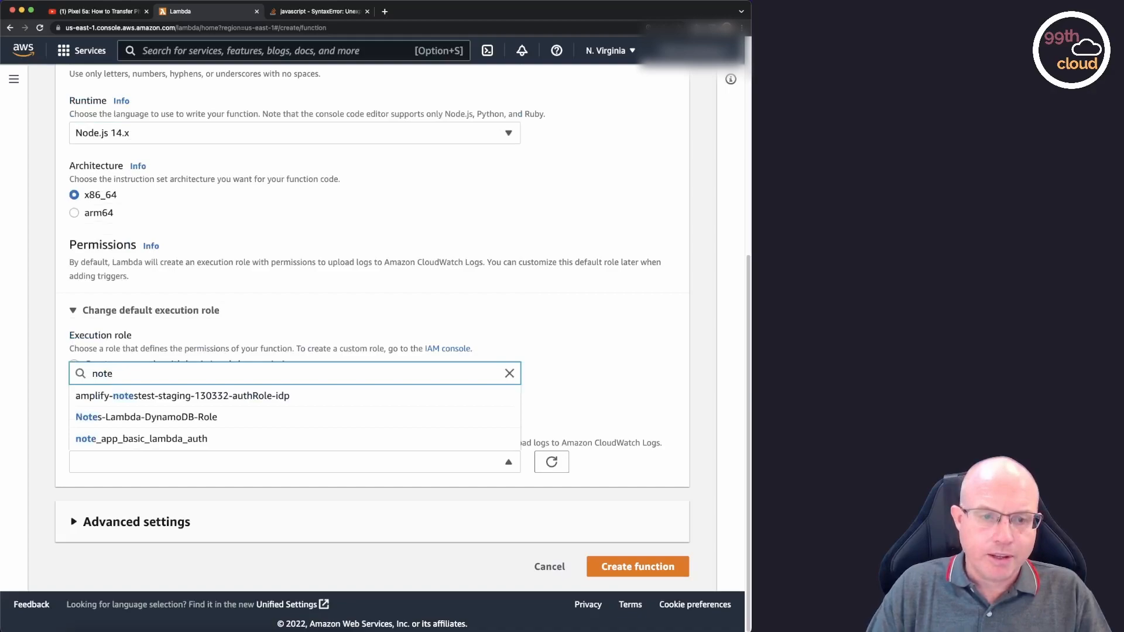
left_click(223, 423)
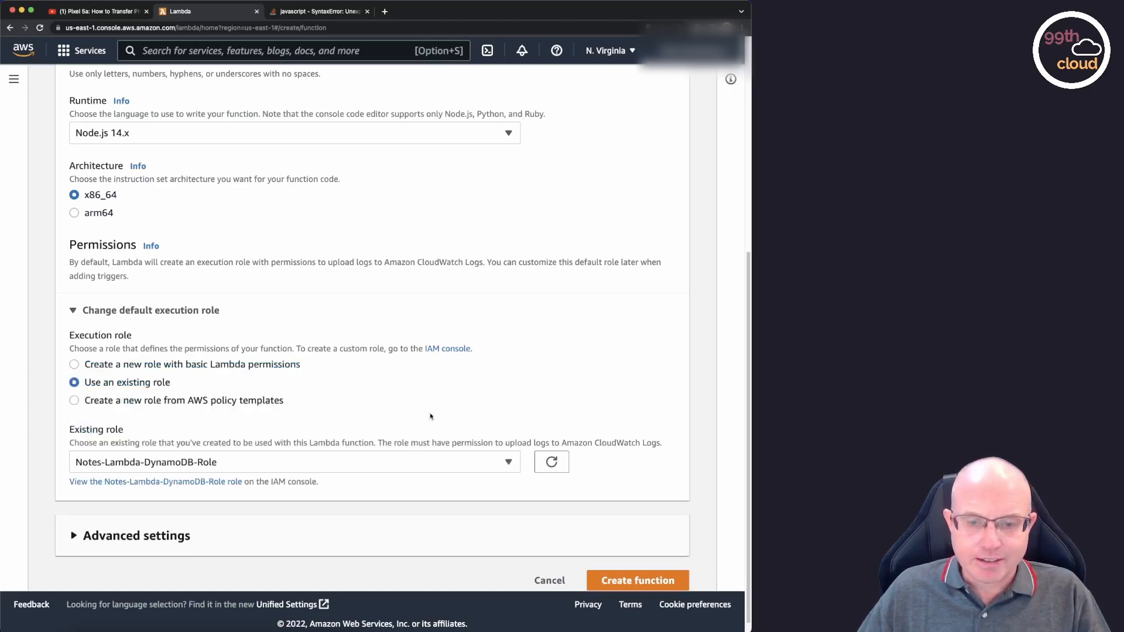
scroll(612, 410, "down", 1)
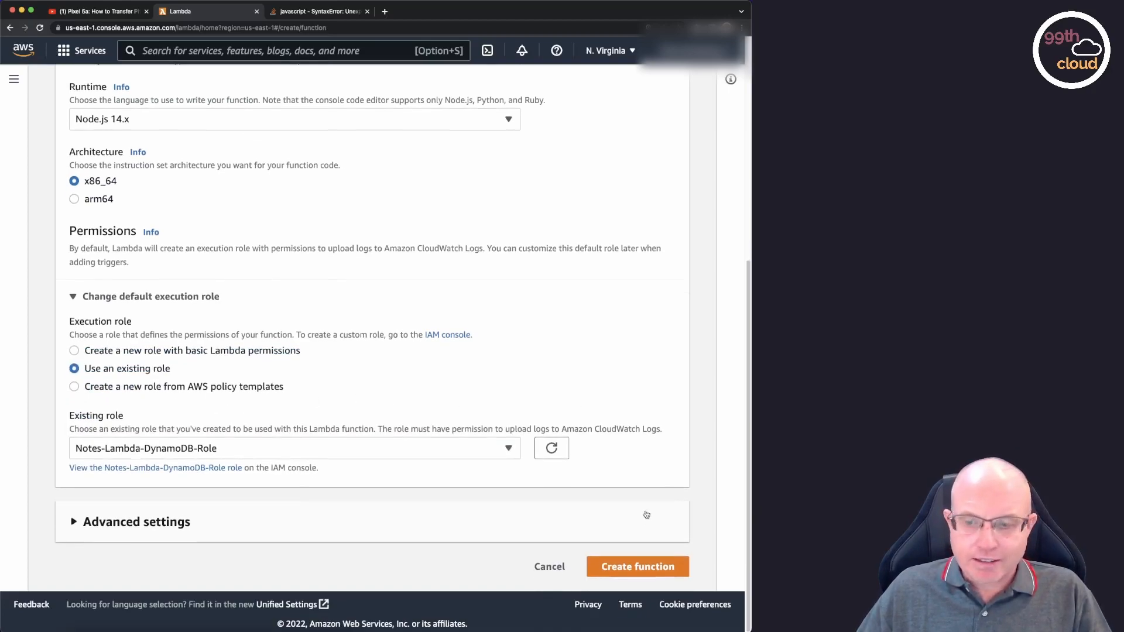
left_click(626, 572)
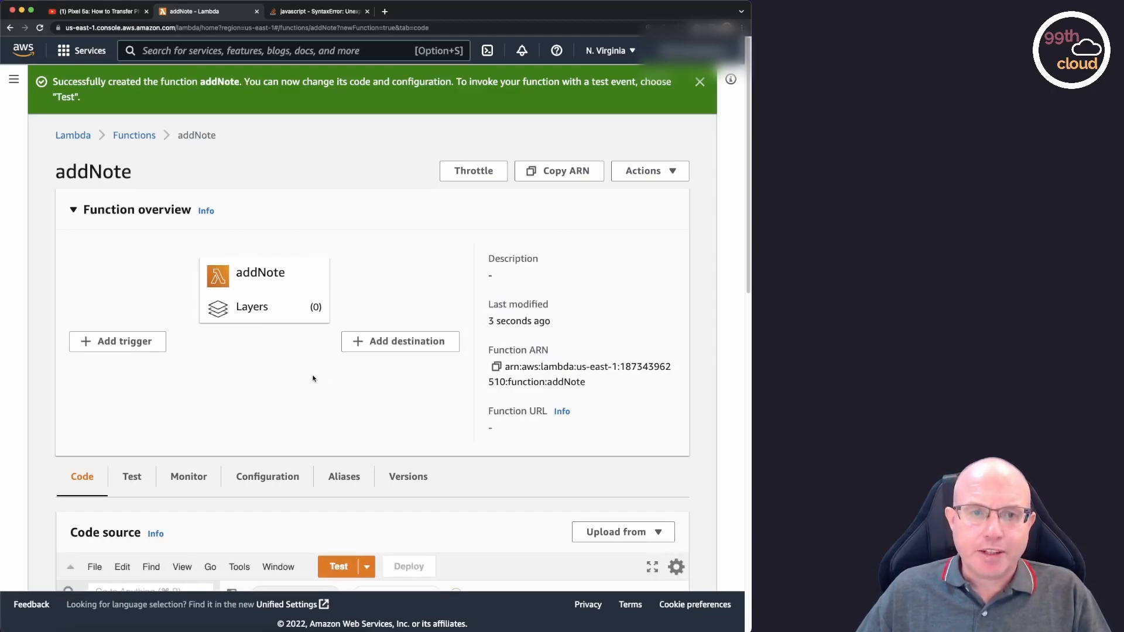
Look through the trigger sources available for the addNote function, then leave without adding a trigger.
scroll(316, 380, "down", 1)
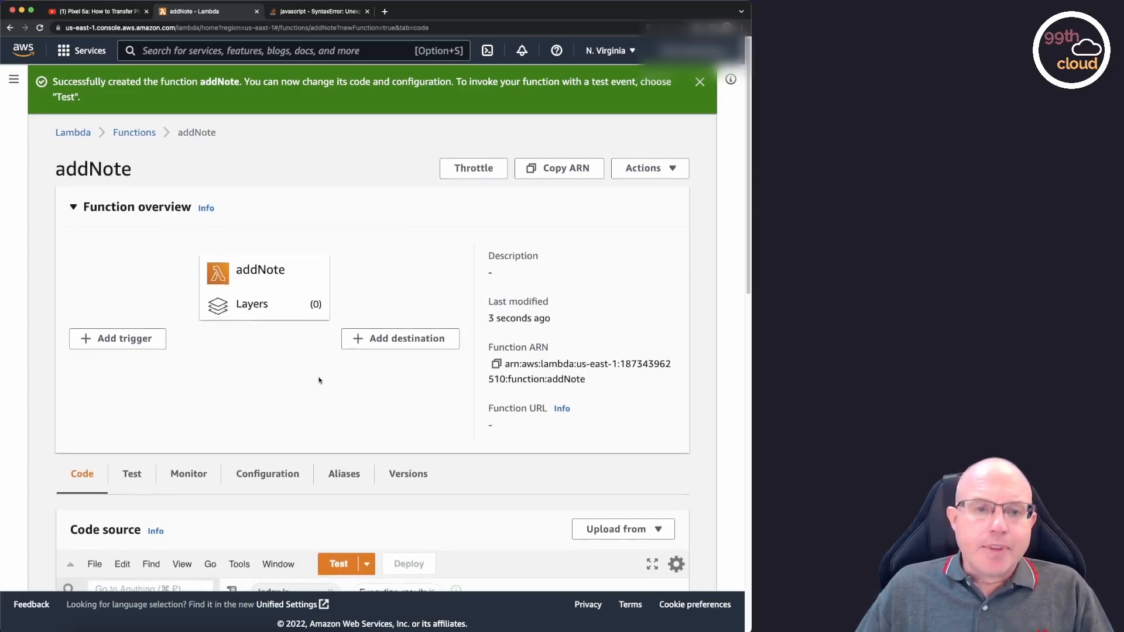
scroll(319, 380, "down", 2)
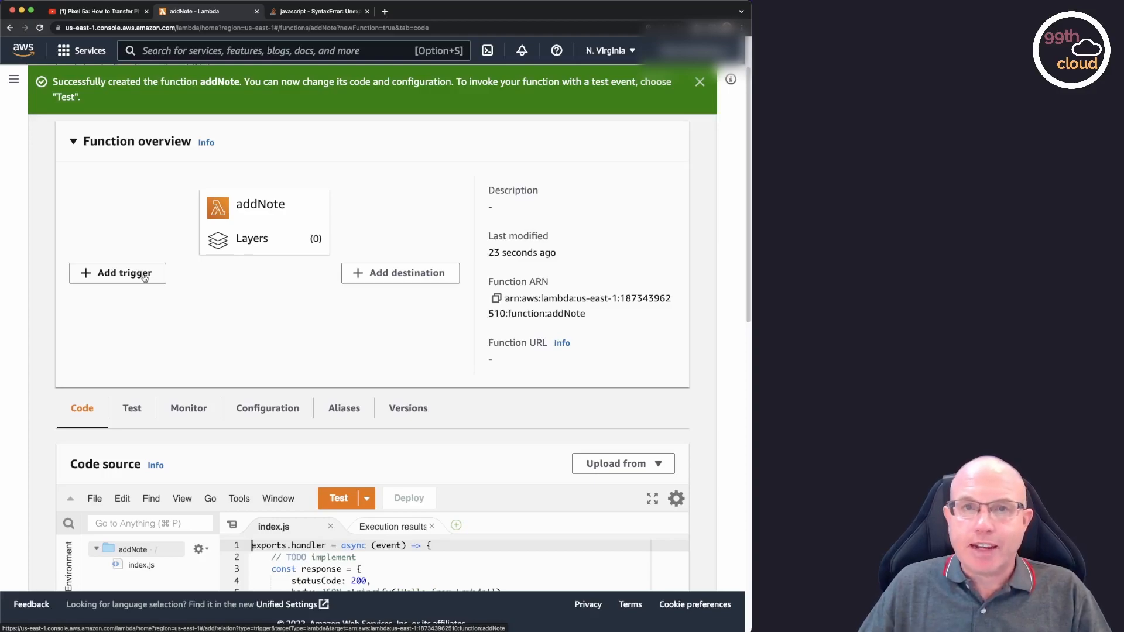
left_click(144, 278)
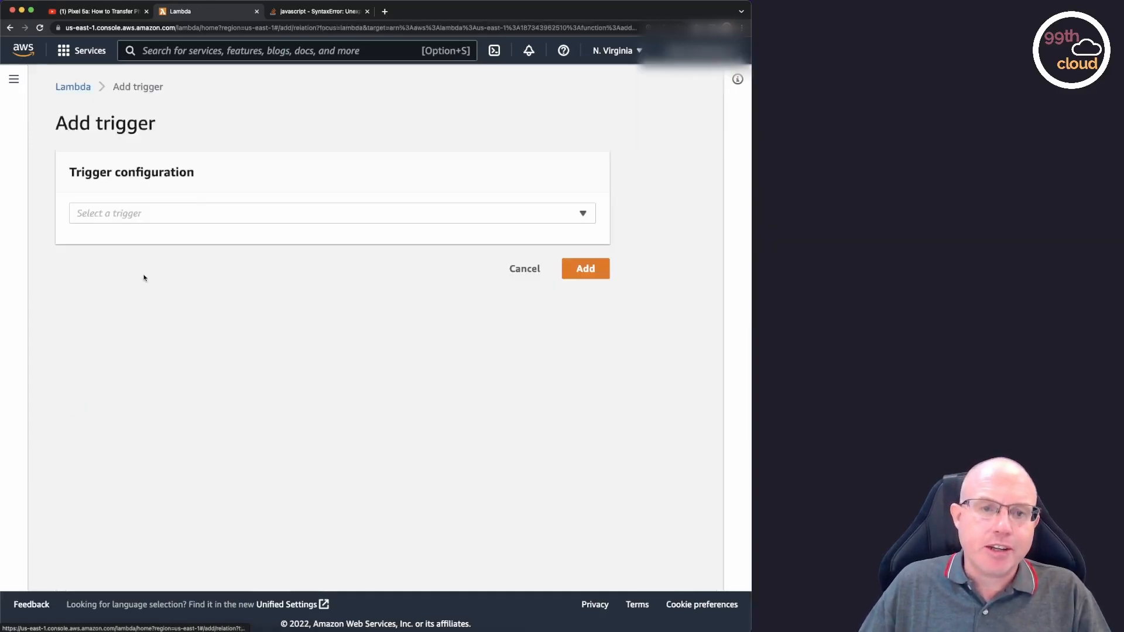
left_click(398, 210)
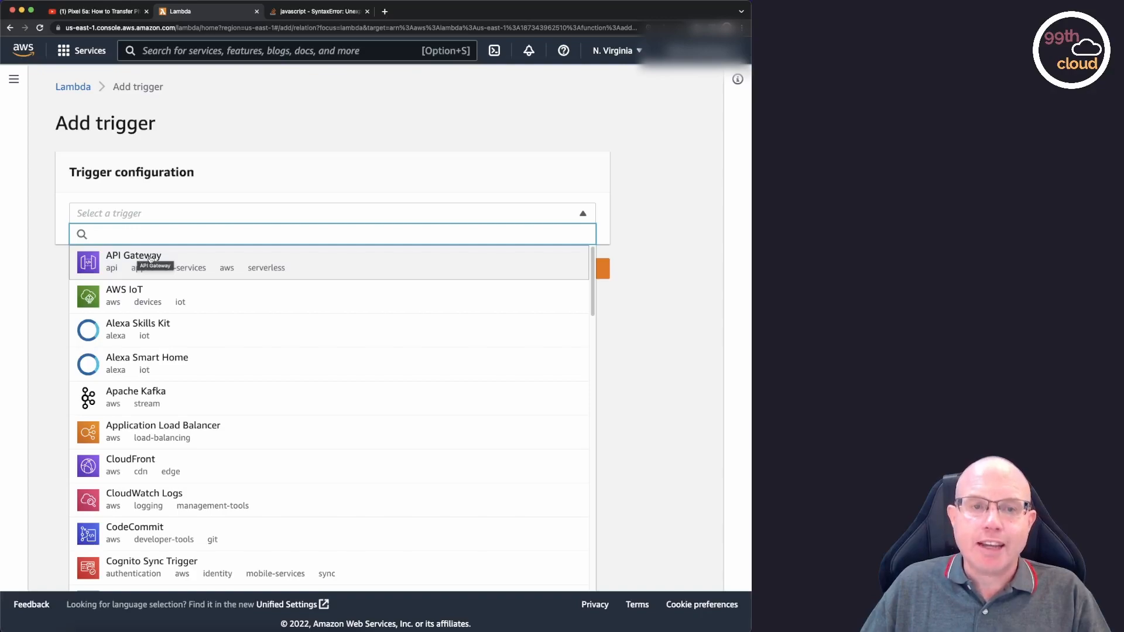
left_click(619, 178)
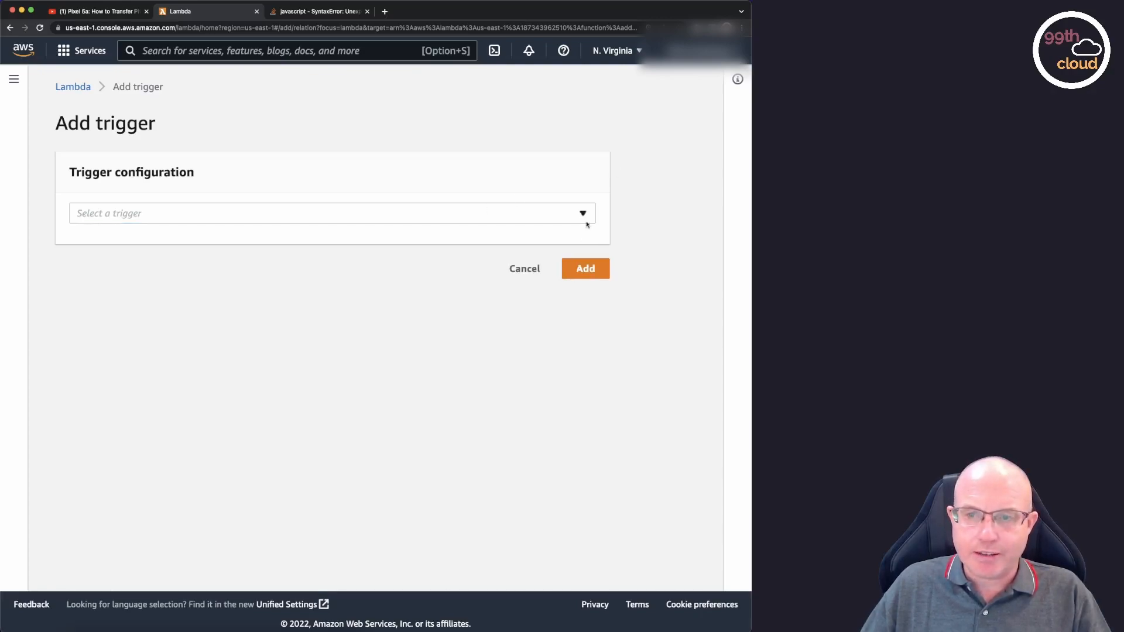
left_click(521, 269)
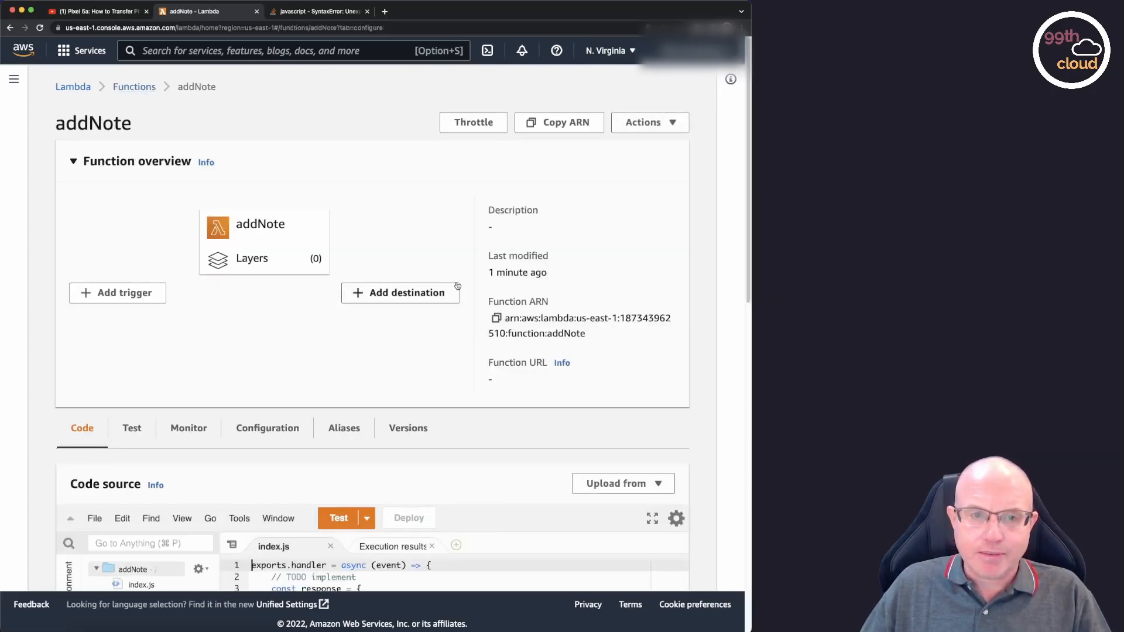
Look over the function's default index.js source and the form for creating a test event.
scroll(444, 284, "down", 5)
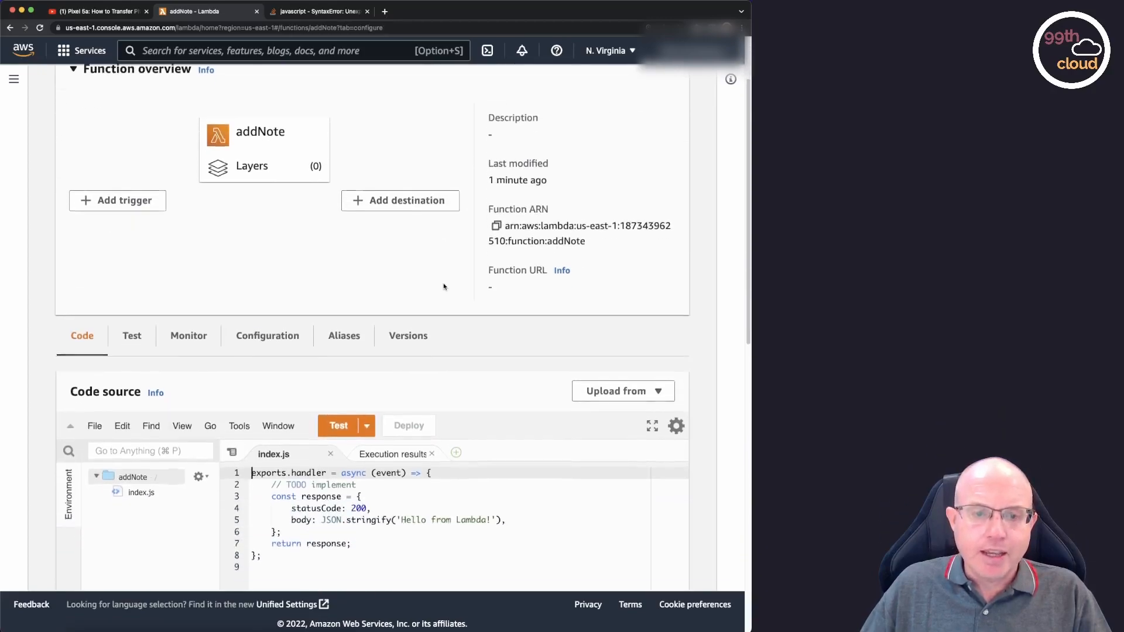
scroll(444, 287, "down", 3)
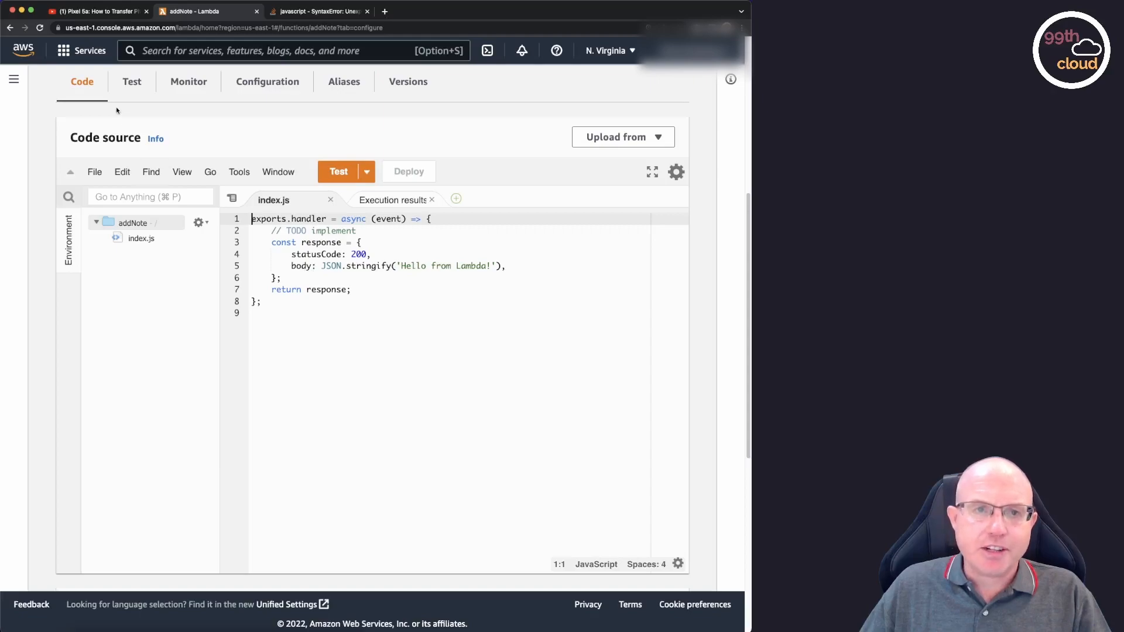
left_click(131, 83)
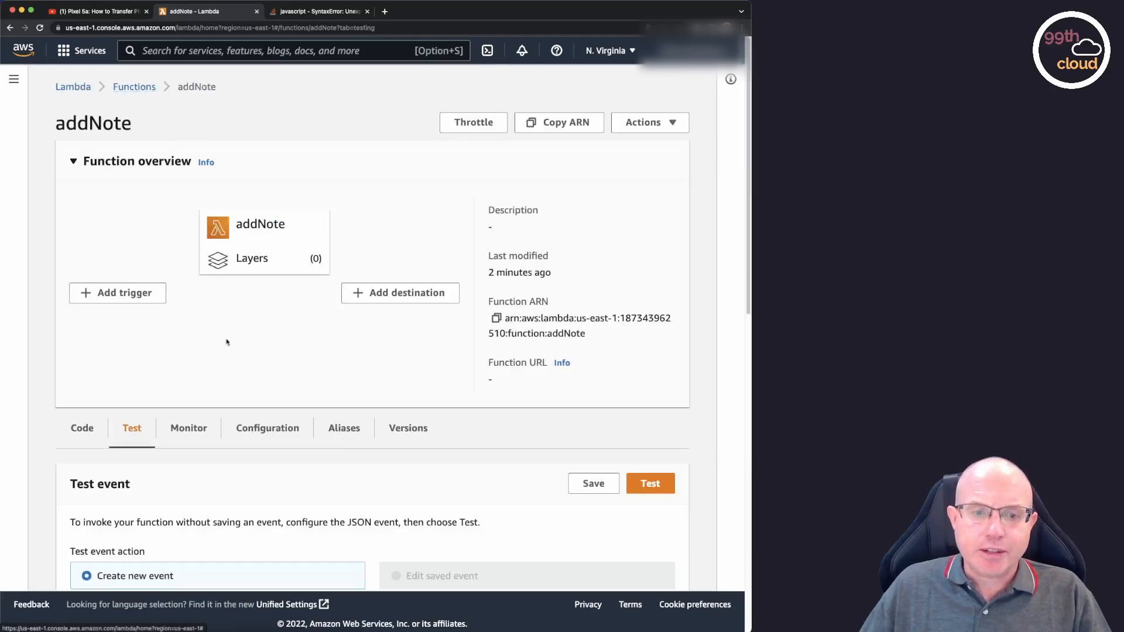
scroll(313, 309, "down", 5)
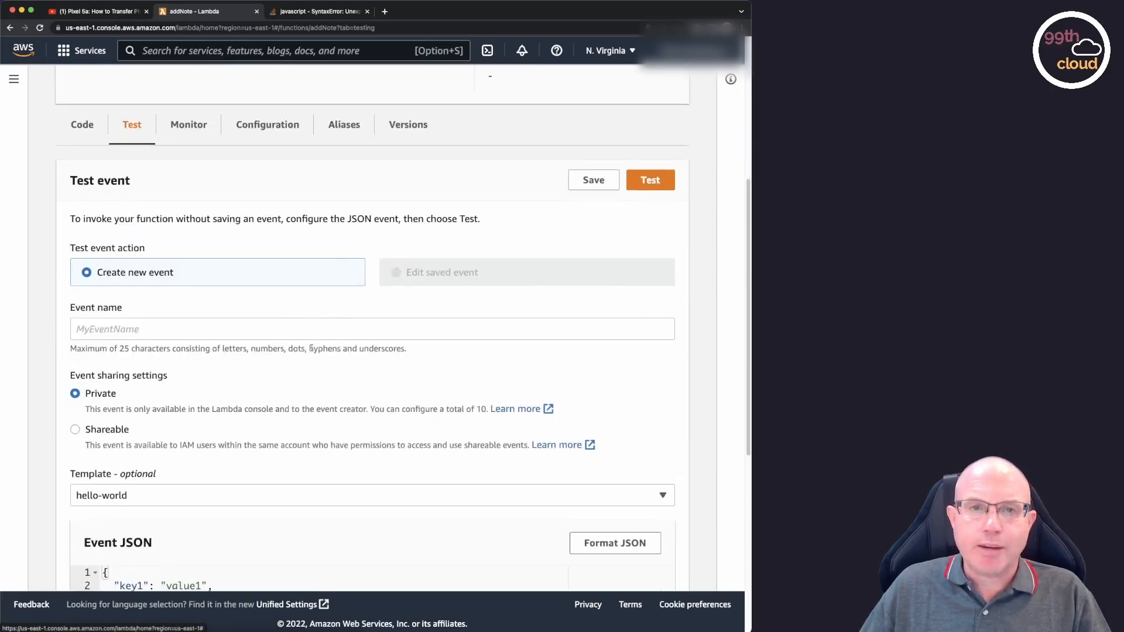
scroll(327, 334, "up", 5)
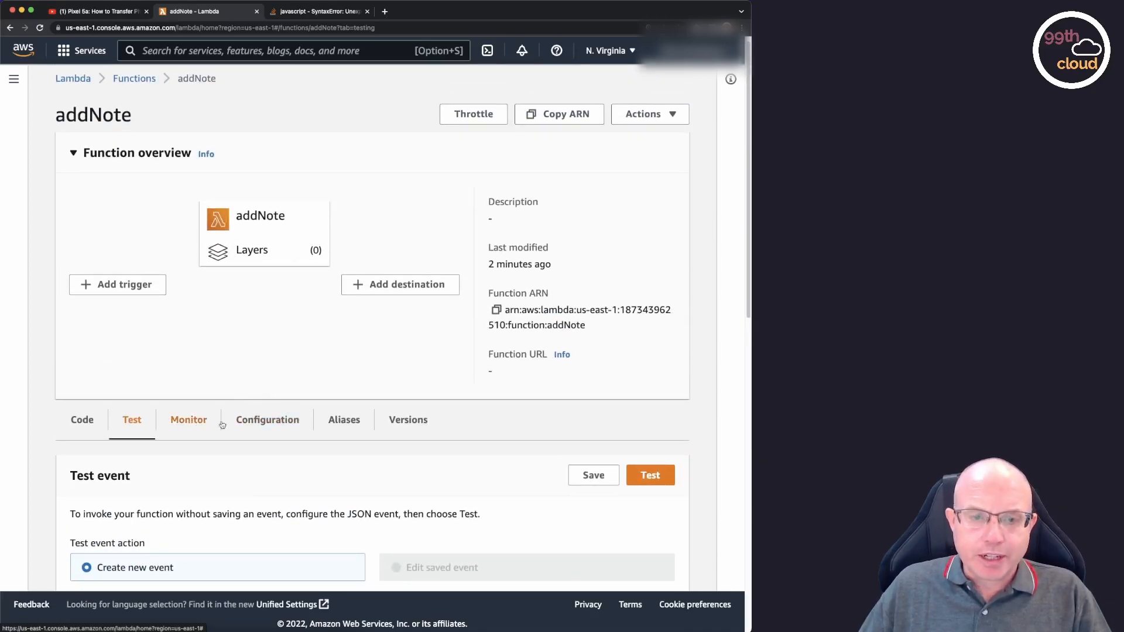
Examine the function's configuration, including its triggers and the execution role and resource summary under its permissions.
scroll(322, 374, "down", 3)
left_click(288, 267)
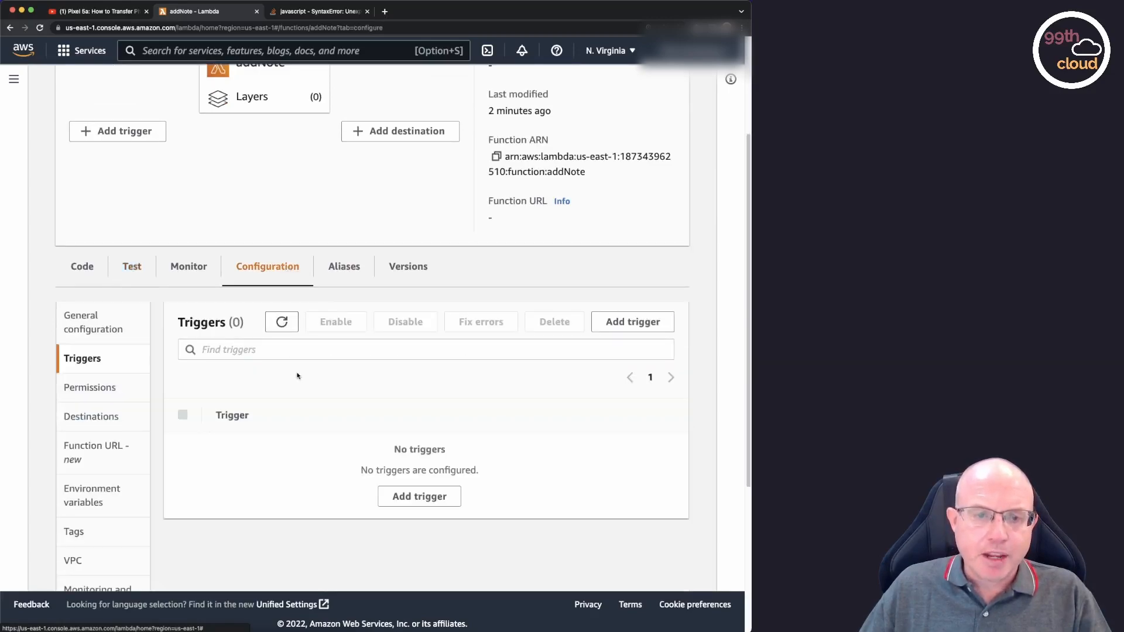
scroll(293, 376, "down", 1)
scroll(293, 375, "down", 2)
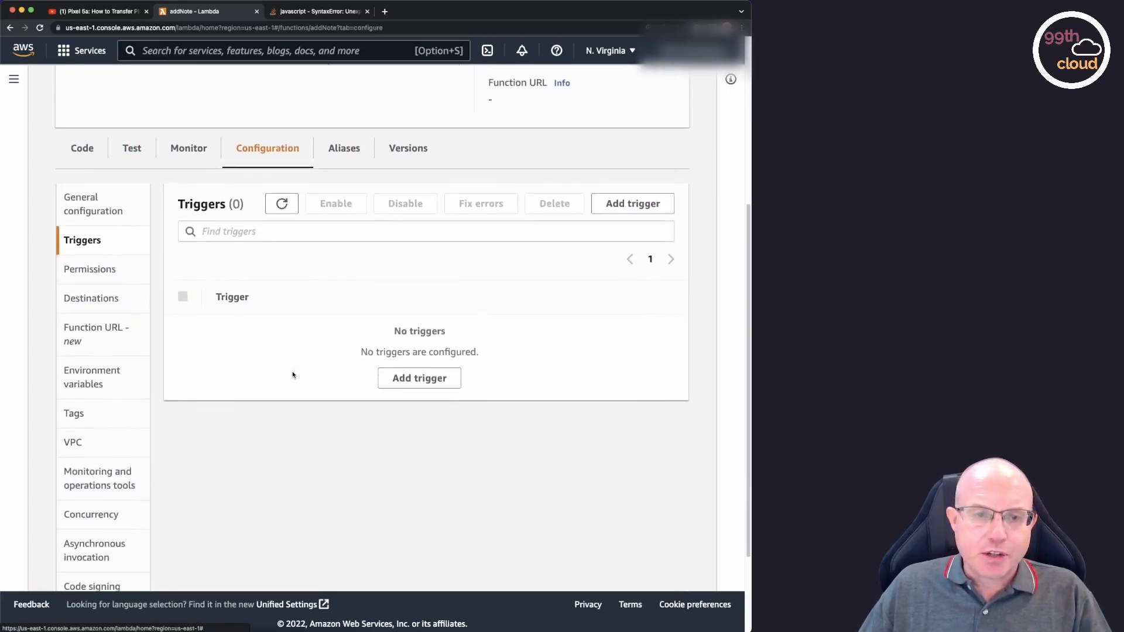
left_click(103, 274)
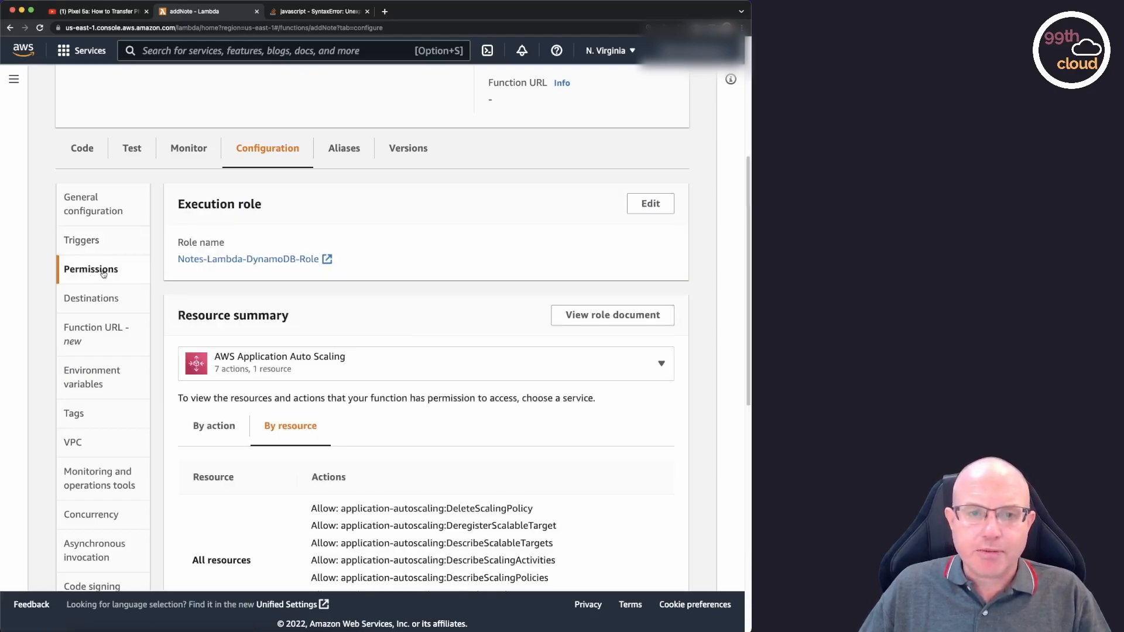
scroll(360, 318, "down", 3)
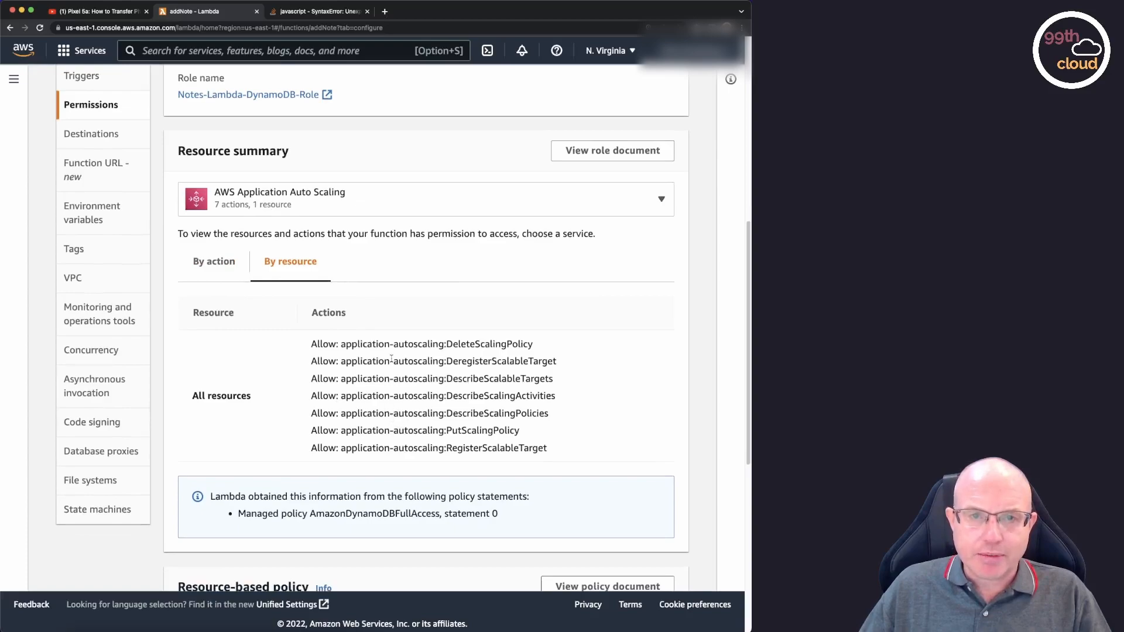
scroll(386, 368, "up", 3)
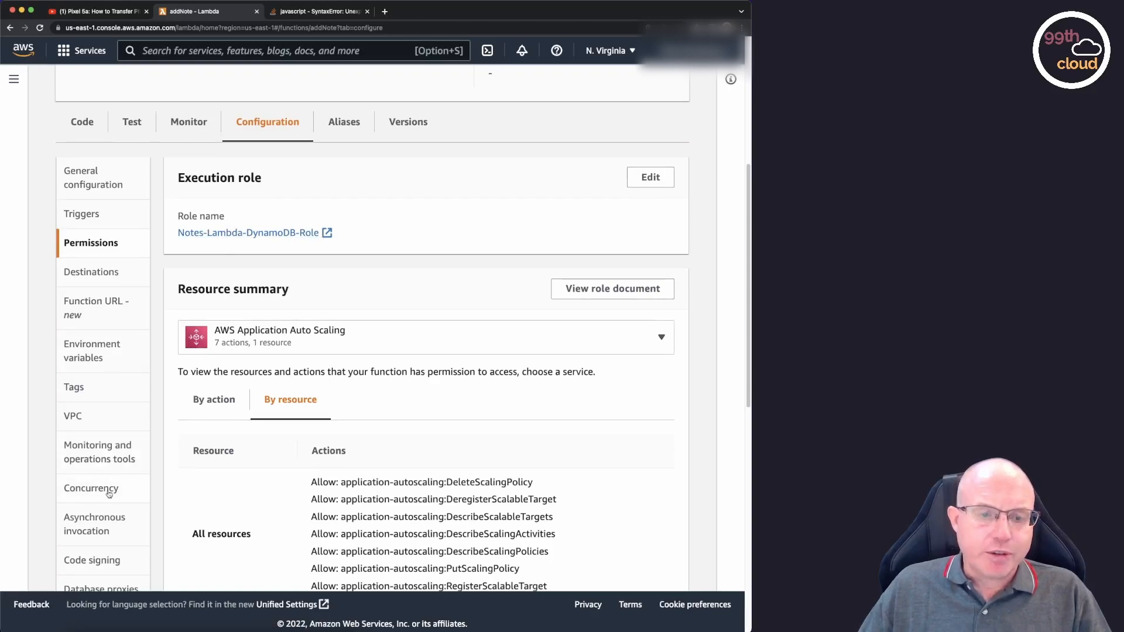
scroll(129, 455, "down", 1)
scroll(128, 456, "down", 1)
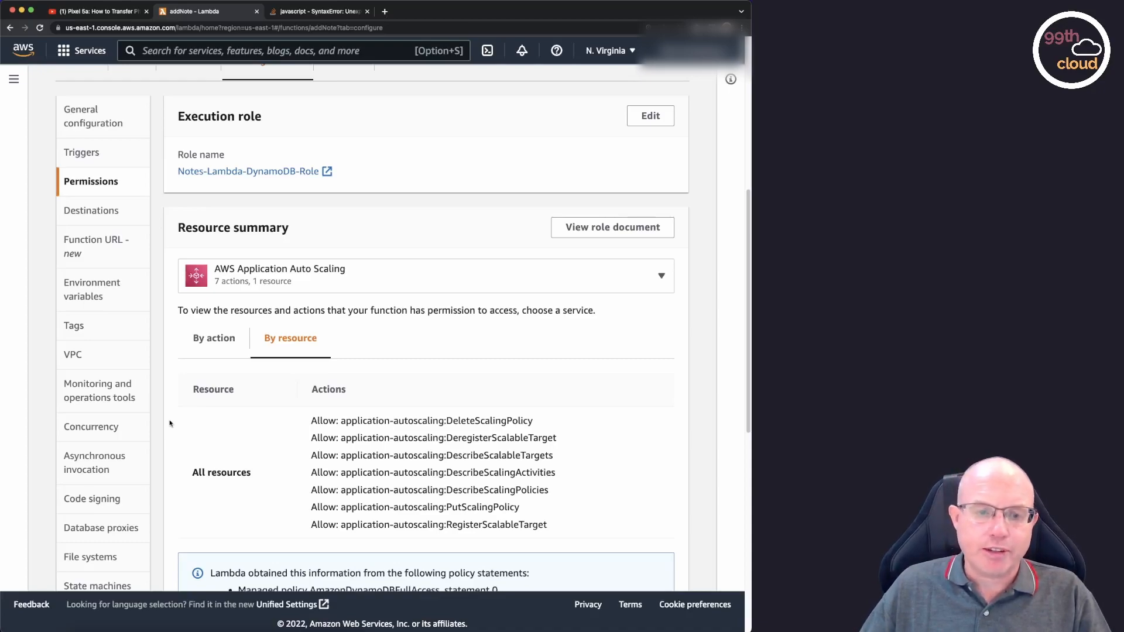
scroll(172, 425, "down", 1)
scroll(175, 422, "up", 5)
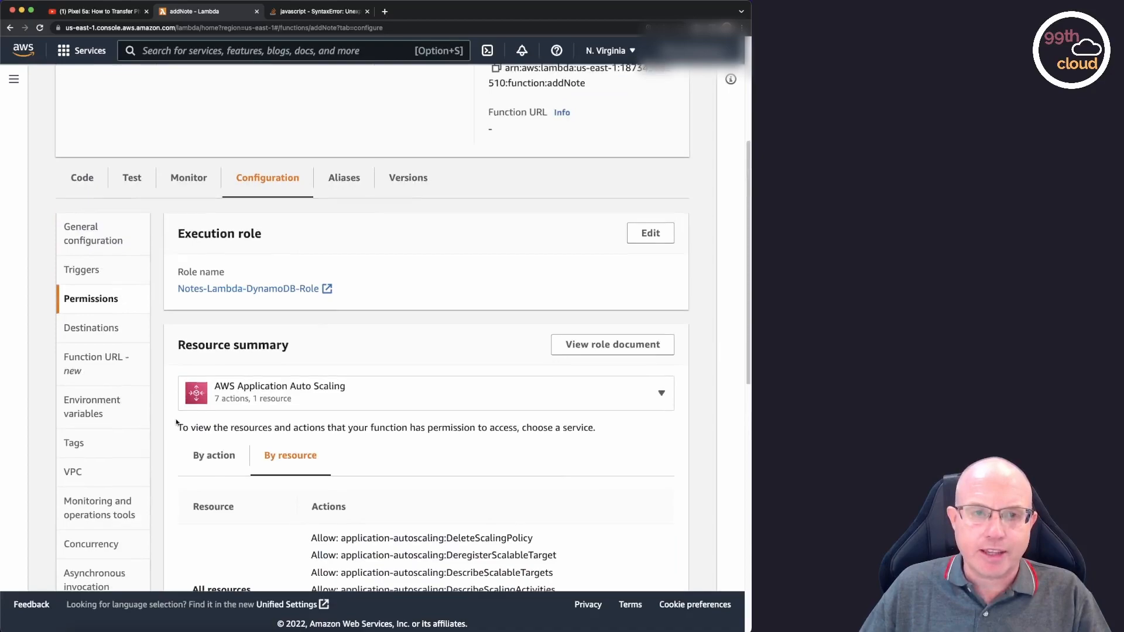
scroll(175, 419, "up", 1)
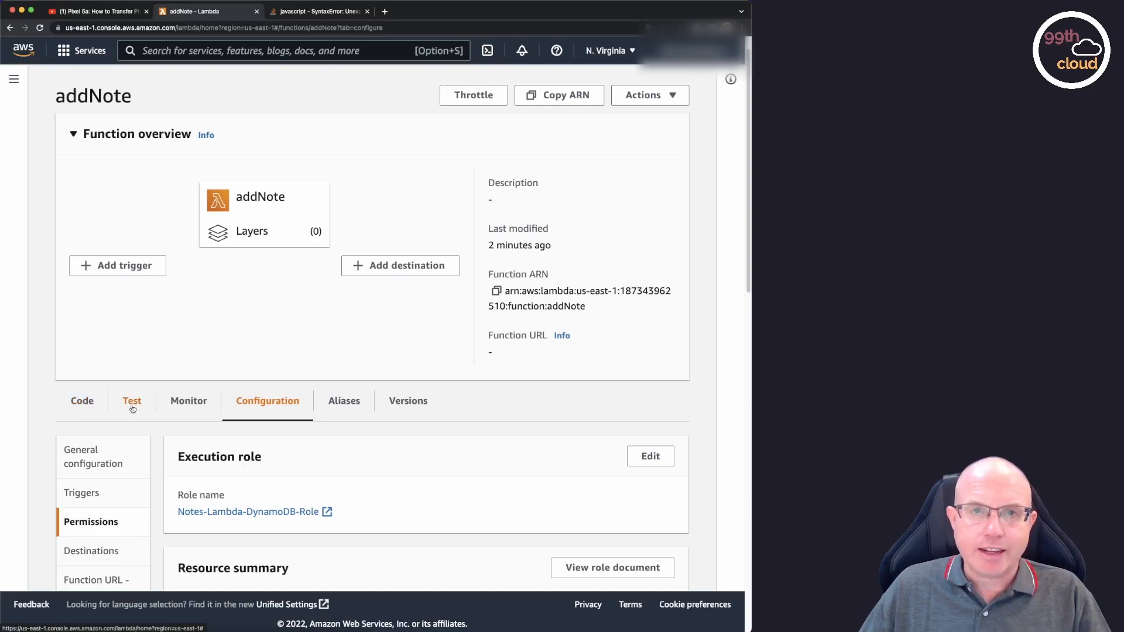
Return to the function's source code and examine the default handler and its response in index.js.
left_click(87, 404)
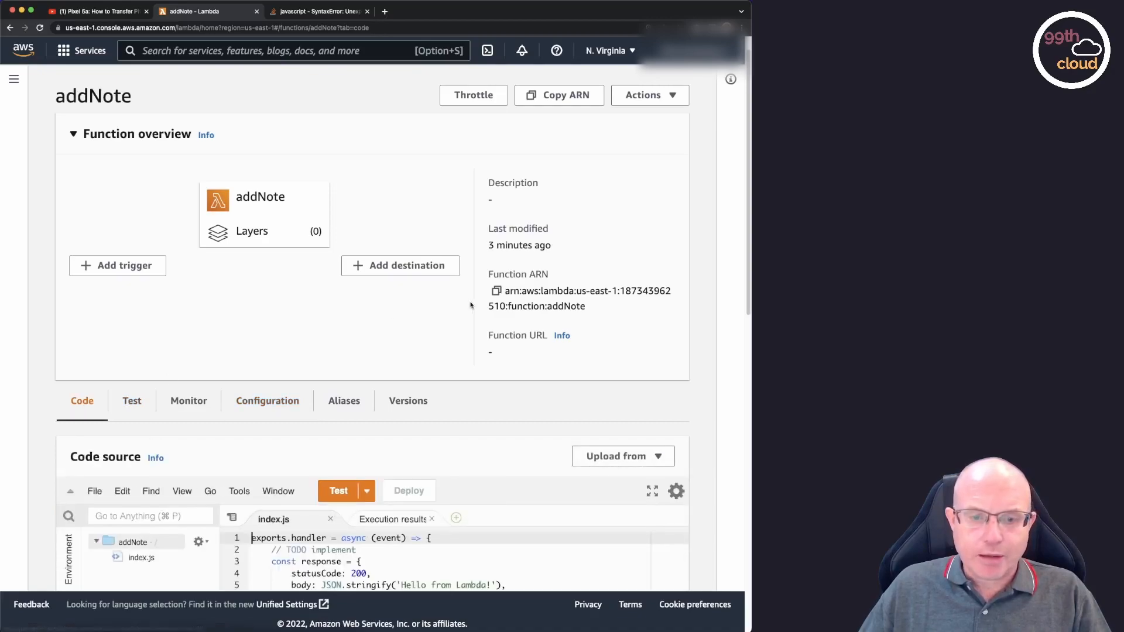
scroll(471, 309, "down", 3)
scroll(470, 309, "down", 3)
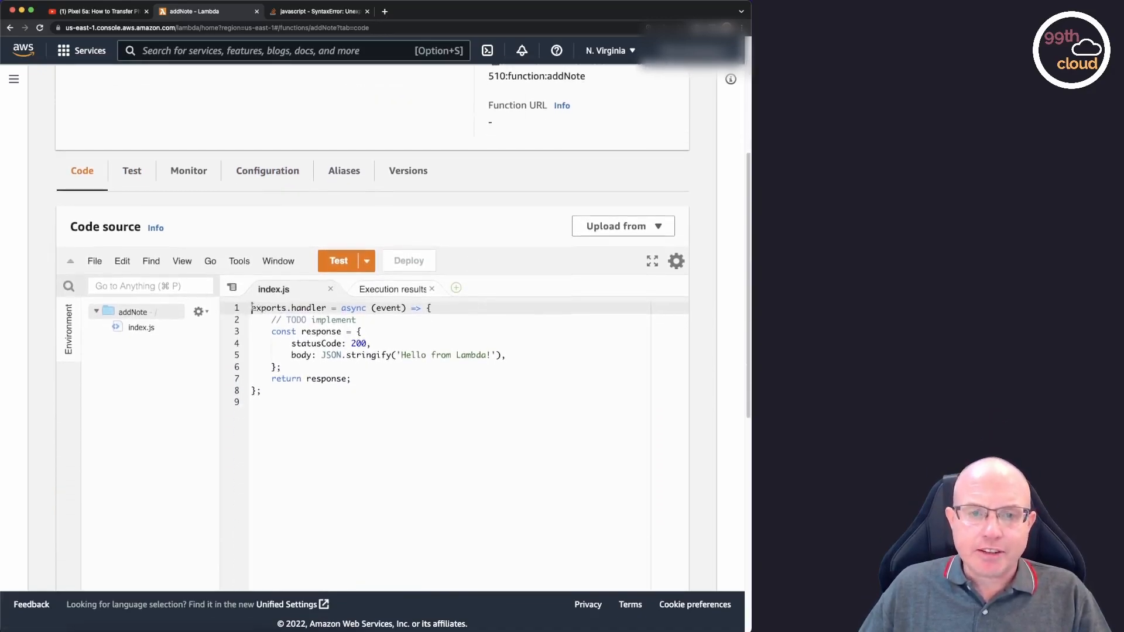
left_click_drag(251, 308, 384, 387)
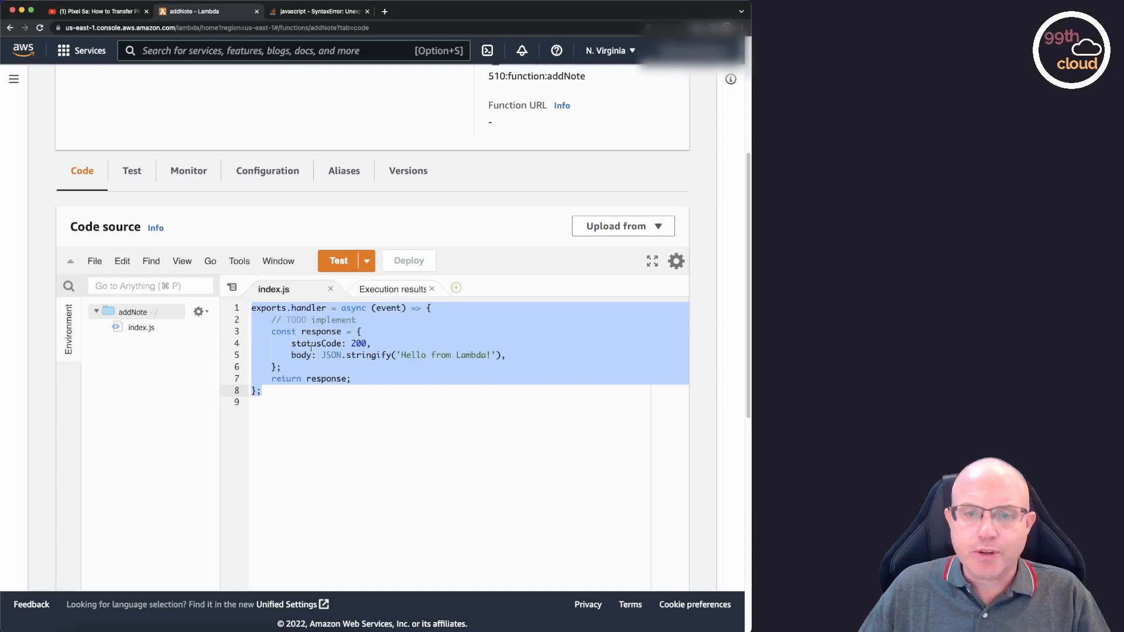
left_click(371, 344)
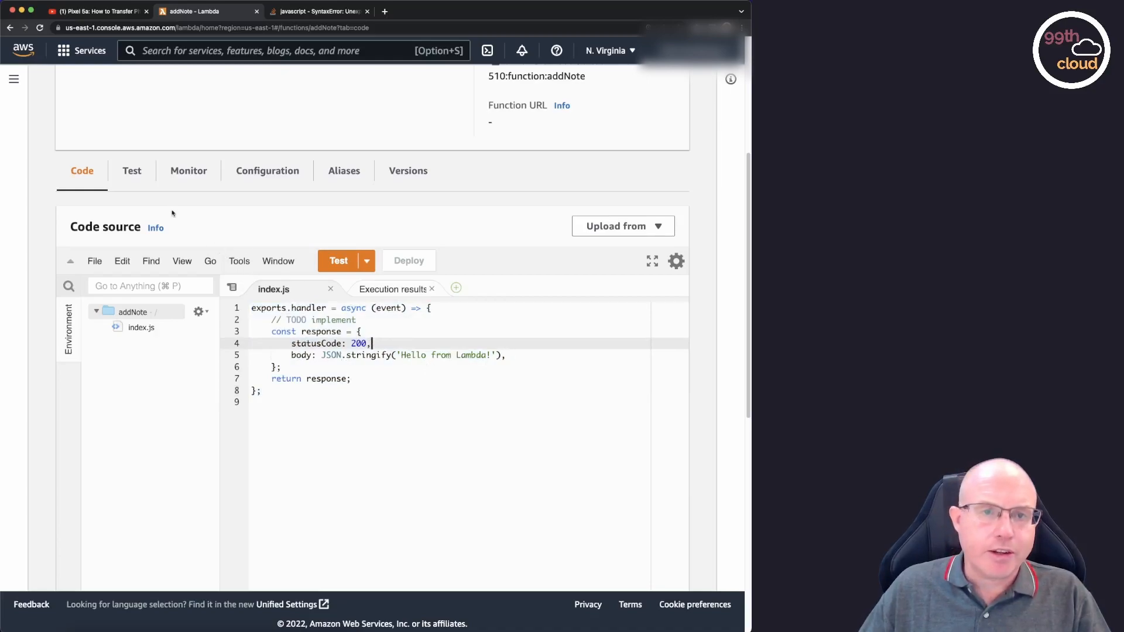
Set up a new test event named Testevent and remove the three sample key-value pairs, leaving an empty JSON object.
left_click(132, 172)
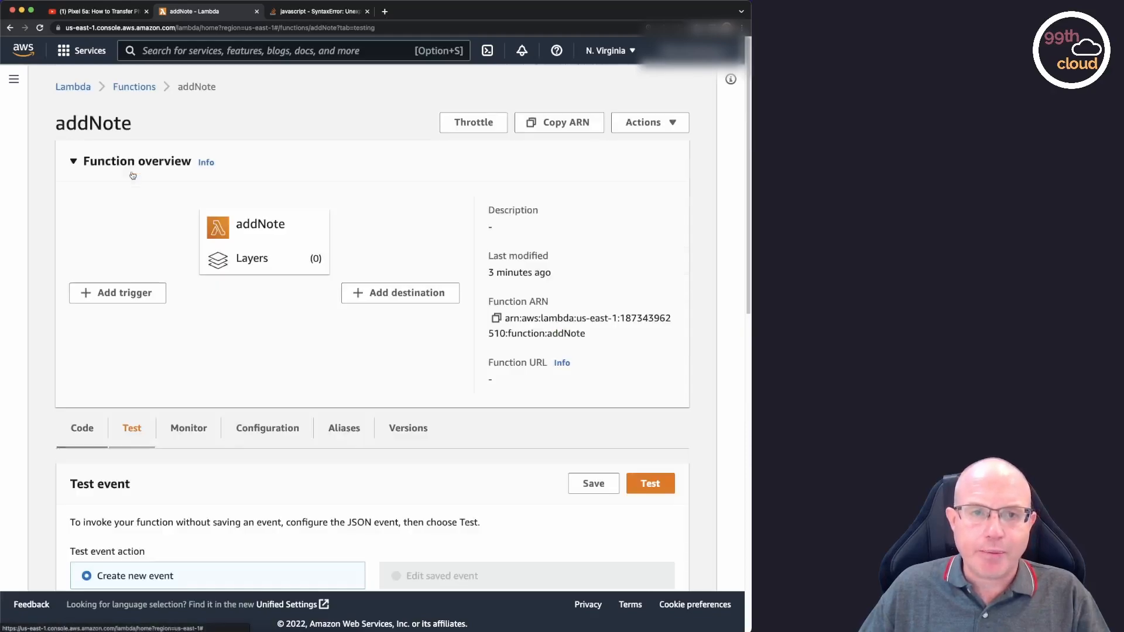
scroll(283, 324, "down", 3)
scroll(283, 324, "down", 5)
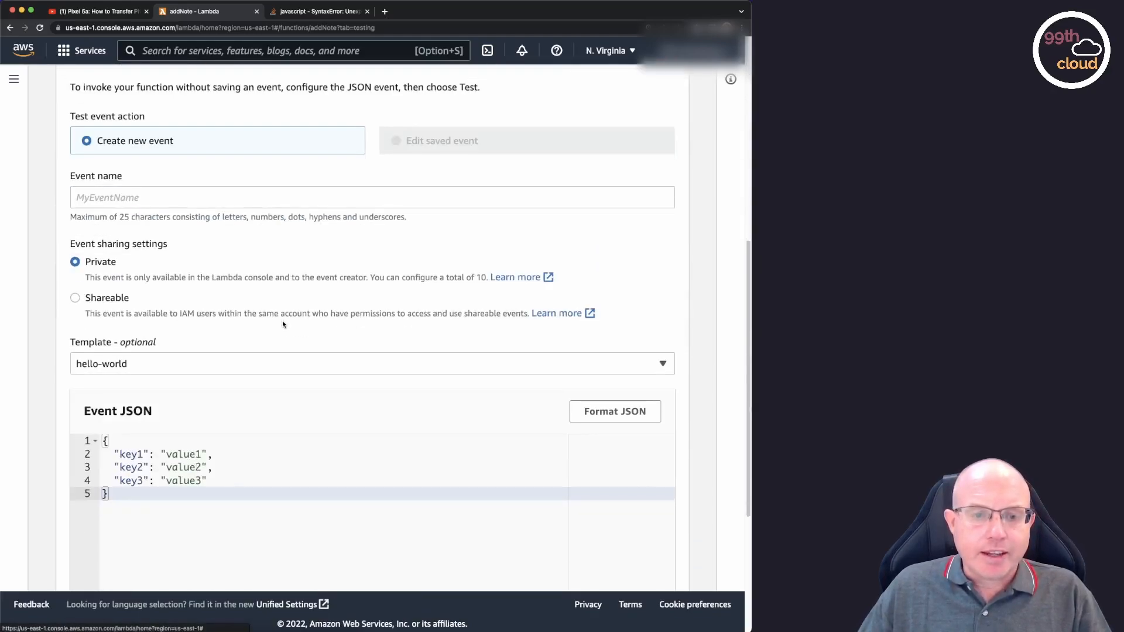
scroll(283, 325, "down", 1)
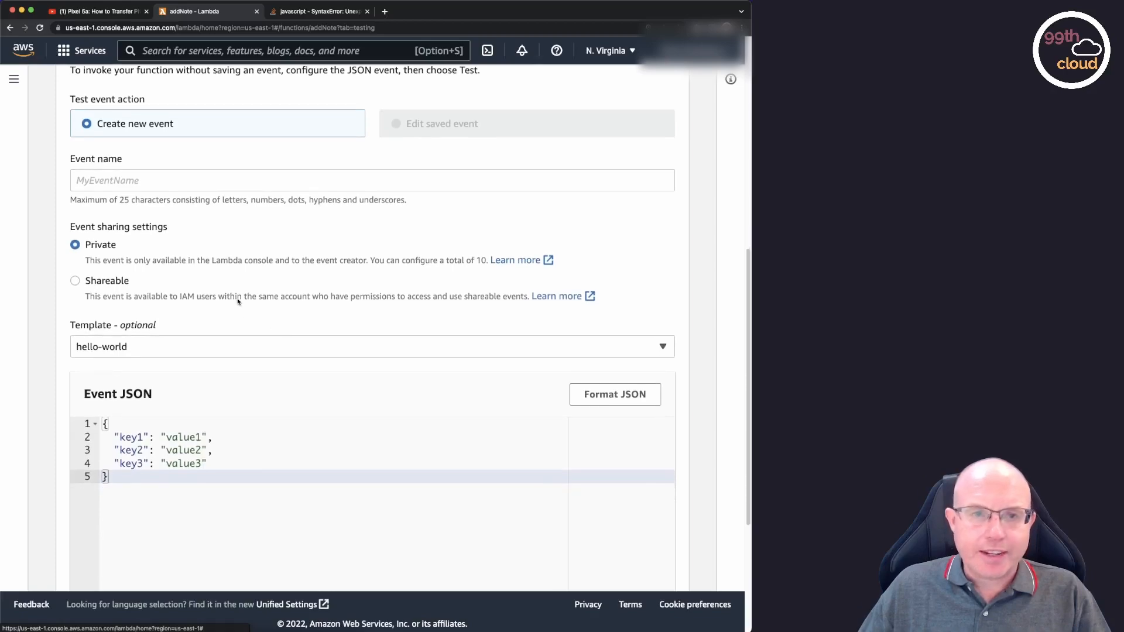
left_click(122, 179)
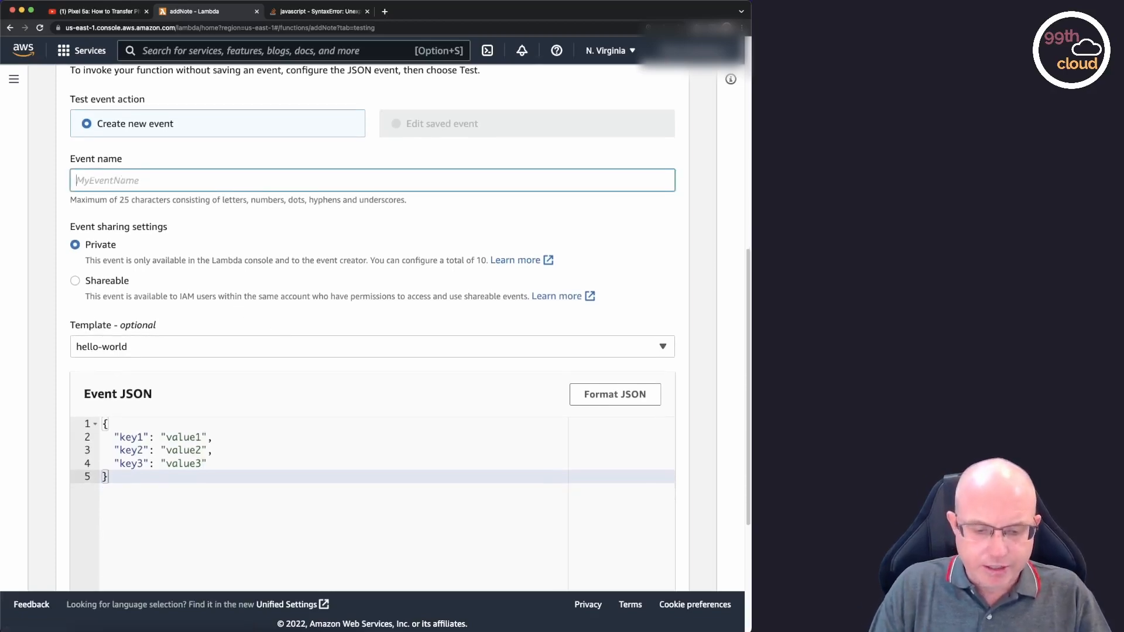
type("Testevent")
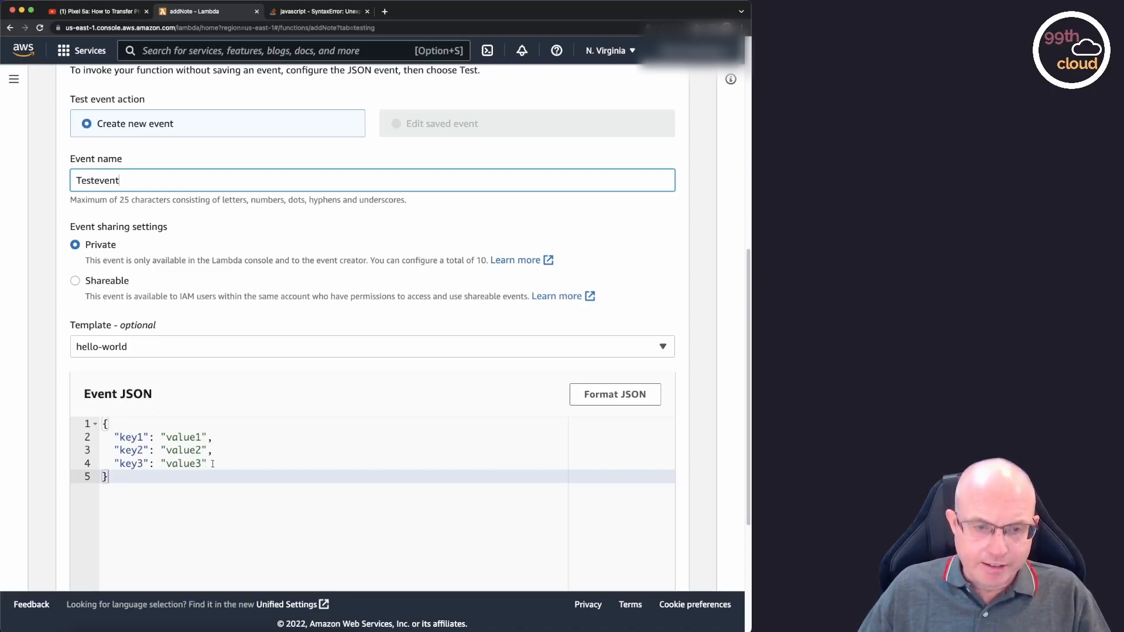
left_click_drag(215, 464, 95, 433)
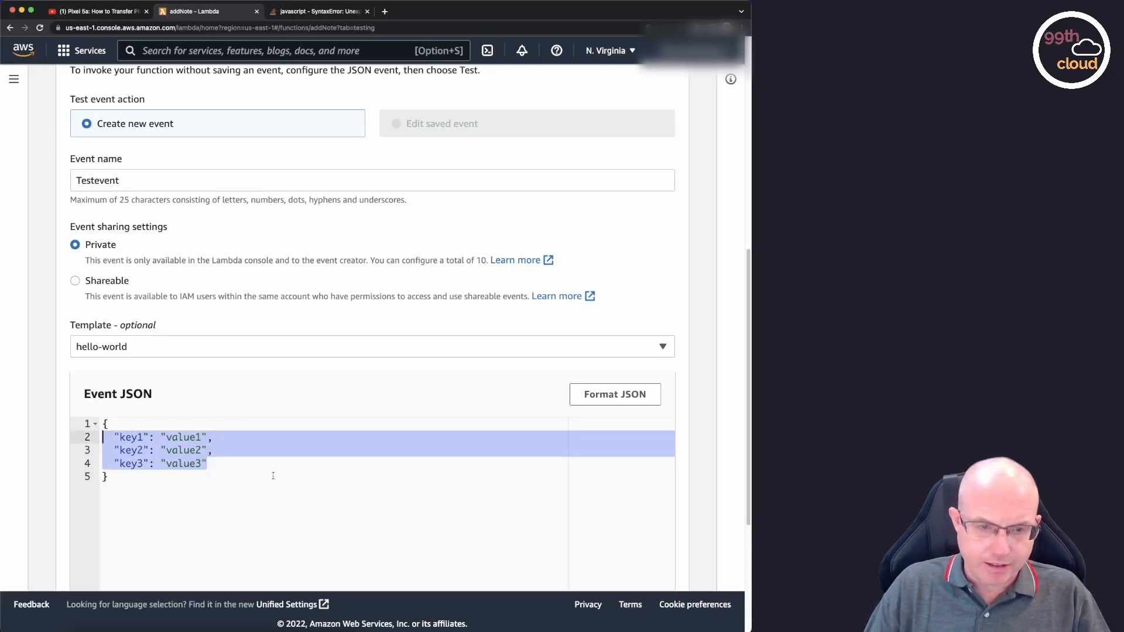
key("BackSpace")
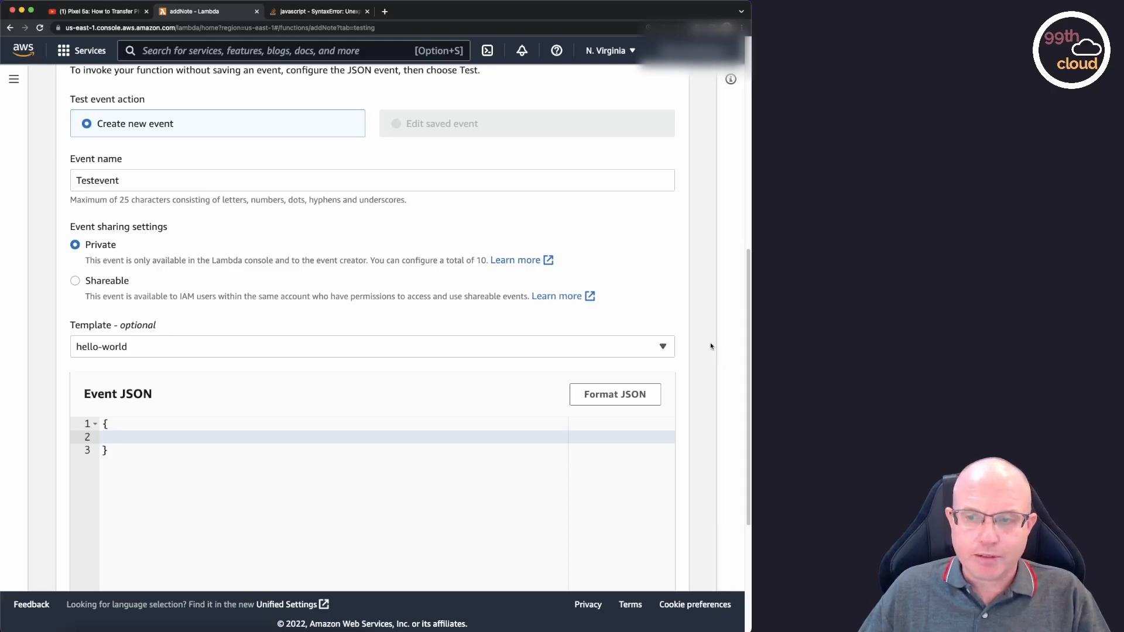
Run the addNote function with the test event, expand the execution details and highlight the returned response JSON.
scroll(711, 345, "down", 1)
scroll(712, 343, "up", 5)
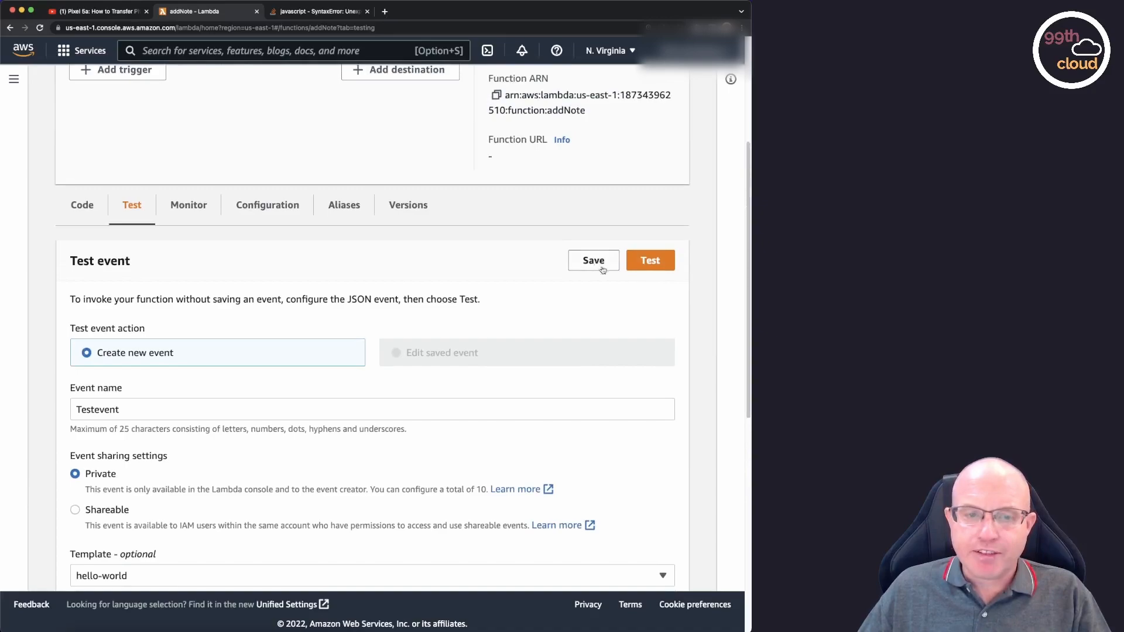
left_click(656, 264)
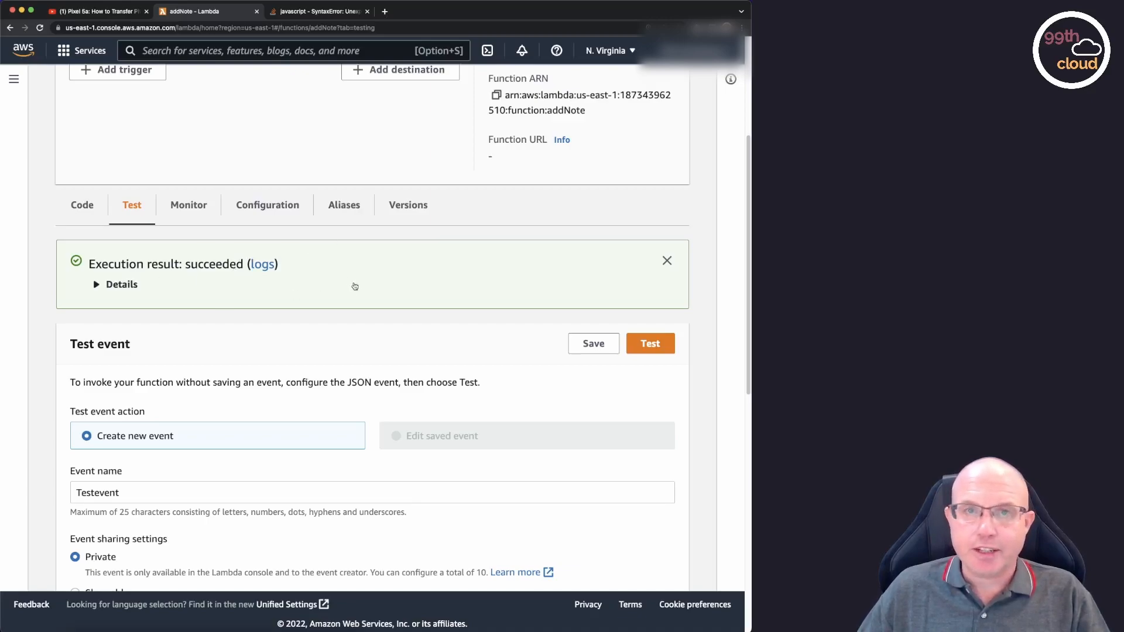
left_click(97, 285)
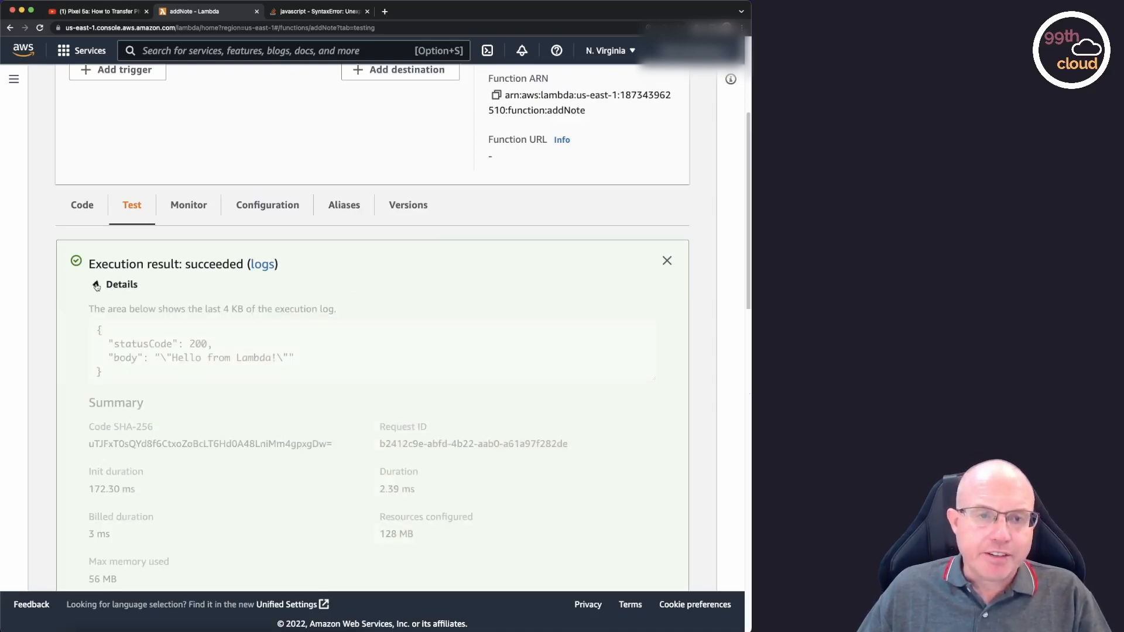
scroll(395, 301, "down", 4)
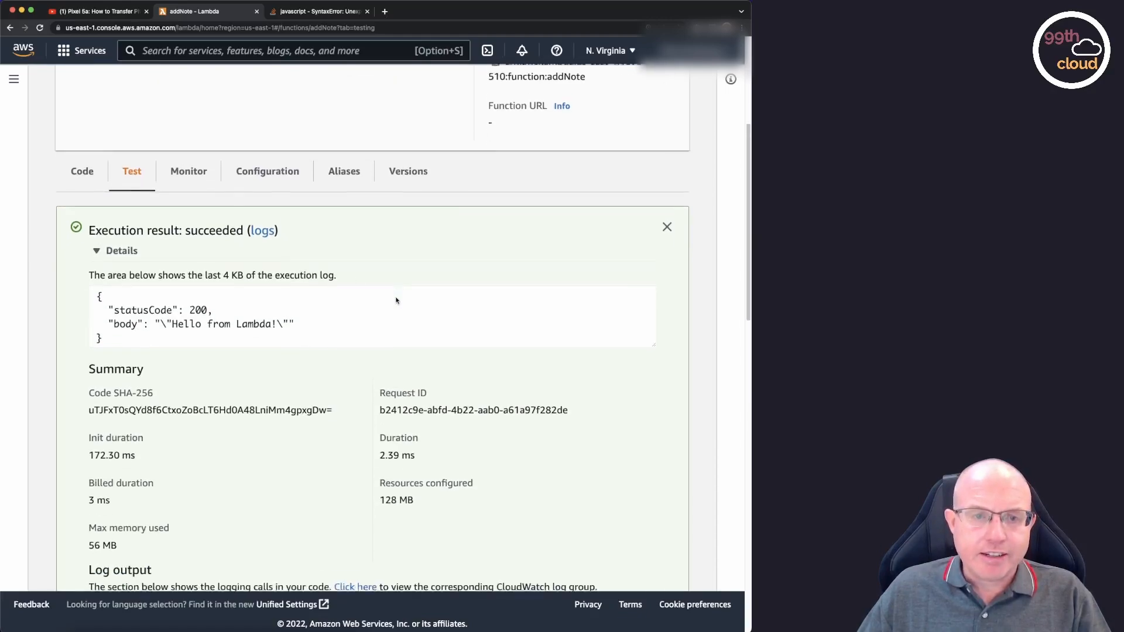
left_click_drag(98, 215, 135, 264)
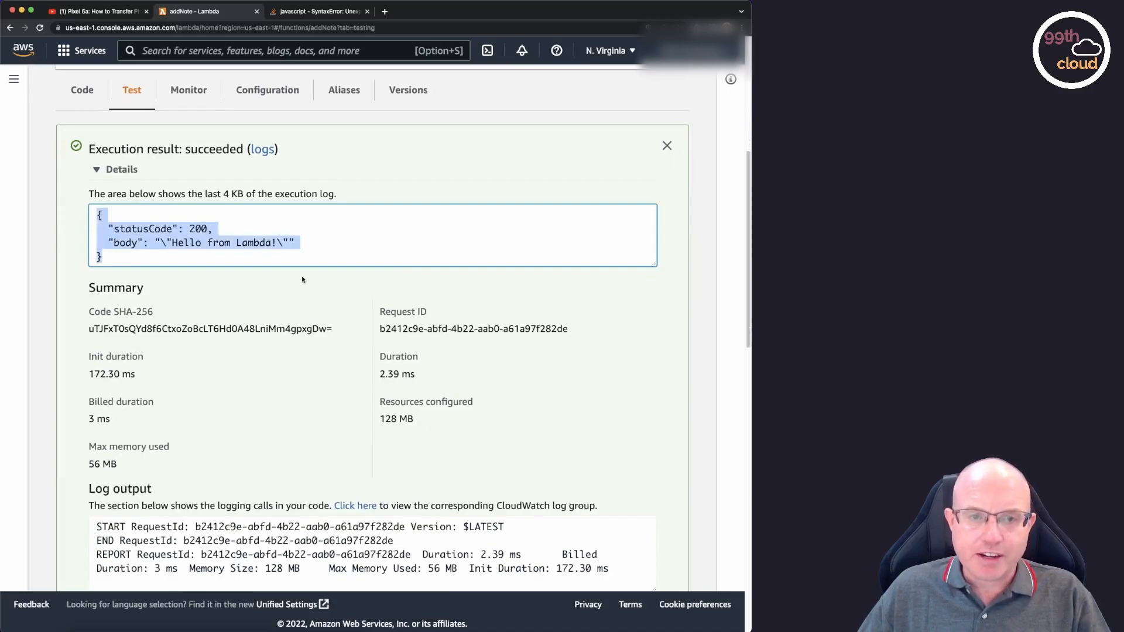
Examine the test run's execution summary, highlighting its duration and billed duration.
left_click(337, 285)
scroll(352, 284, "down", 3)
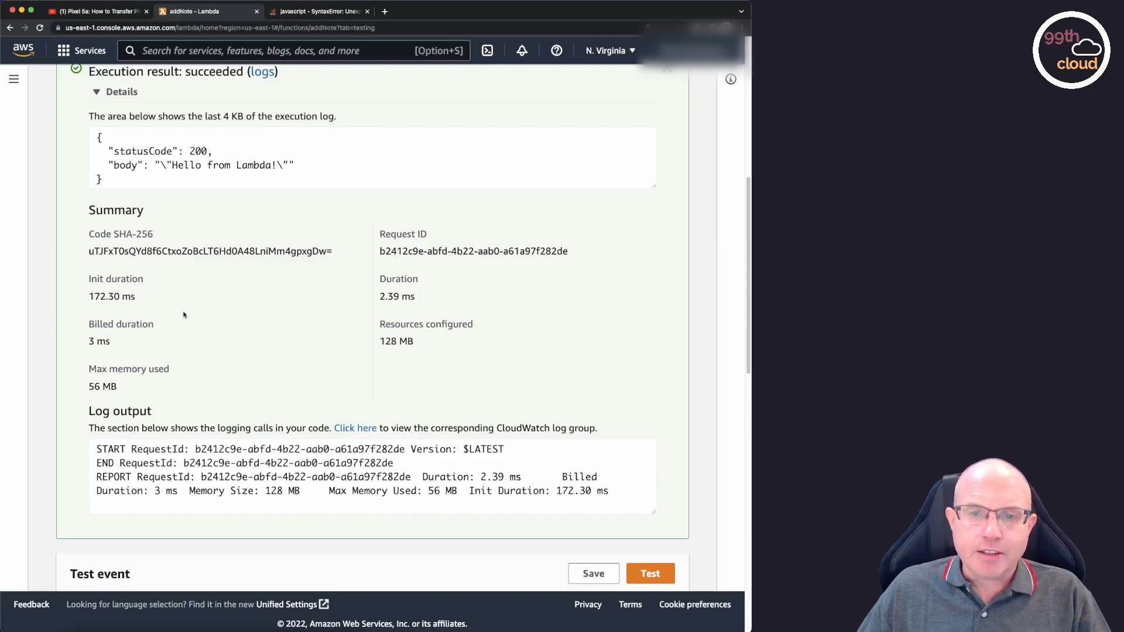
left_click_drag(380, 296, 427, 298)
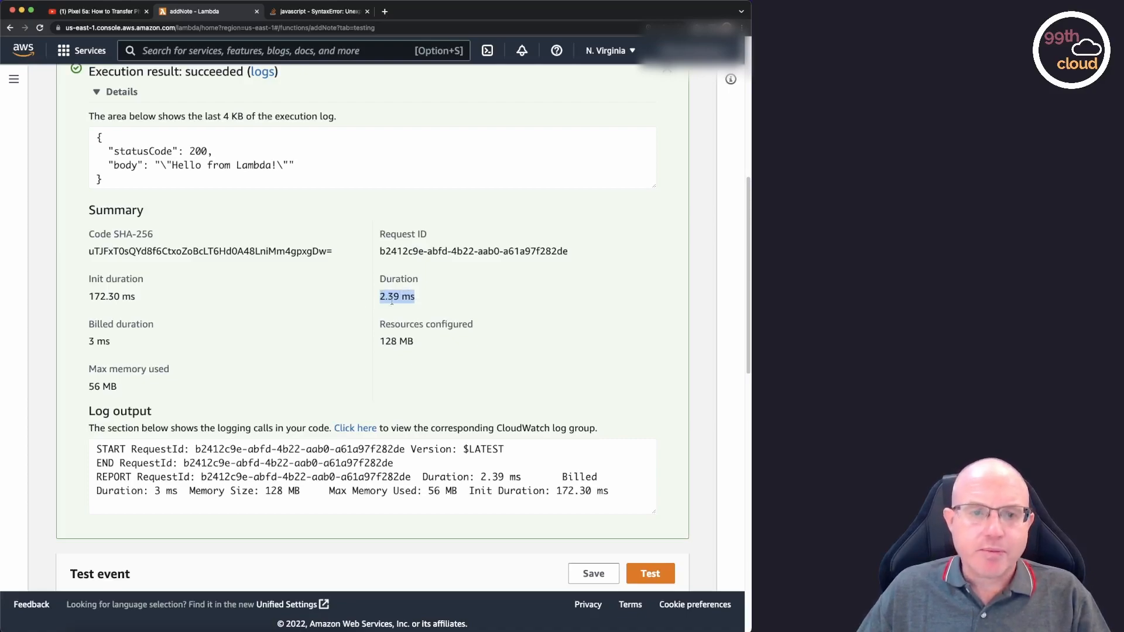
left_click_drag(89, 324, 125, 341)
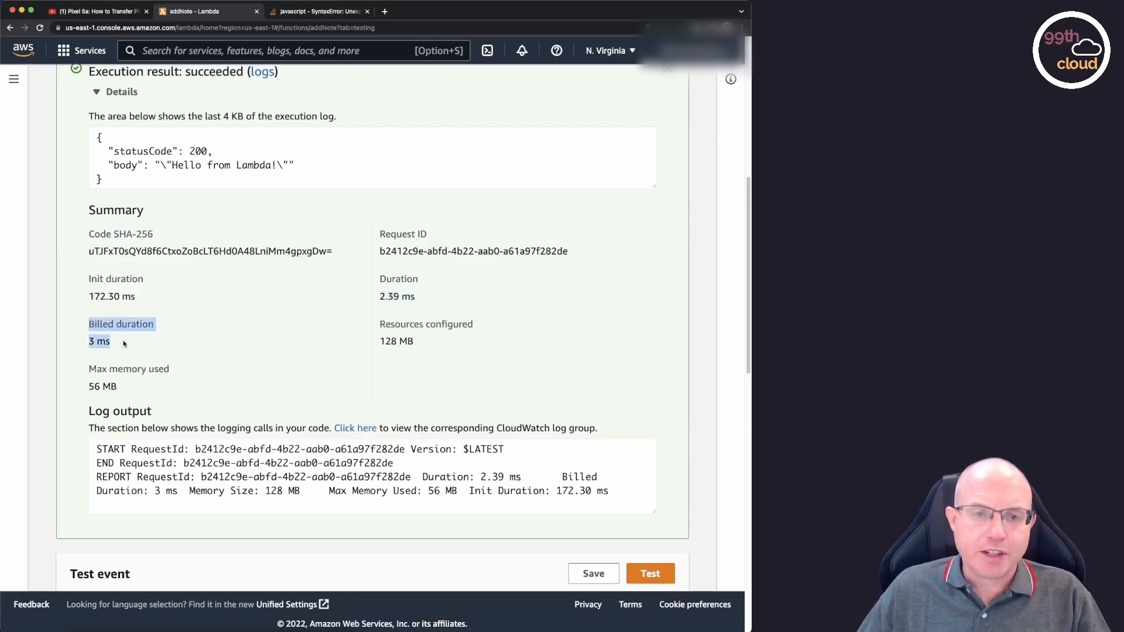
scroll(424, 327, "up", 5)
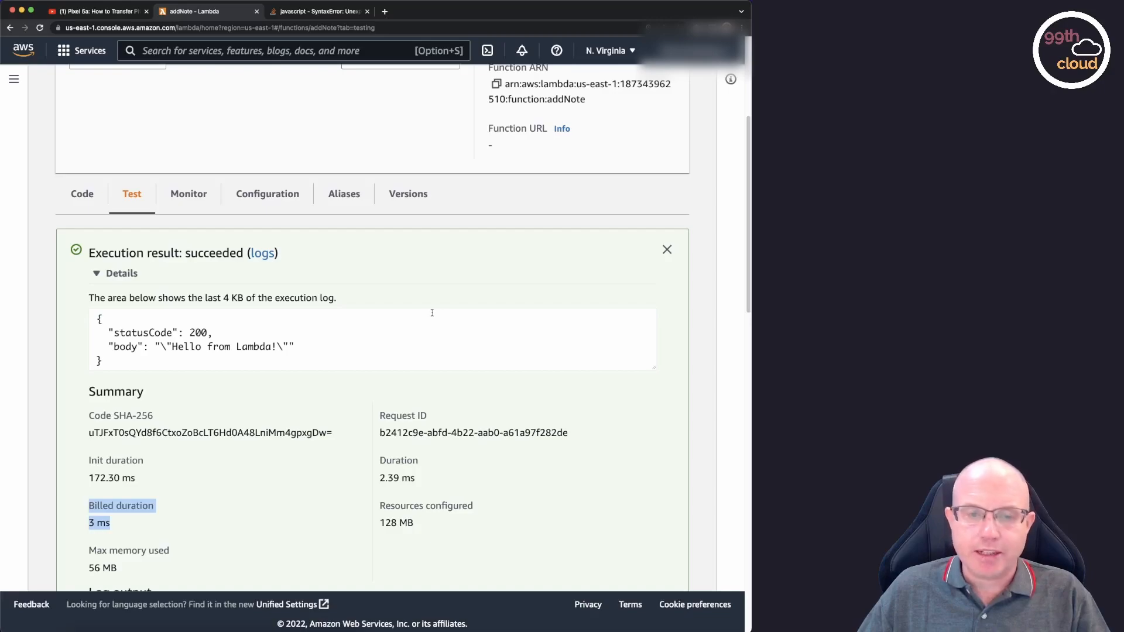
scroll(456, 307, "down", 2)
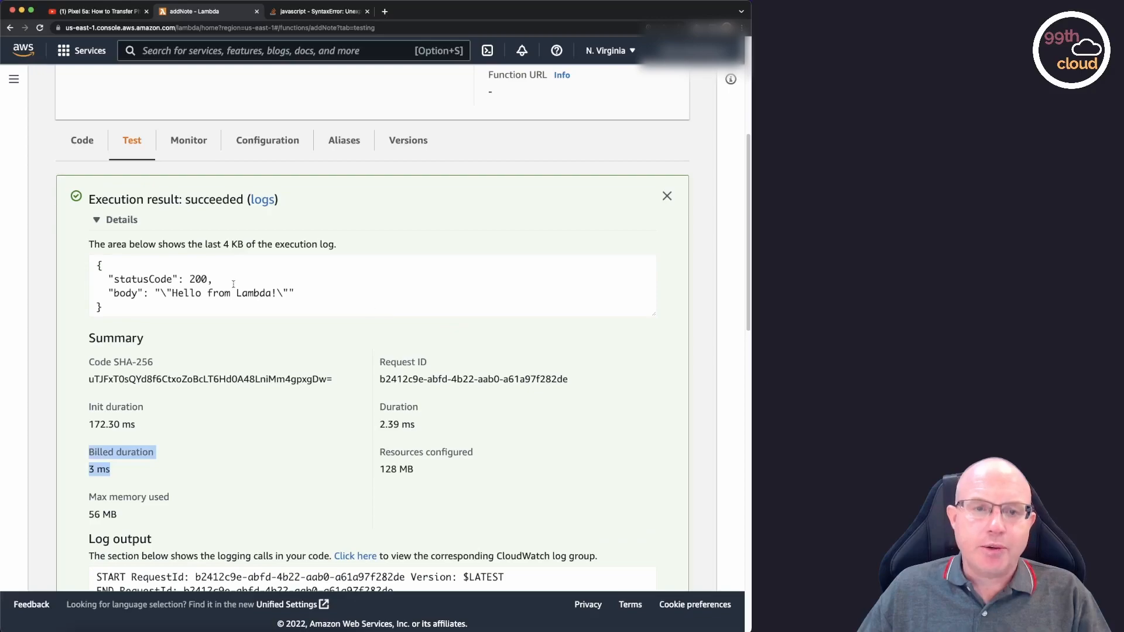
Return to the source code, close the execution results, and replace index.js's default handler with the prepared code that writes a note to DynamoDB.
left_click(84, 144)
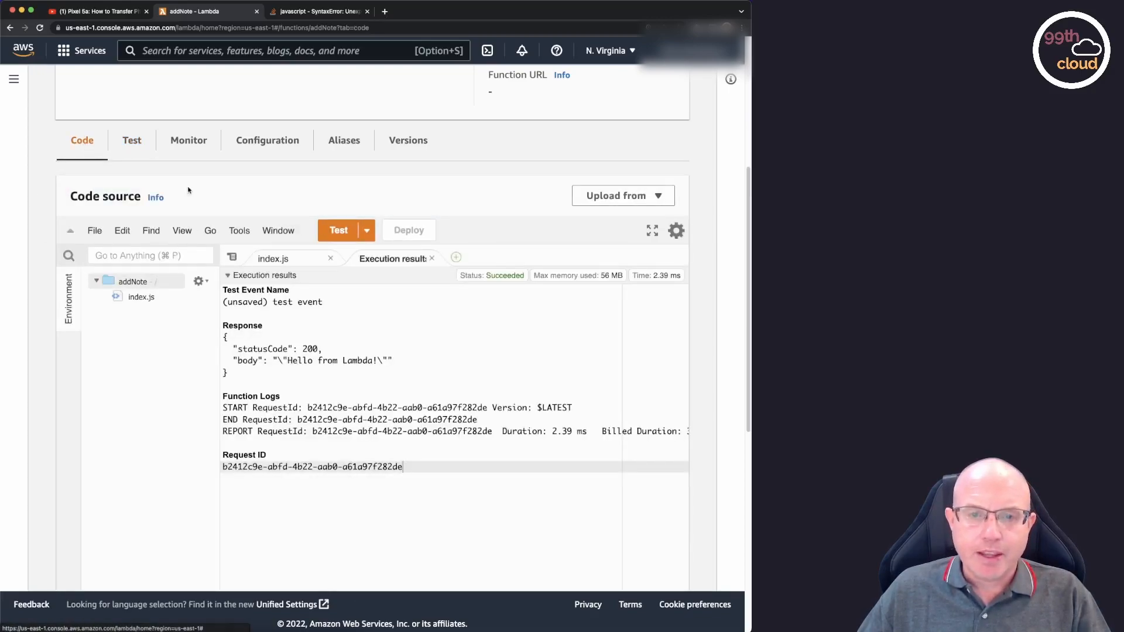
left_click(433, 259)
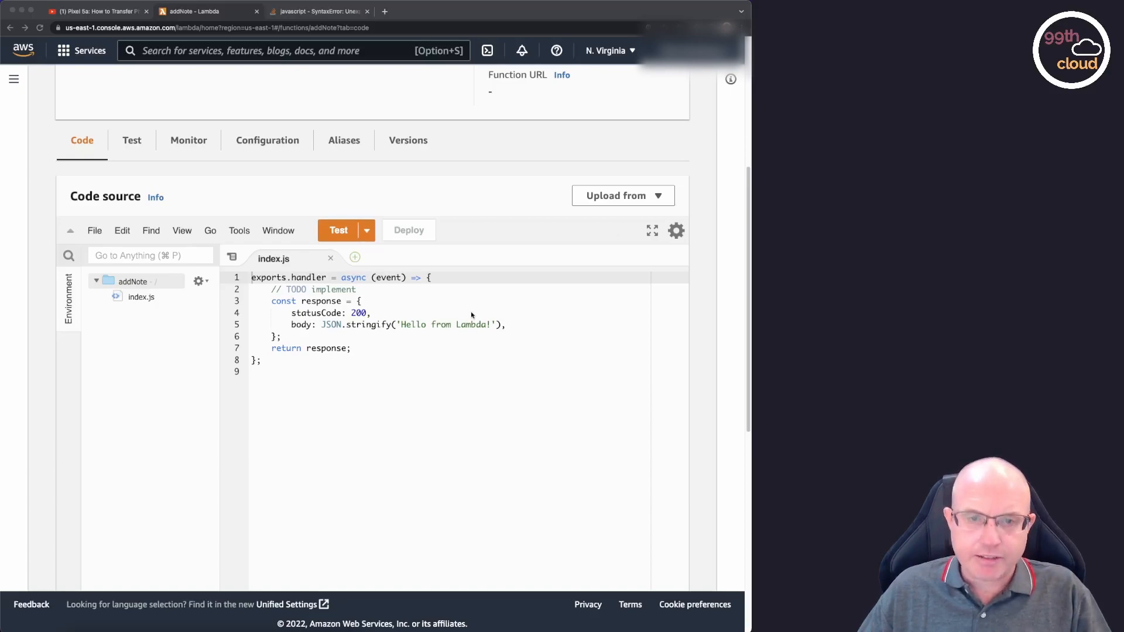
left_click_drag(265, 362, 237, 271)
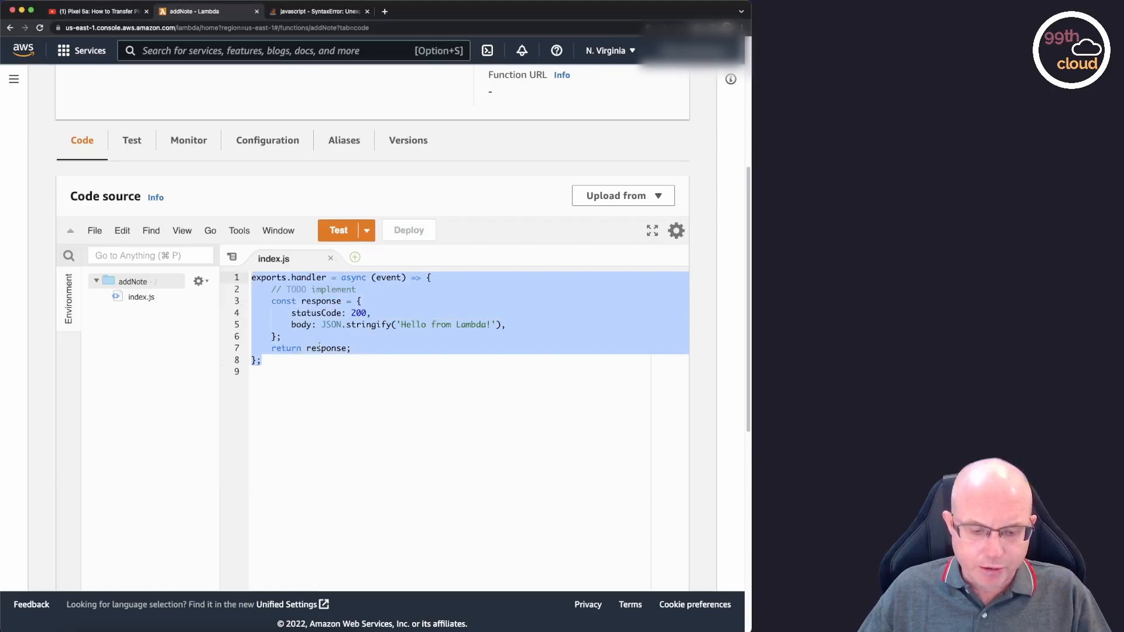
key("super+v")
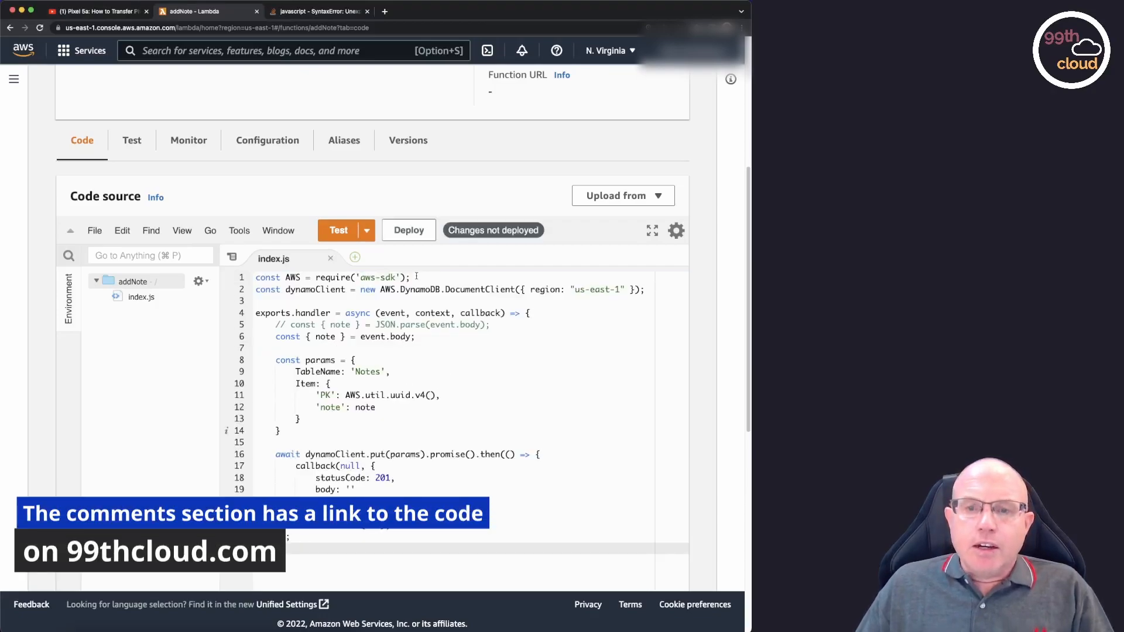
Examine the aws-sdk import and the dynamoClient declaration, checking its region code against the console's region list.
left_click_drag(423, 275, 255, 277)
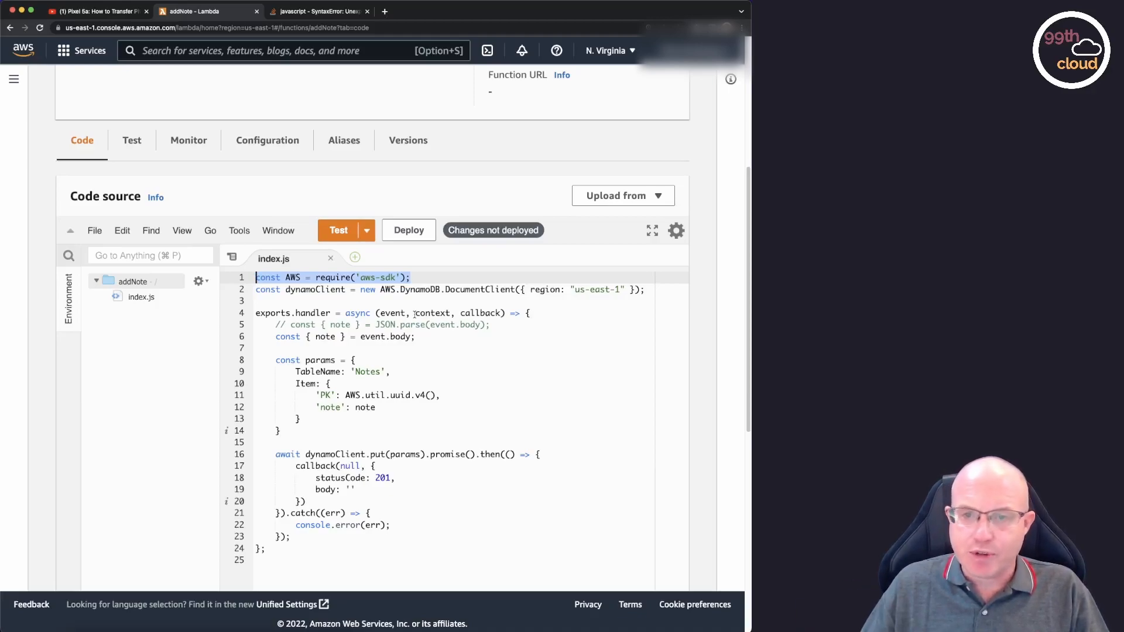
left_click(413, 279)
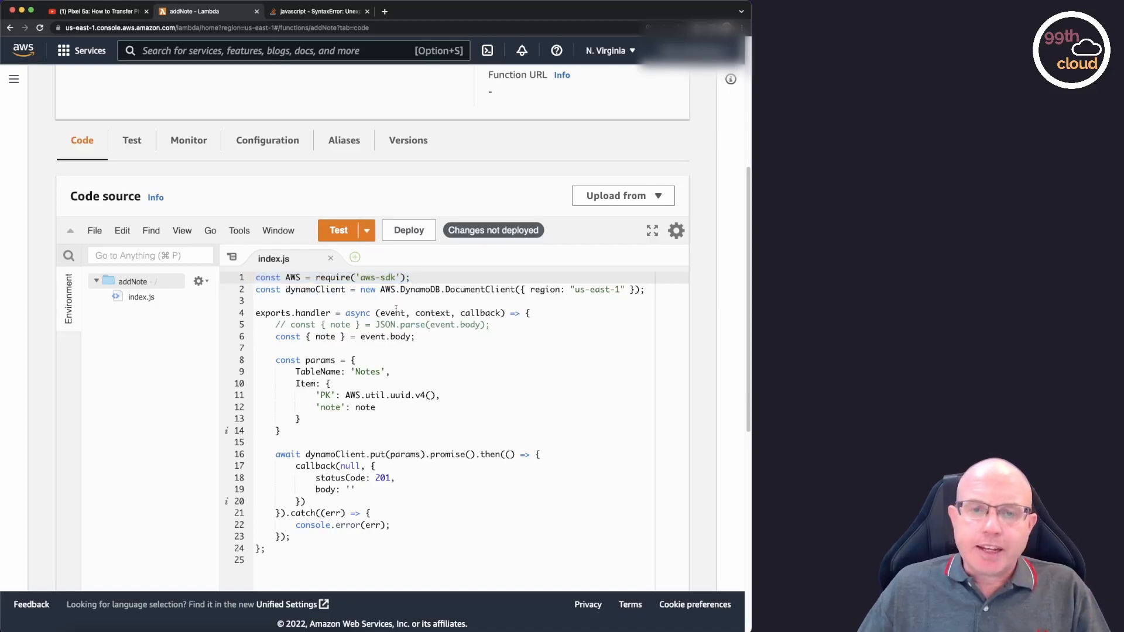
double_click(323, 290)
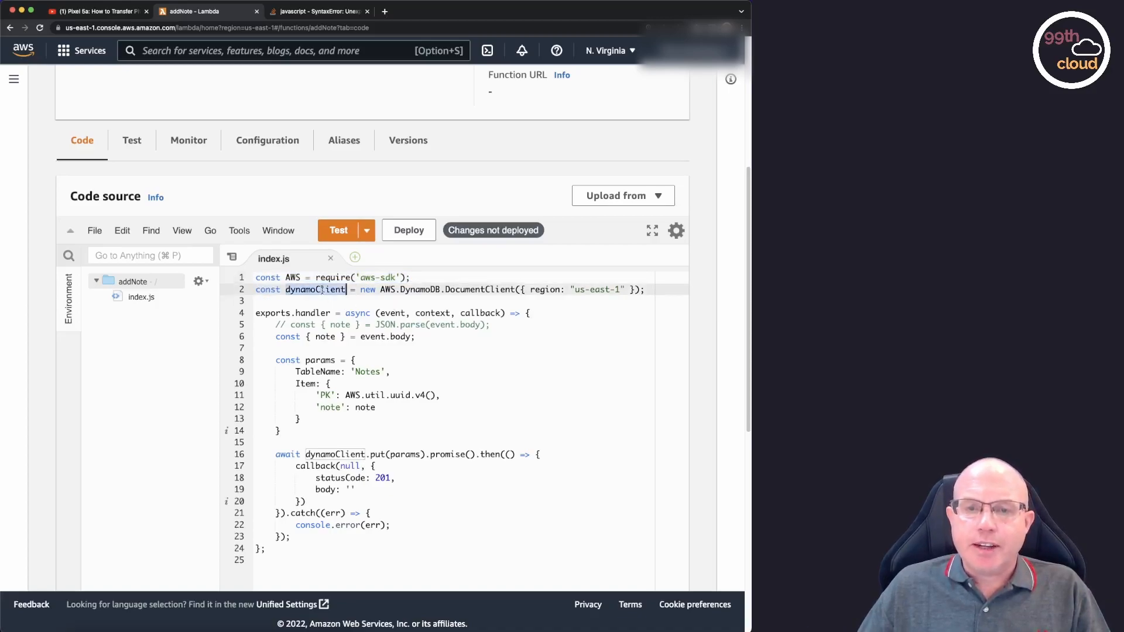
left_click_drag(361, 289, 644, 291)
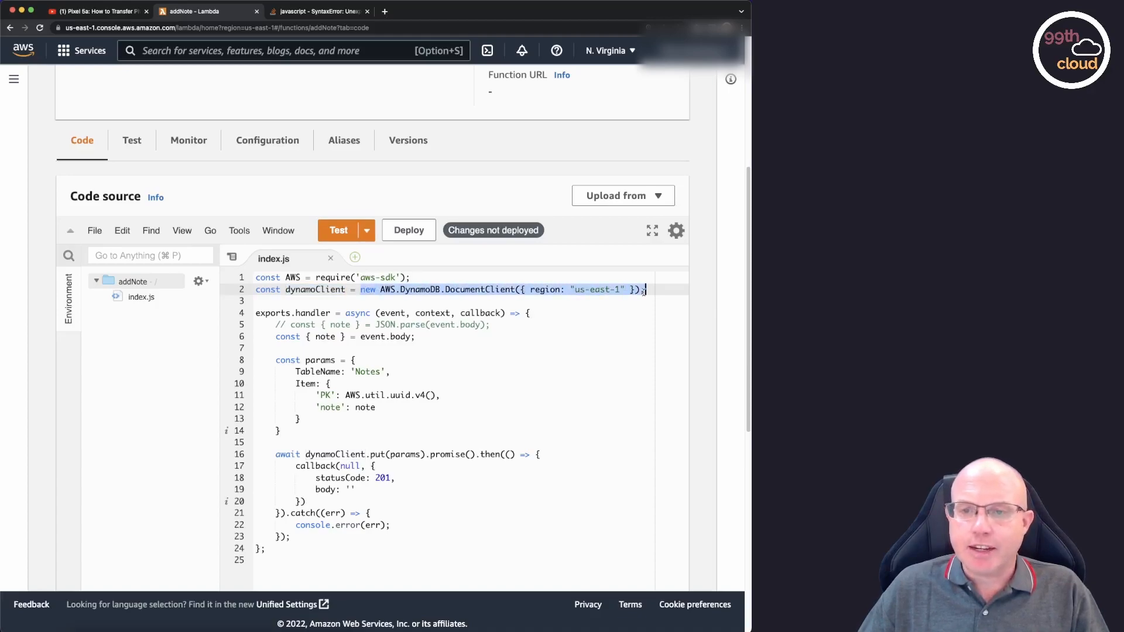
left_click(576, 290)
left_click_drag(576, 290, 621, 289)
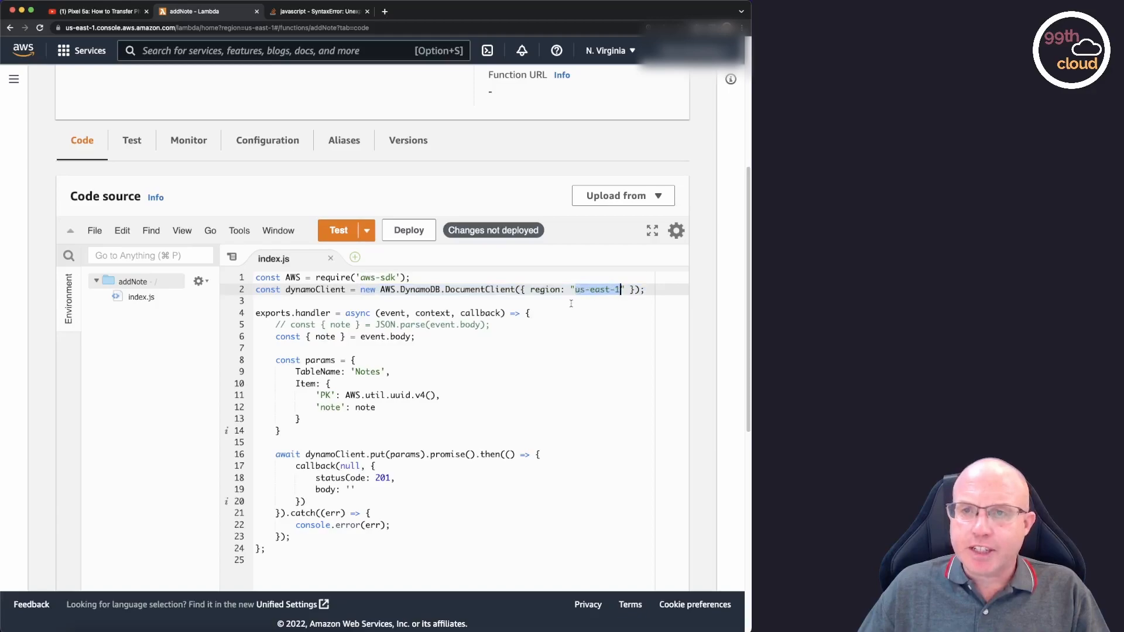
left_click(634, 53)
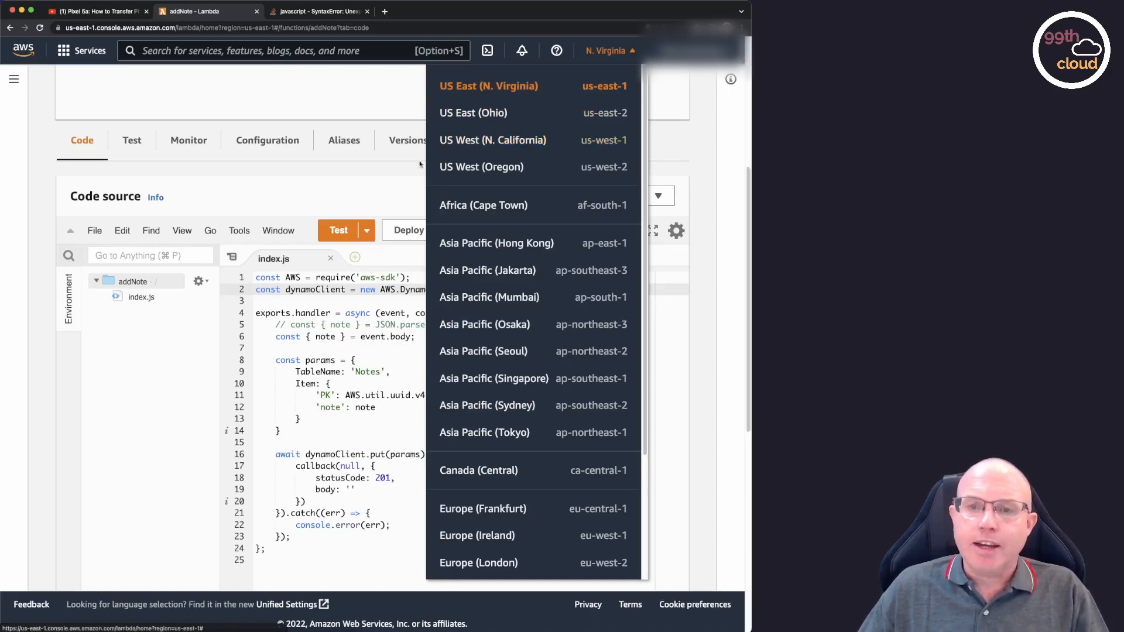
left_click(399, 198)
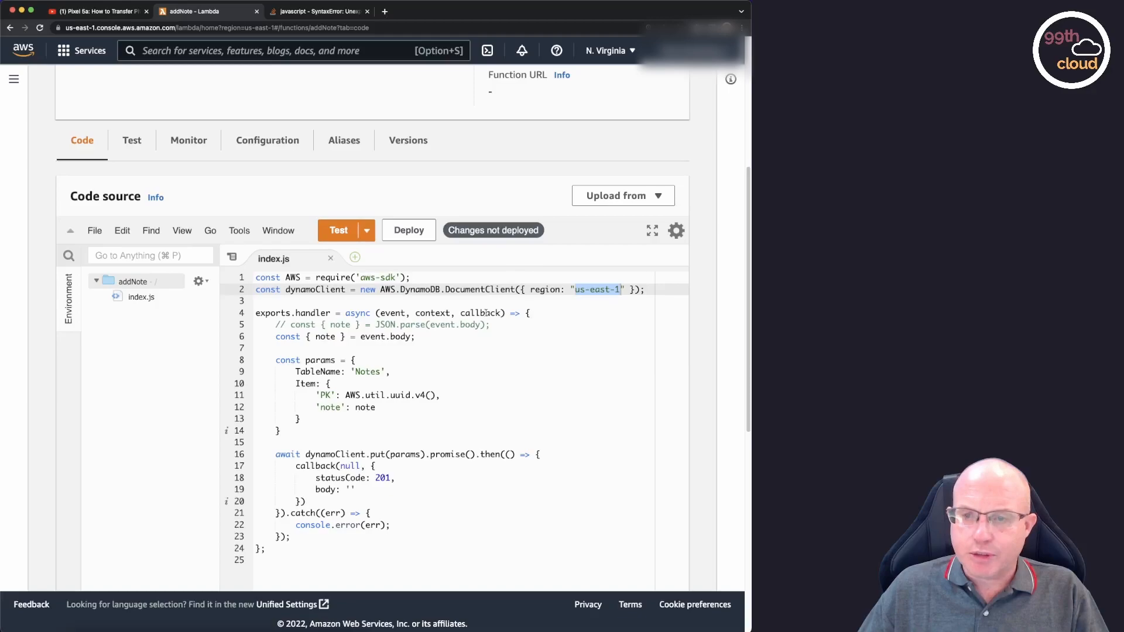
left_click(580, 290)
left_click_drag(578, 290, 621, 290)
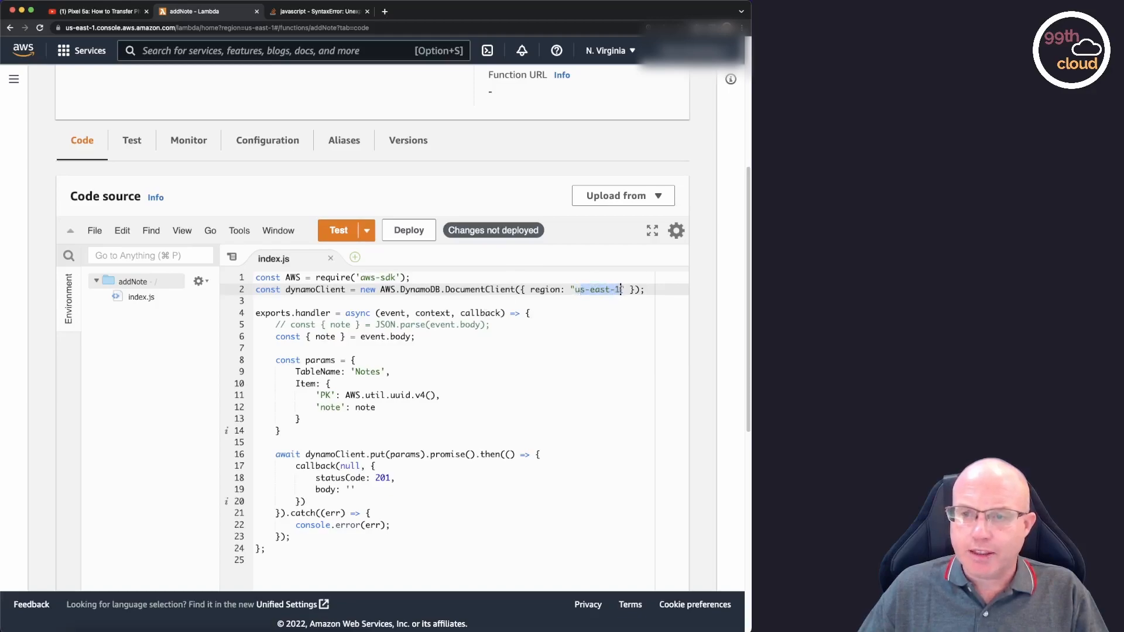
Examine the handler's event, context and callback parameters and the line reading the note from event.body.
left_click(580, 313)
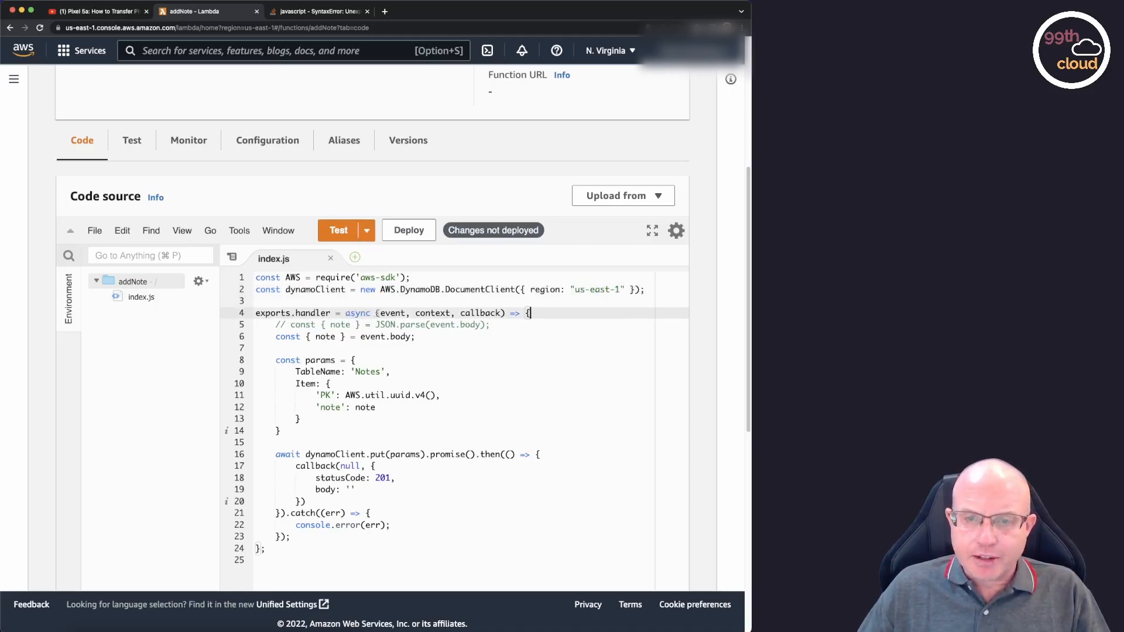
double_click(396, 313)
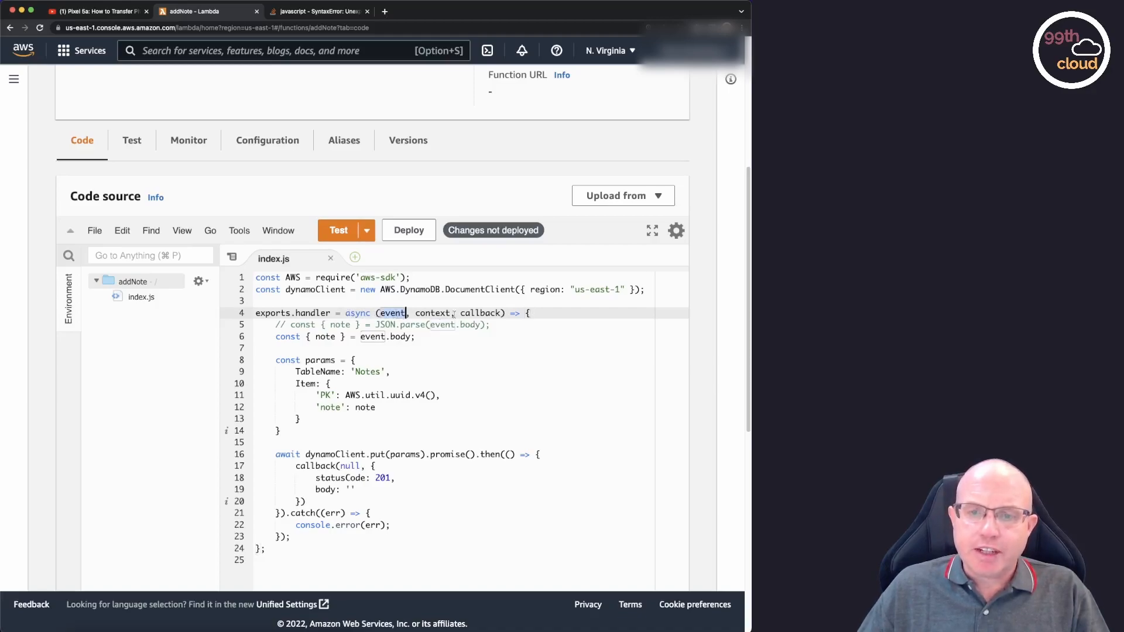
double_click(434, 314)
double_click(488, 313)
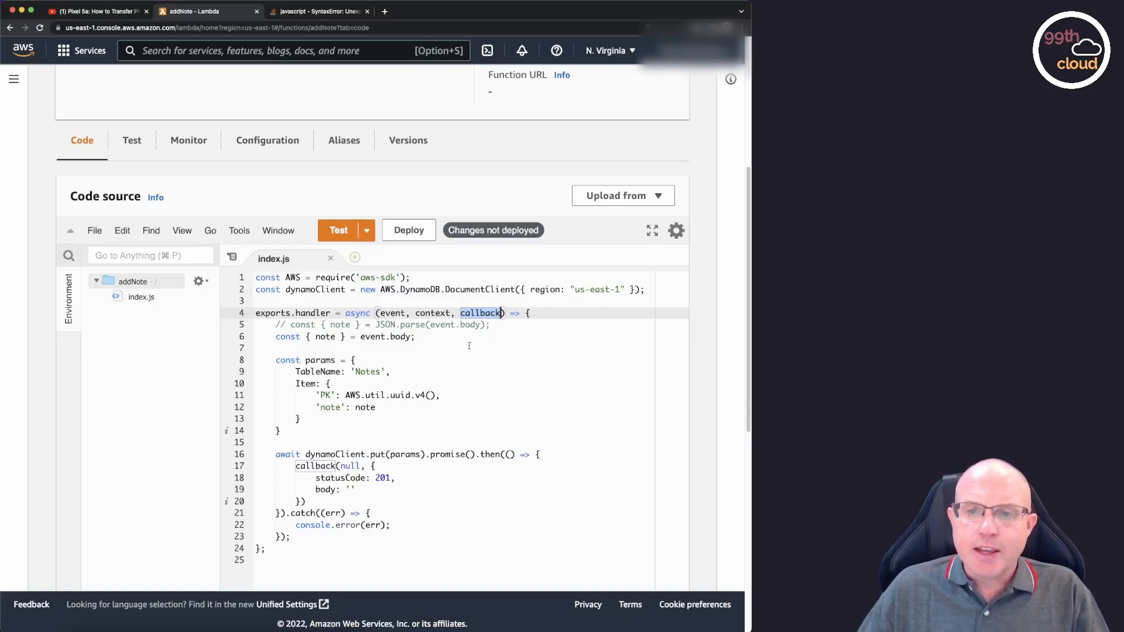
double_click(393, 313)
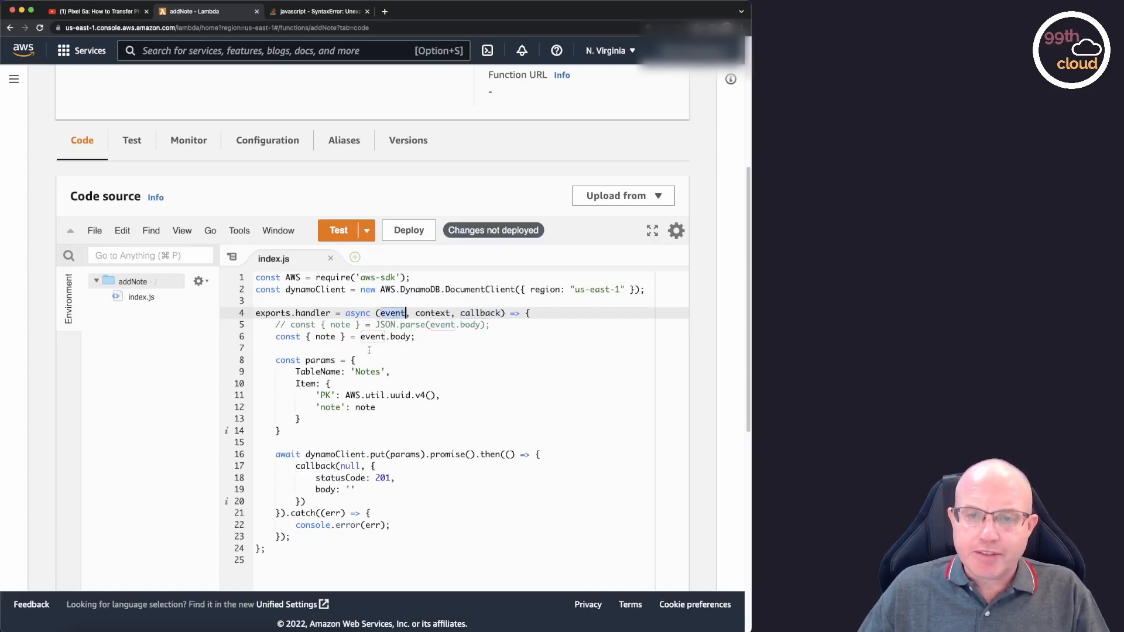
double_click(436, 313)
double_click(473, 313)
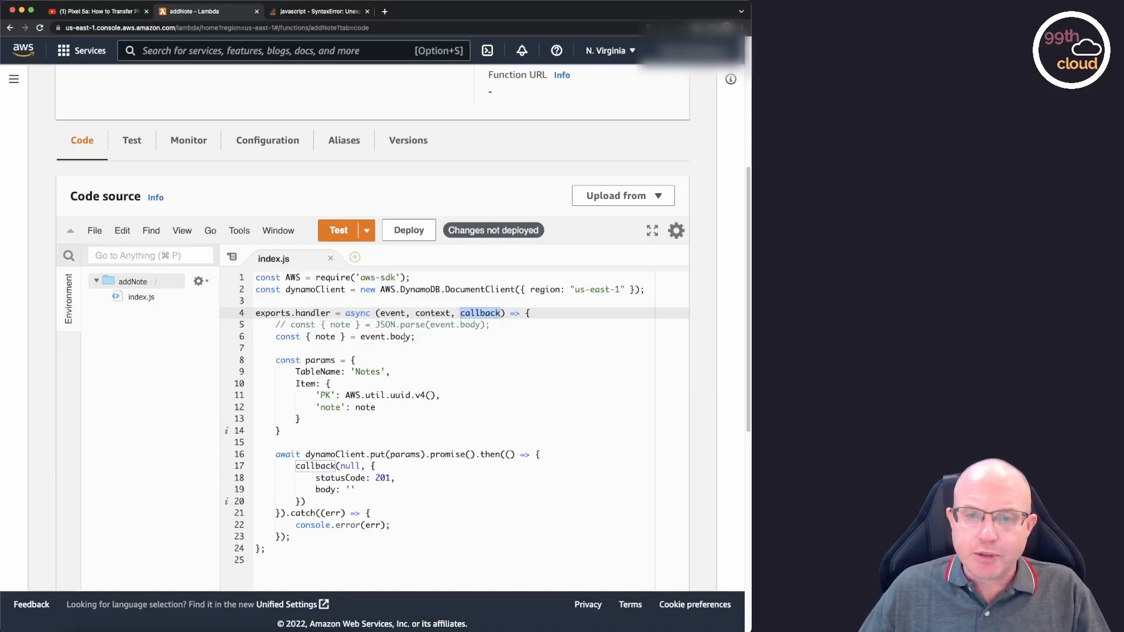
left_click(417, 337)
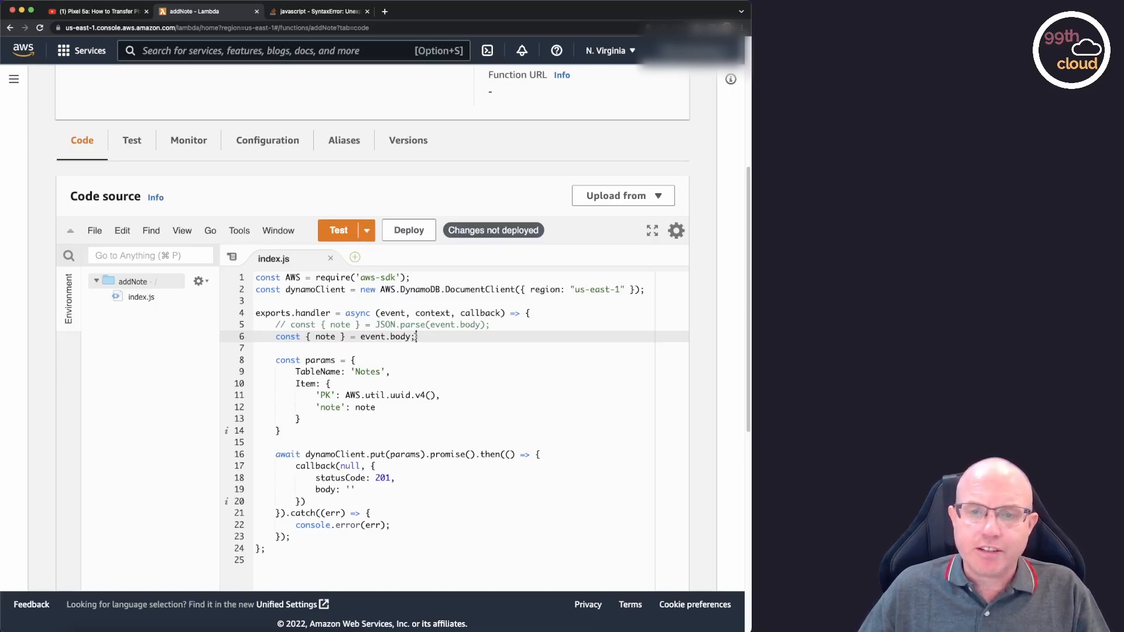
left_click_drag(415, 337, 362, 336)
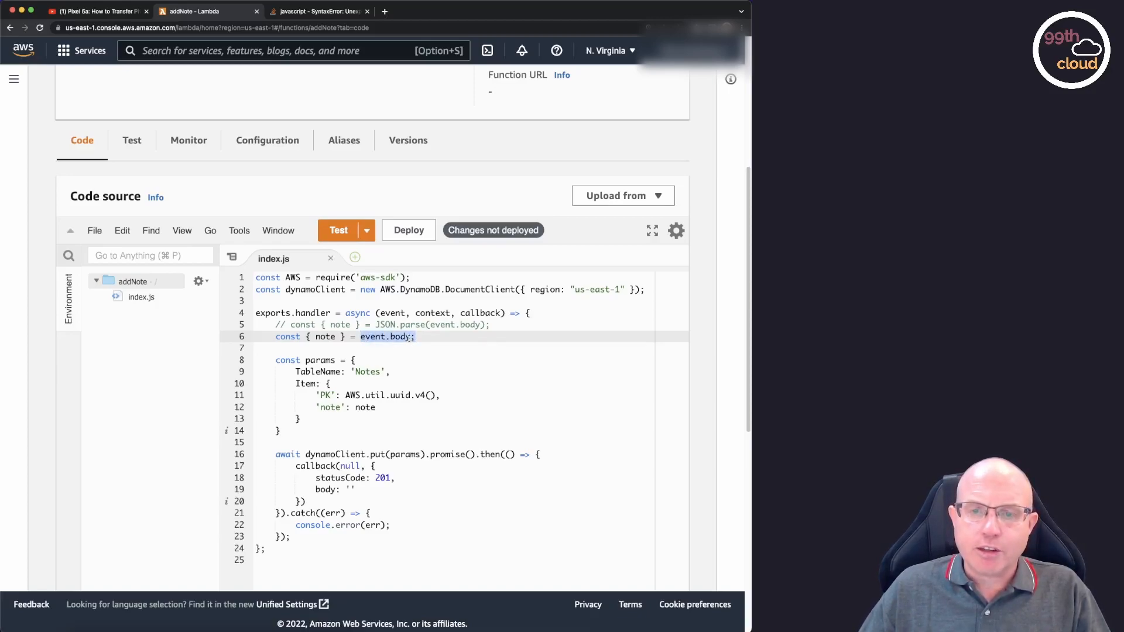
Examine the params object, covering its table name, the Item's PK value generator and the source of the note value.
left_click(276, 360)
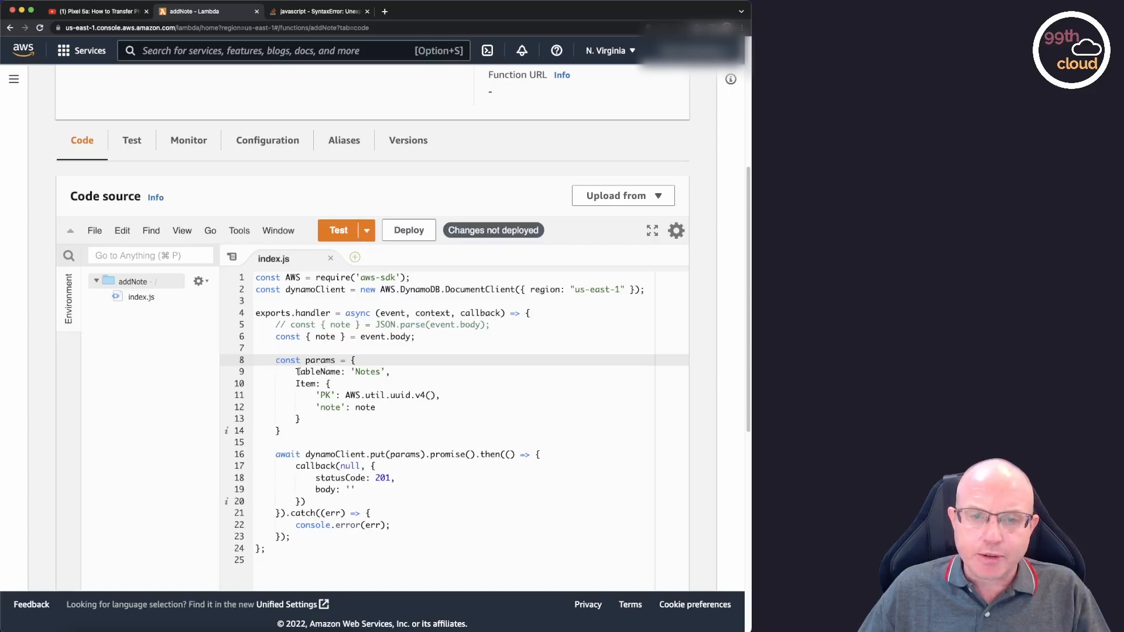
left_click_drag(296, 373, 405, 373)
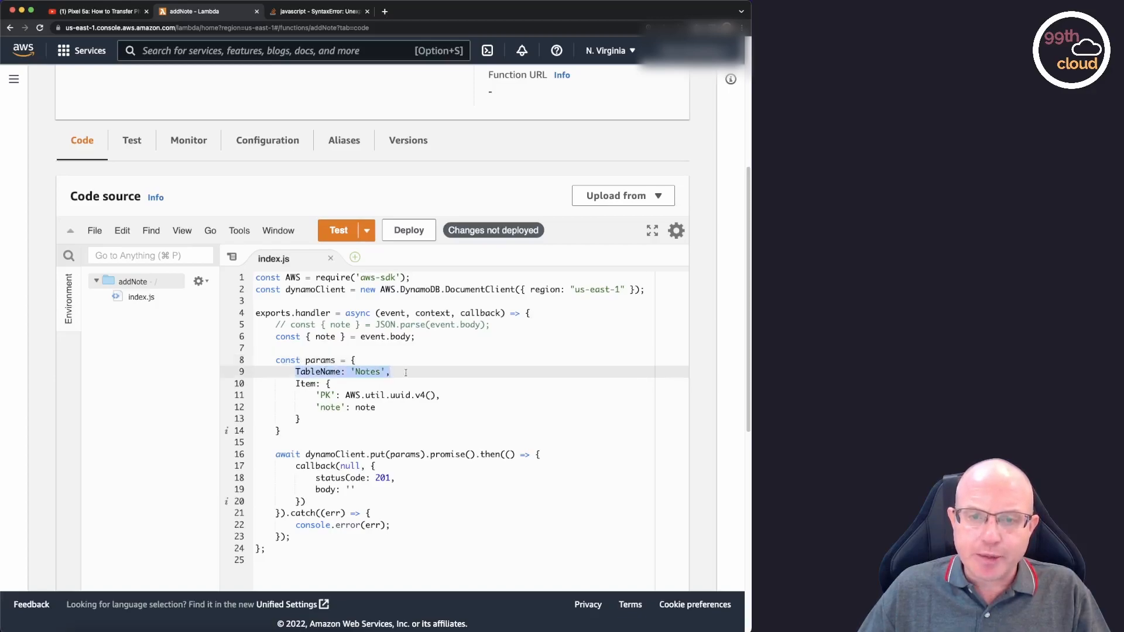
left_click(407, 373)
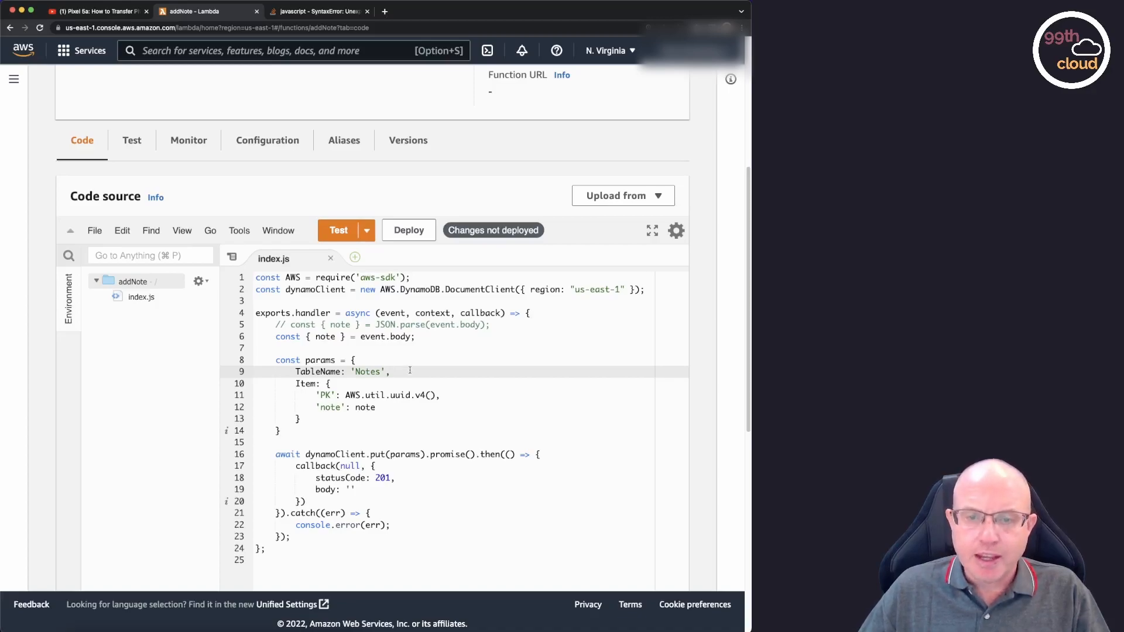
left_click_drag(304, 419, 297, 384)
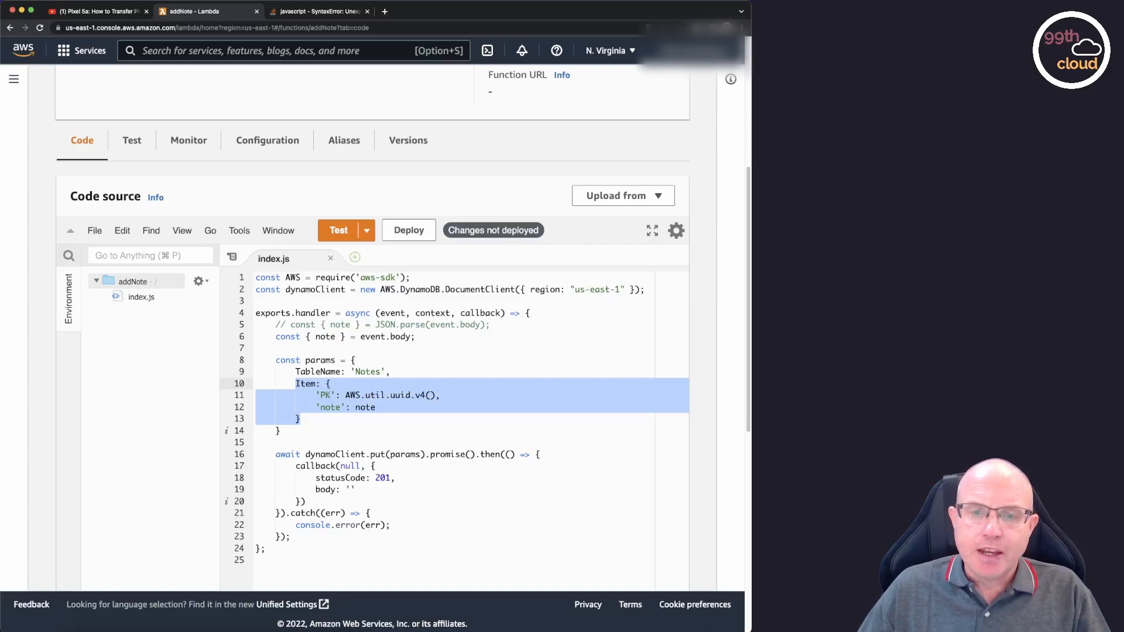
left_click(323, 395)
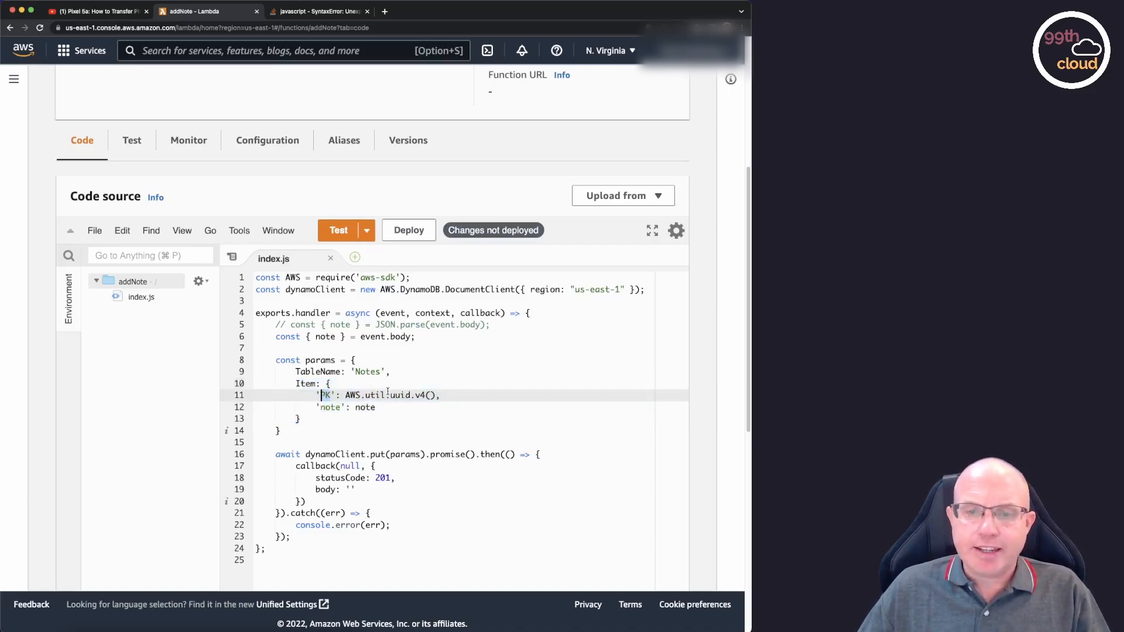
left_click_drag(345, 396, 436, 395)
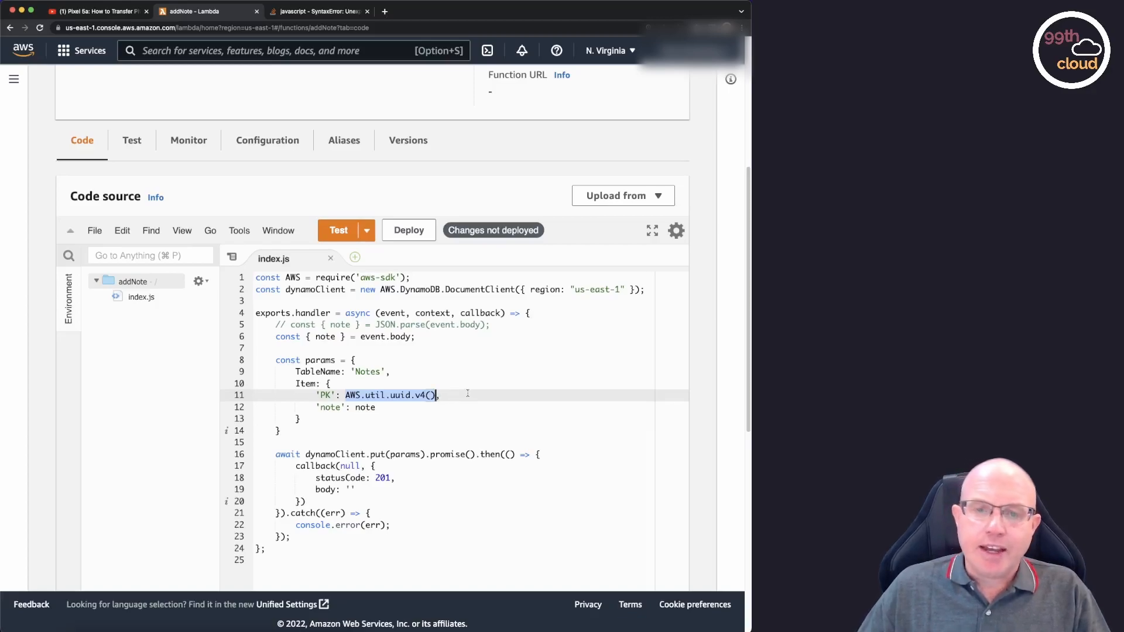
double_click(367, 408)
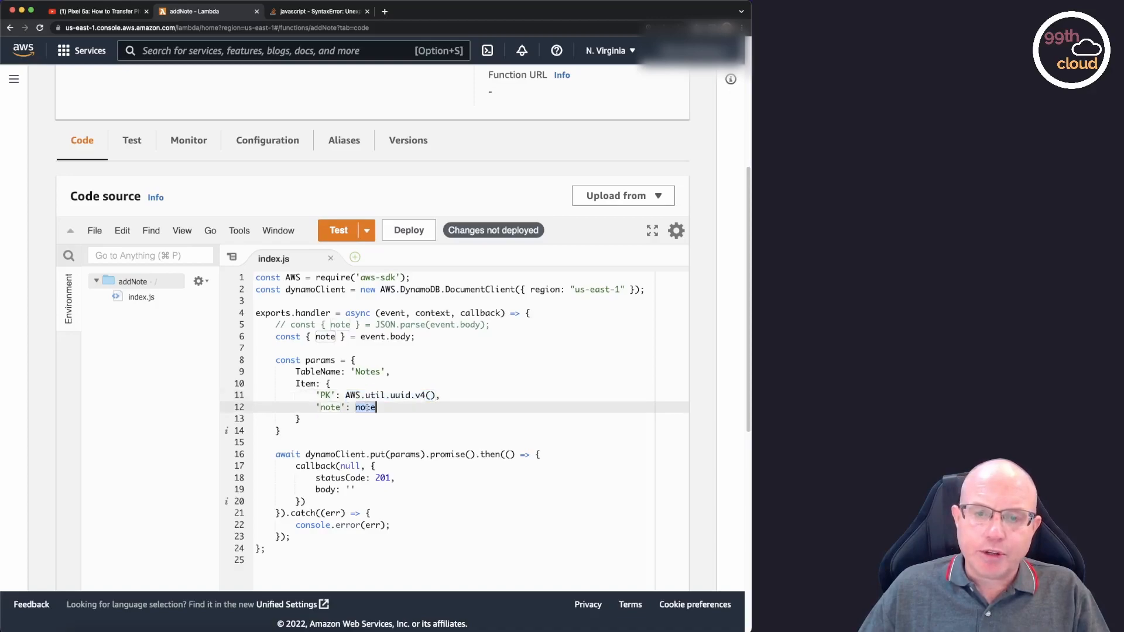
double_click(326, 337)
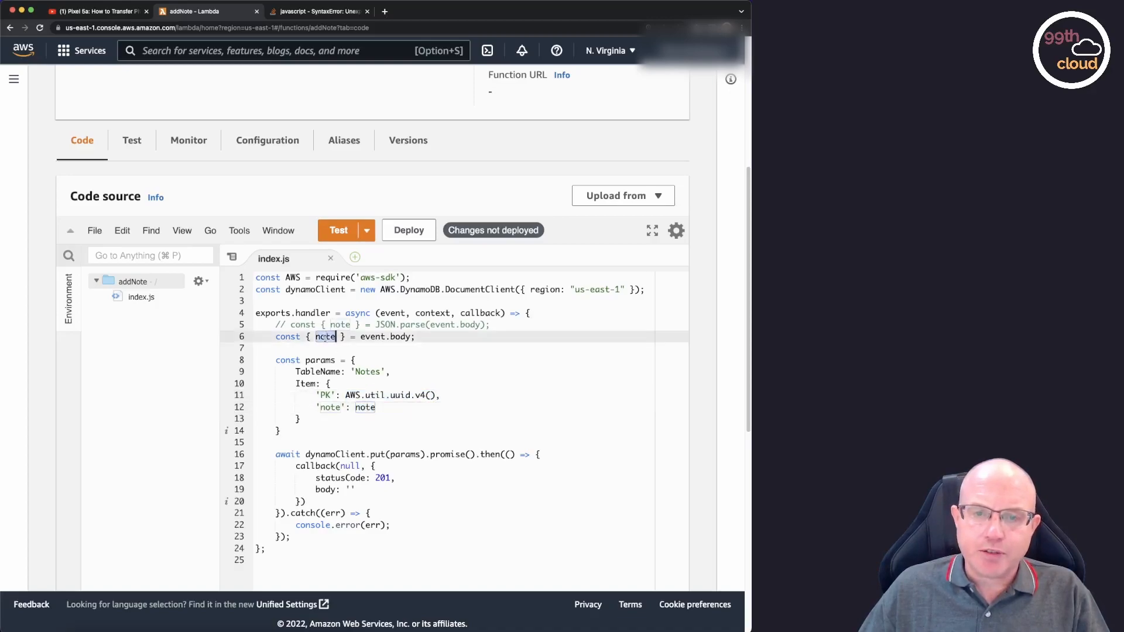
double_click(366, 408)
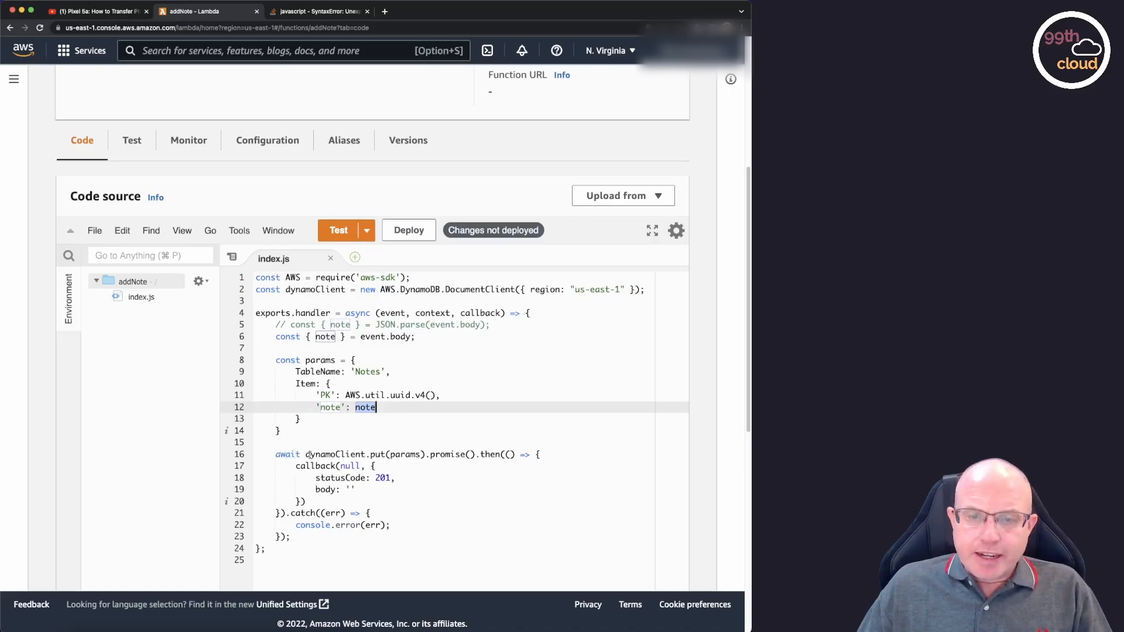
Examine the dynamoClient.put(params) call, tracing dynamoClient and params back to their declarations.
double_click(349, 454)
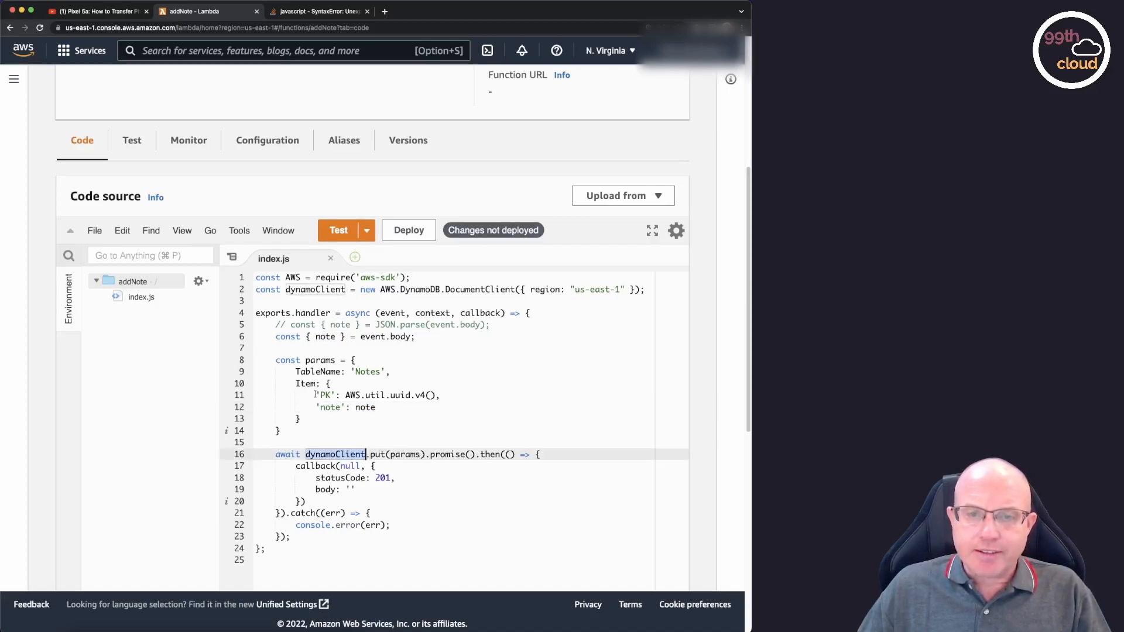
double_click(325, 289)
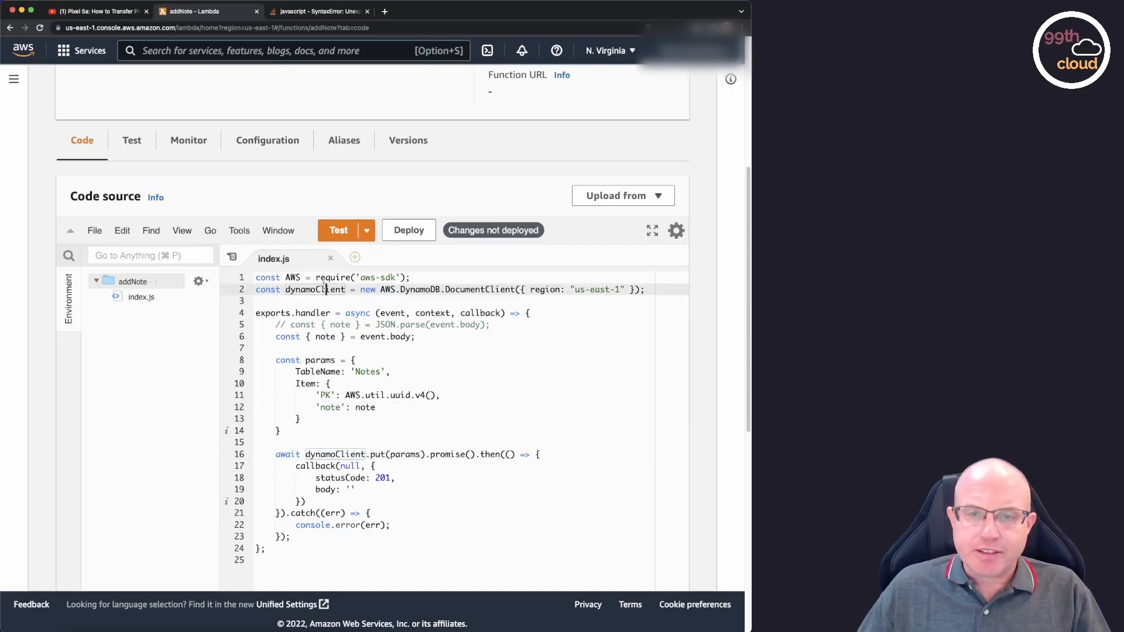
double_click(376, 455)
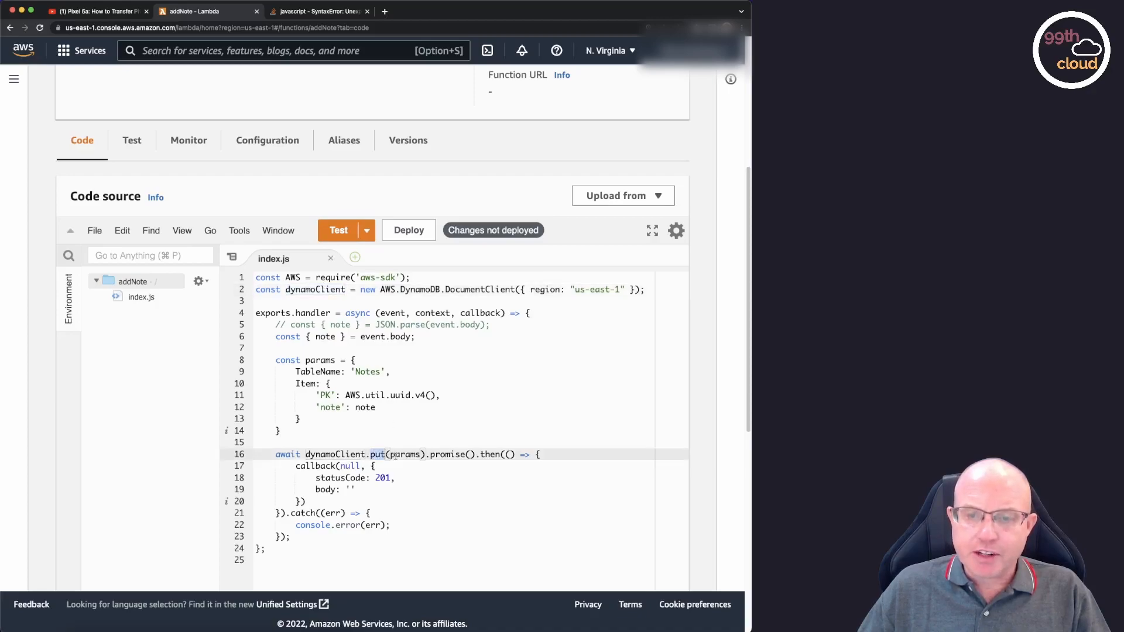
double_click(404, 455)
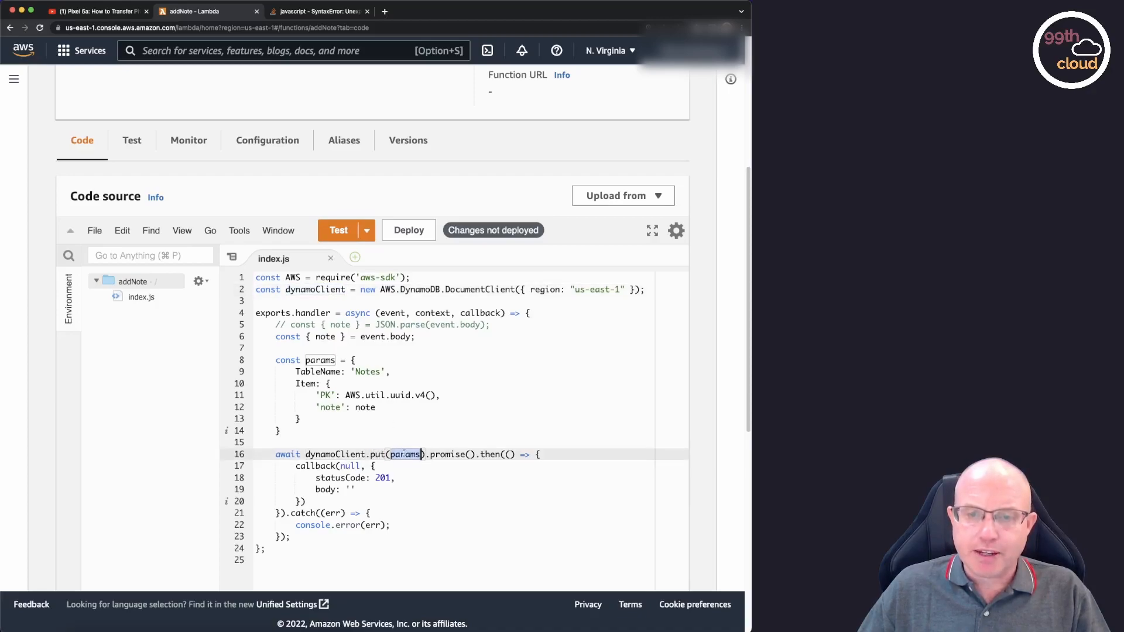
double_click(324, 361)
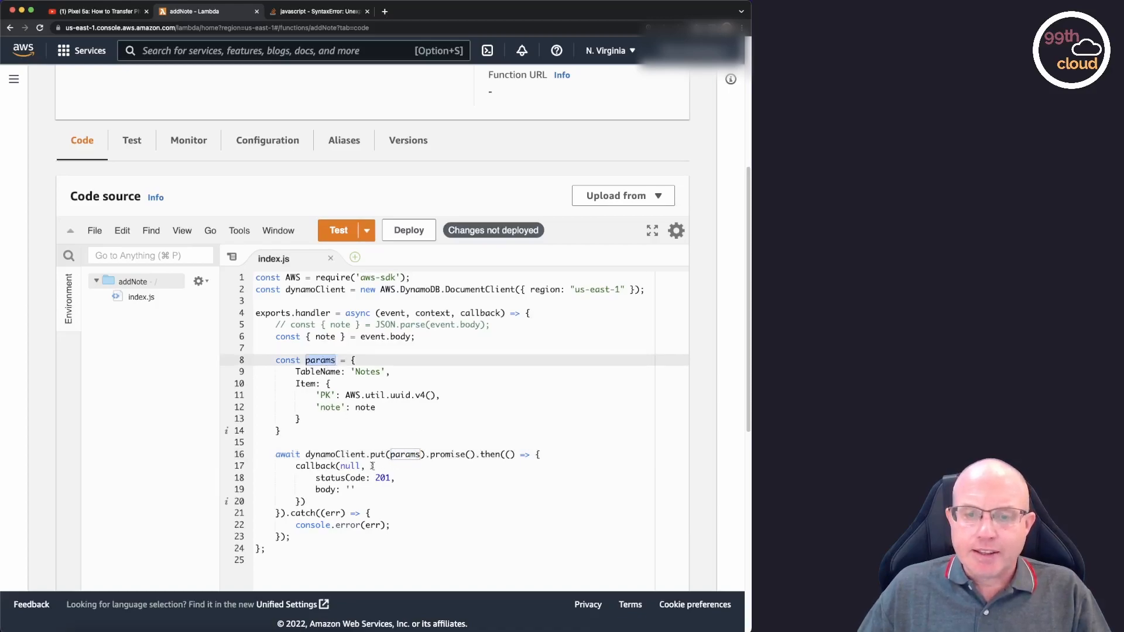
Examine the success callback's status code and body, and the console.error line in the catch block.
left_click_drag(297, 466, 306, 502)
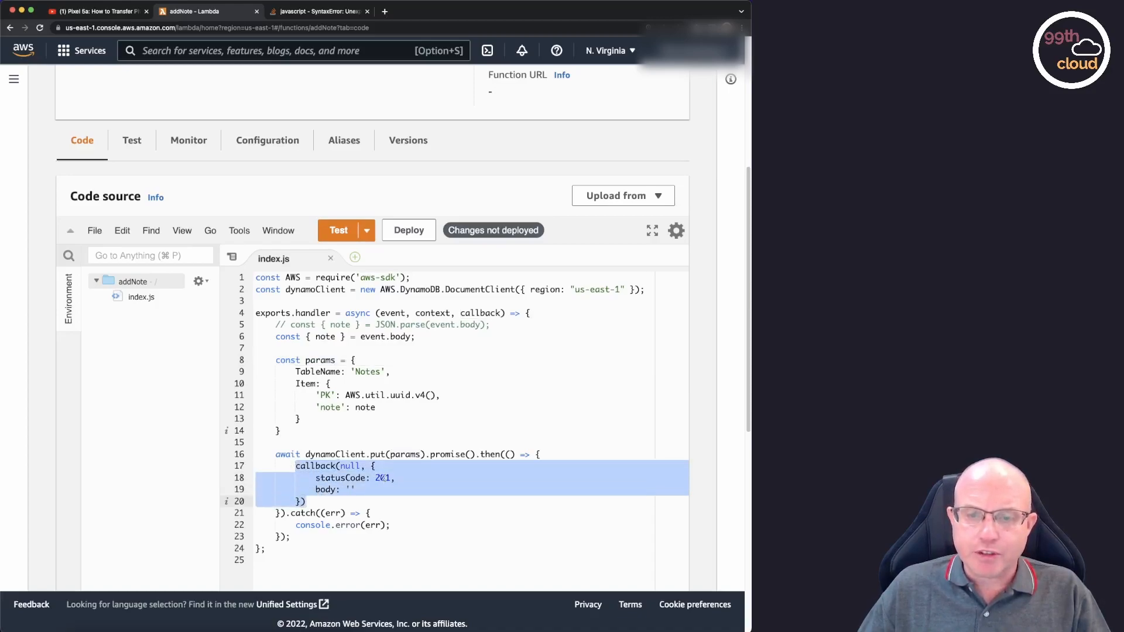
left_click(353, 489)
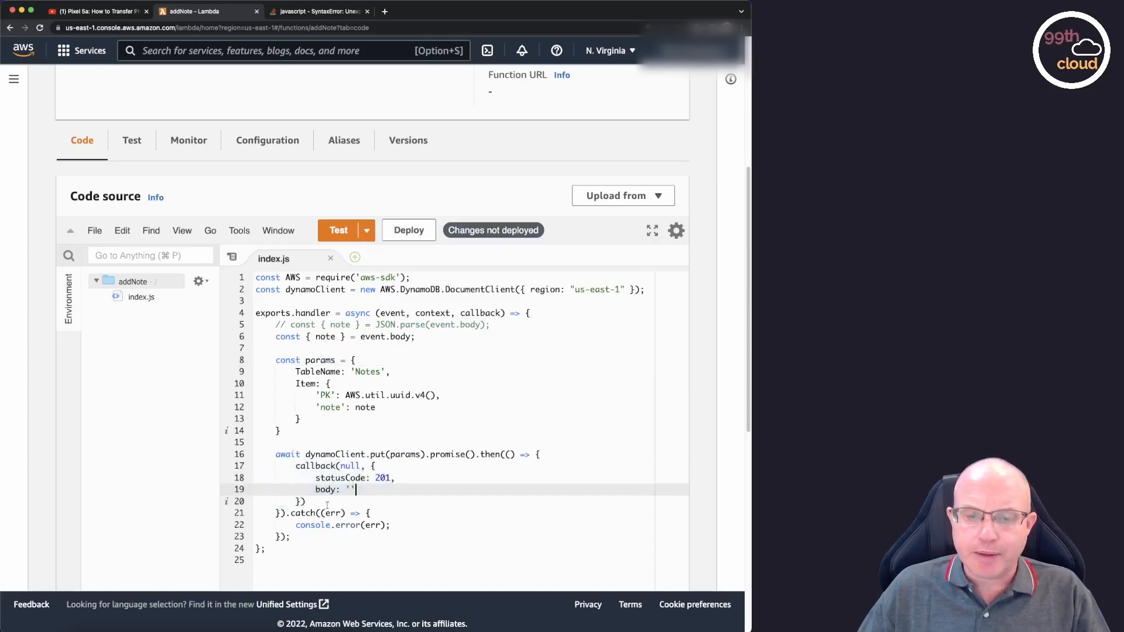
left_click(444, 526)
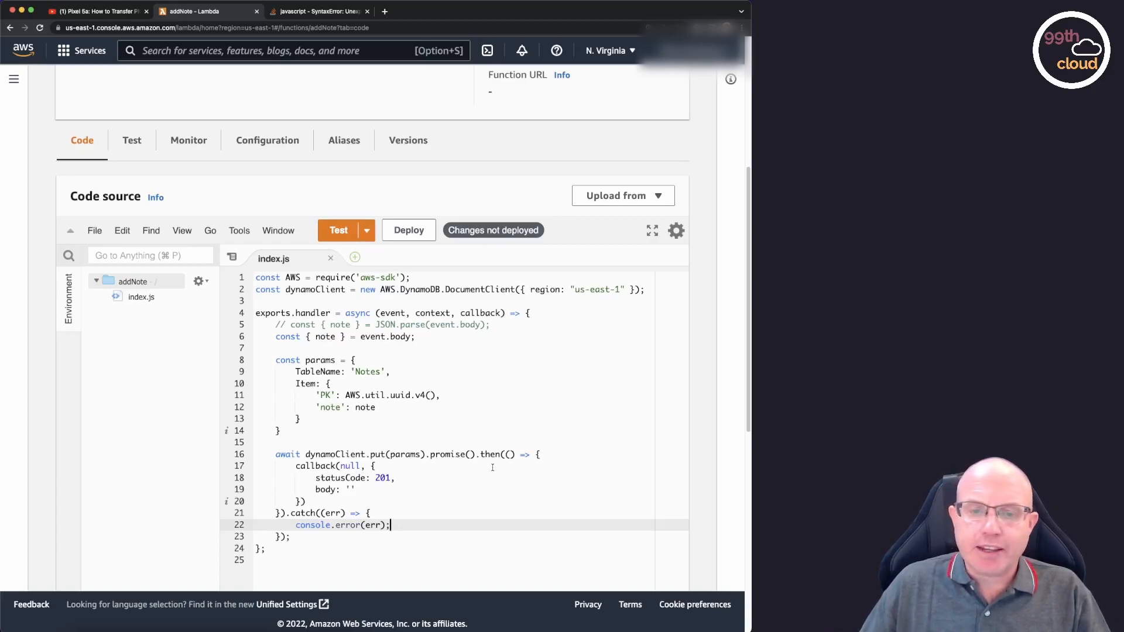
left_click_drag(306, 502, 268, 465)
left_click(357, 503)
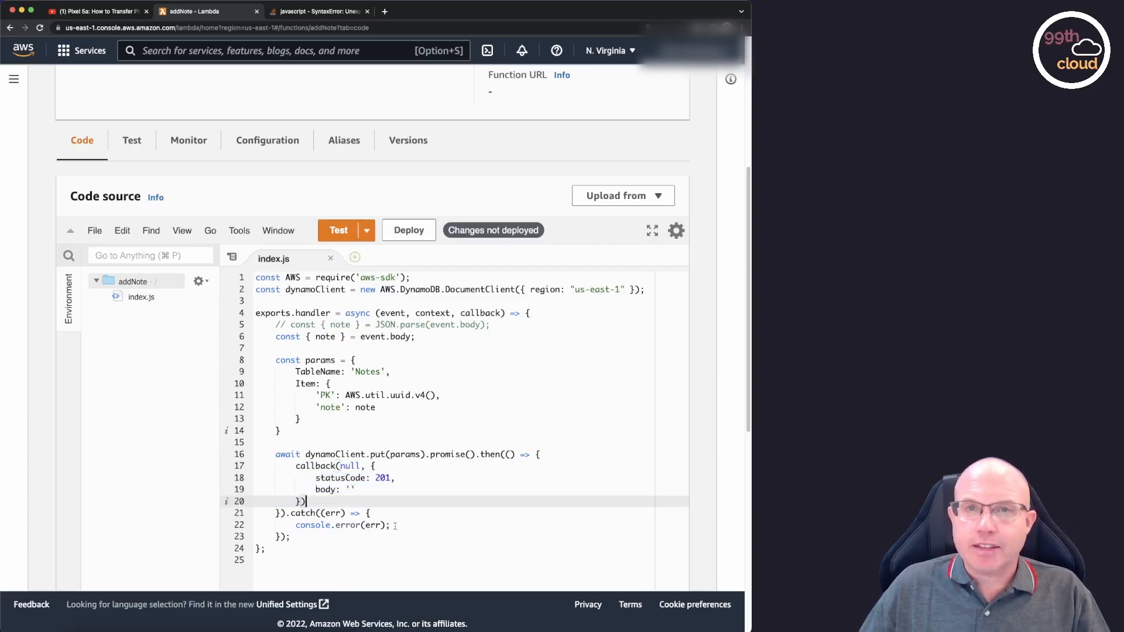
left_click_drag(392, 525, 296, 525)
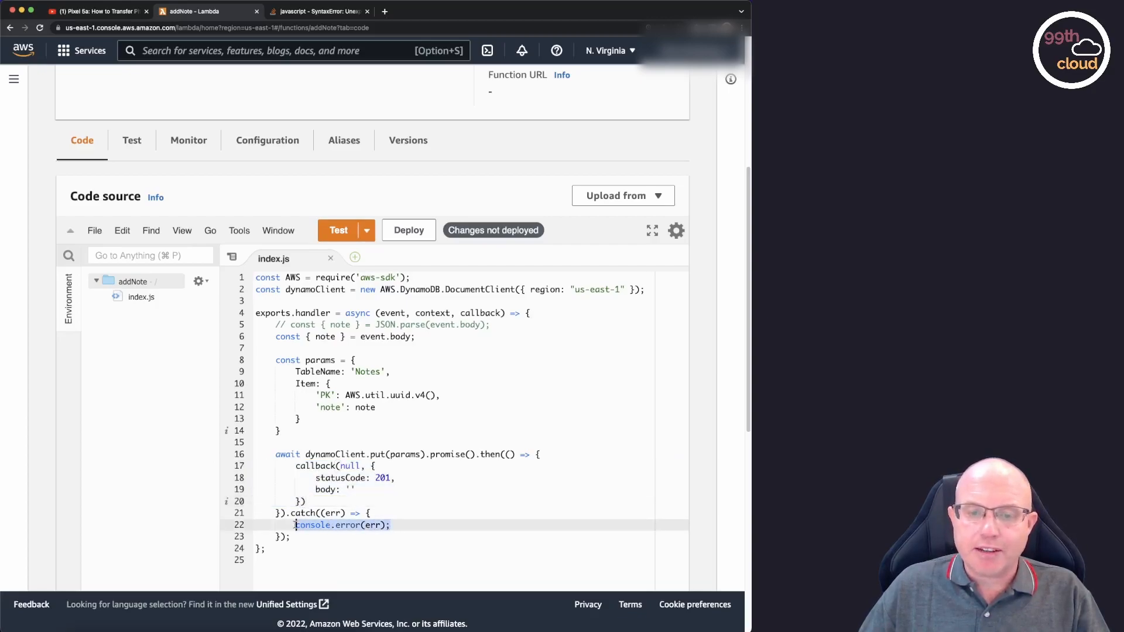
left_click(385, 524)
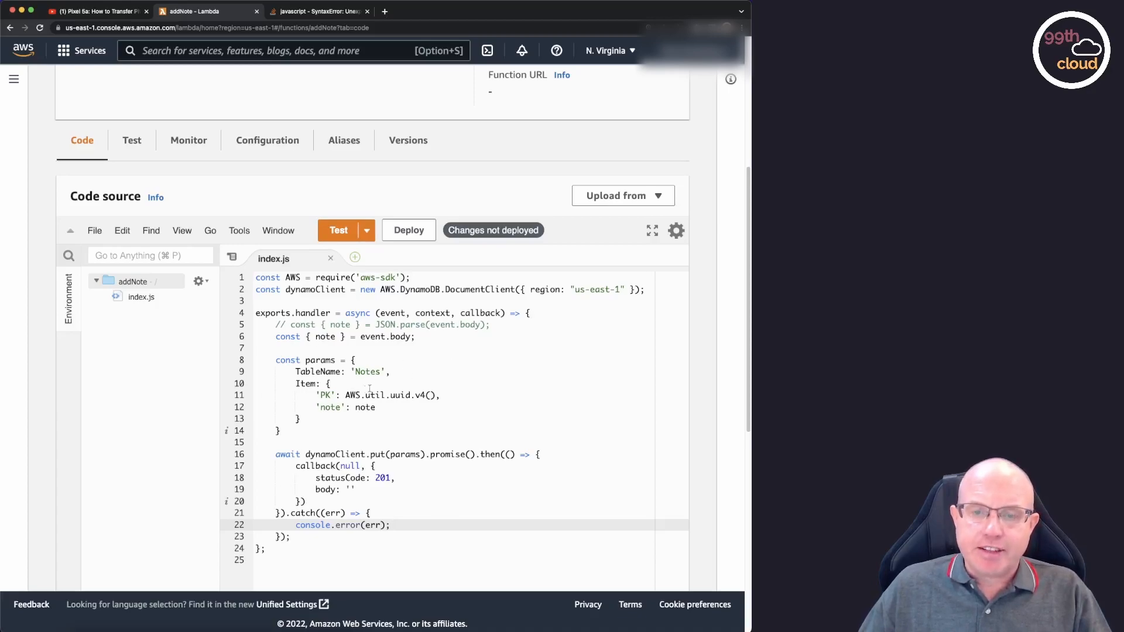
Deploy the updated addNote code and name a new test event Testevent.
left_click(414, 232)
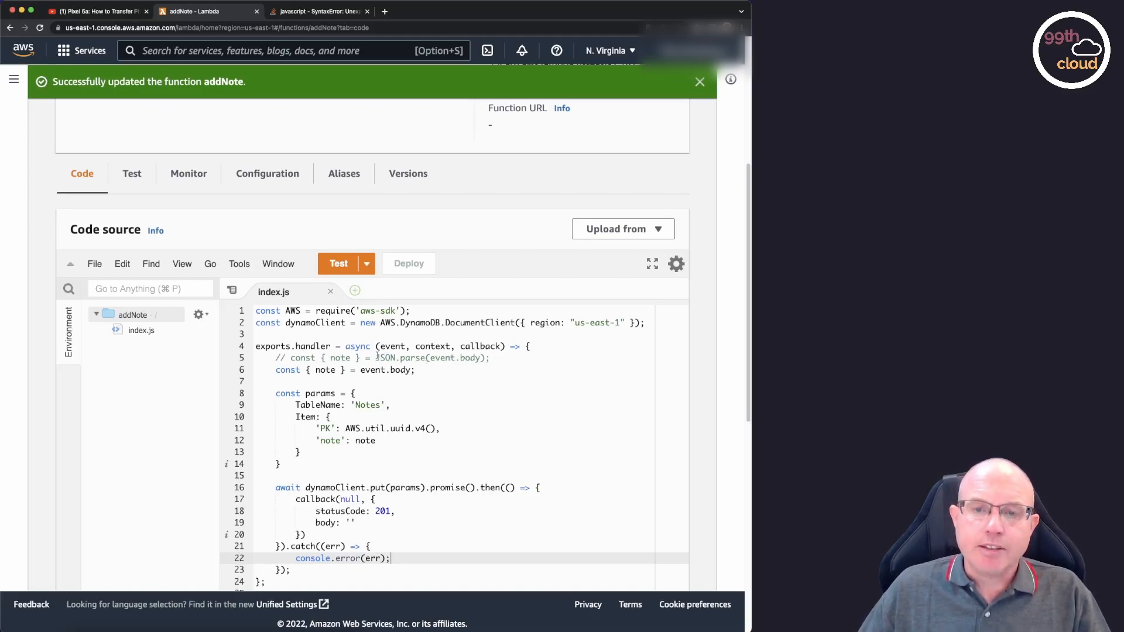
left_click(133, 174)
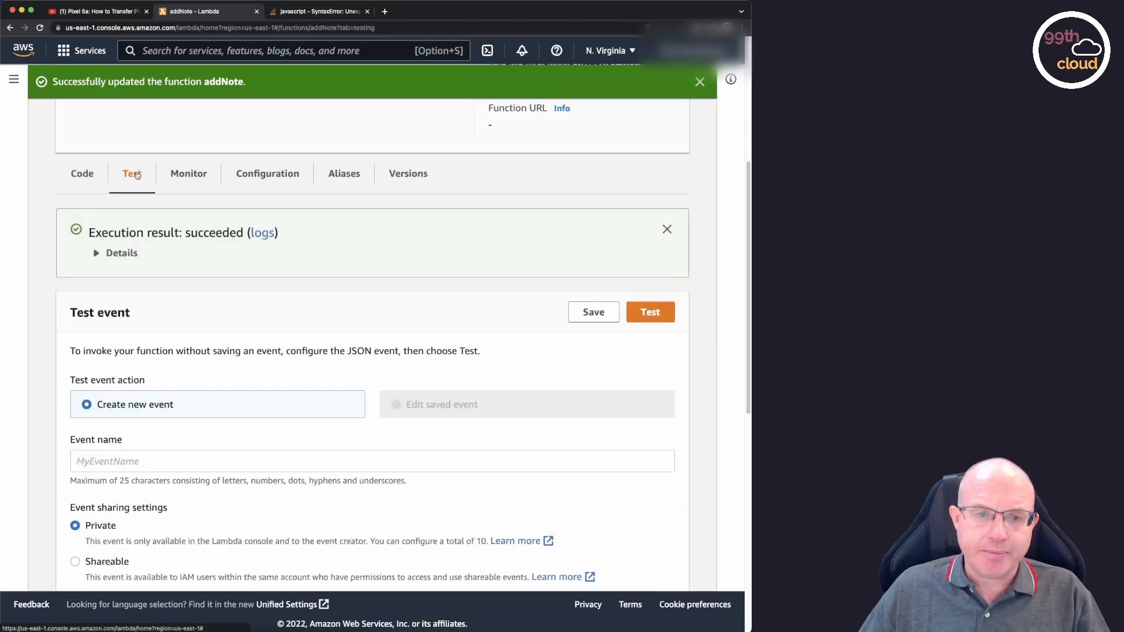
scroll(298, 346, "down", 2)
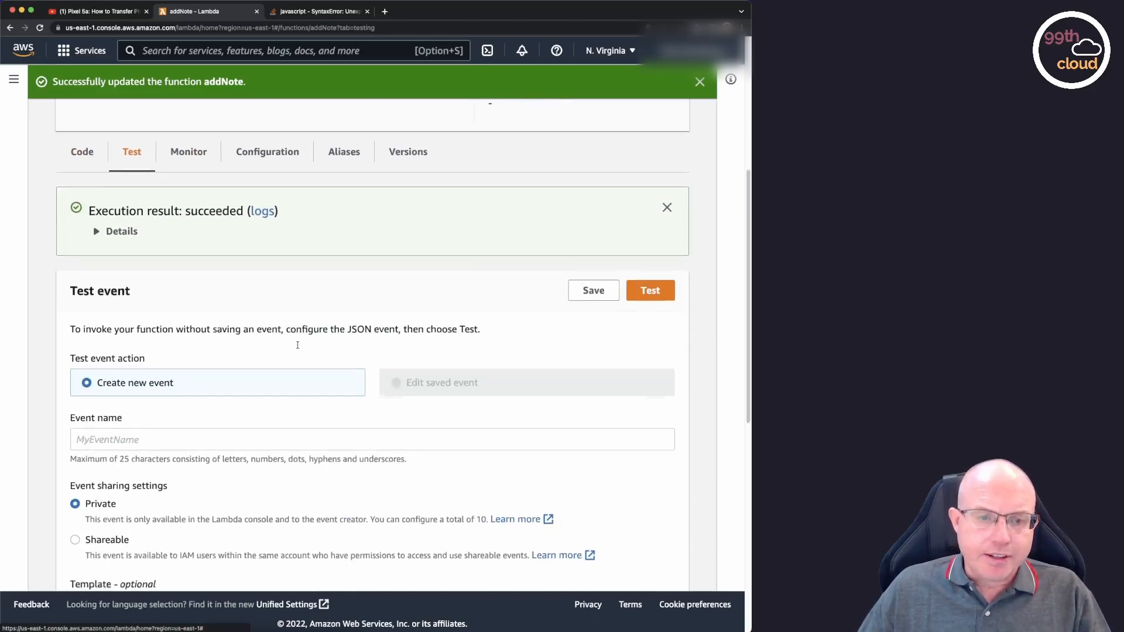
scroll(297, 345, "down", 2)
left_click(275, 351)
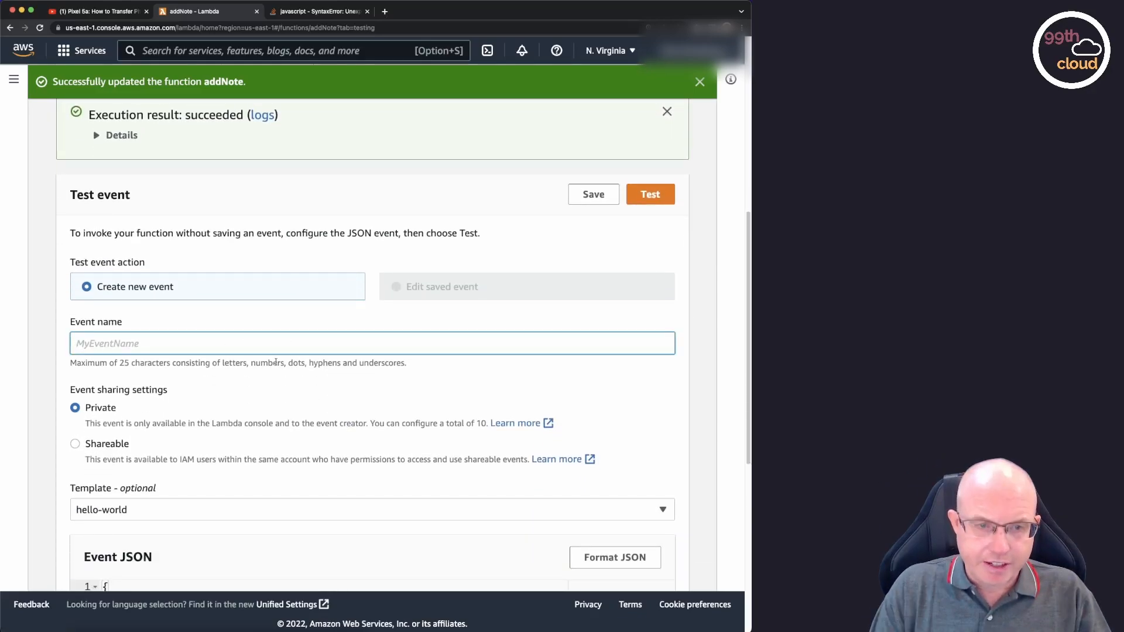
type("Testevent")
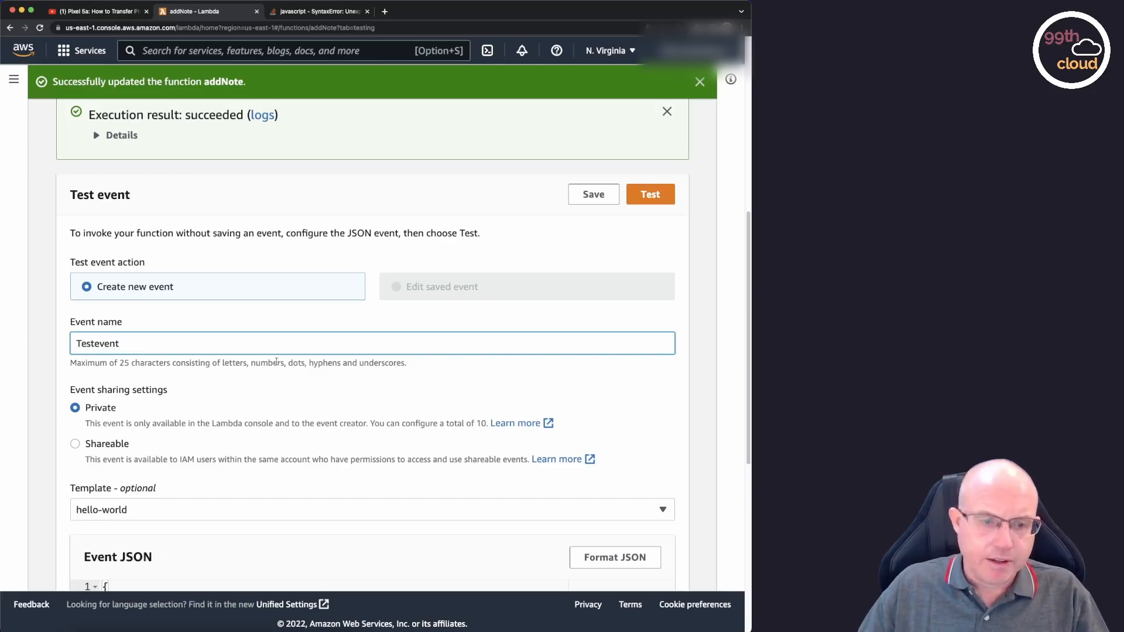
Write the event JSON with a body object whose note reads "This is a note that has been created over the lambda function.".
scroll(304, 366, "down", 3)
scroll(288, 361, "down", 2)
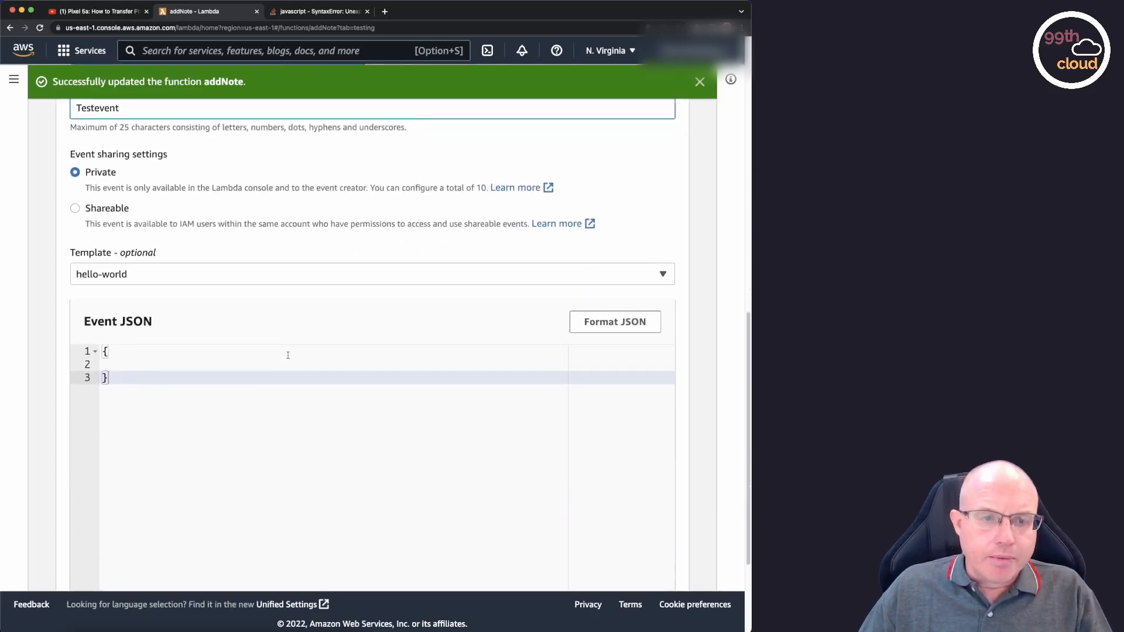
left_click(116, 365)
key("Tab")
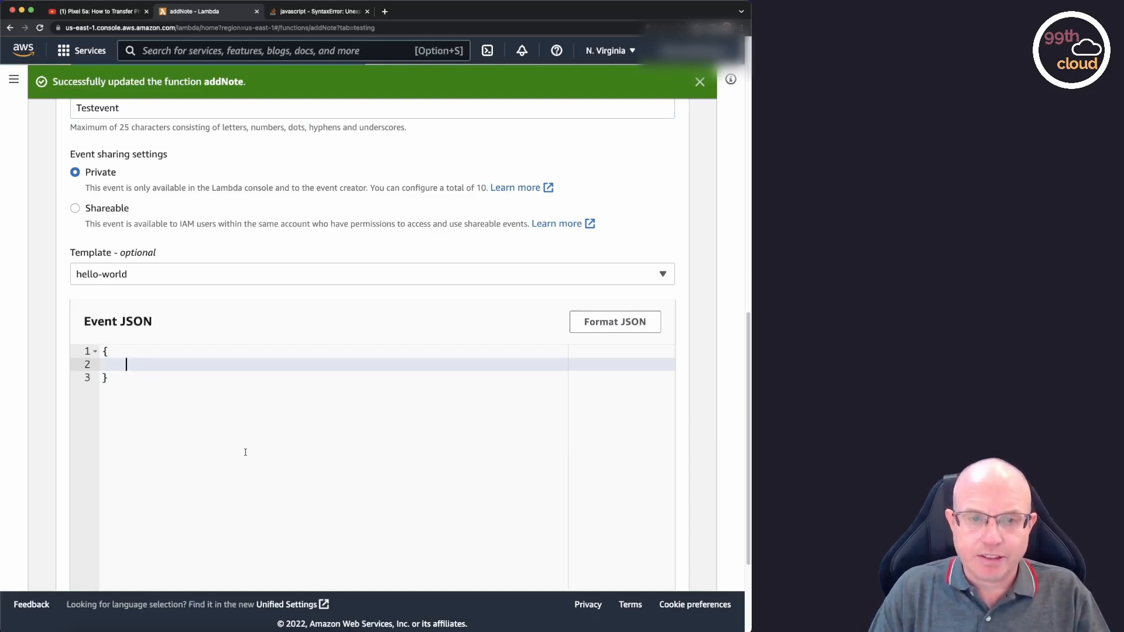
type("\"body\": {}")
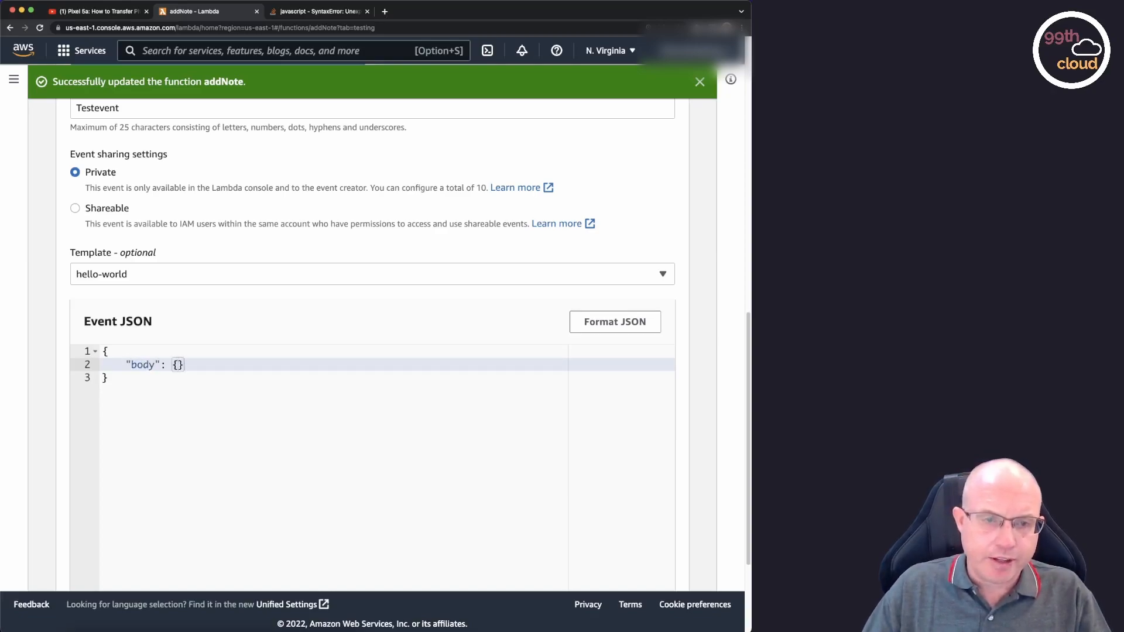
key("Return")
type("\"note\": \"")
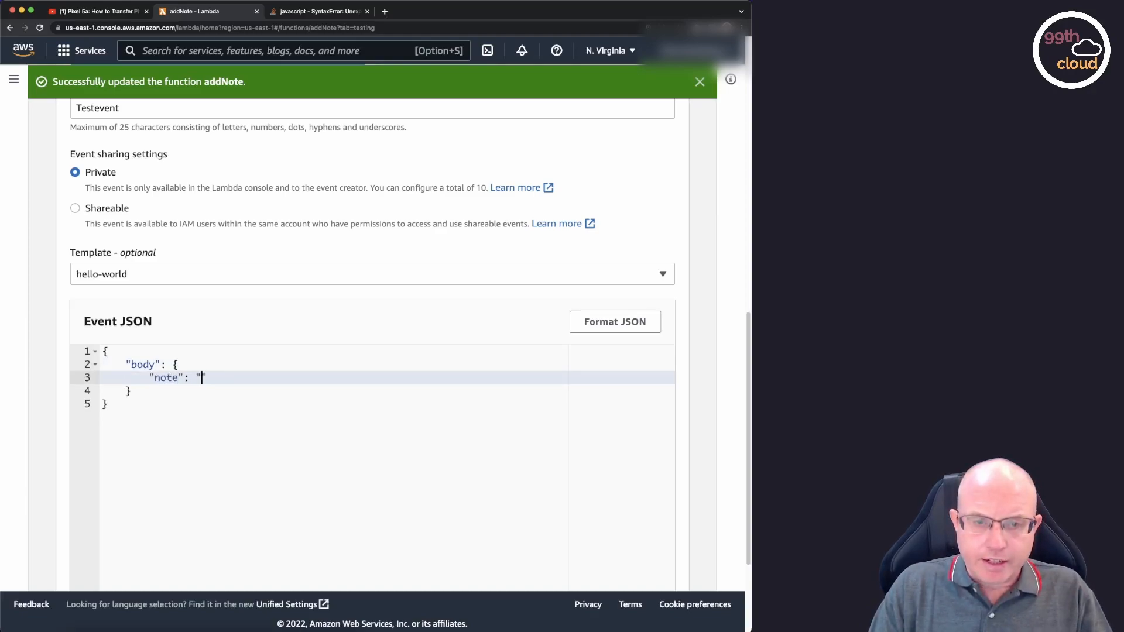
type("This is a n")
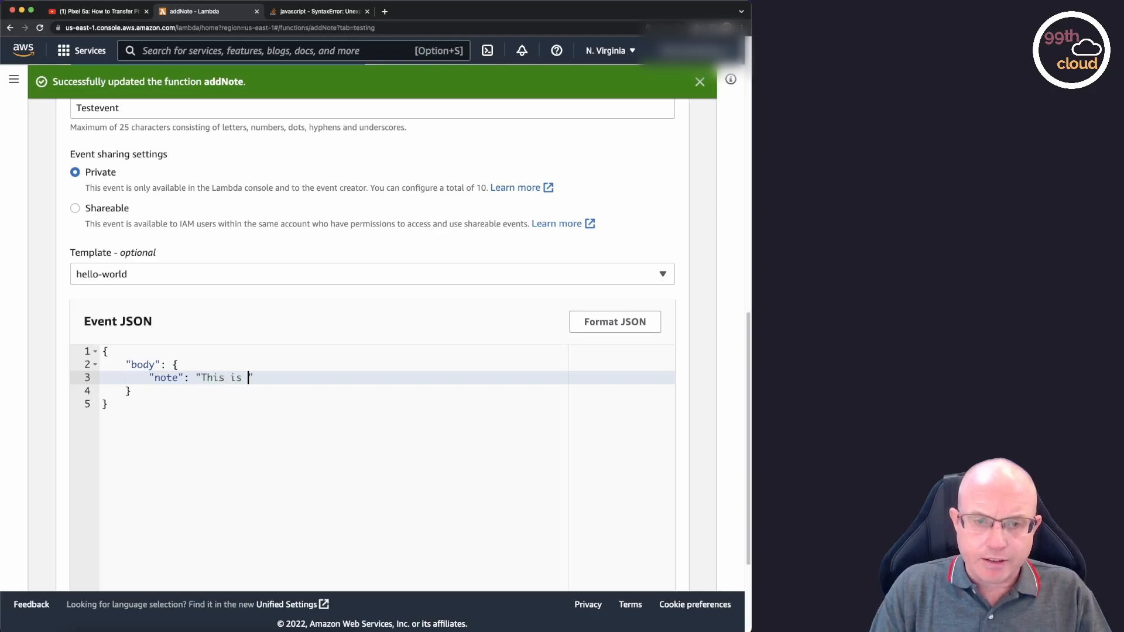
type("ote that has b")
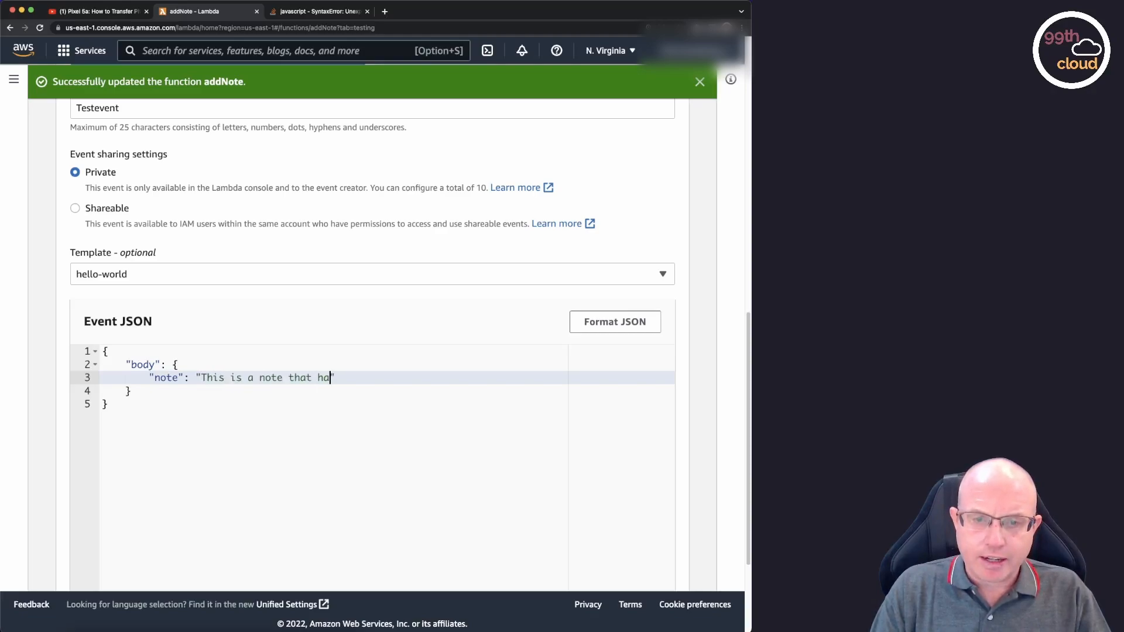
type("een created")
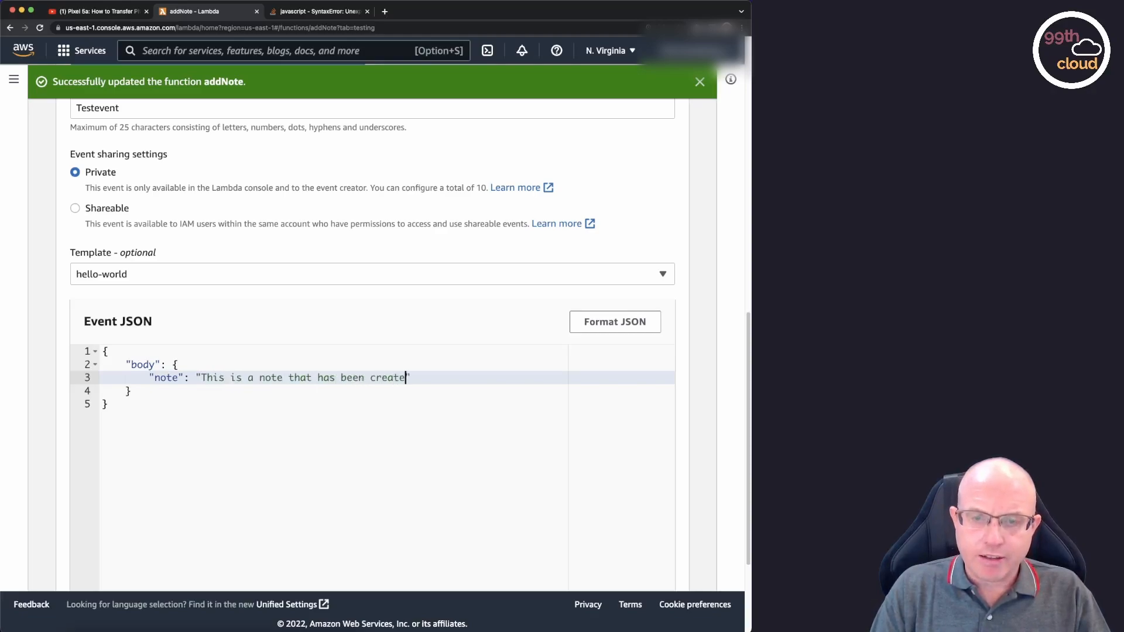
type(" over the lamb")
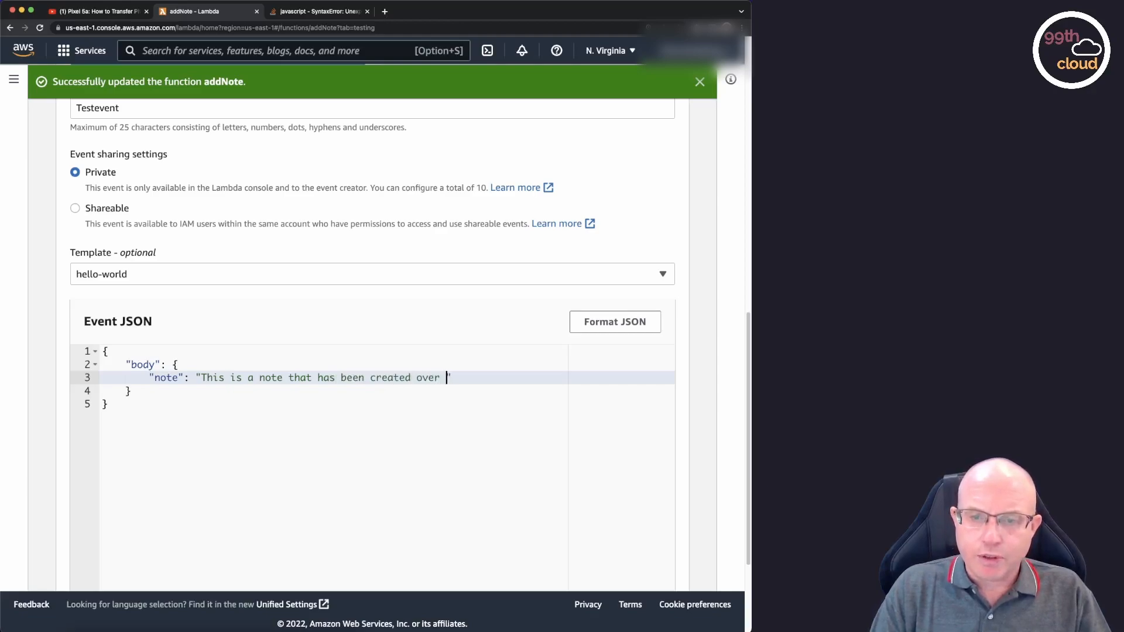
type("da function.")
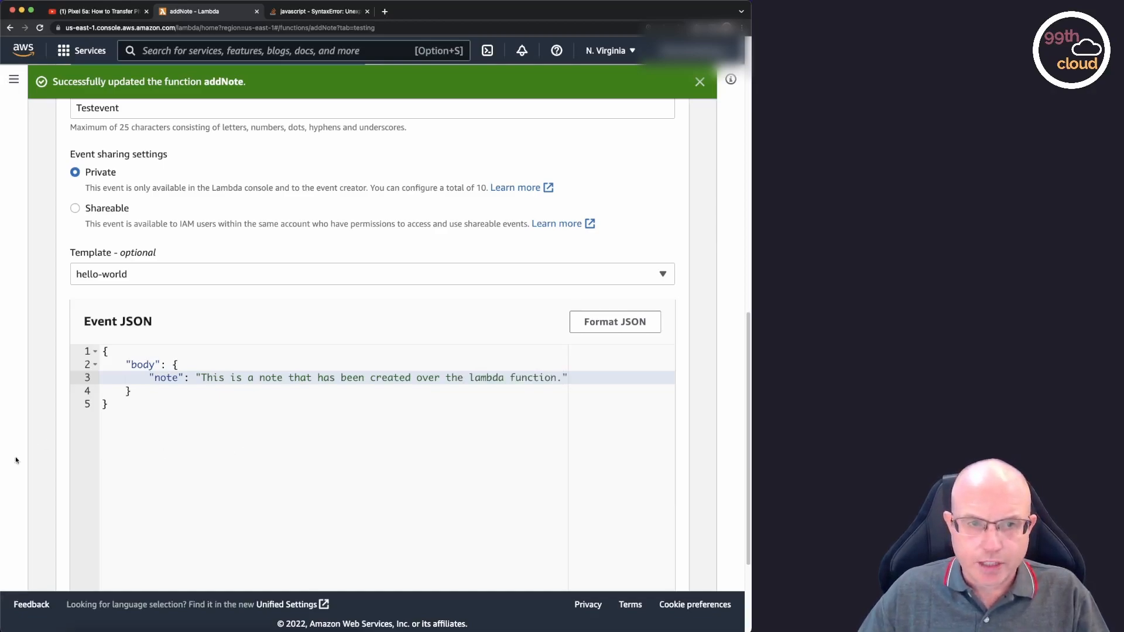
Check the body key in the event JSON and run the addNote function with this test event.
scroll(690, 383, "down", 2)
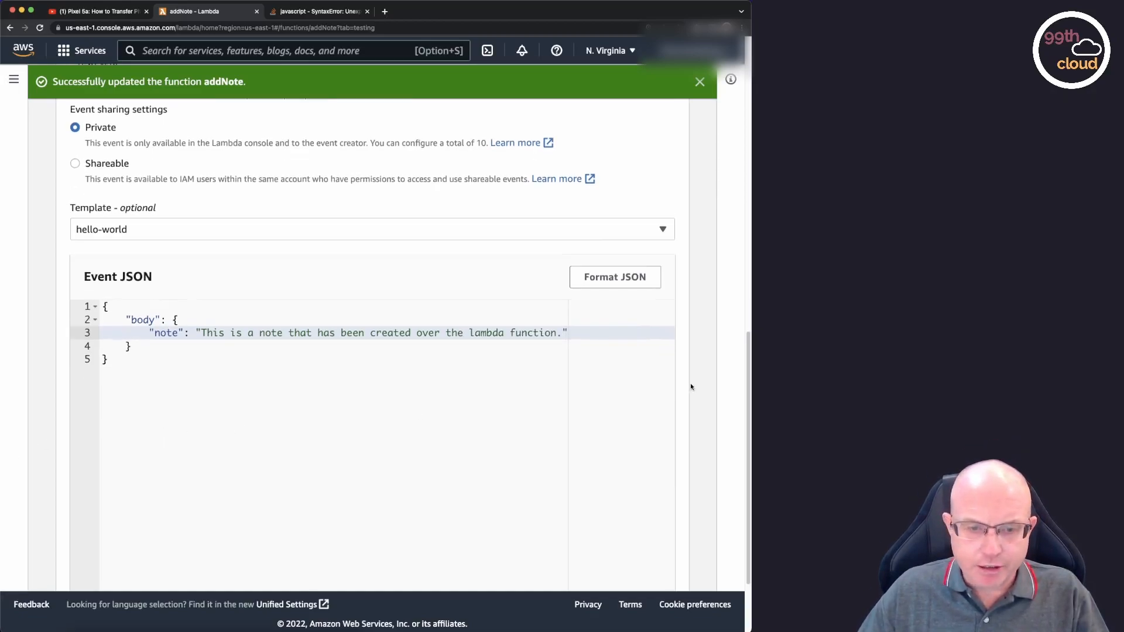
scroll(690, 382, "down", 2)
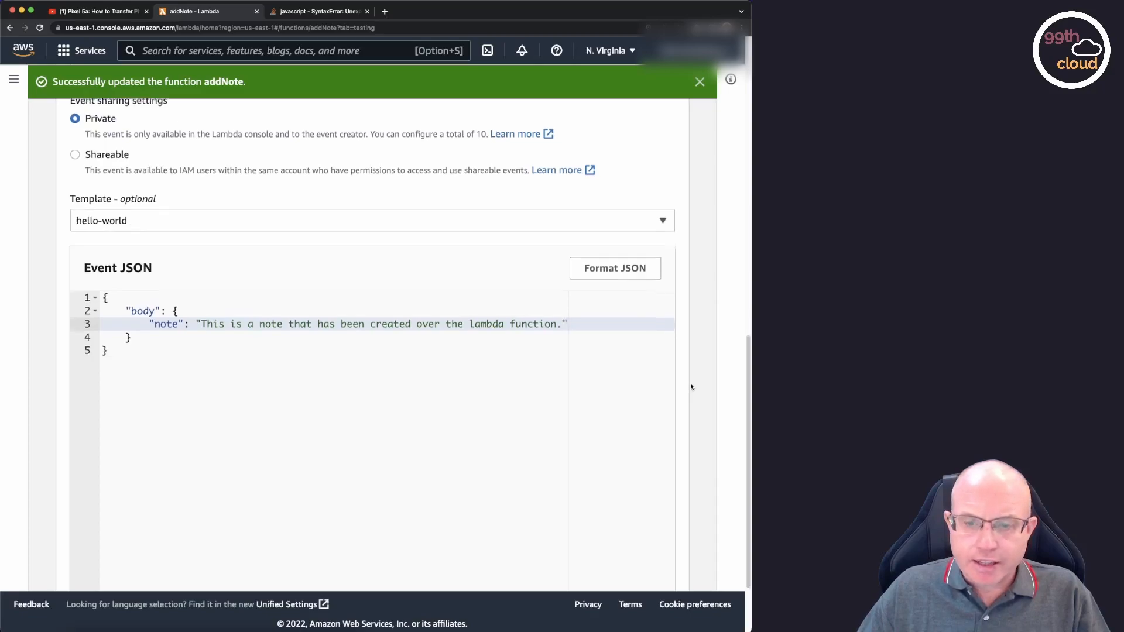
scroll(690, 383, "up", 8)
scroll(690, 383, "down", 4)
scroll(690, 383, "down", 2)
double_click(143, 366)
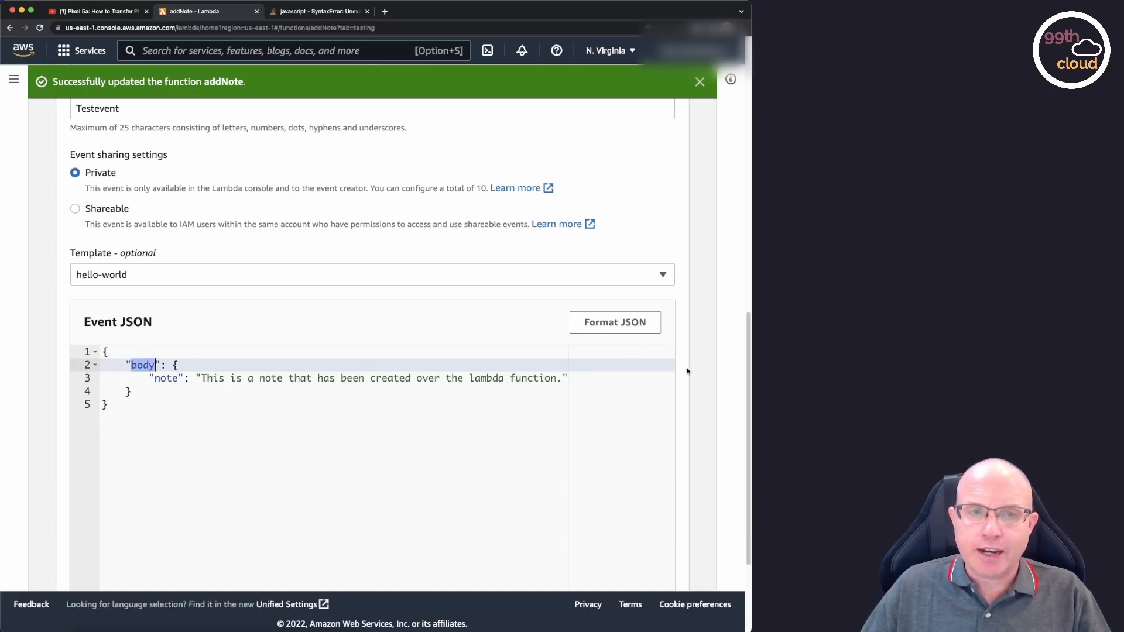
scroll(687, 371, "up", 8)
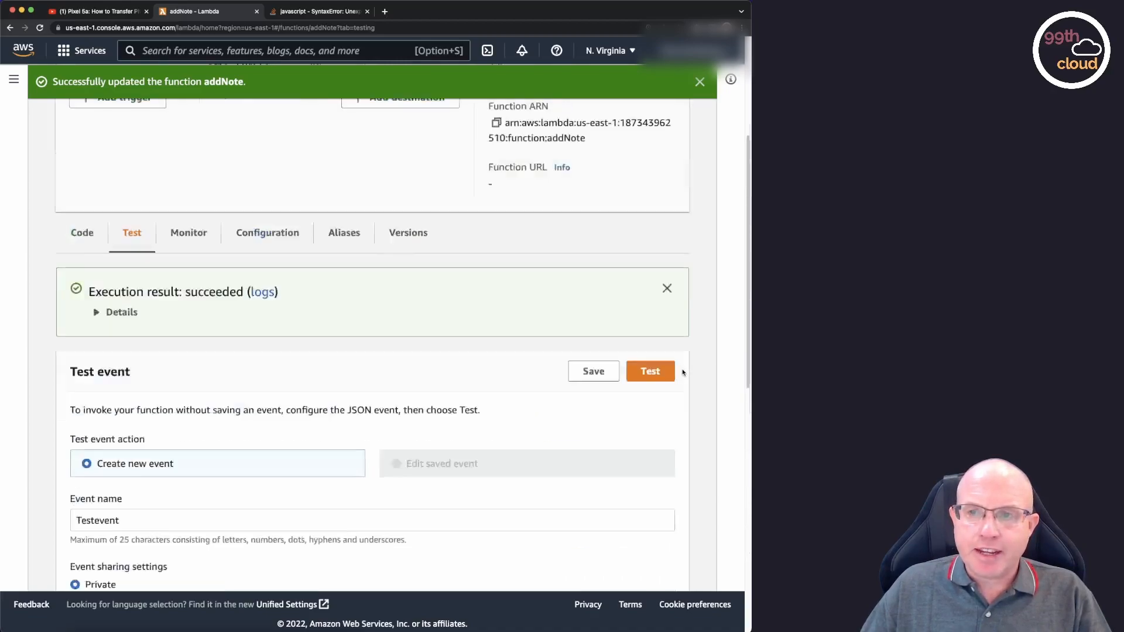
scroll(684, 332, "down", 5)
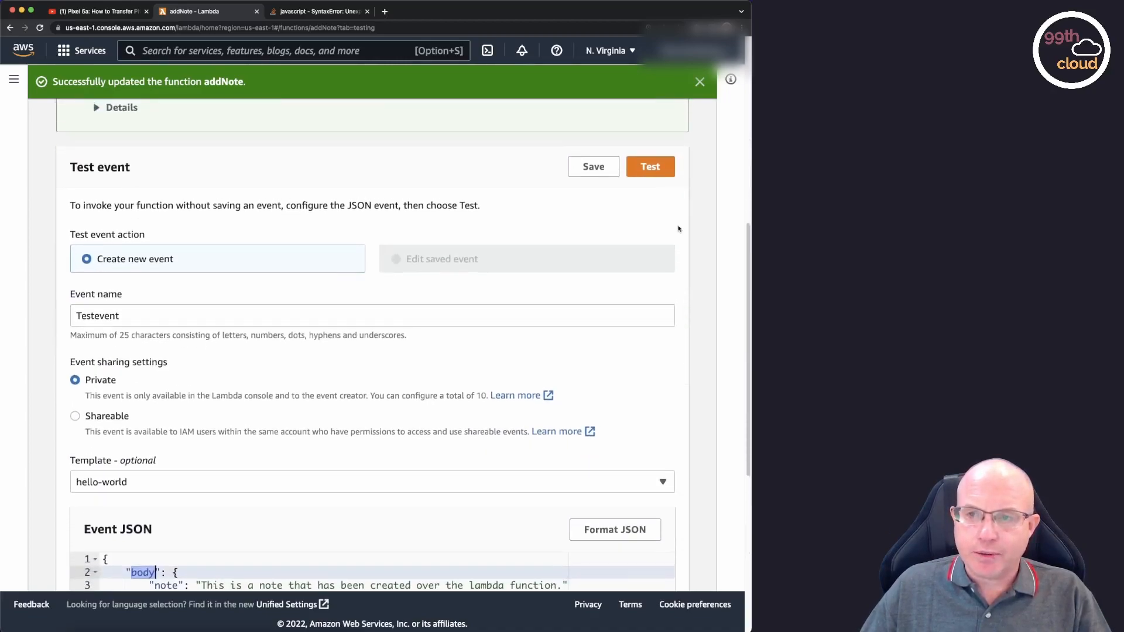
left_click(646, 170)
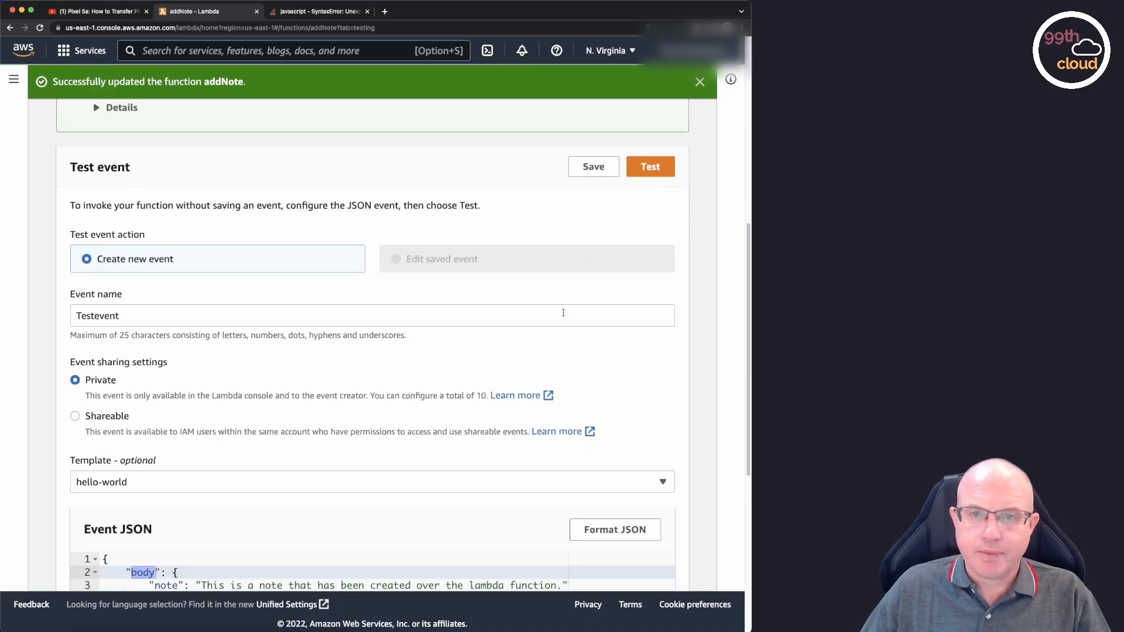
Expand the execution result's details and examine the returned response, summary and log output.
scroll(312, 356, "up", 6)
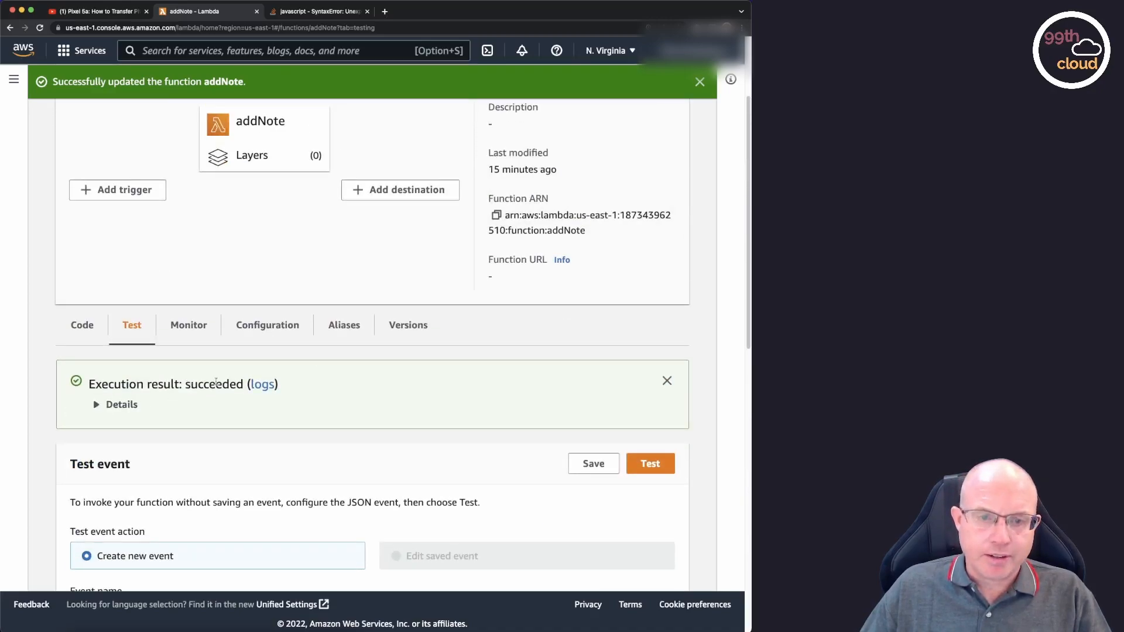
left_click(96, 406)
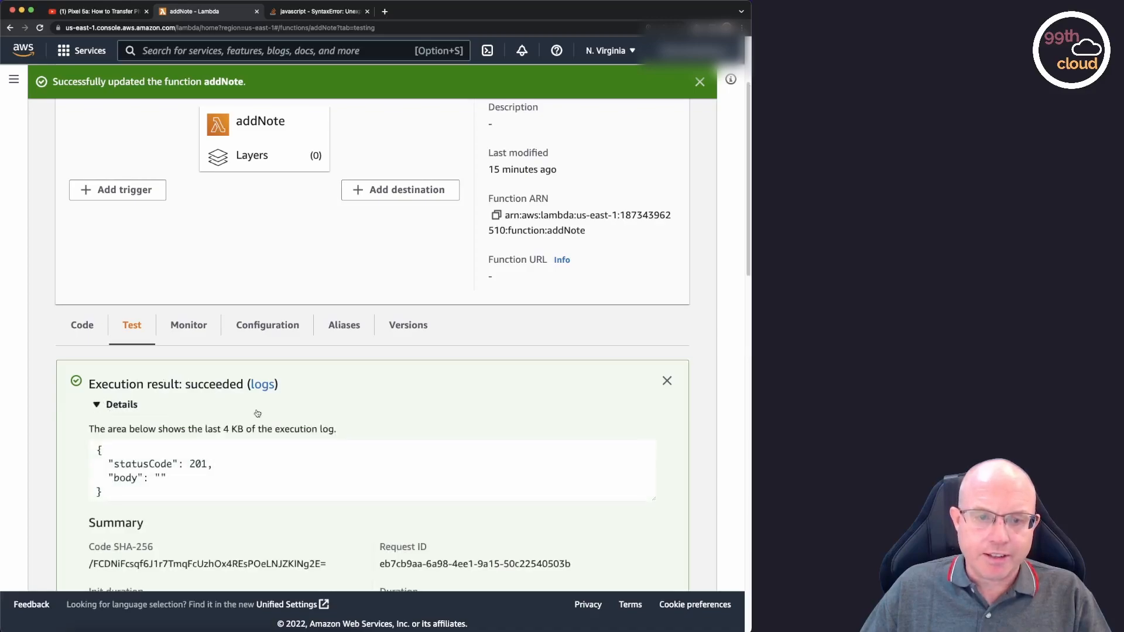
scroll(331, 408, "down", 3)
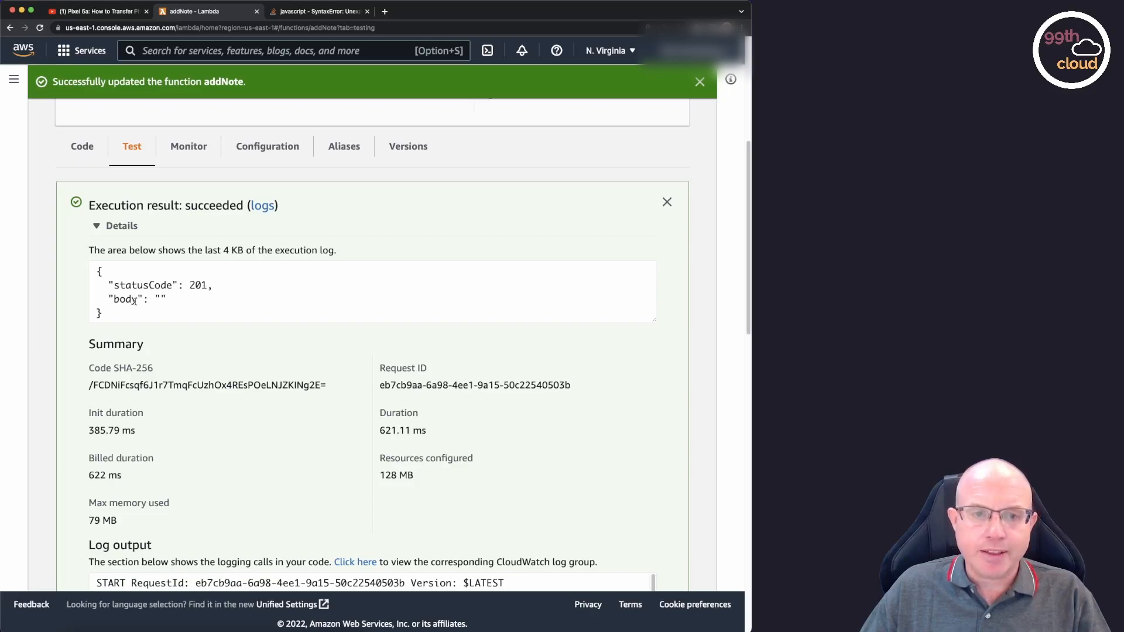
scroll(410, 360, "down", 5)
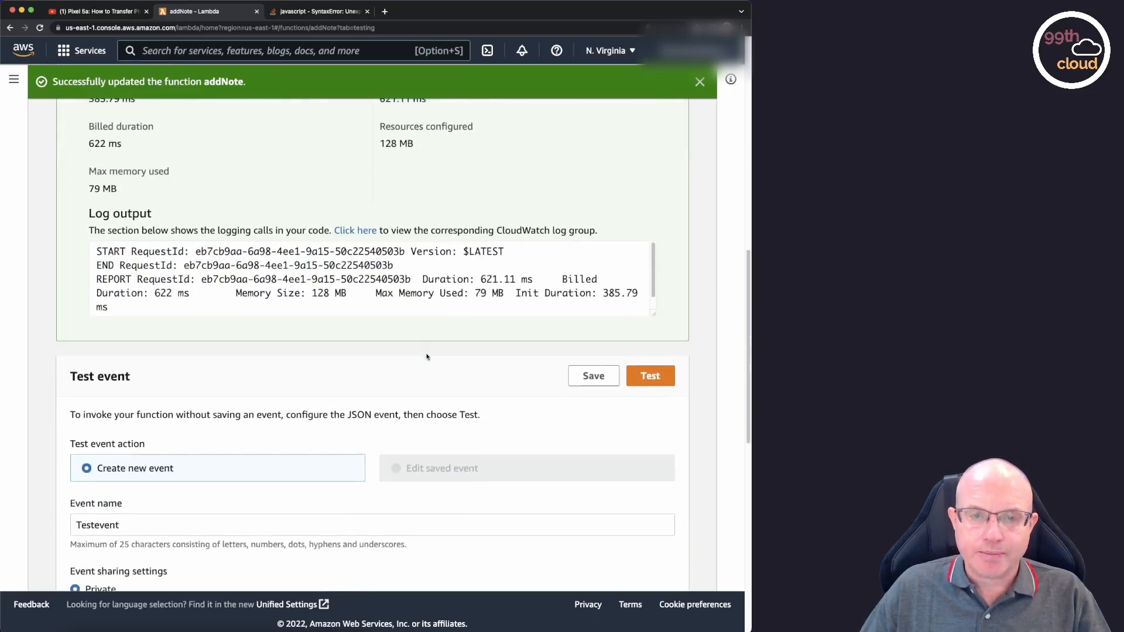
Switch to the DynamoDB service by searching for dynamodb and open the Notes table from the tables list.
scroll(511, 304, "up", 6)
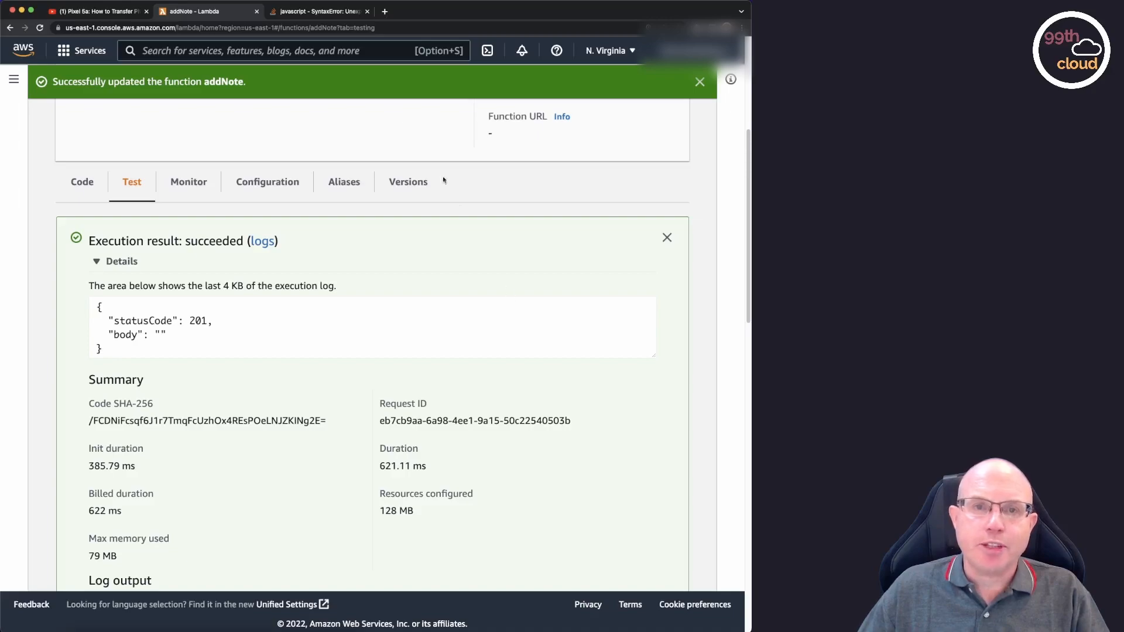
left_click(244, 52)
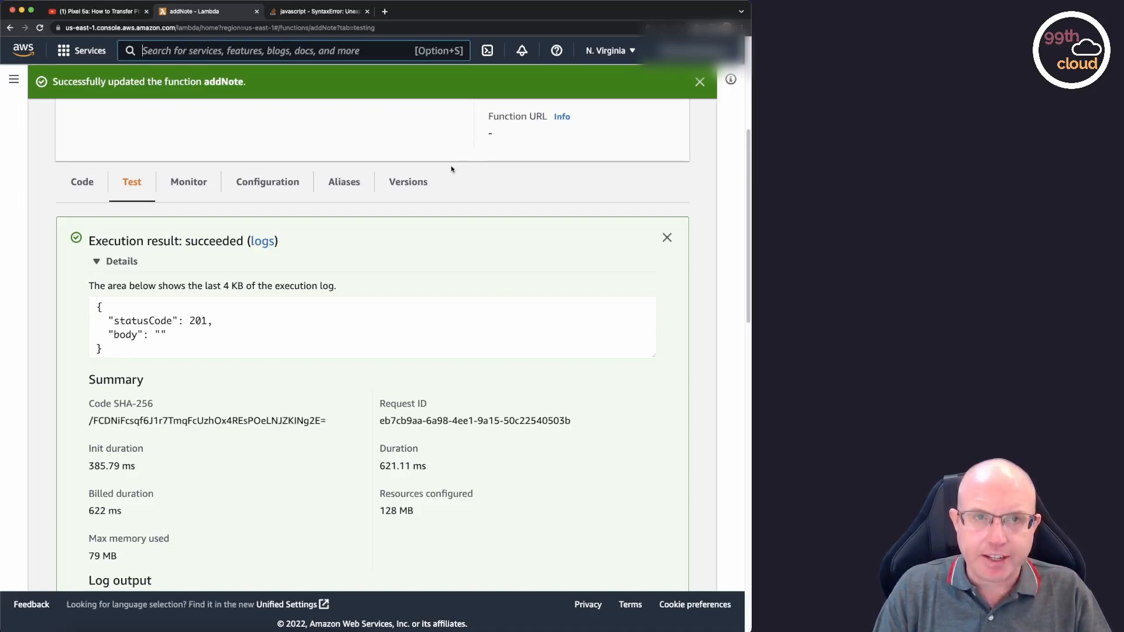
type("dynam")
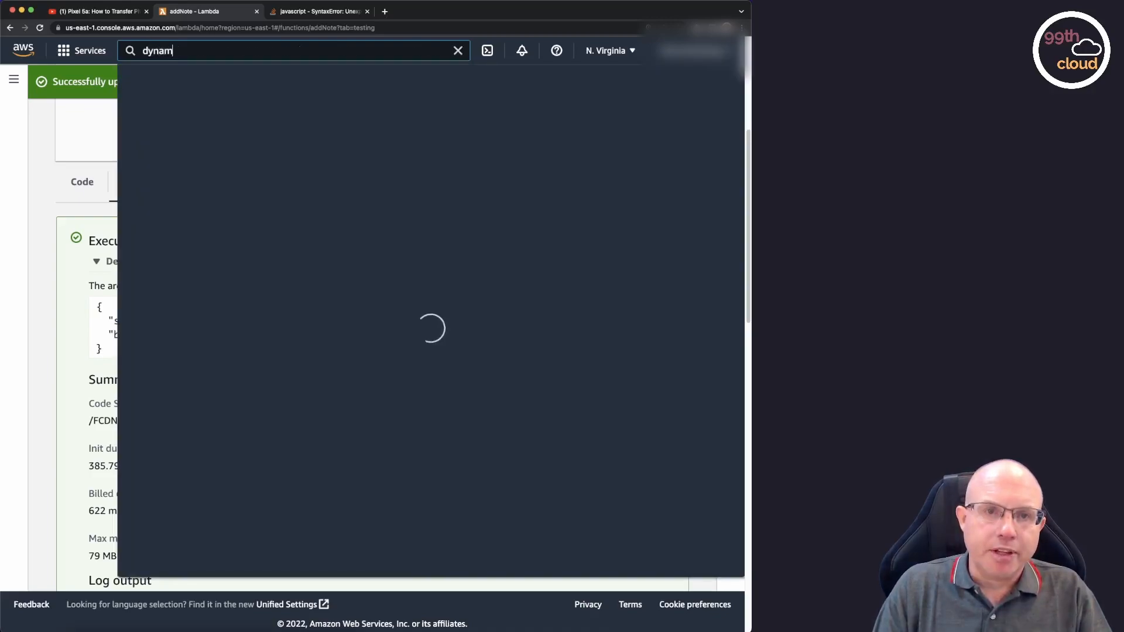
type("odb")
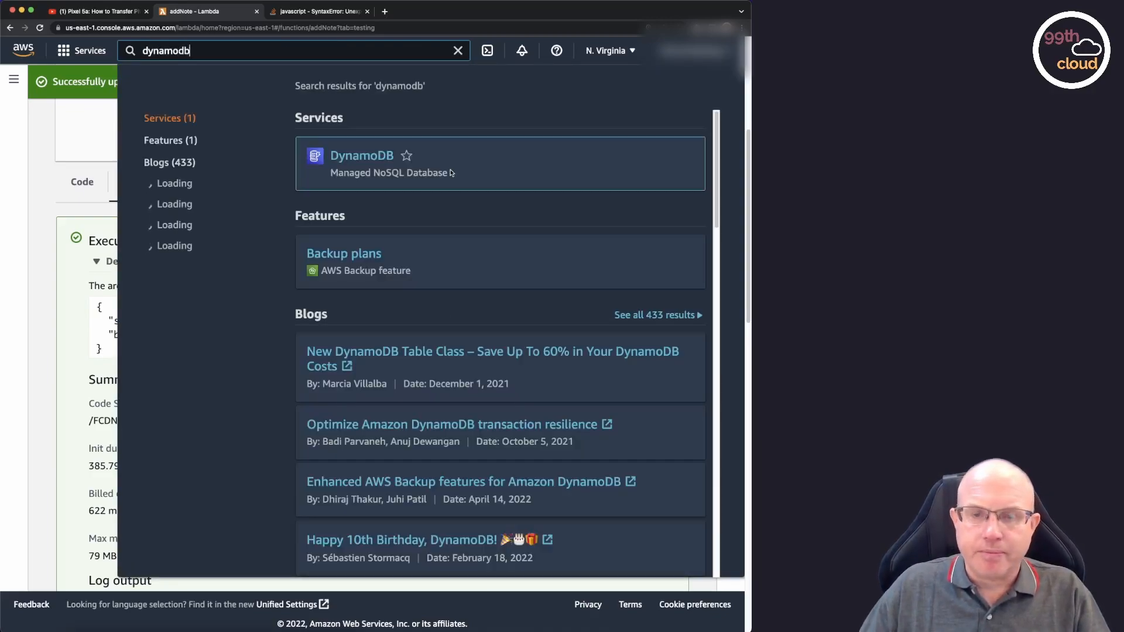
left_click(368, 158)
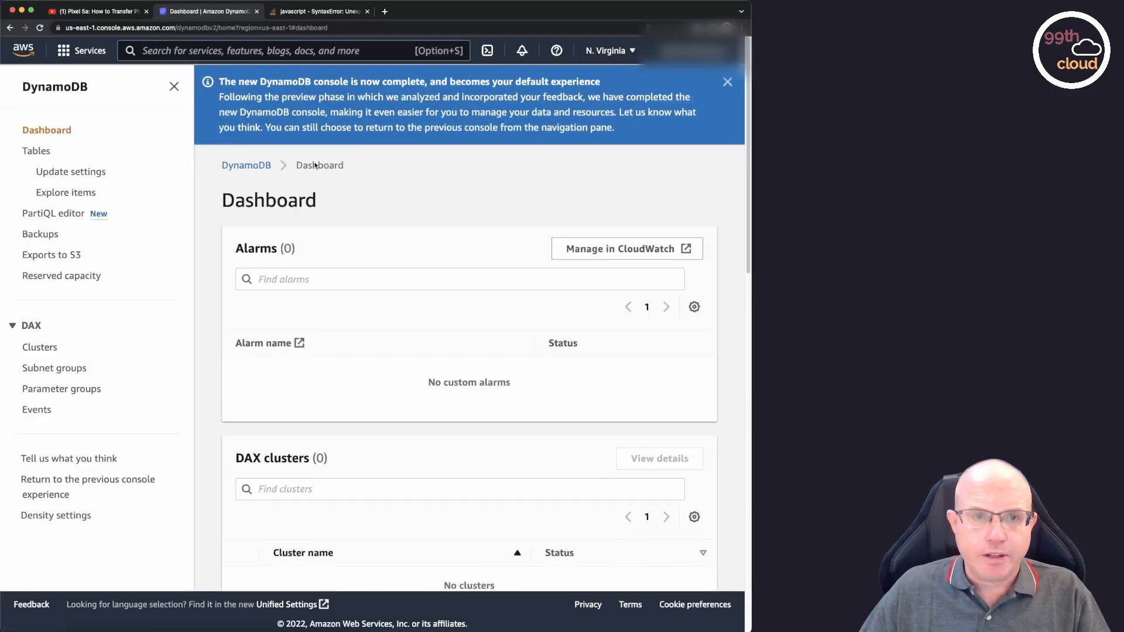
left_click(36, 151)
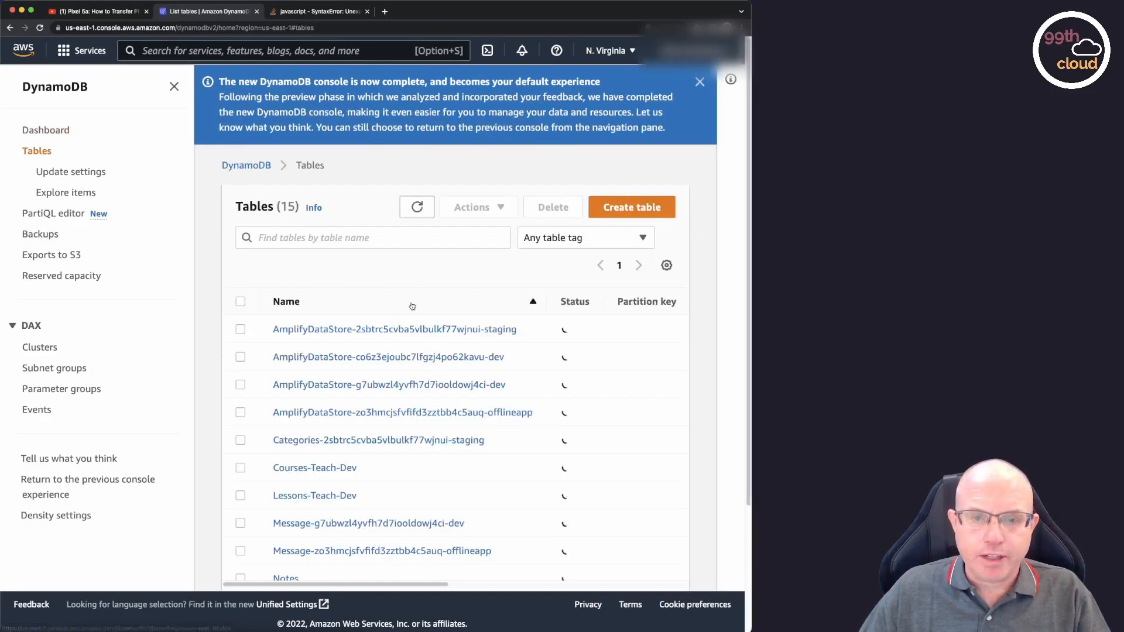
scroll(416, 304, "down", 3)
left_click(287, 421)
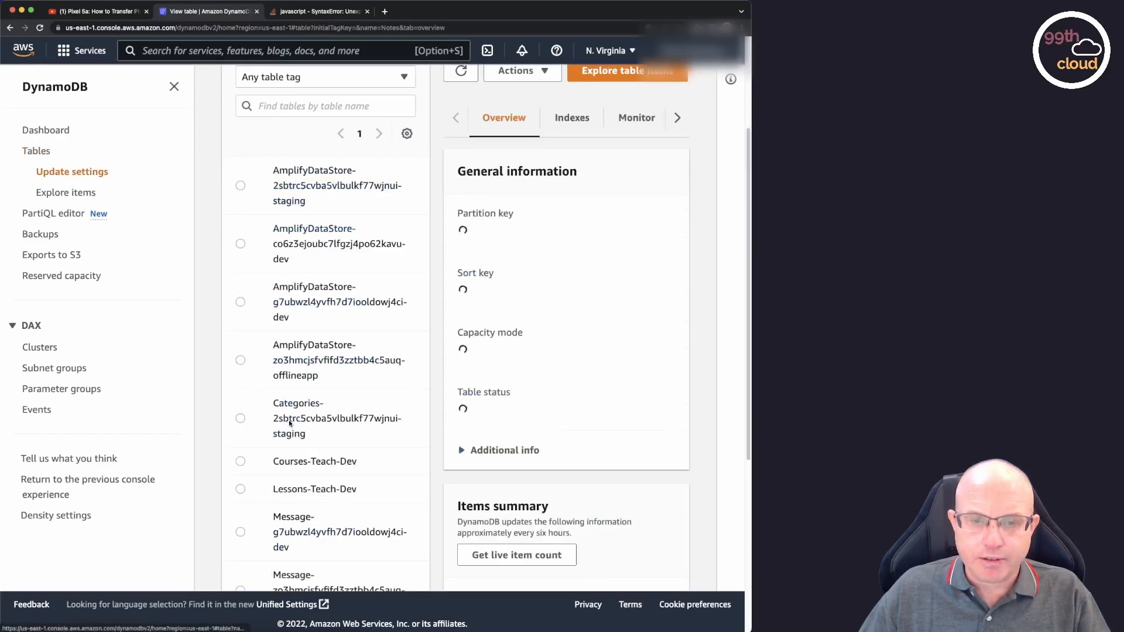
Explore the Notes table's items and check the stored note in the item editor, leaving it without saving.
left_click(652, 76)
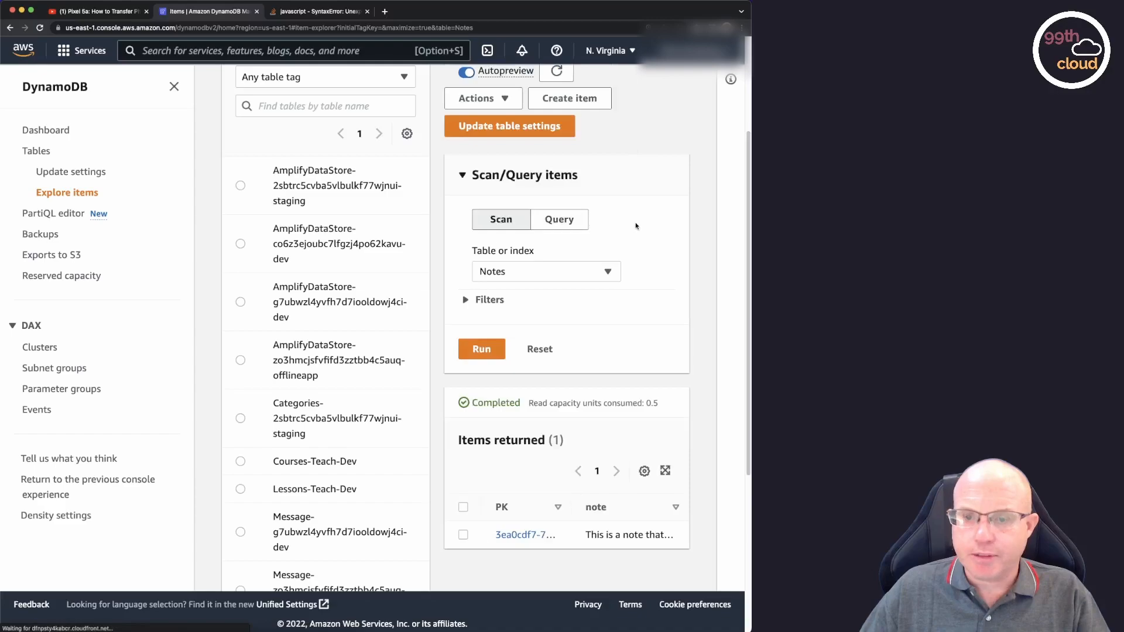
scroll(633, 225, "down", 3)
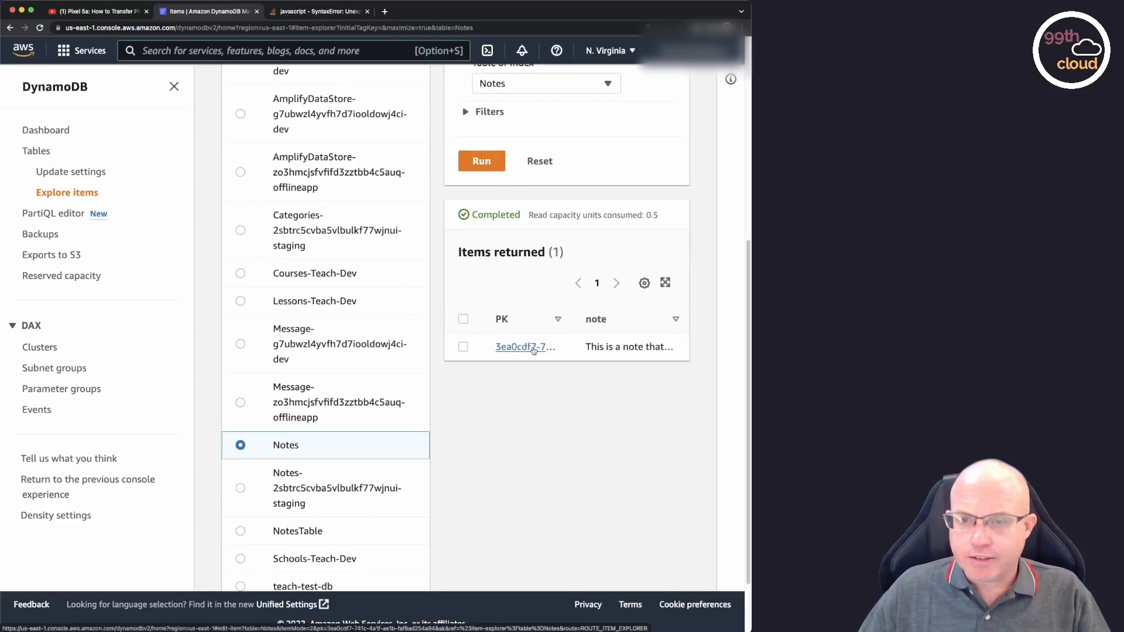
left_click(548, 351)
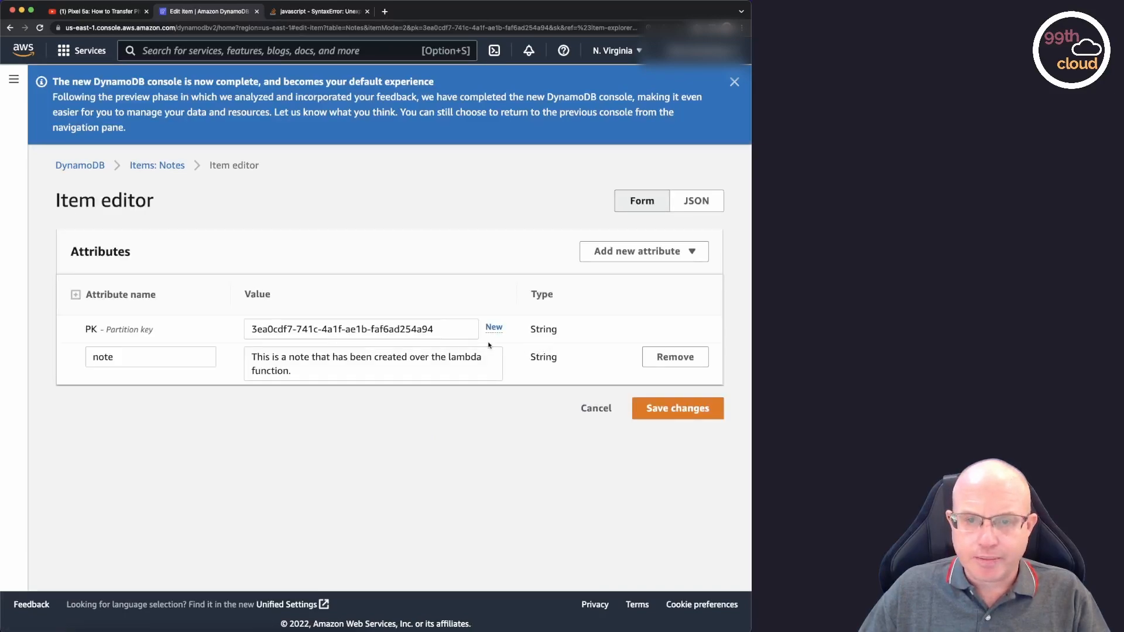
left_click(596, 408)
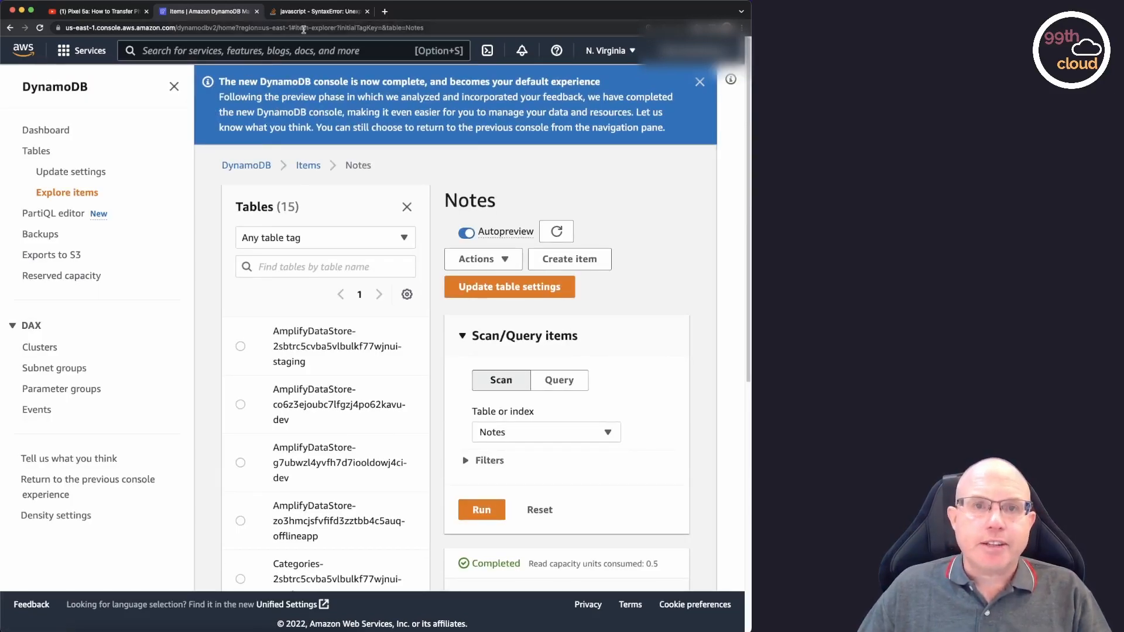
Return to the Lambda service by searching for lambda and open the addNote function's test configuration.
left_click(251, 53)
type("lambda")
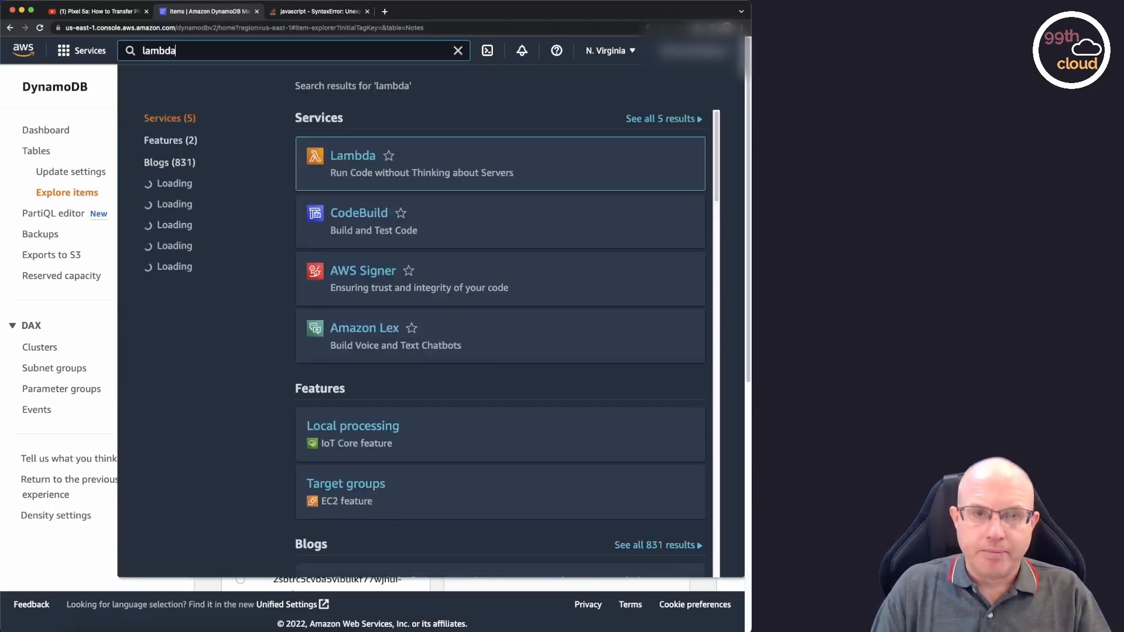
left_click(354, 161)
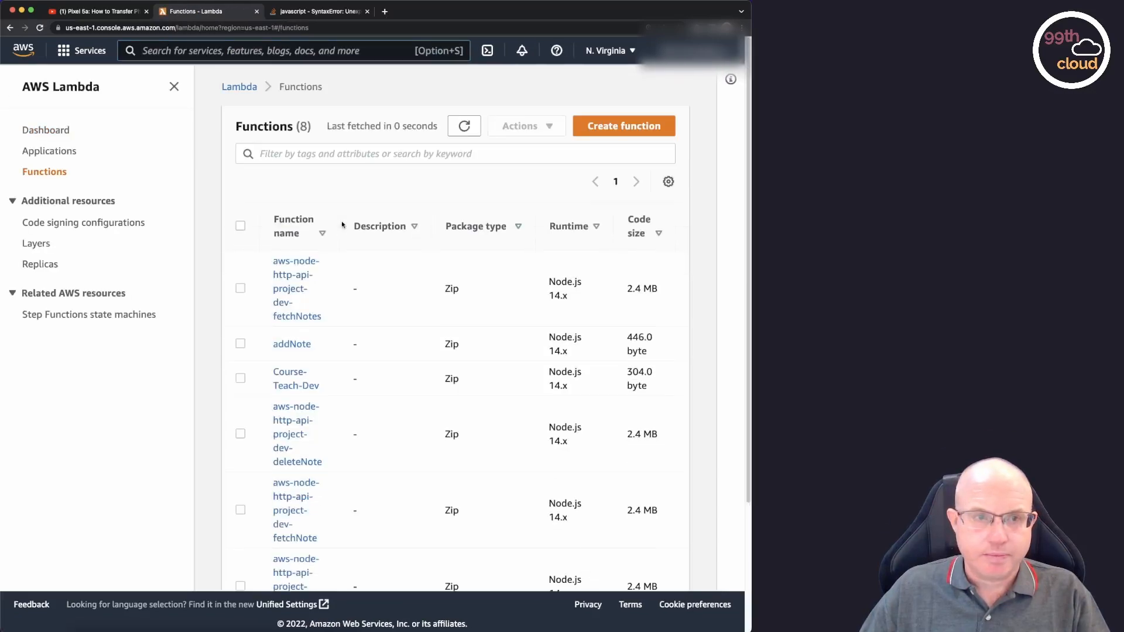
scroll(351, 234, "down", 3)
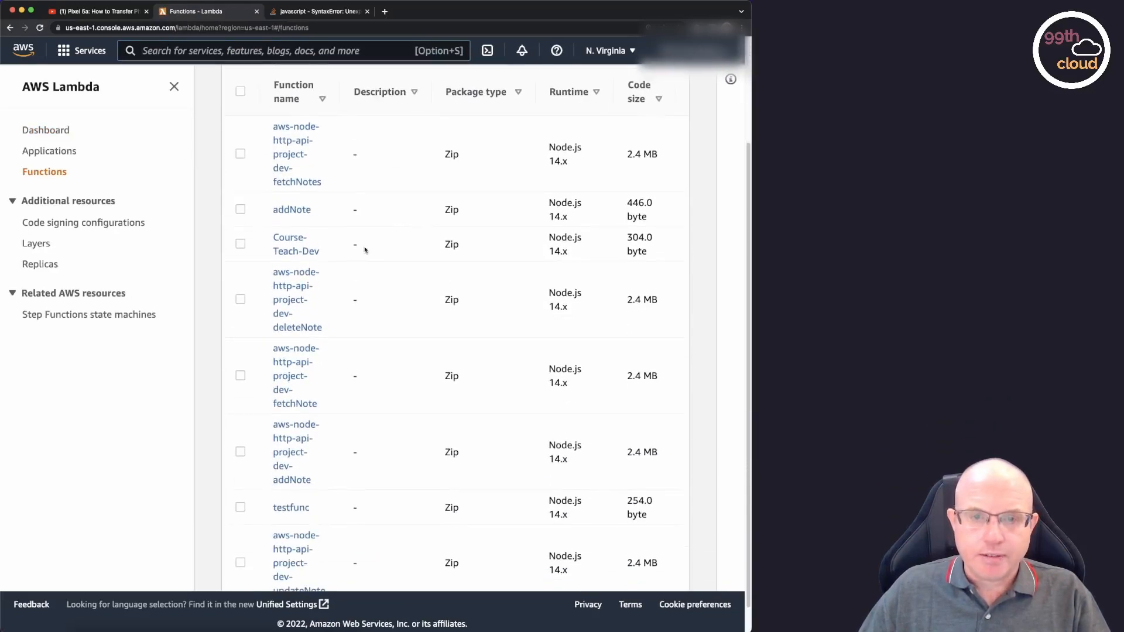
left_click(291, 209)
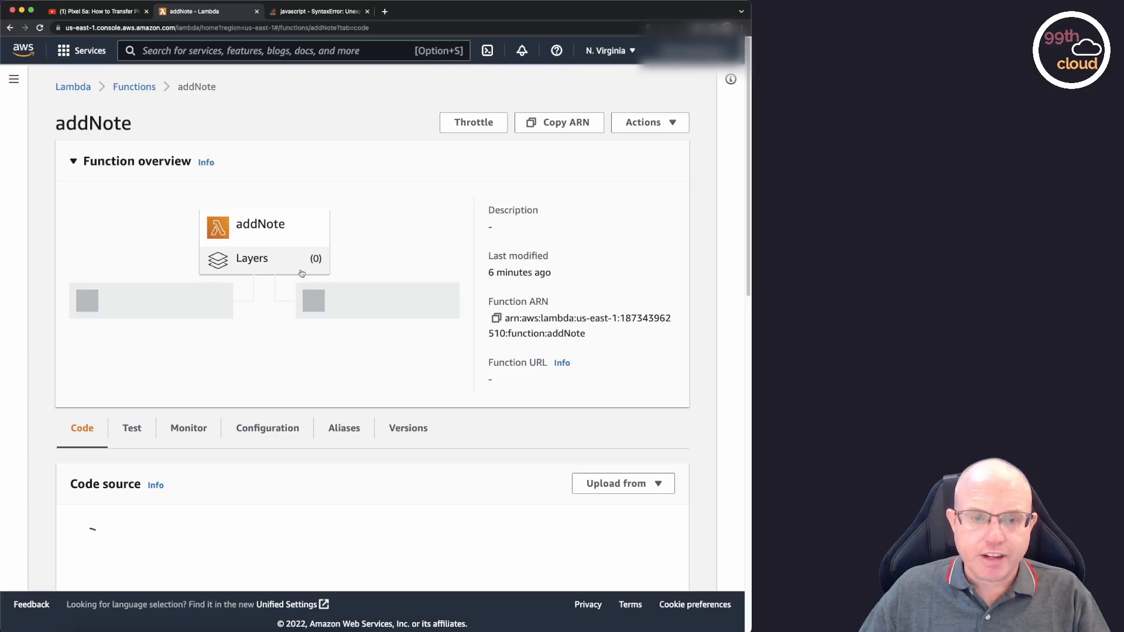
scroll(301, 272, "down", 5)
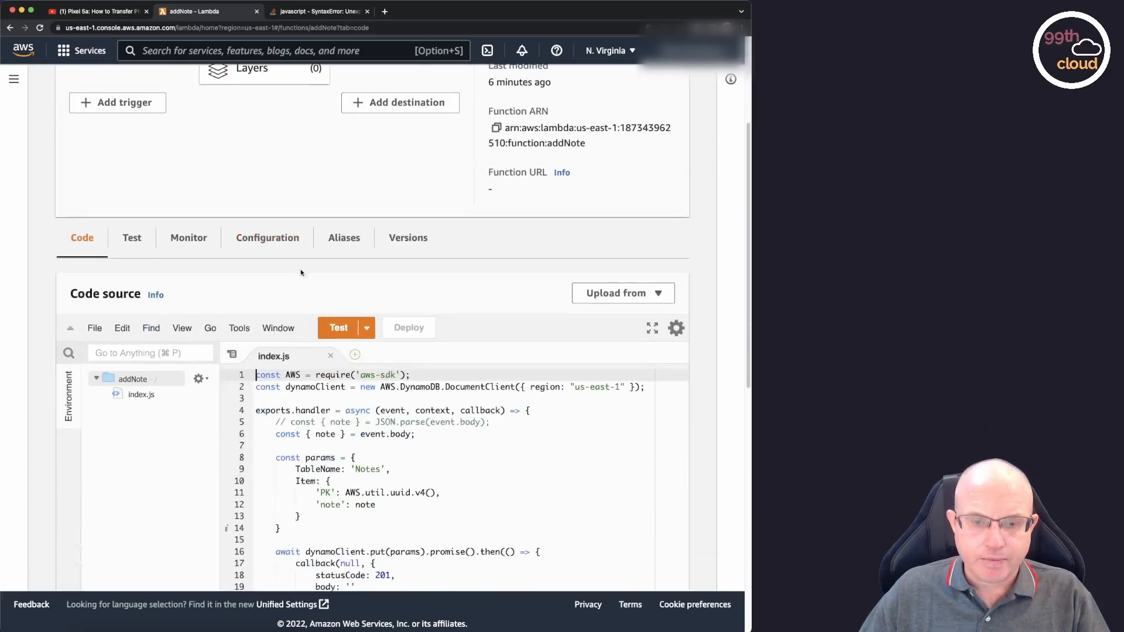
left_click(130, 169)
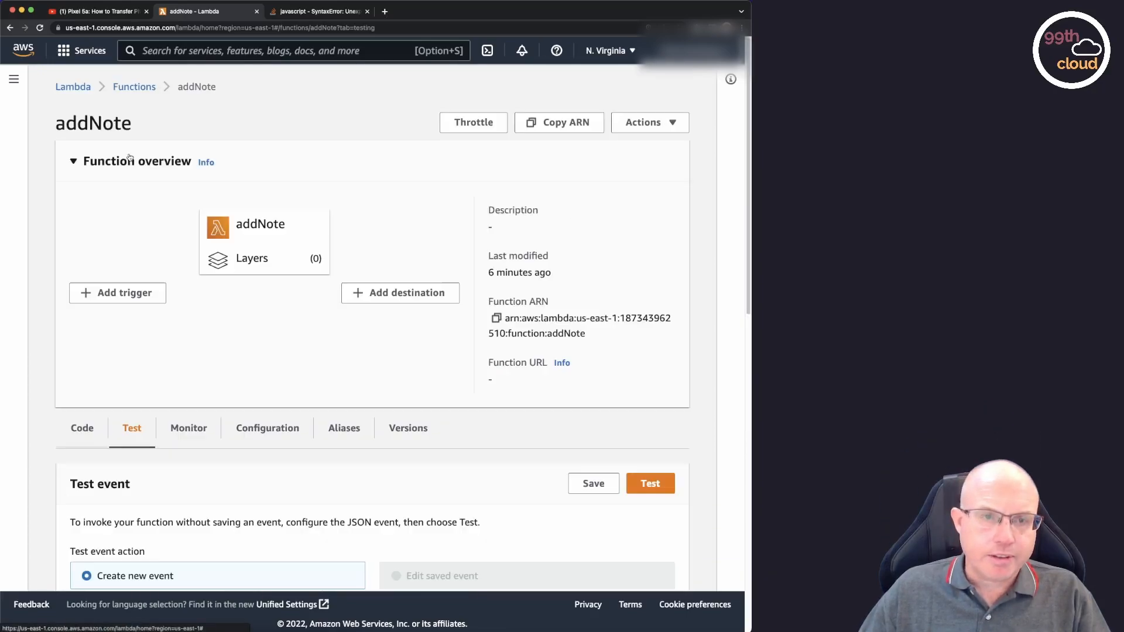
Name the new addNote test event TestEvent.
scroll(272, 367, "down", 5)
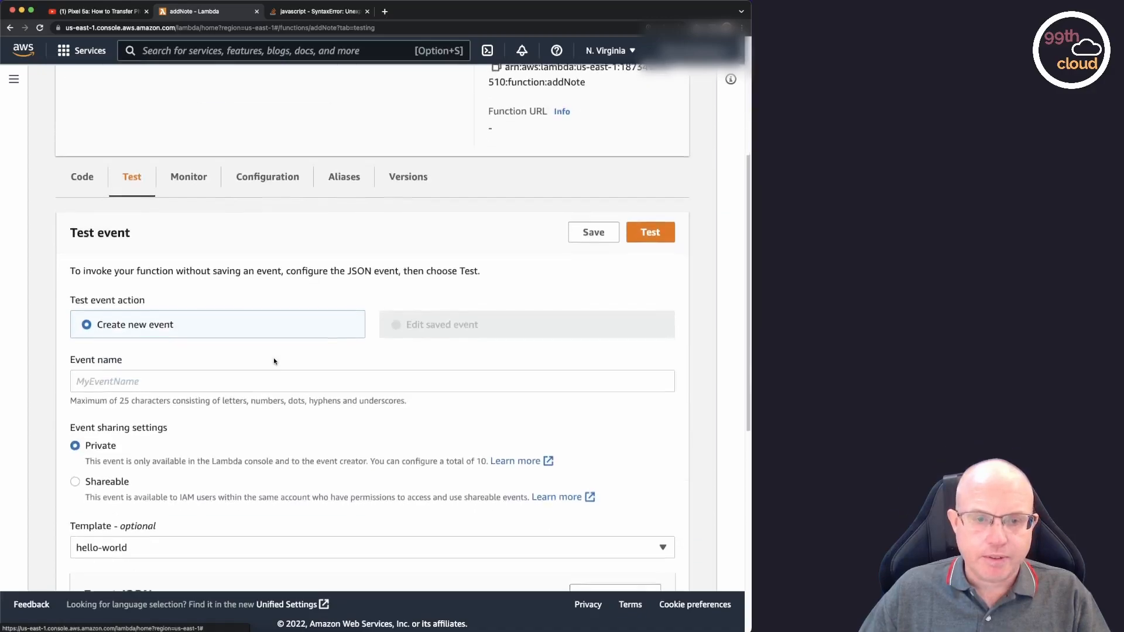
left_click(166, 335)
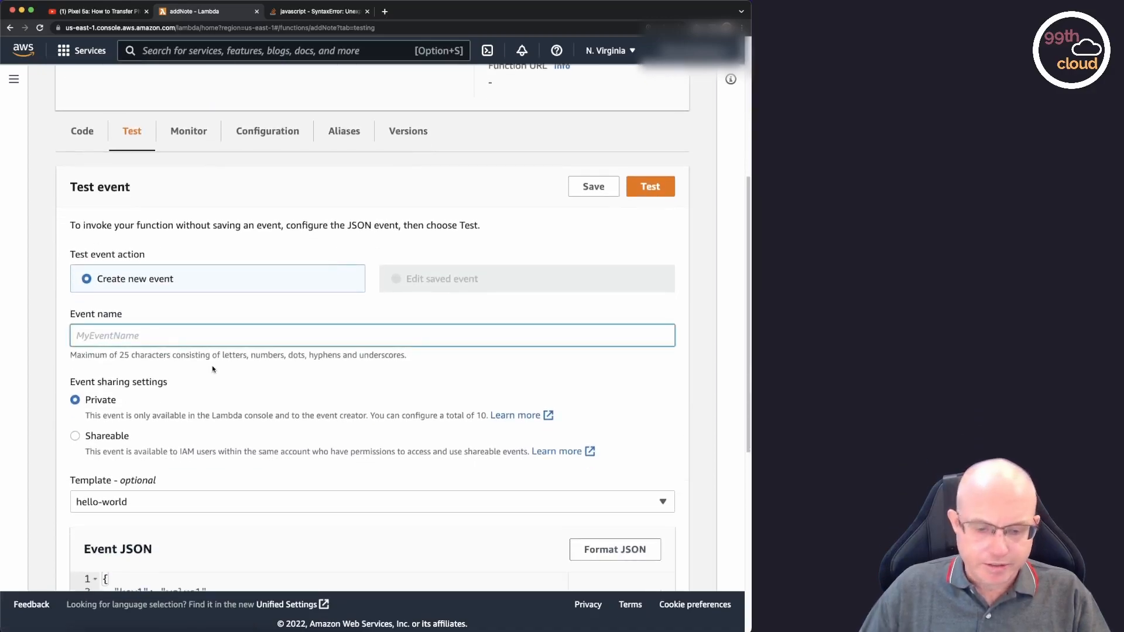
type("TestEvent")
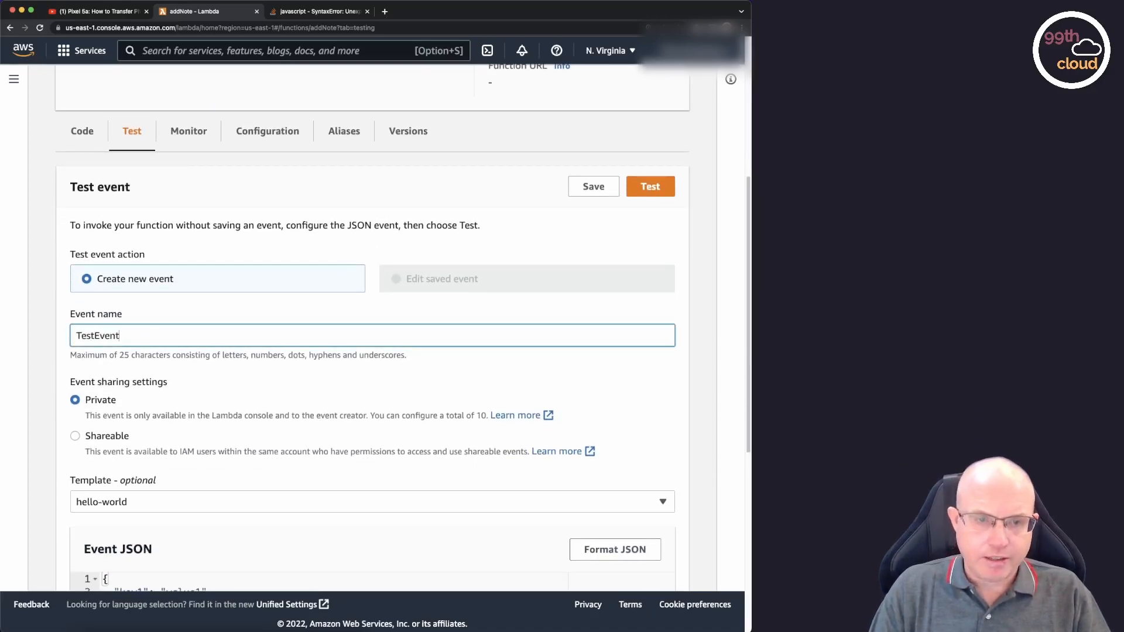
Replace the three sample key-value pairs in the event JSON with a "body" key holding an empty object.
scroll(237, 393, "down", 3)
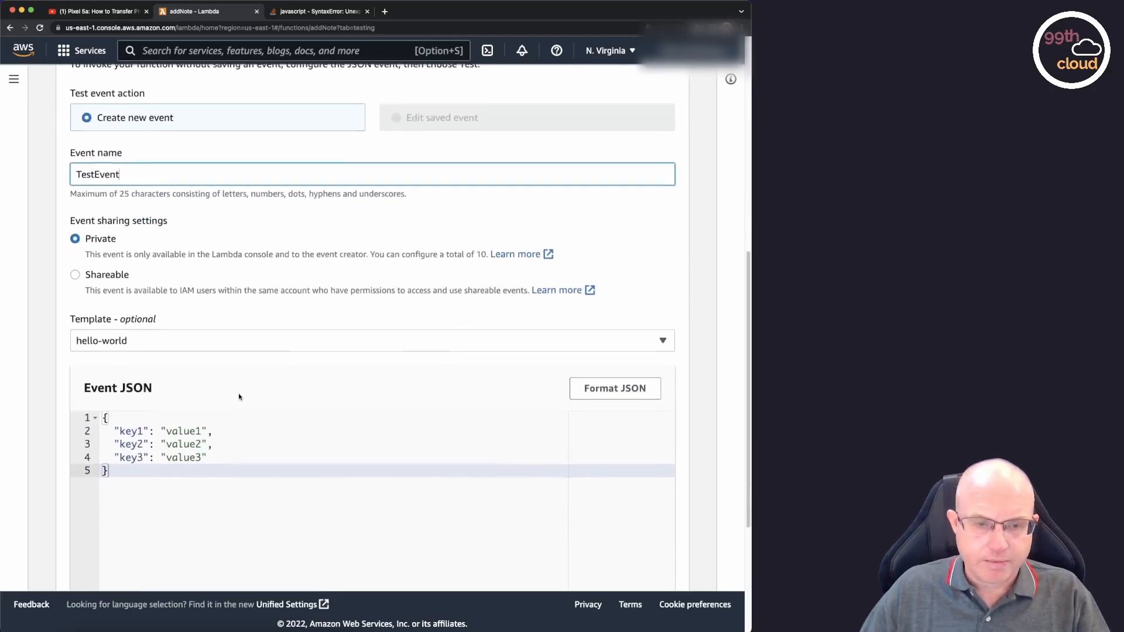
left_click_drag(209, 457, 67, 431)
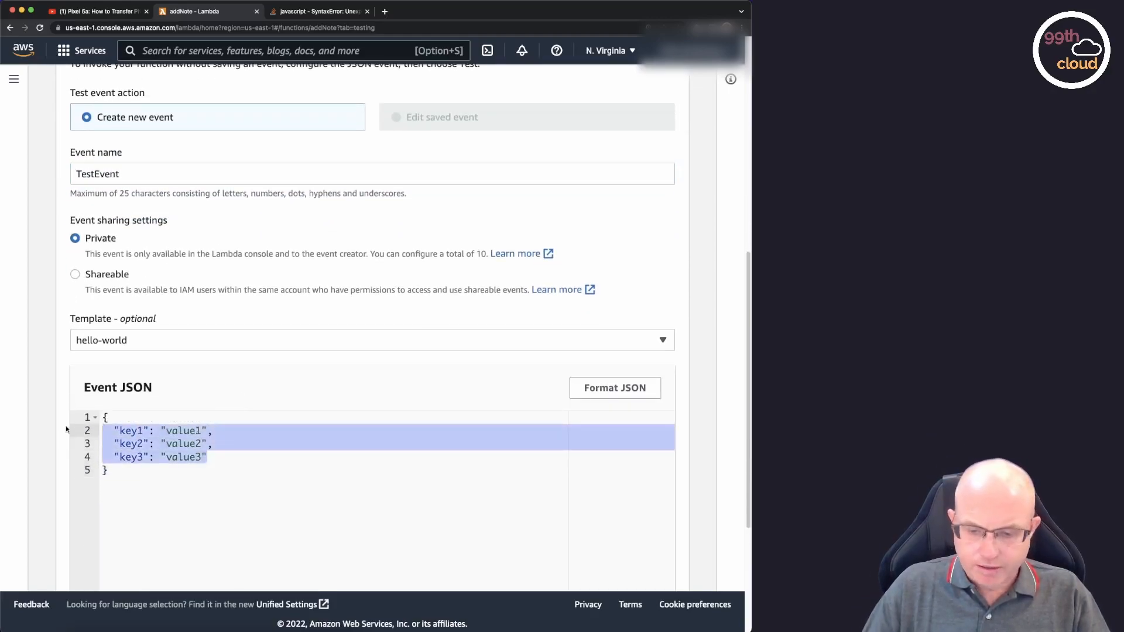
key("BackSpace")
key("Tab")
type("\"n")
key("BackSpace")
type("body\": {")
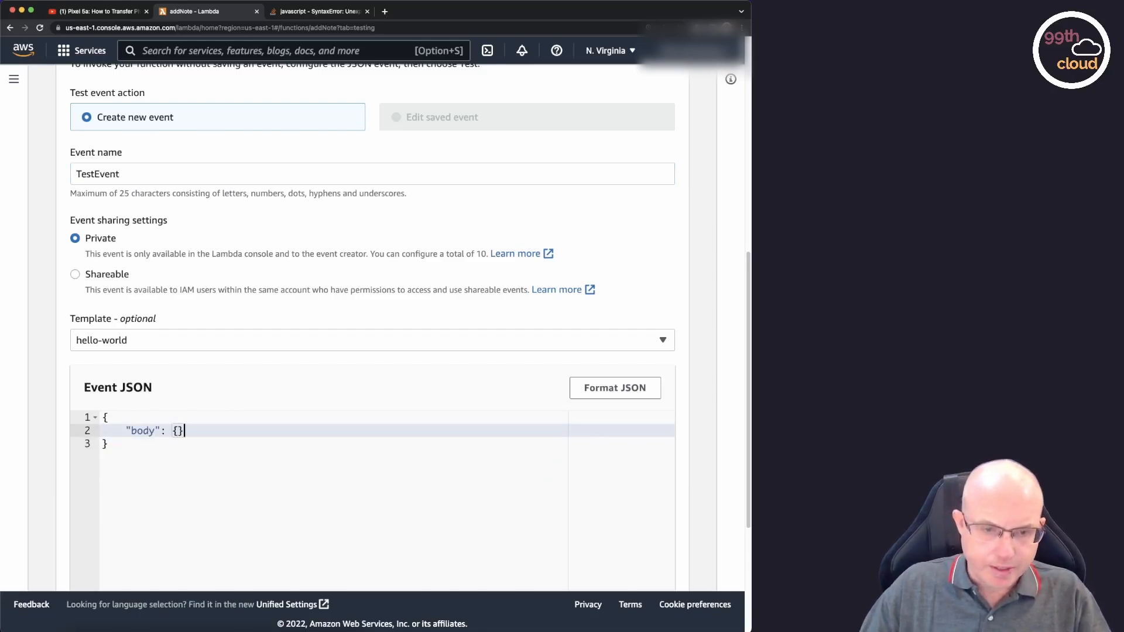
Add a "note" key inside the body object with the value "This is a second note from lambda.".
key("Return")
type("\"note")
type("\"")
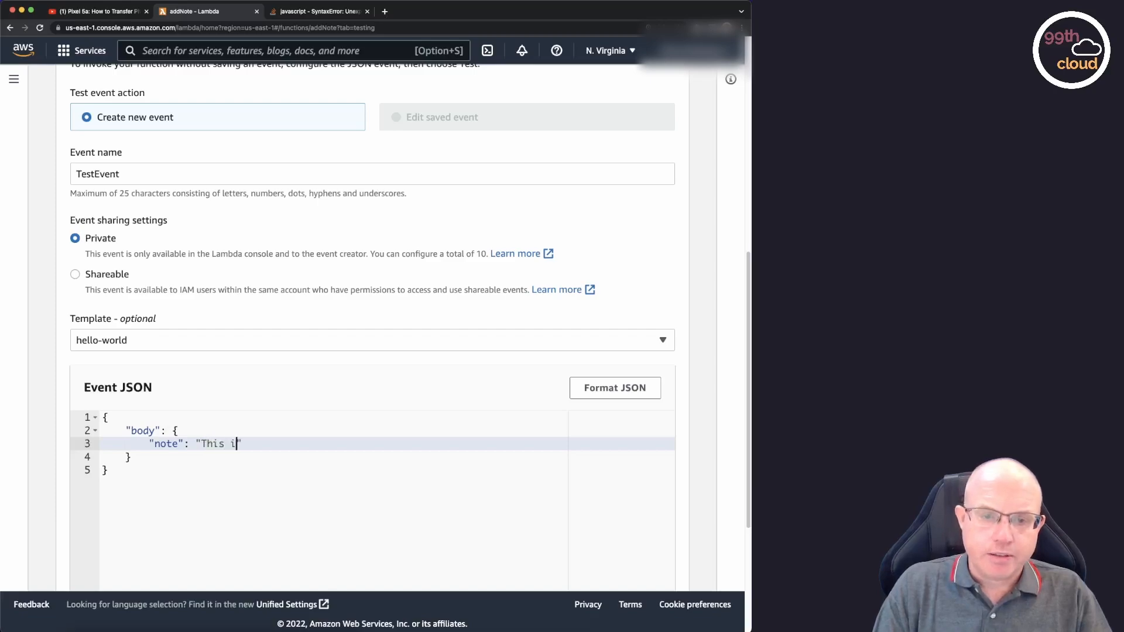
type(": \"This is a second note from ")
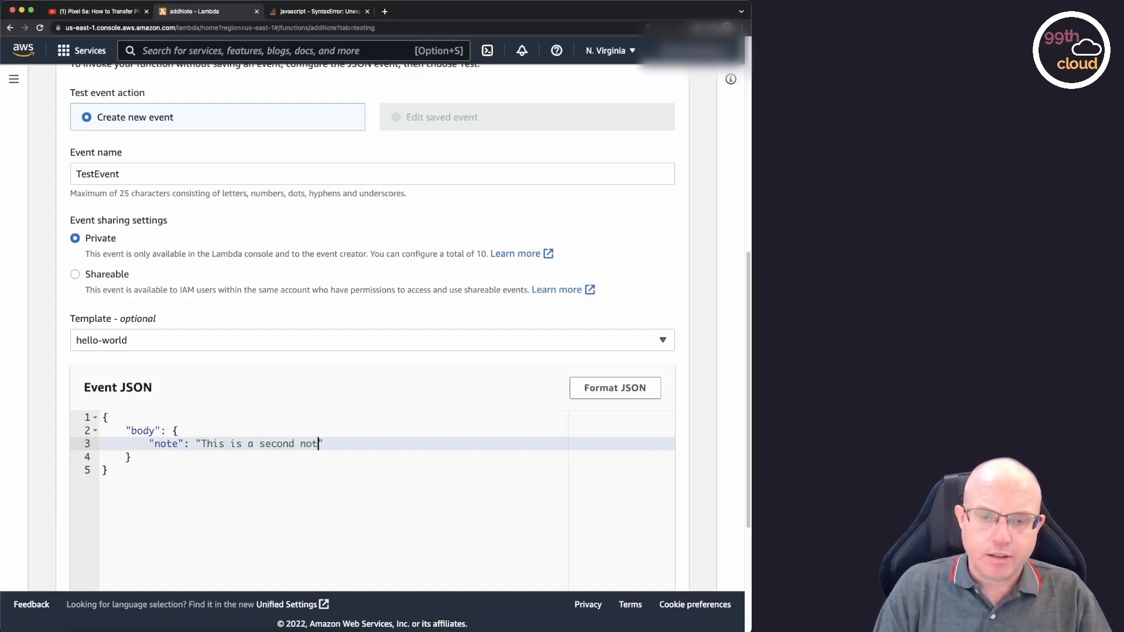
type("lambda.")
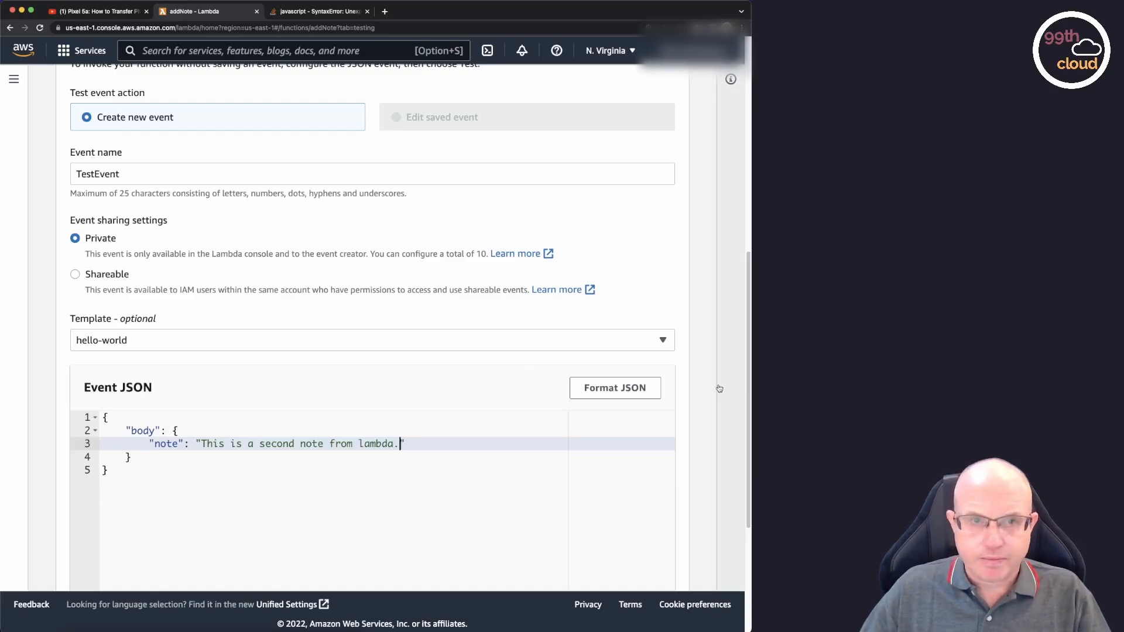
Run the addNote function with this test event and expand the details of the execution result.
scroll(720, 389, "down", 2)
scroll(720, 389, "up", 5)
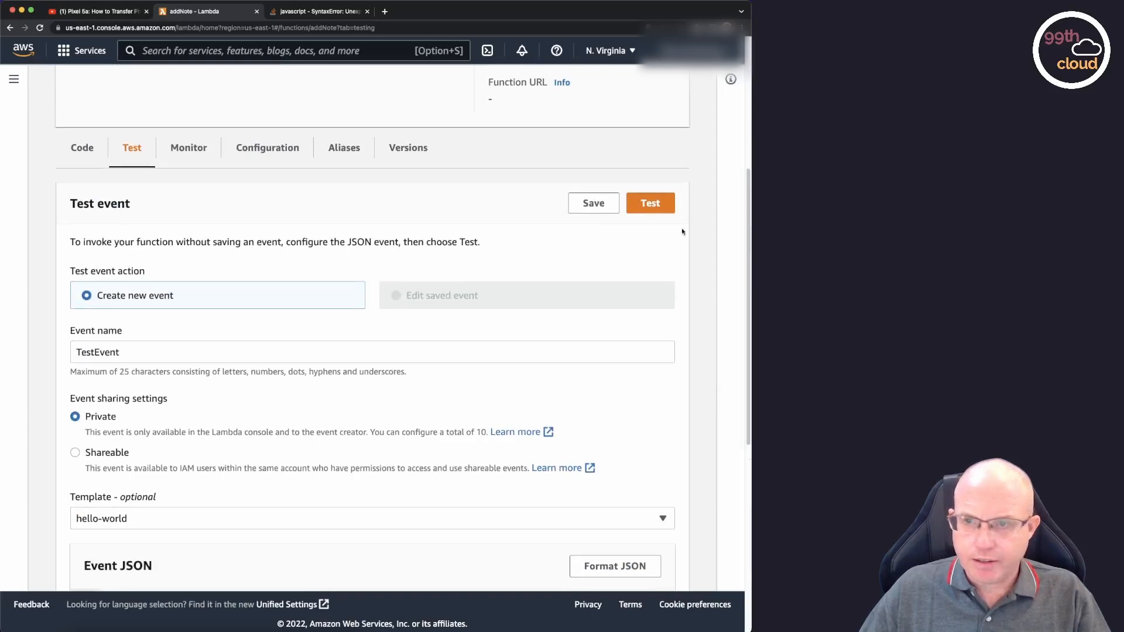
left_click(657, 204)
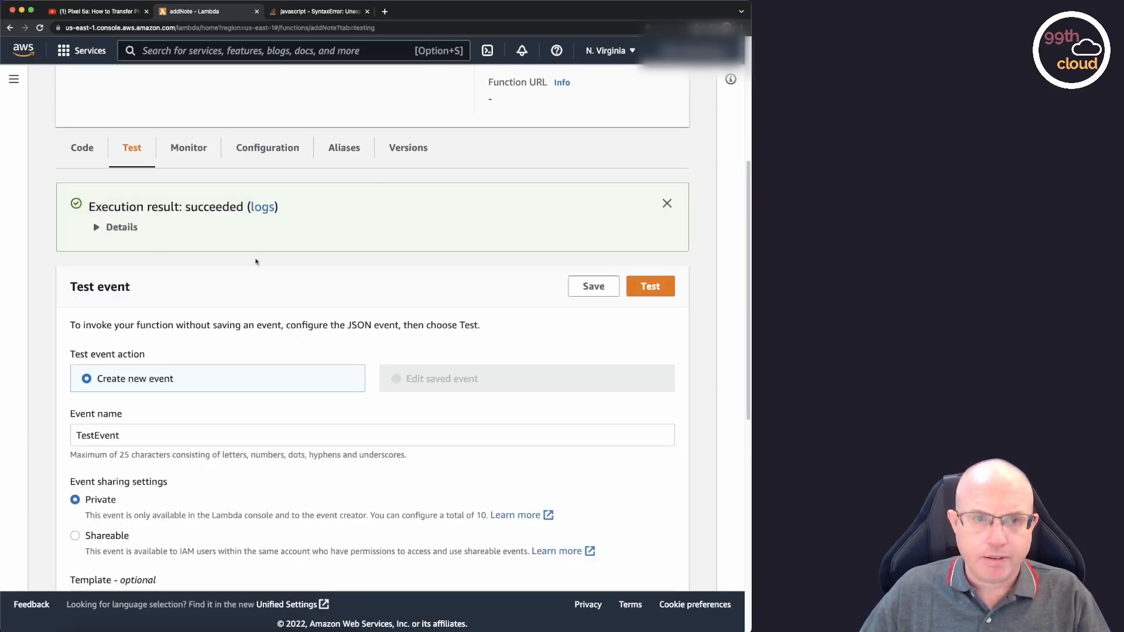
left_click(116, 234)
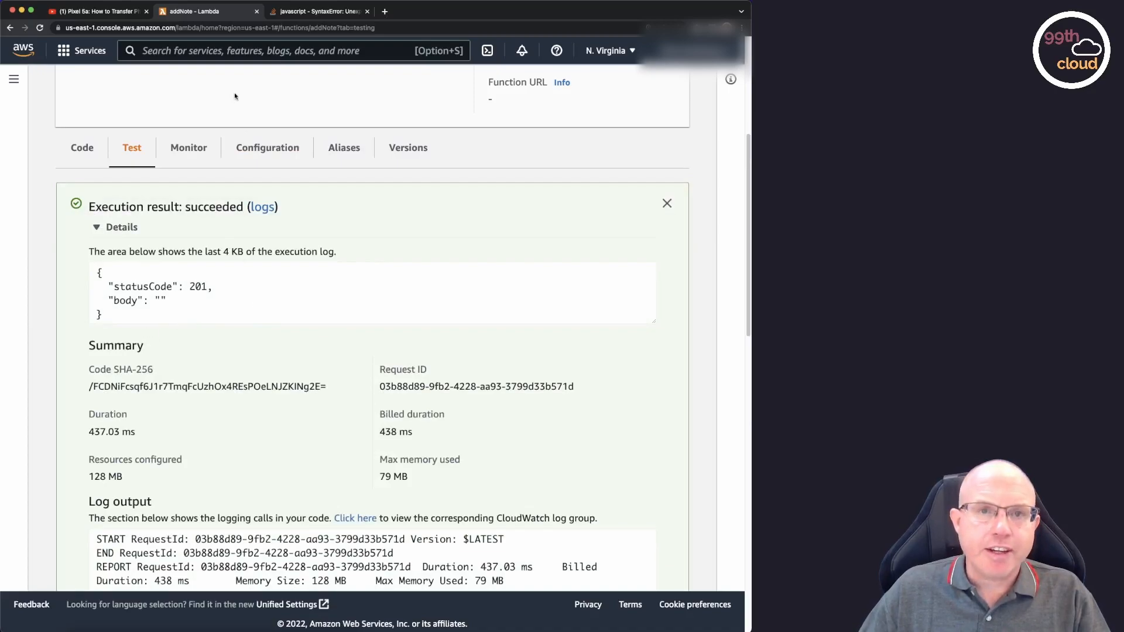
Go back to the DynamoDB service by searching for dynamodb and open the Notes table.
left_click(233, 52)
type("dynamodb")
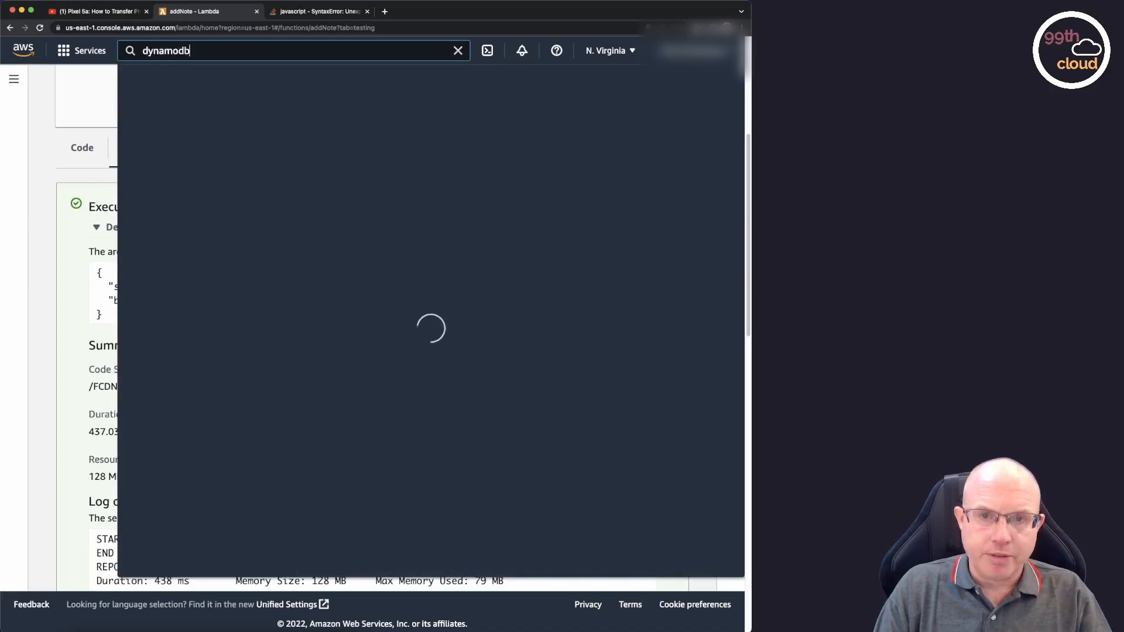
left_click(369, 162)
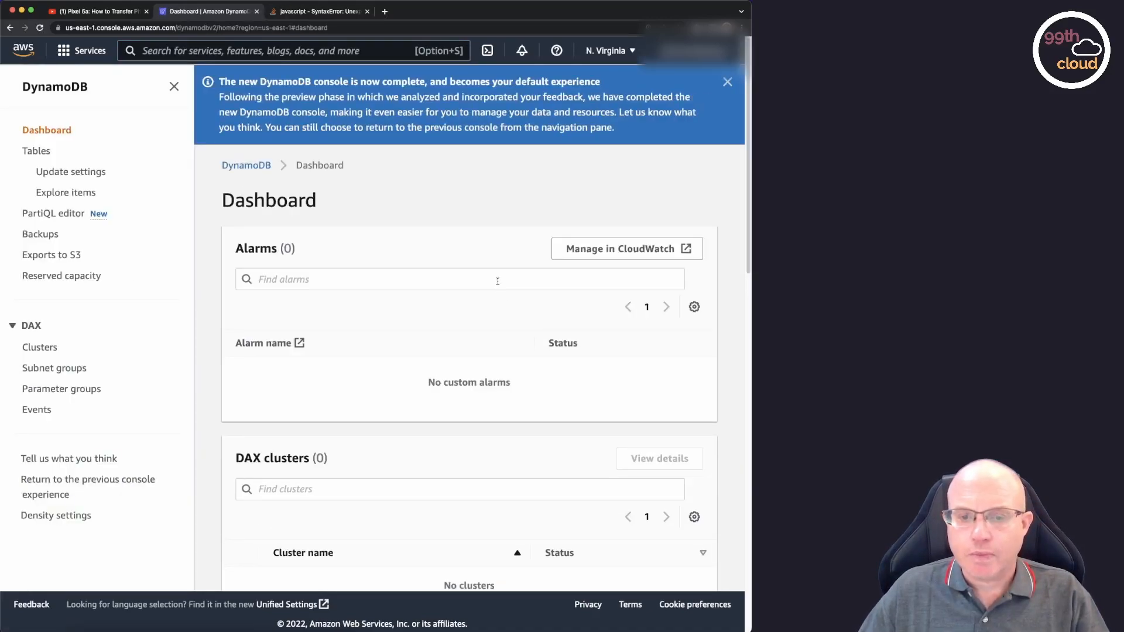
scroll(498, 281, "down", 5)
left_click(38, 155)
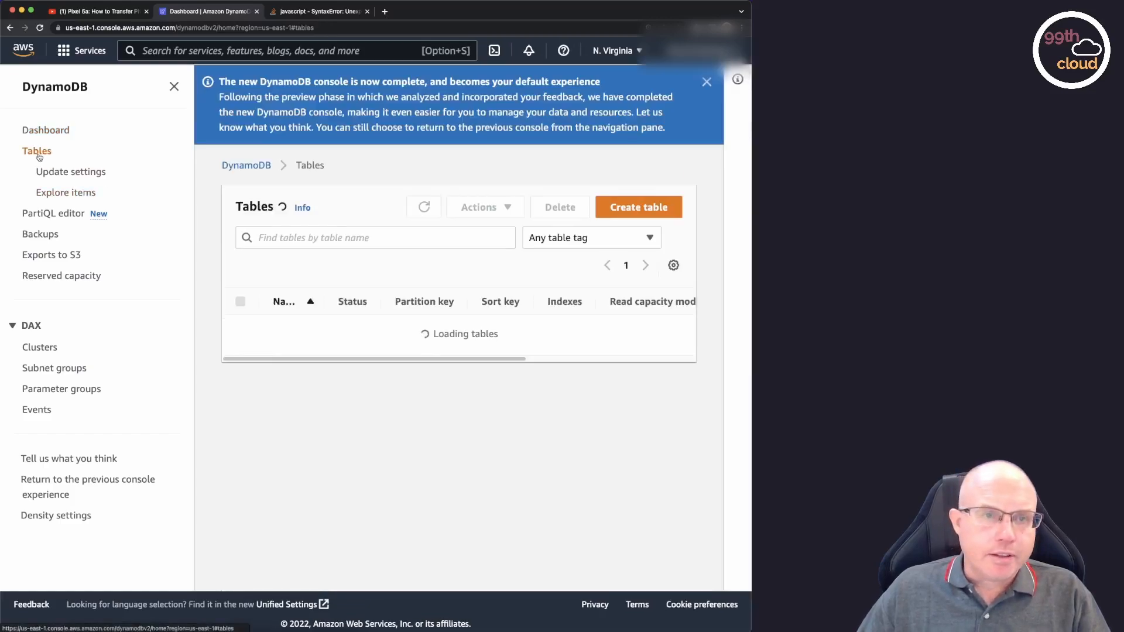
scroll(287, 433, "down", 5)
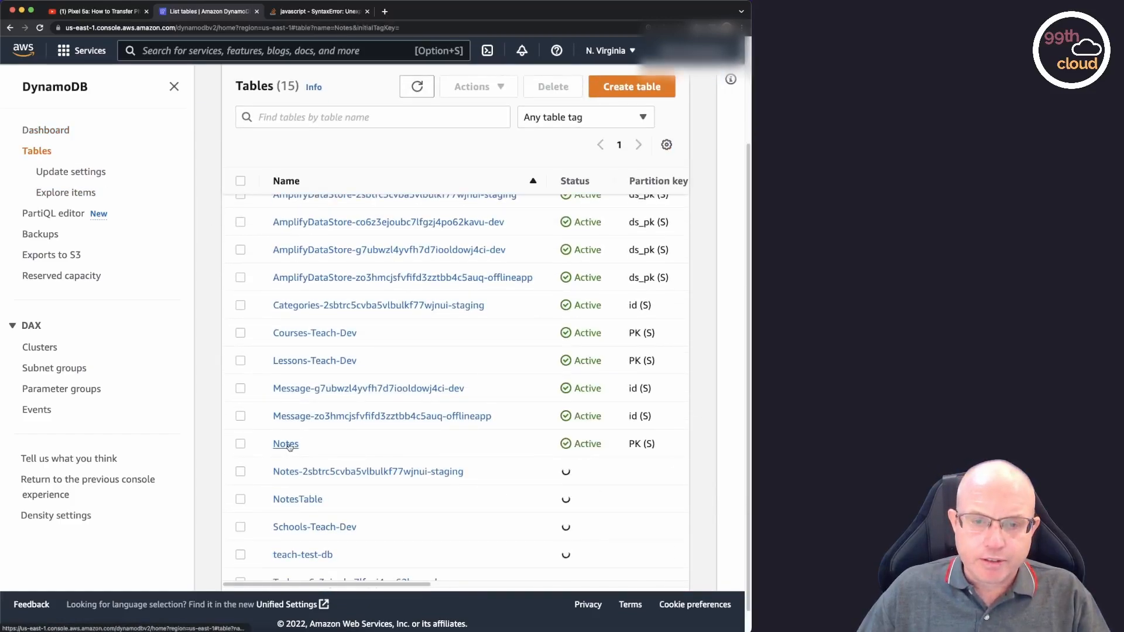
left_click(286, 444)
Explore the Notes table's items and open the second note in the item editor to check its attributes.
left_click(651, 106)
scroll(638, 261, "down", 5)
scroll(640, 261, "down", 1)
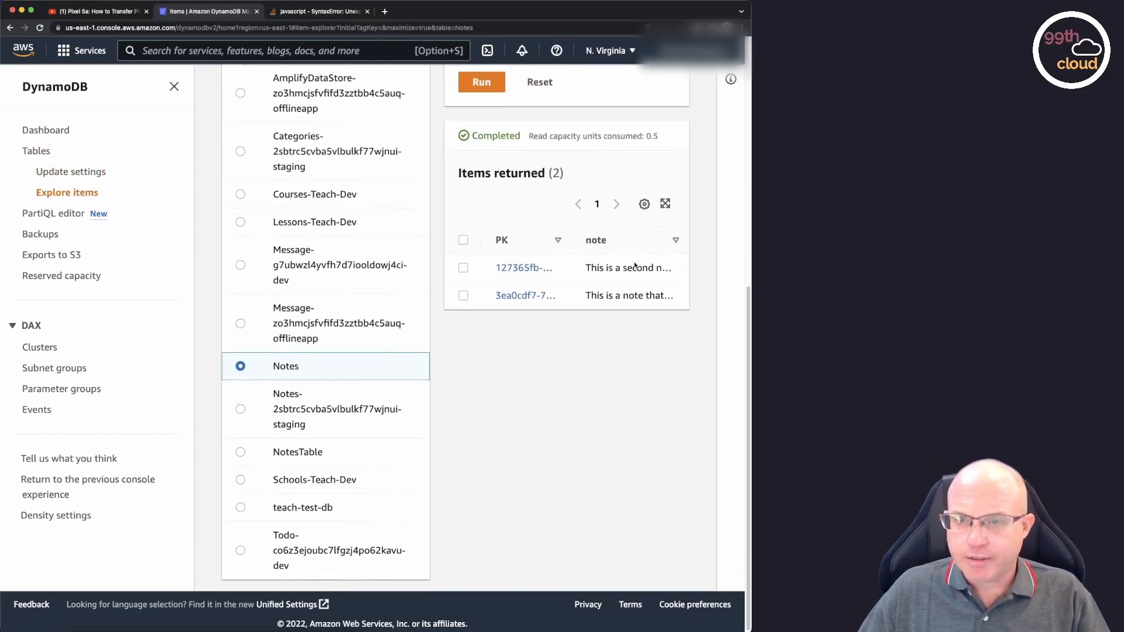
left_click(518, 267)
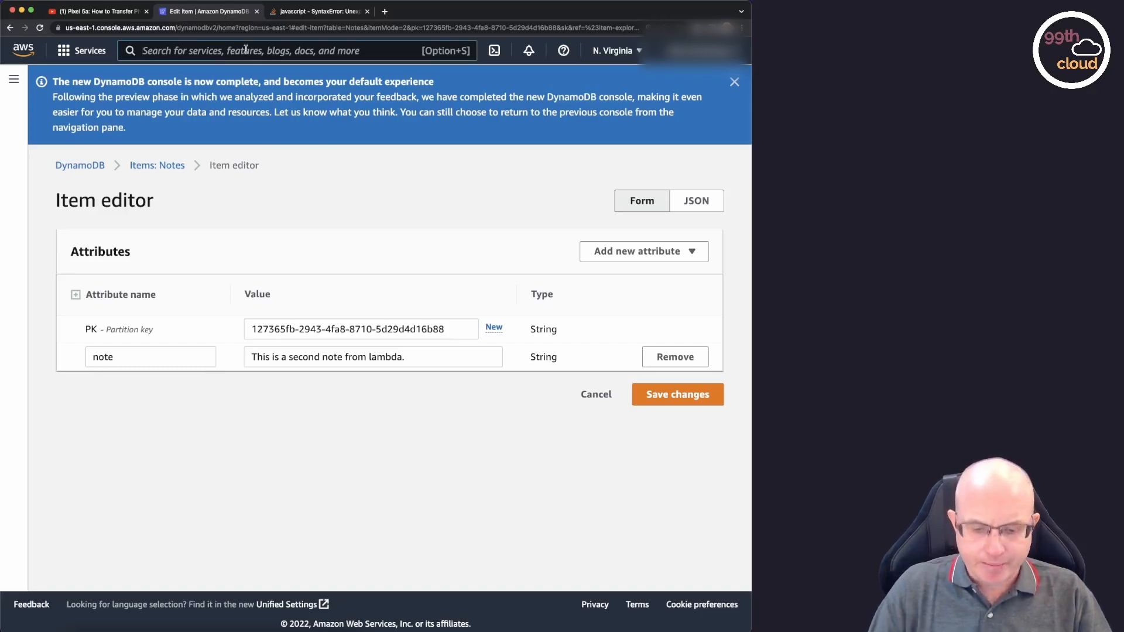
Go to the Lambda service by searching for lambda and start creating a from-scratch function named fetchNotes.
type("lambda")
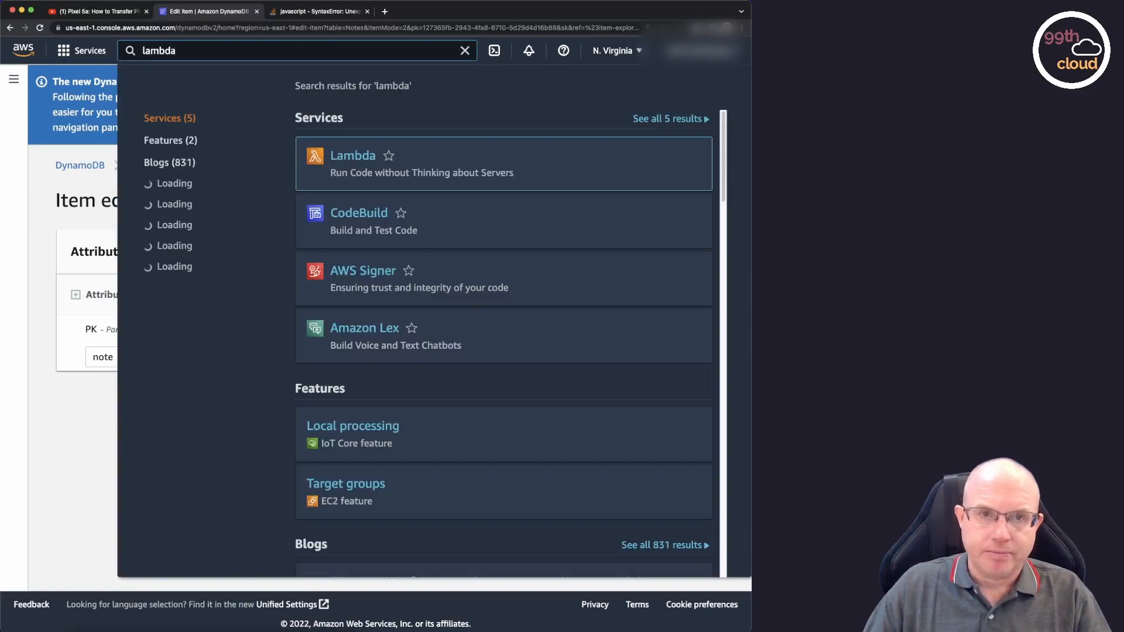
key("Return")
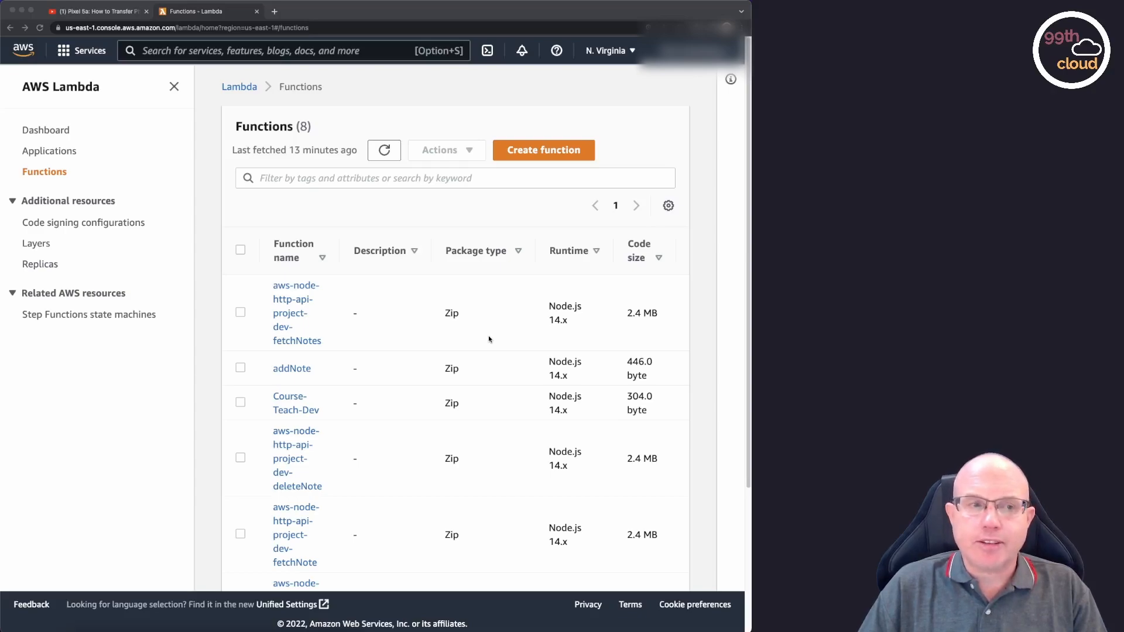
left_click(544, 154)
left_click(273, 390)
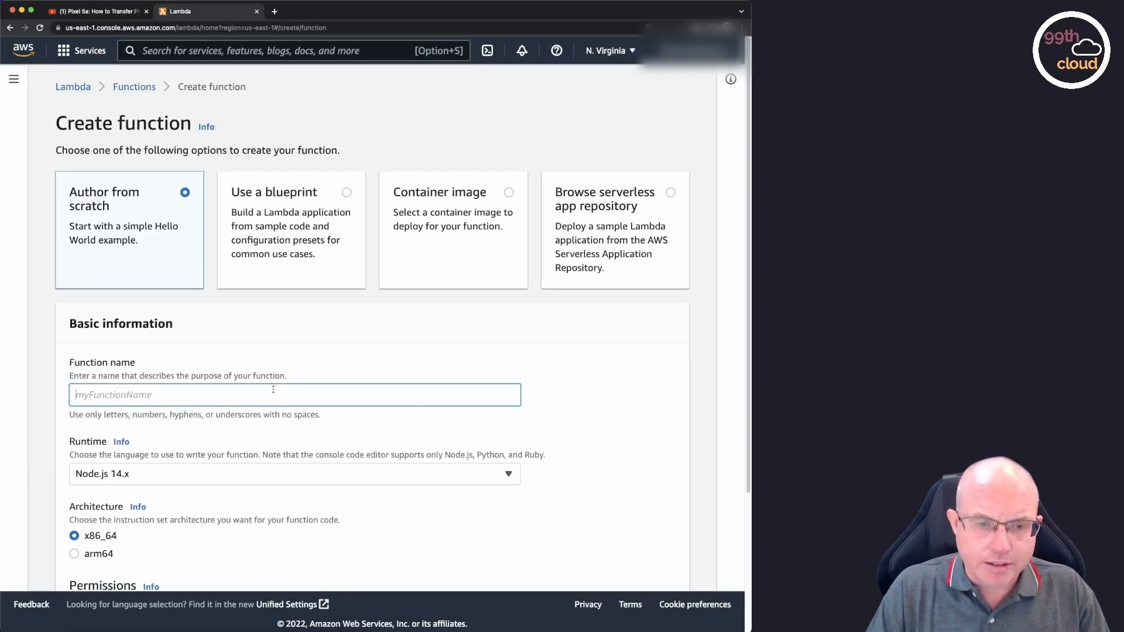
type("fetchN")
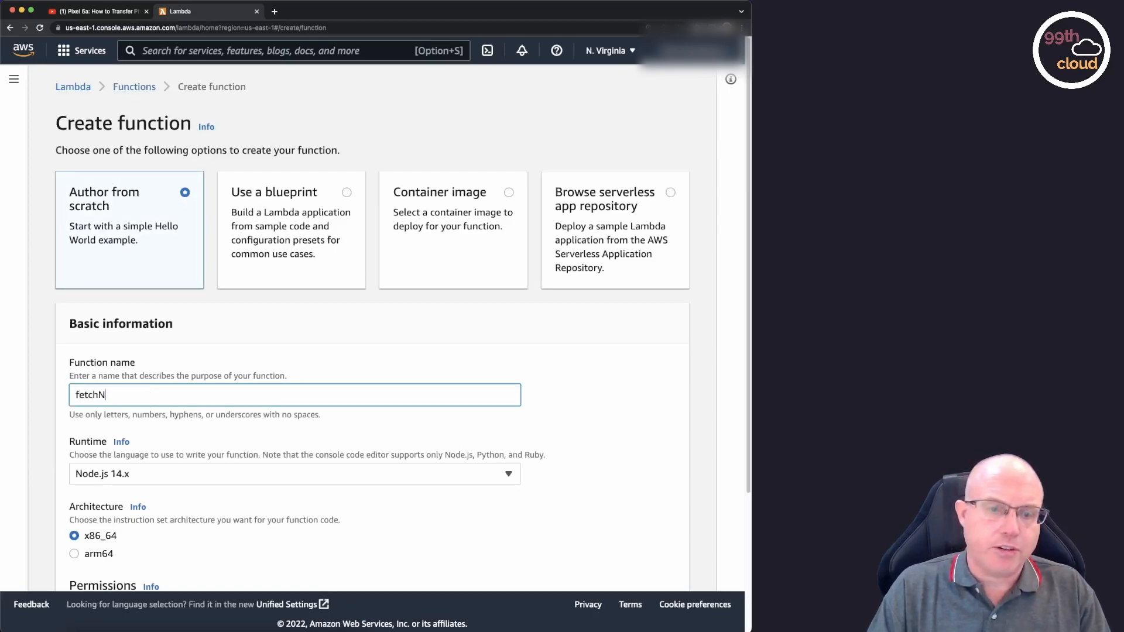
type("otes")
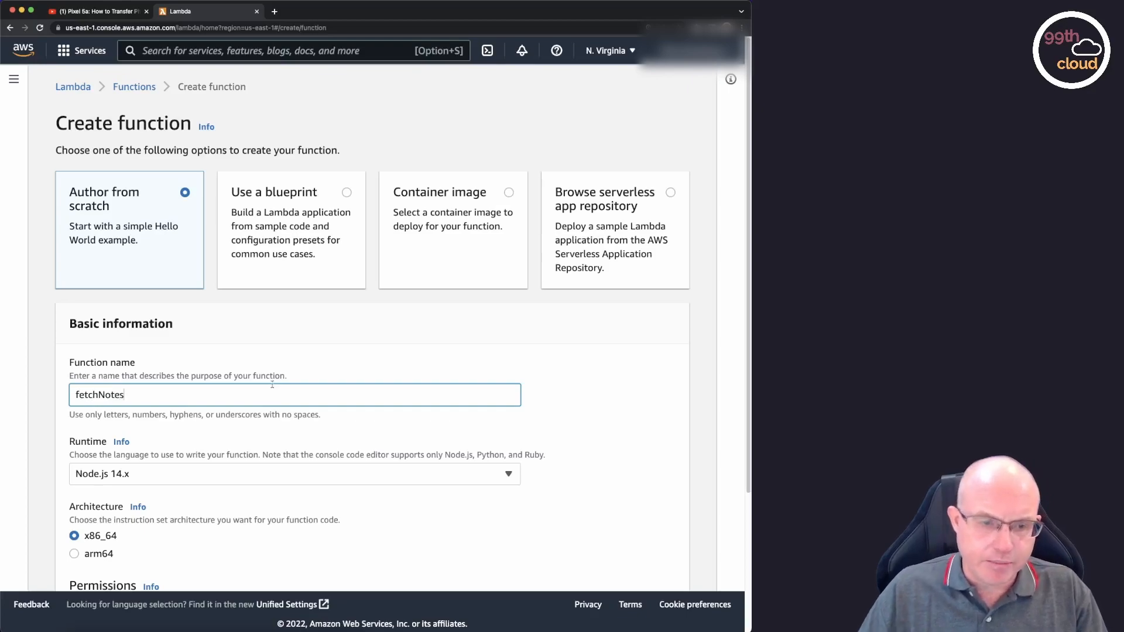
Assign the existing execution role Notes-Lambda-DynamoDB-Role, found by searching for notes, and create the fetchNotes function.
scroll(397, 406, "down", 5)
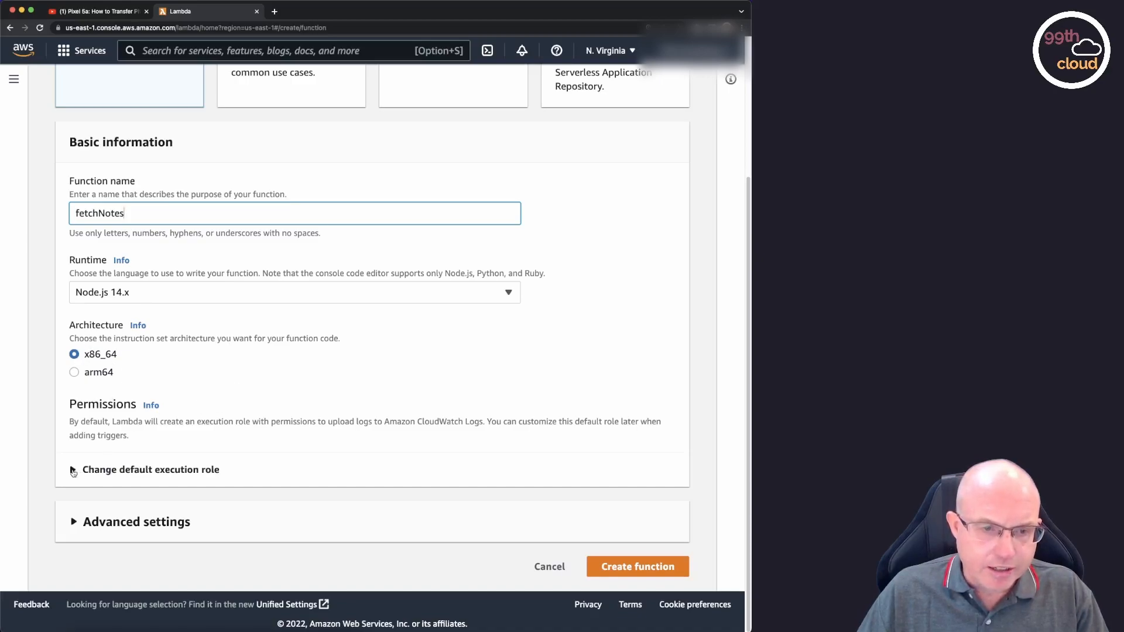
left_click(73, 470)
scroll(75, 375, "down", 3)
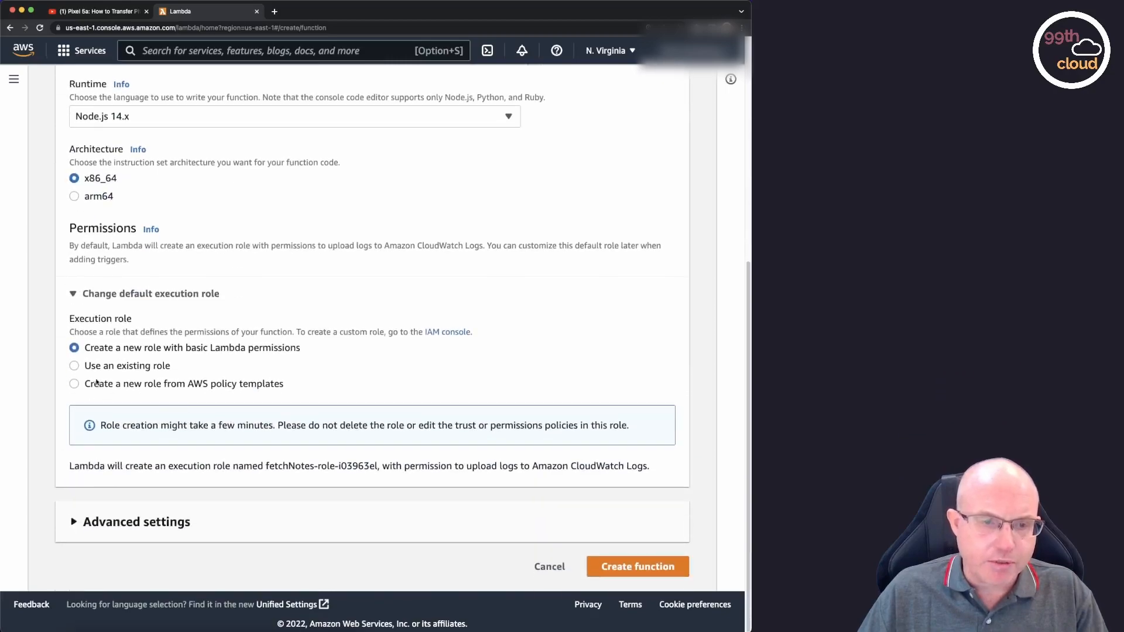
left_click(74, 365)
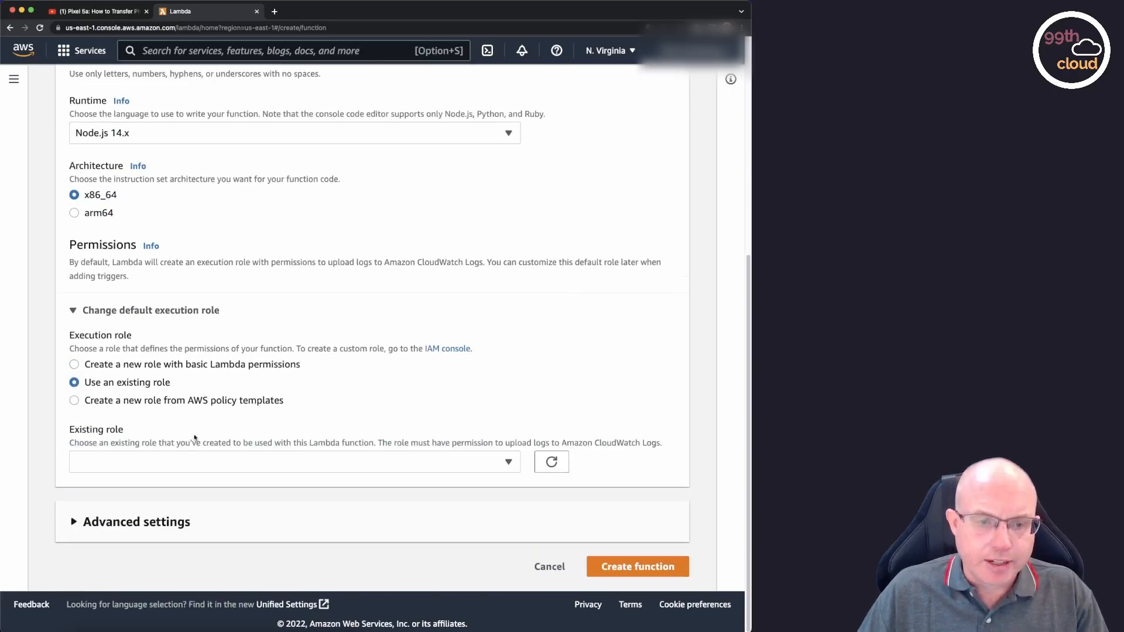
left_click(238, 459)
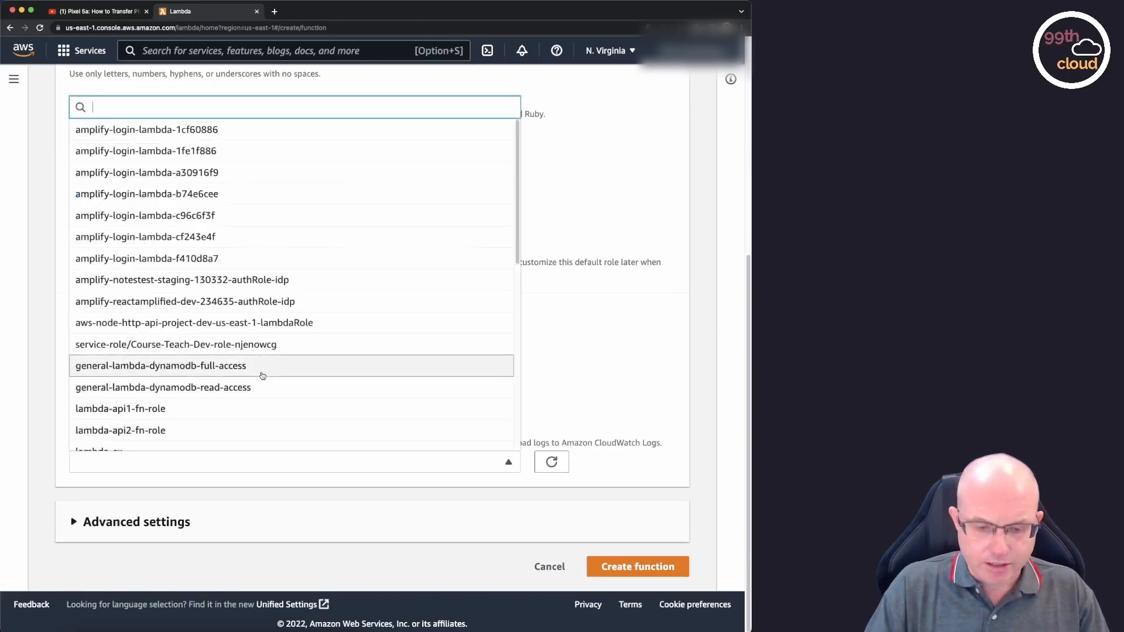
type("notes")
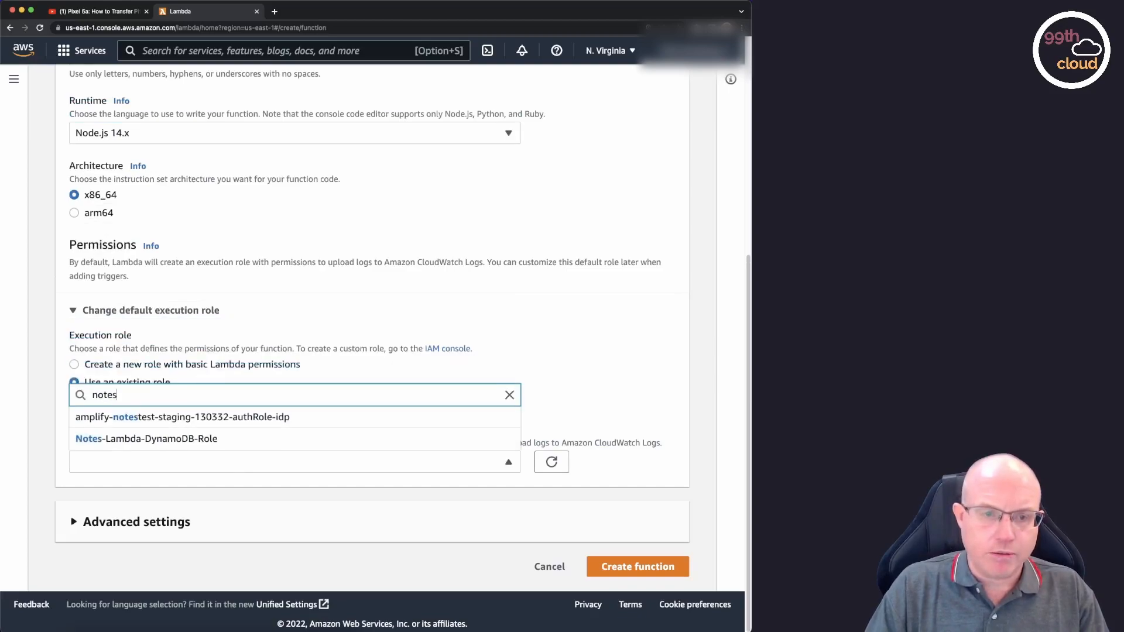
left_click(182, 440)
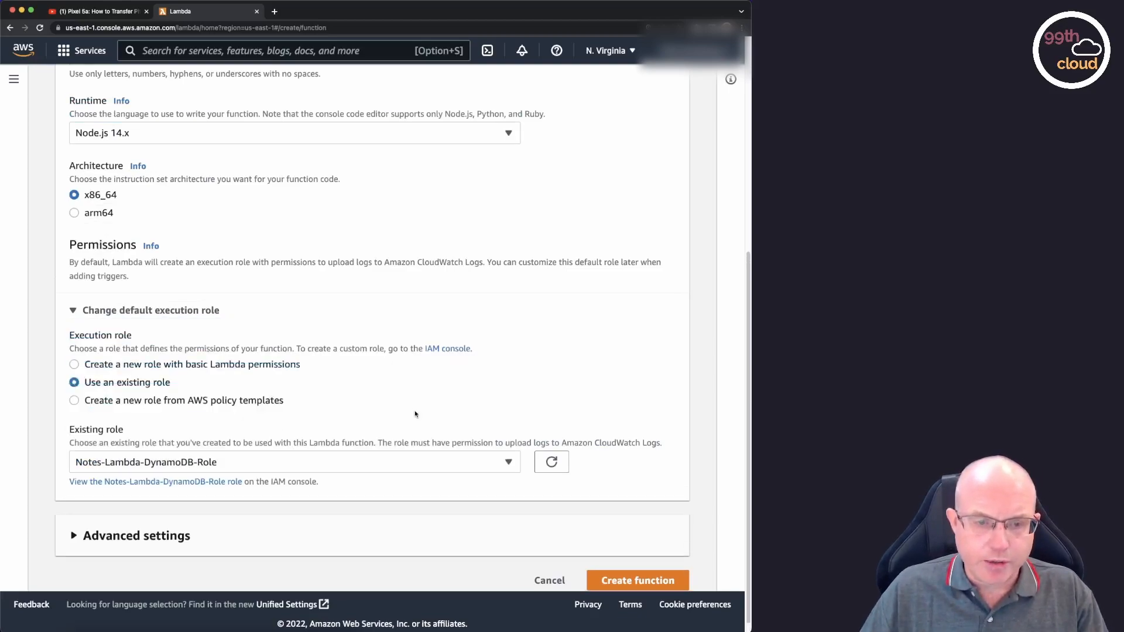
left_click(634, 582)
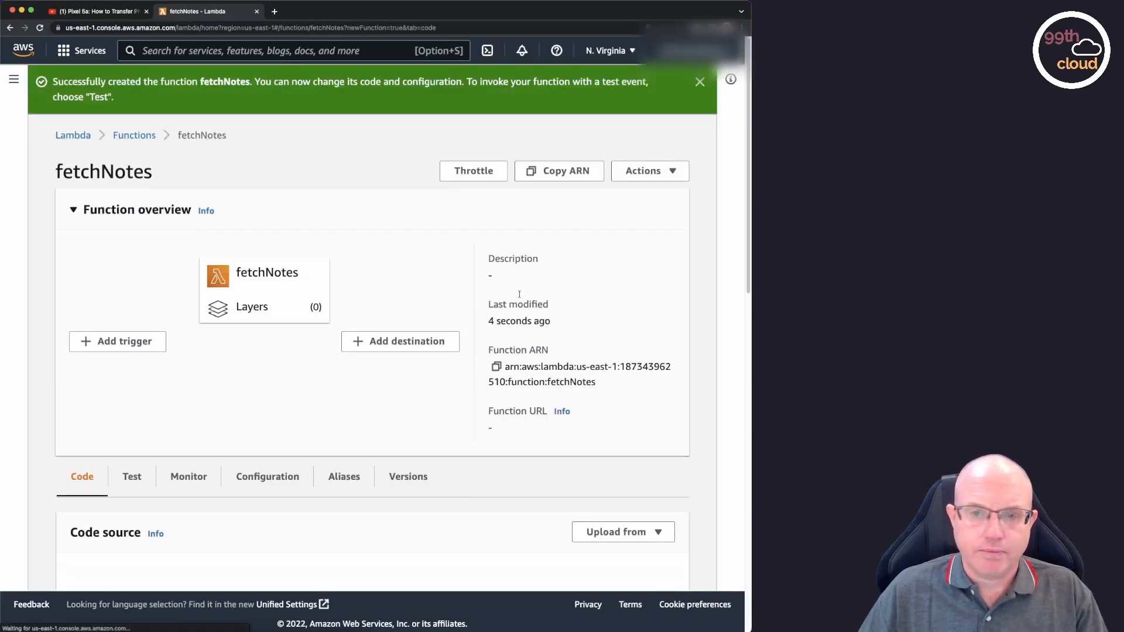
Replace the default code in index.js with the prepared handler that scans the Notes table and returns its items, and save the file.
scroll(515, 281, "down", 2)
scroll(508, 264, "down", 5)
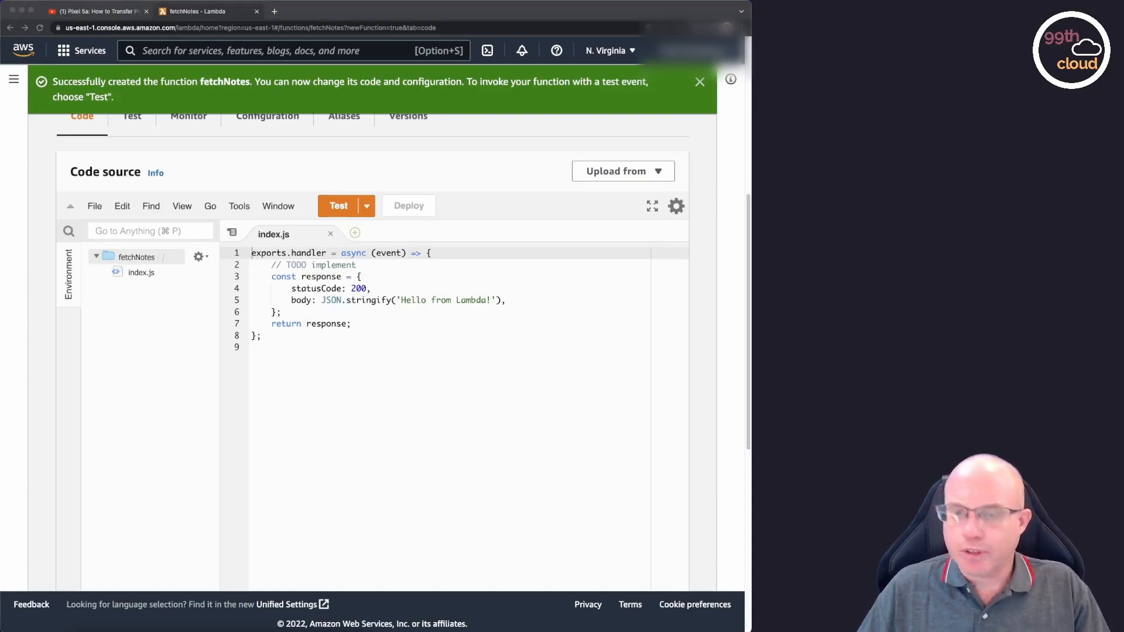
left_click(291, 337)
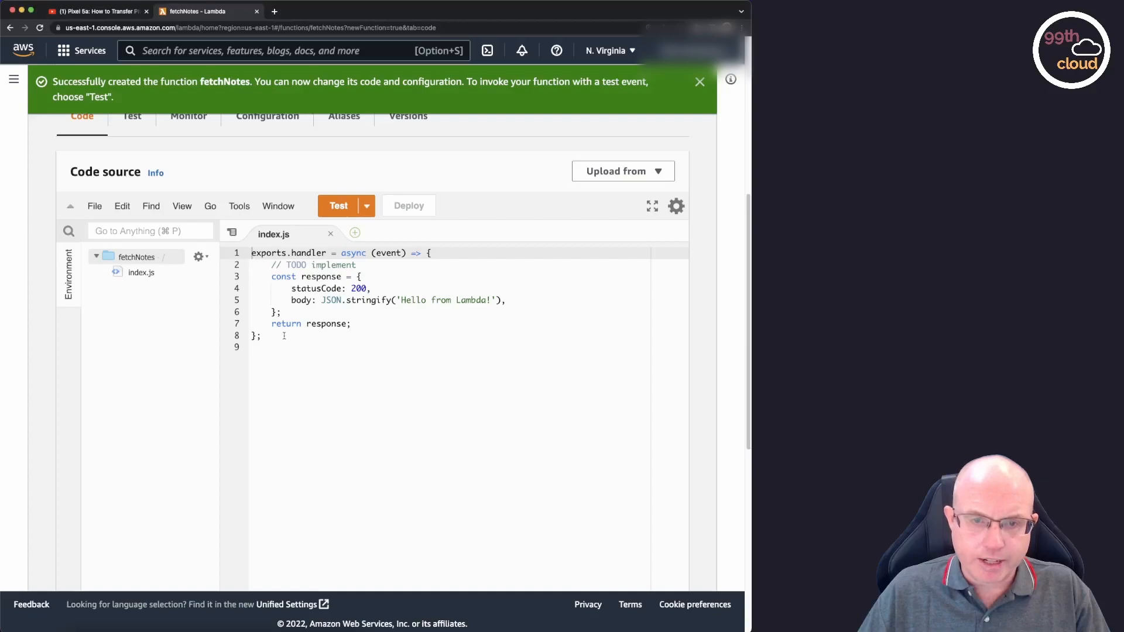
key("super+shift+Up")
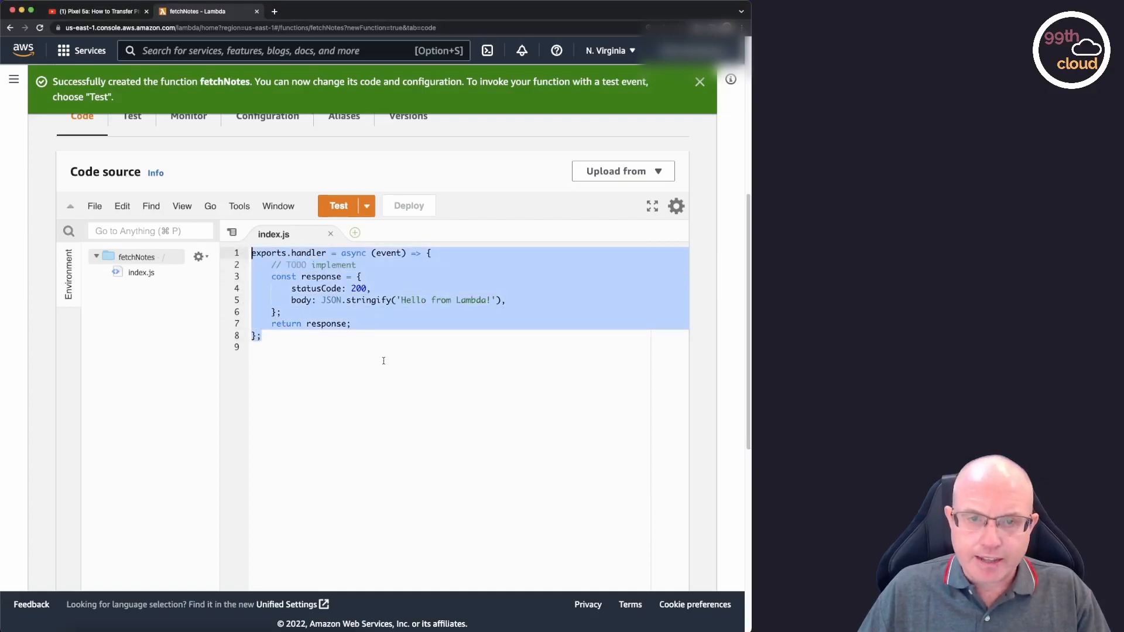
type("const AWS = require('aws-sdk'); const dynamoClient = new AWS.DynamoDB.DocumentClient({ region: 'us-east-1'});  exports.handler = async (event, context, callback) => {     const params = {         TableName: 'Notes'     }      return dynamoClient.scan(params).promise().then((notes) => {         callback(null, {             statusCode: 200,             body: notes.Items         });     }).catch((err) => {         console.error(err);     }); };")
key("super+s")
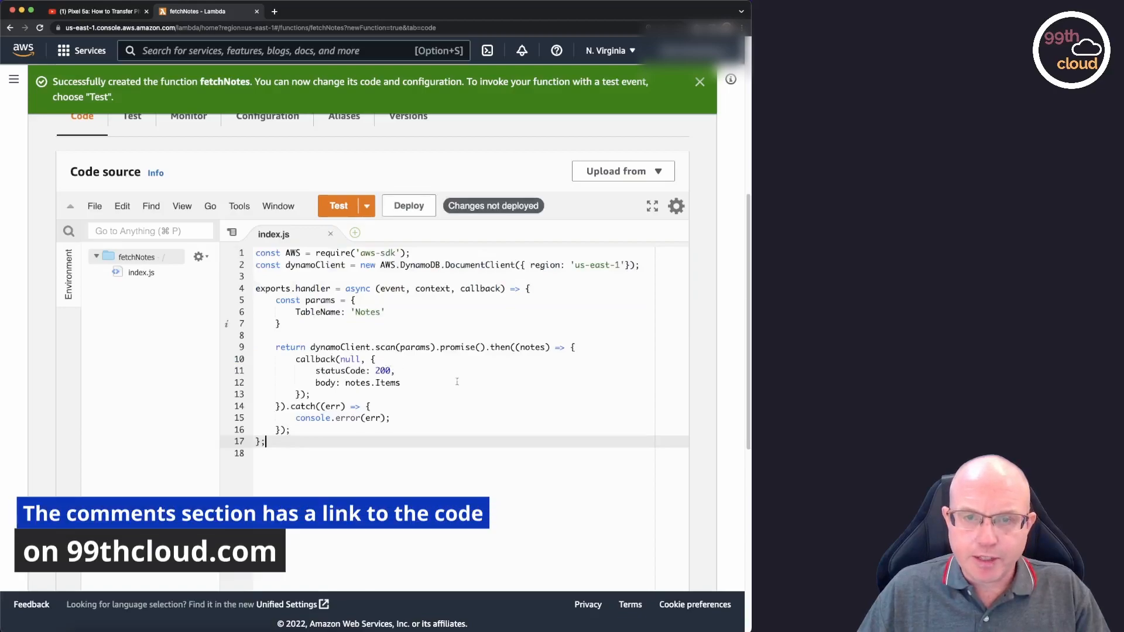
Review the handler code: the aws-sdk import, dynamoClient, the params with the table name, the scan call, the returned items and the error handling.
left_click_drag(411, 253, 256, 253)
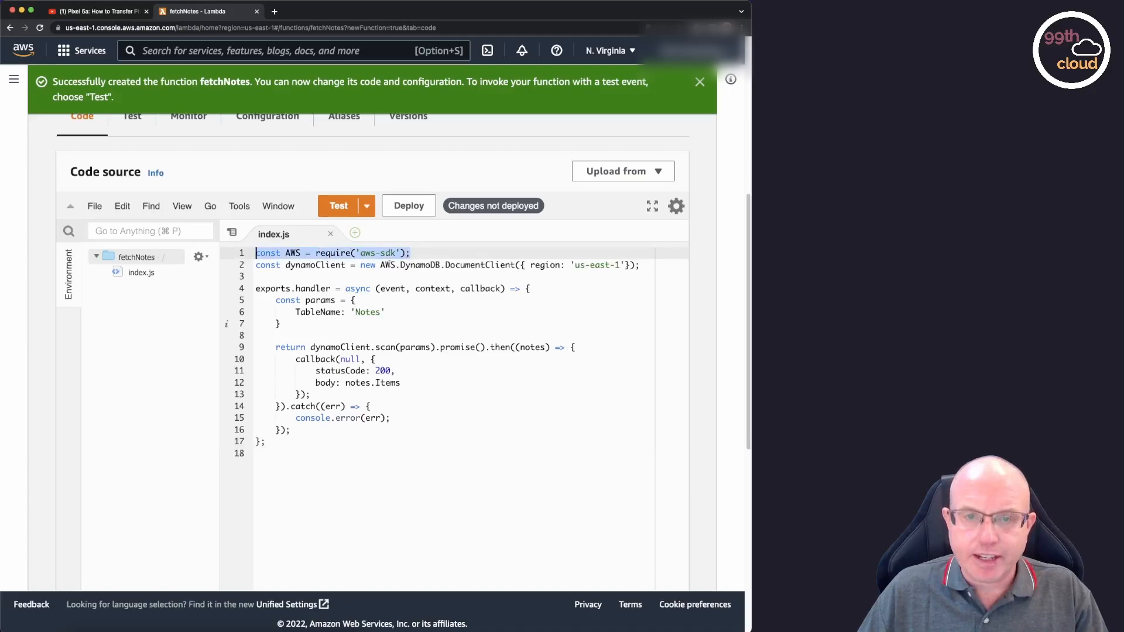
double_click(315, 265)
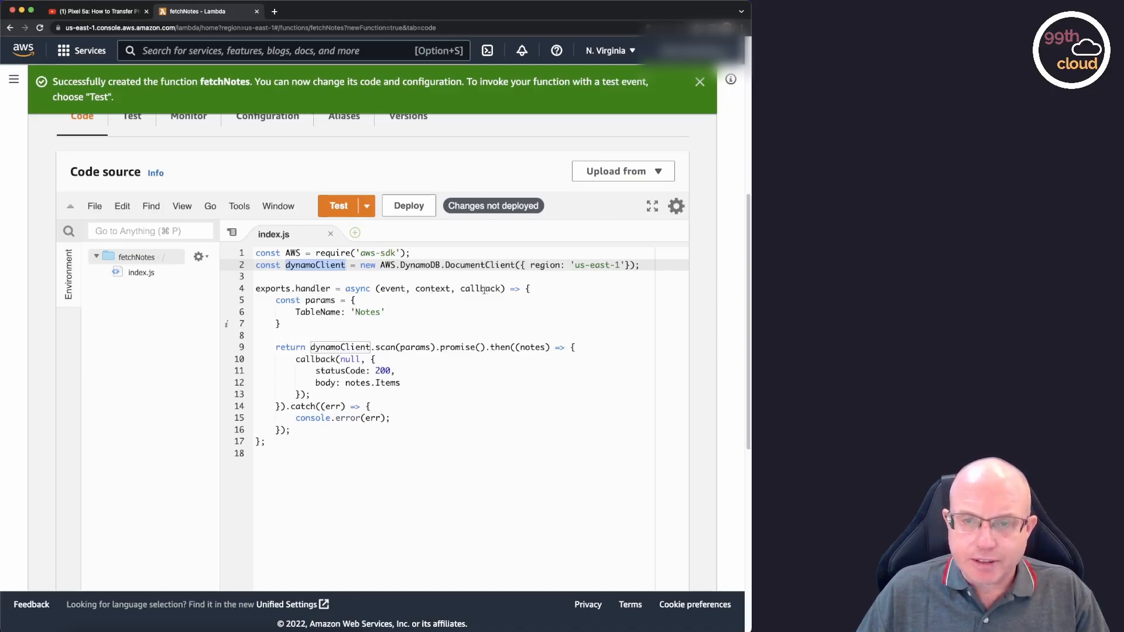
double_click(324, 301)
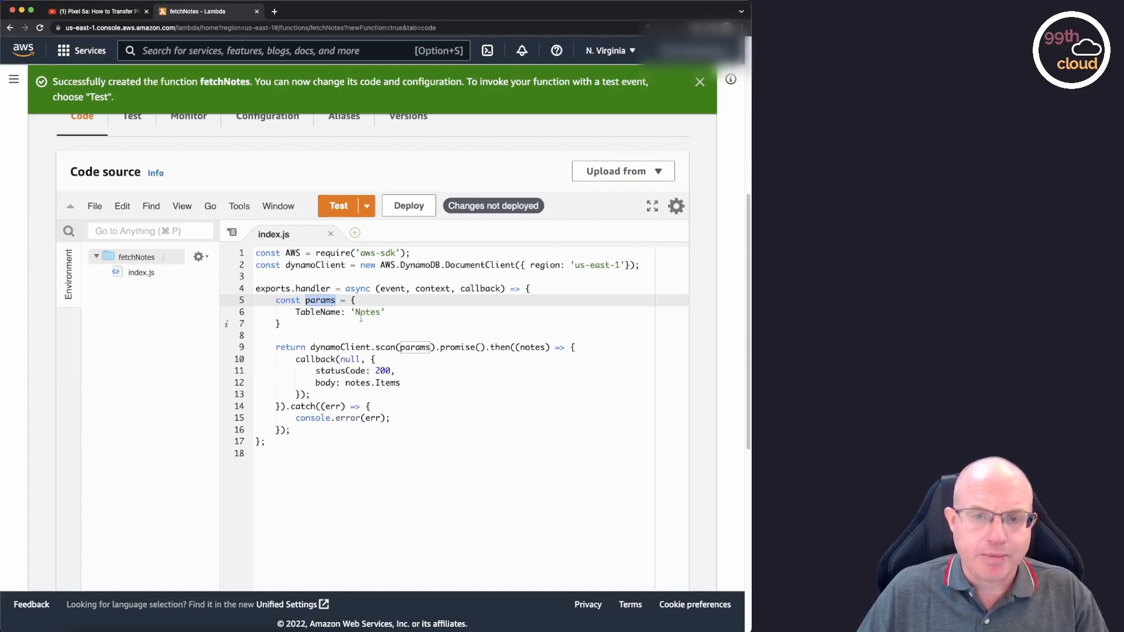
mouse_move(385, 312)
left_mouse_down()
mouse_move(297, 312)
mouse_move(388, 312)
left_mouse_up()
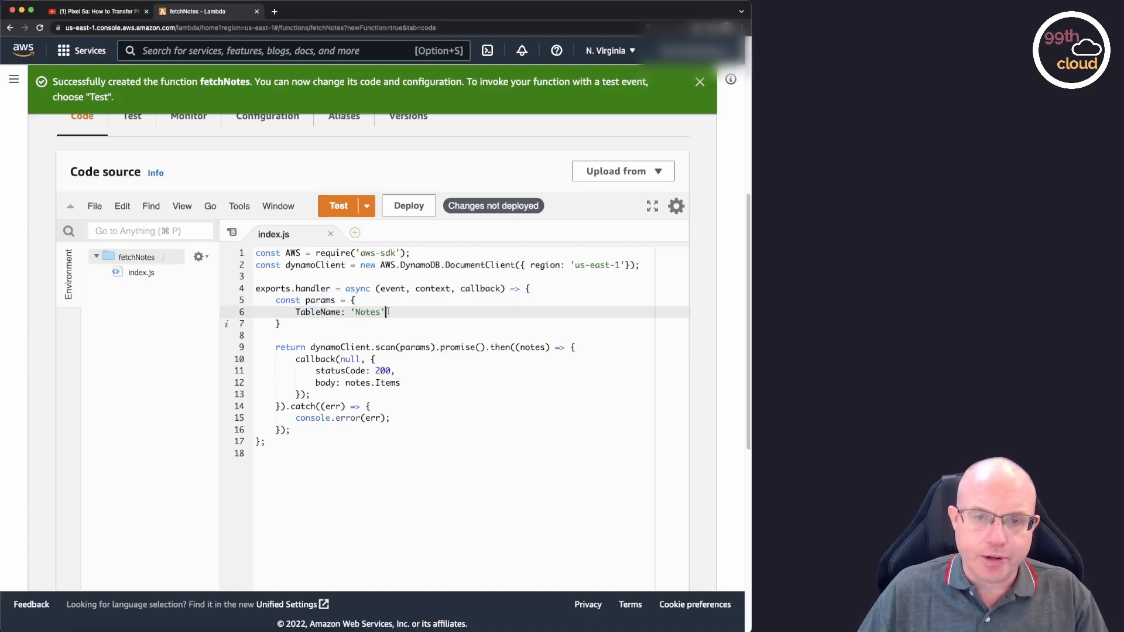
left_click(346, 338)
double_click(347, 348)
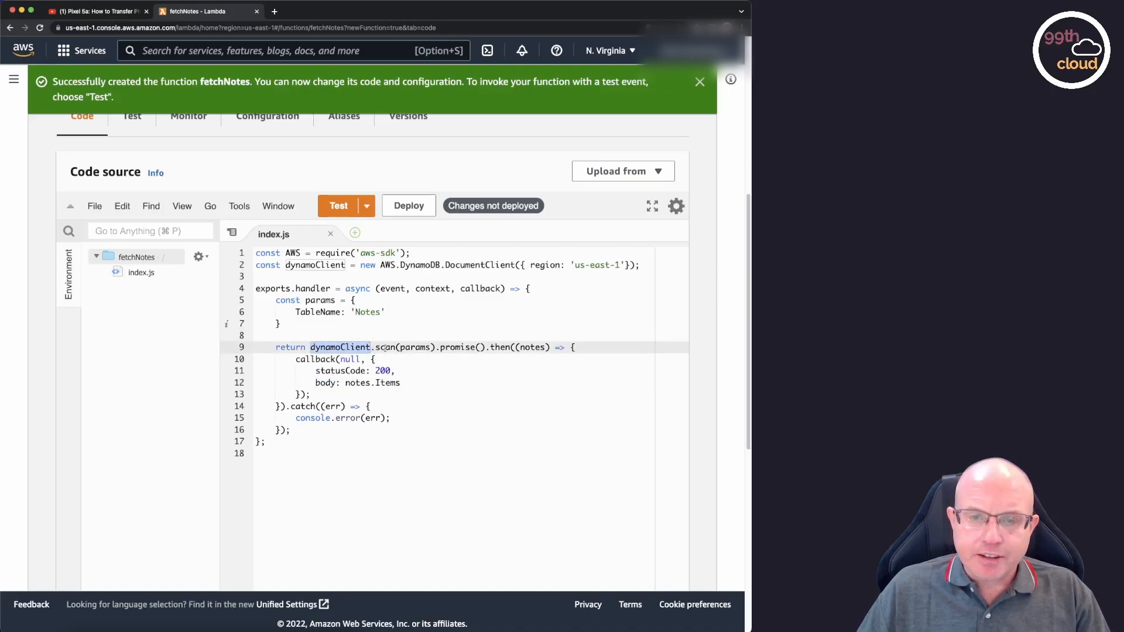
double_click(384, 348)
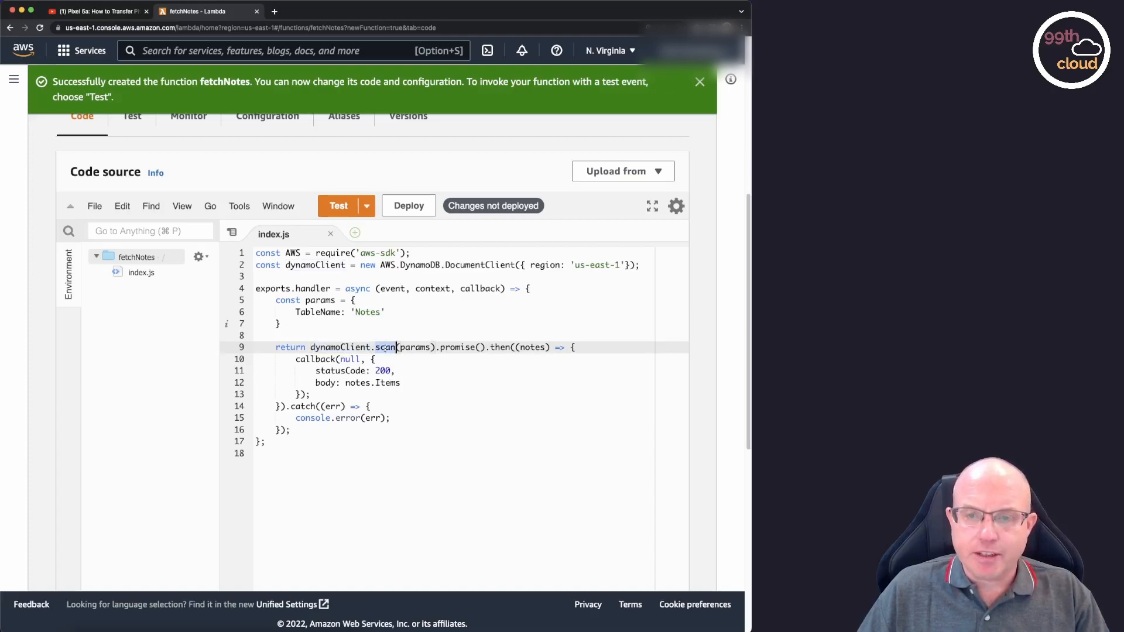
double_click(417, 348)
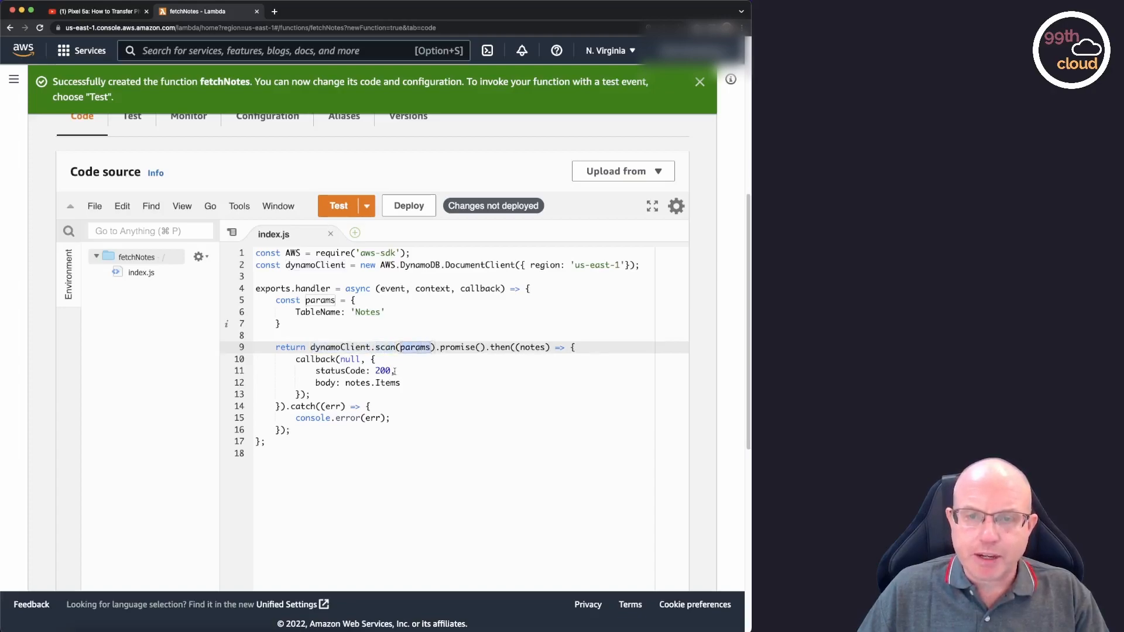
triple_click(534, 348)
double_click(534, 348)
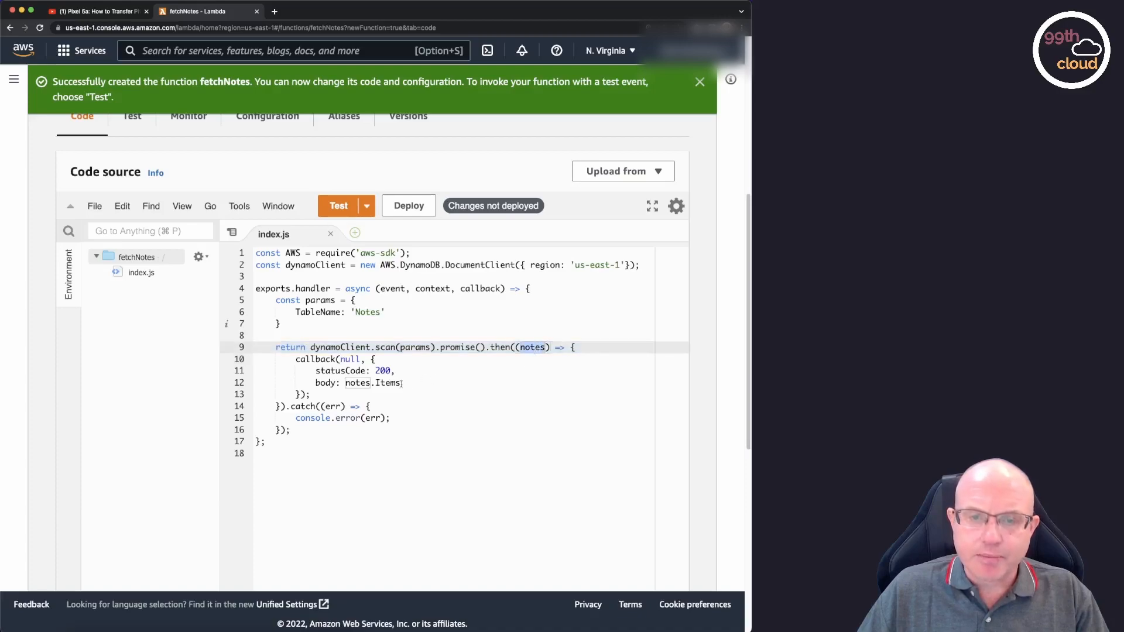
left_click(350, 382)
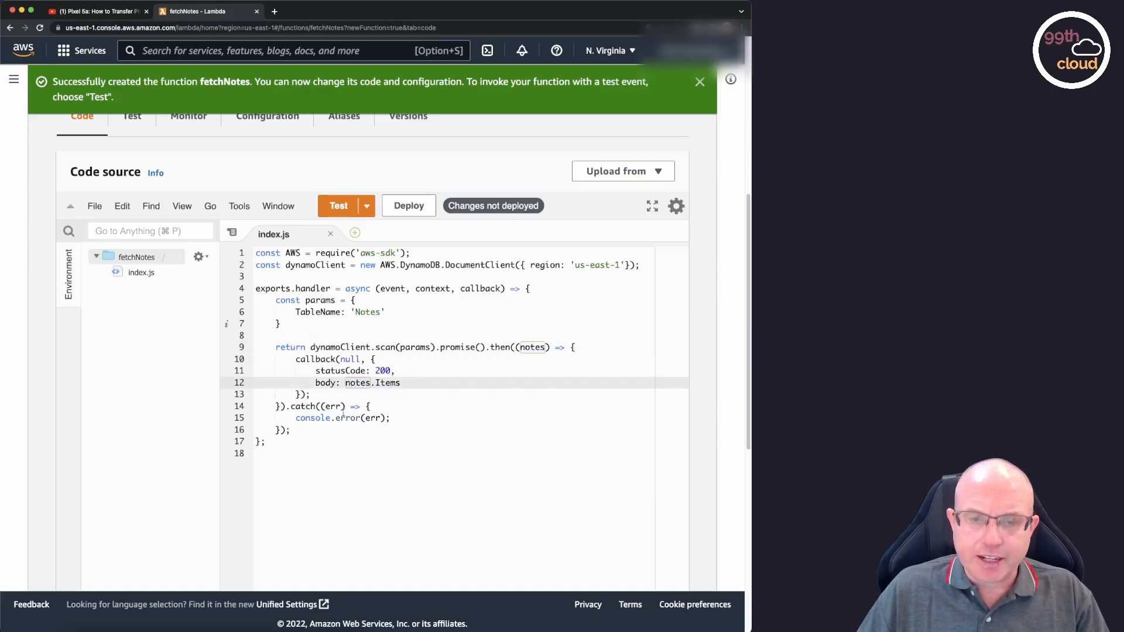
left_click(409, 418)
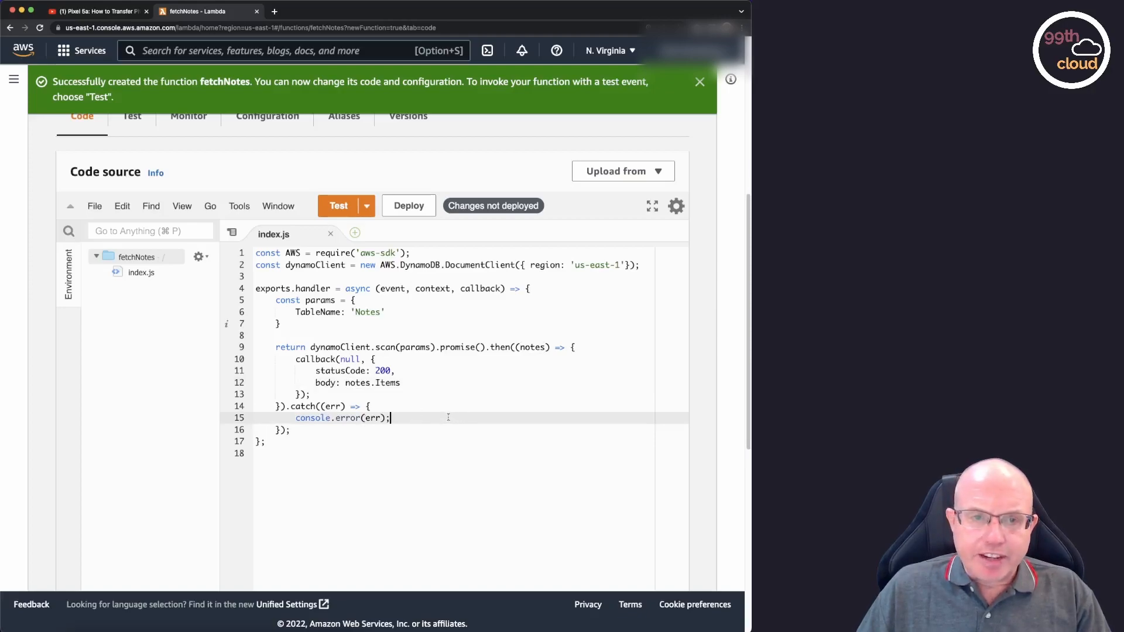
Deploy the changed code of the fetchNotes function.
scroll(448, 416, "up", 1)
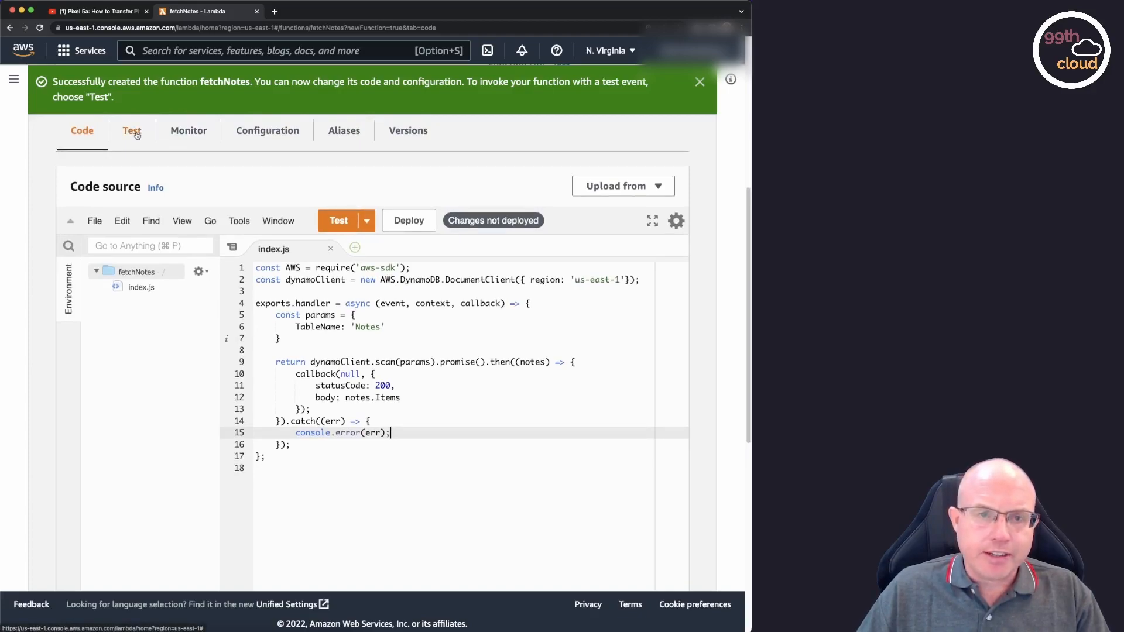
left_click(420, 226)
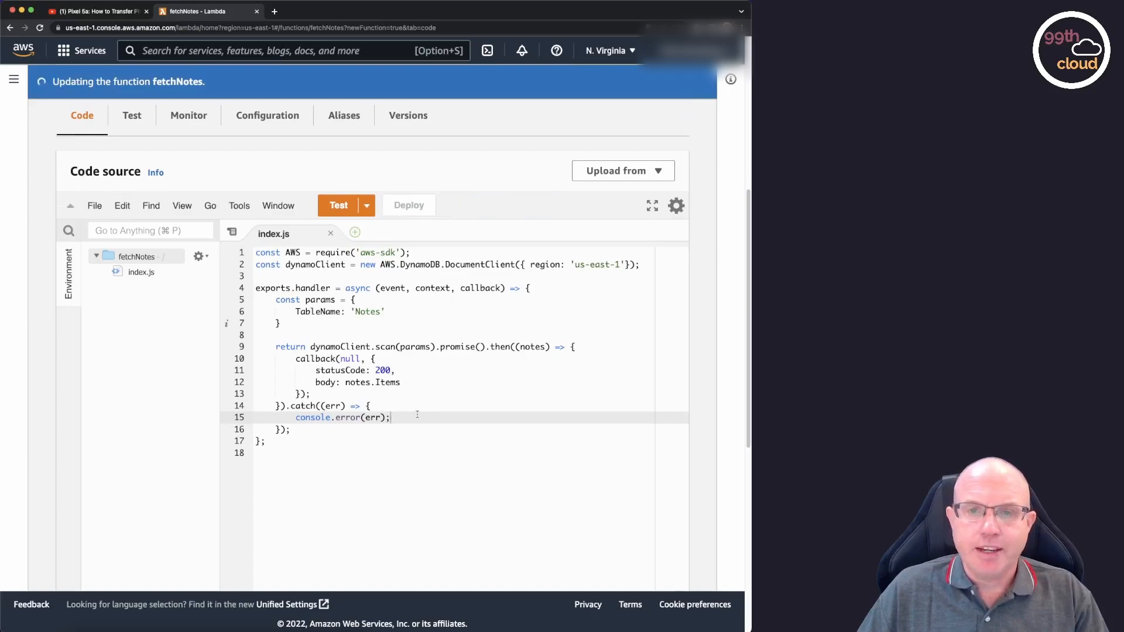
Start a new test event for the fetchNotes function and name it Testevent.
scroll(426, 408, "up", 3)
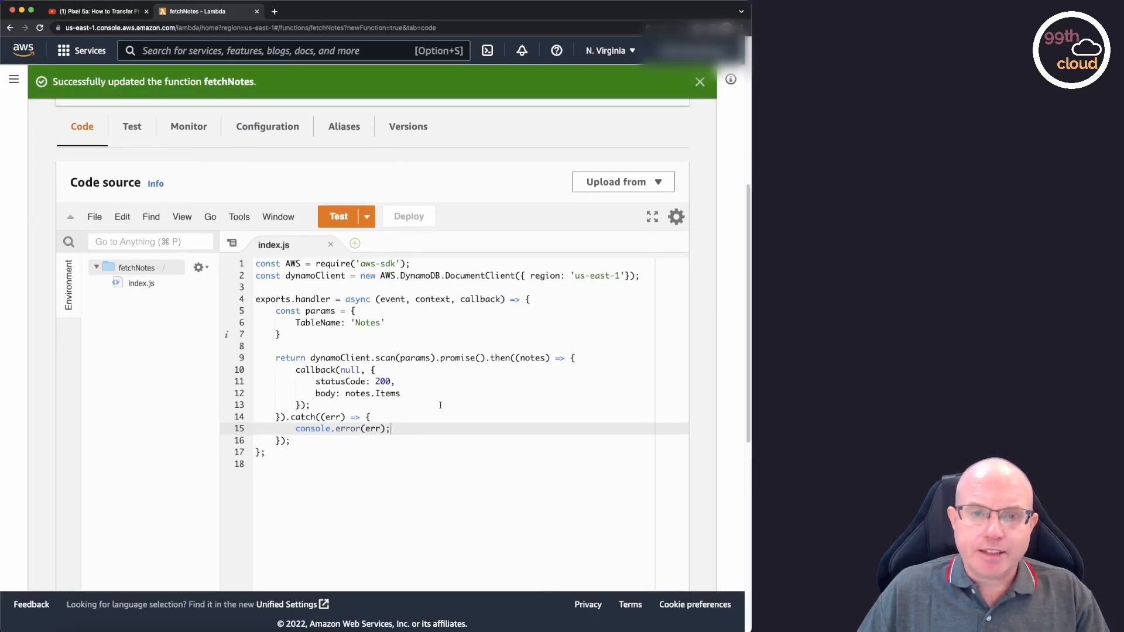
left_click(127, 249)
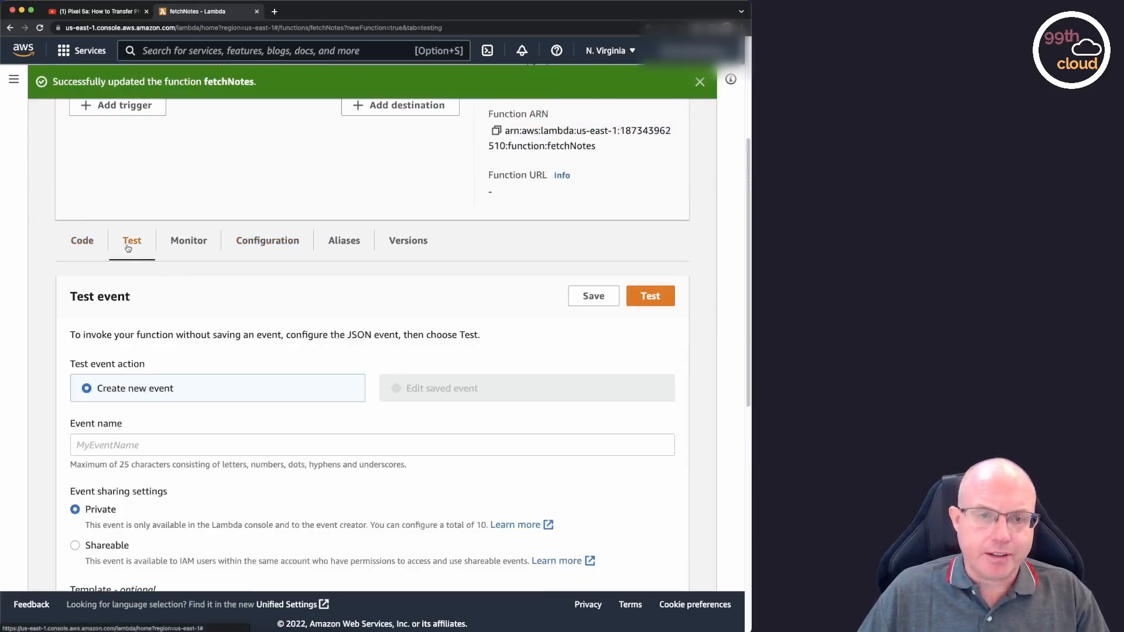
scroll(259, 331, "down", 3)
left_click(178, 306)
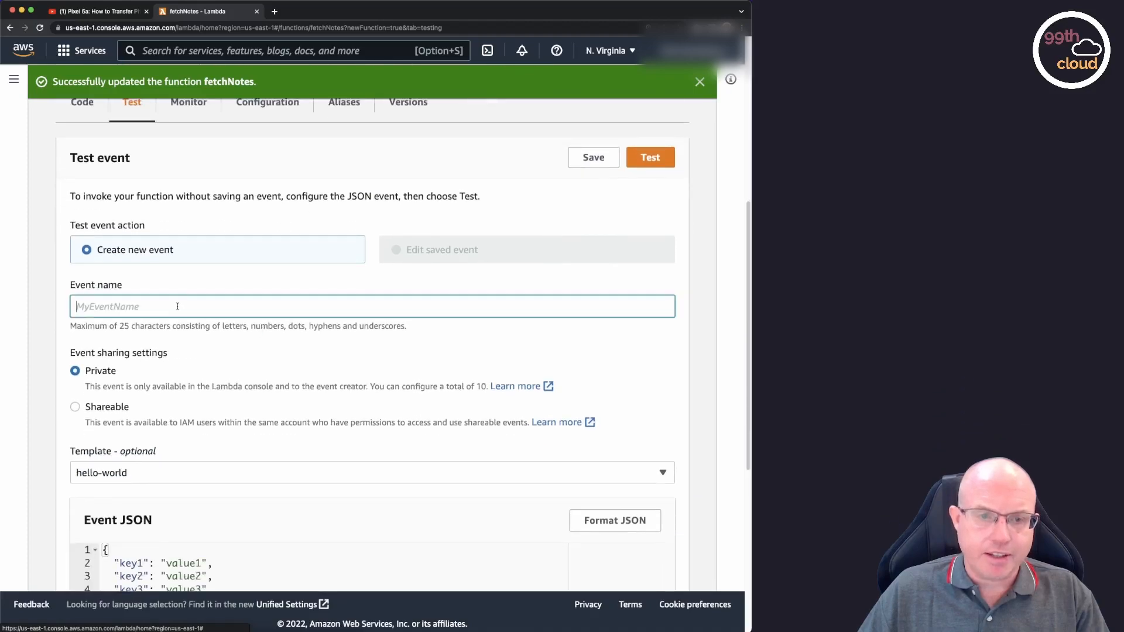
type("Testevent")
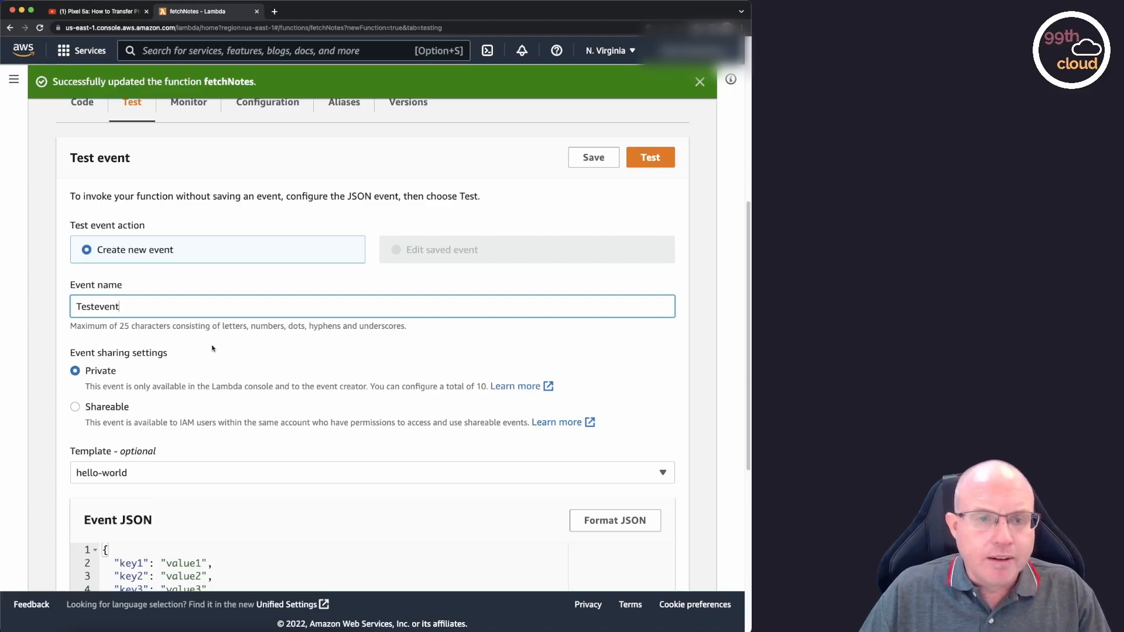
Delete the three sample key-value pairs from the event JSON, leaving an empty object.
scroll(231, 366, "down", 4)
scroll(232, 367, "down", 2)
left_click_drag(214, 309, 88, 283)
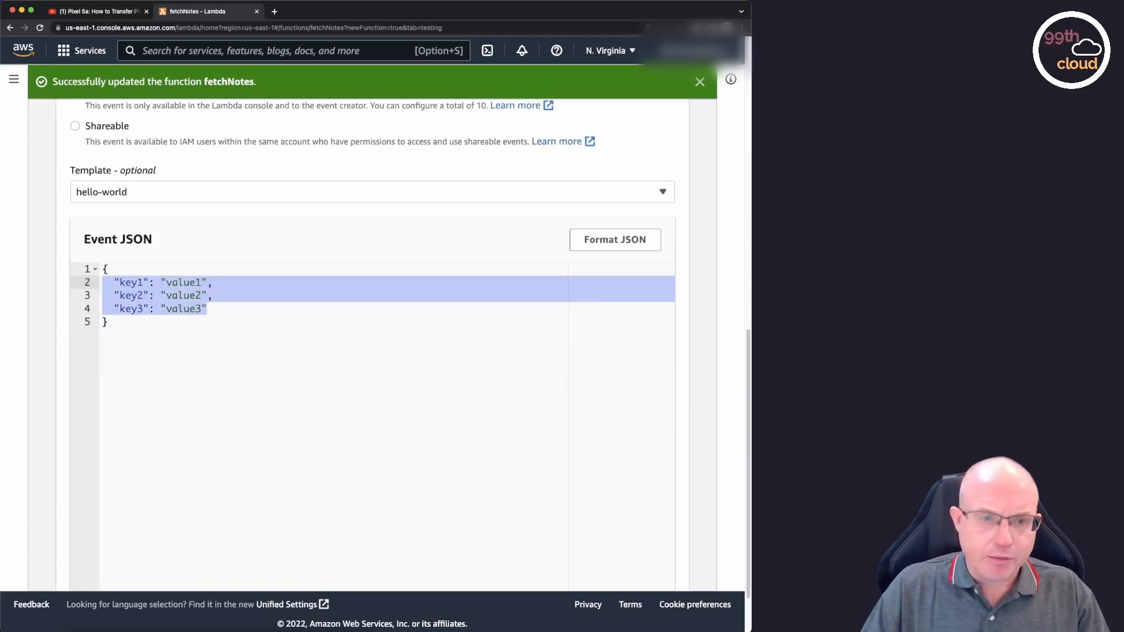
key("BackSpace")
key("BackSpace")
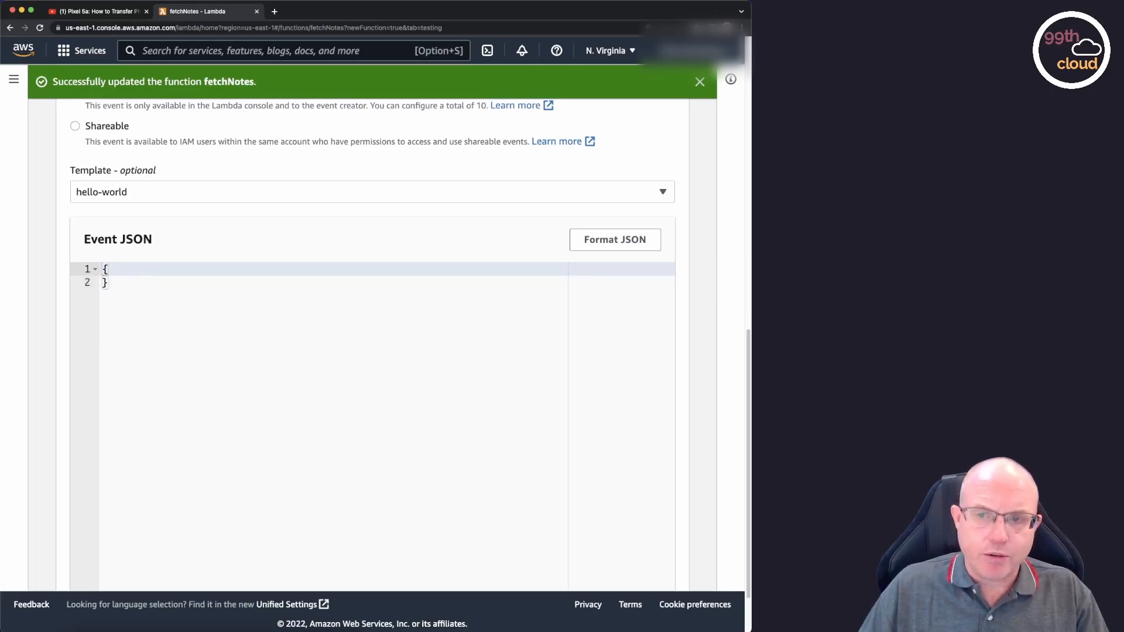
scroll(693, 364, "up", 6)
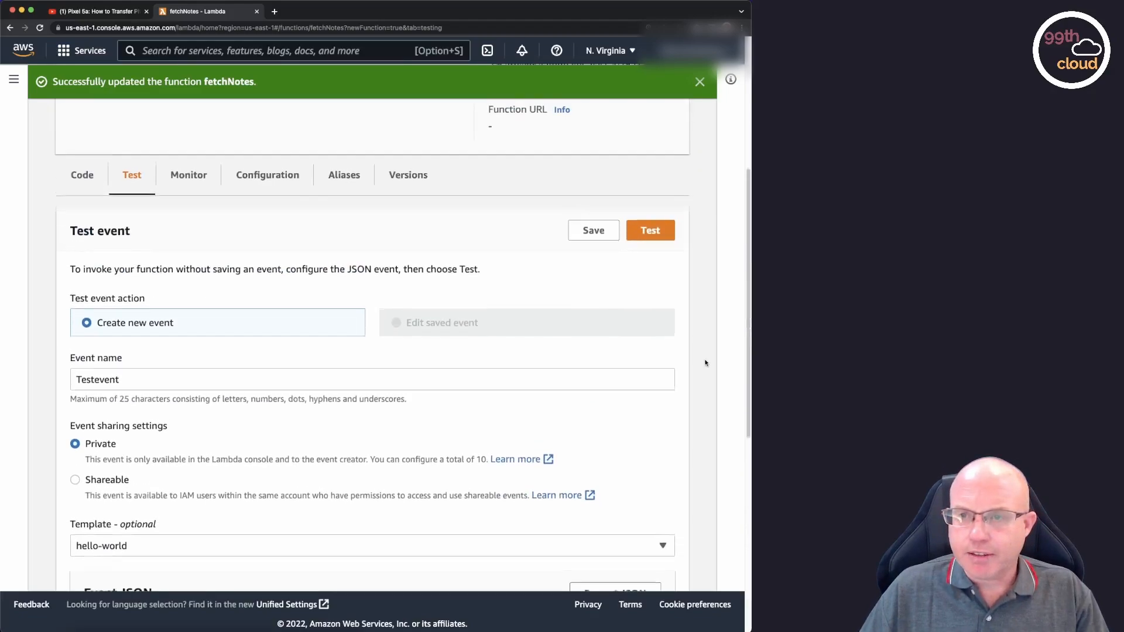
Run the fetchNotes function with the Testevent event and examine the status code and body in the execution details.
left_click(651, 243)
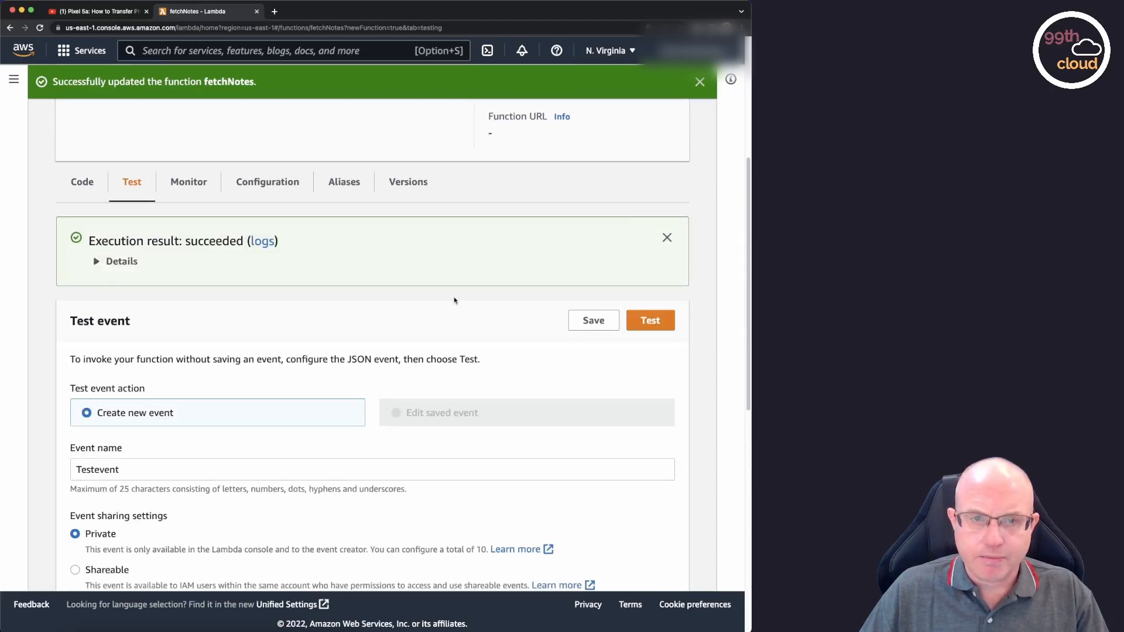
left_click(99, 263)
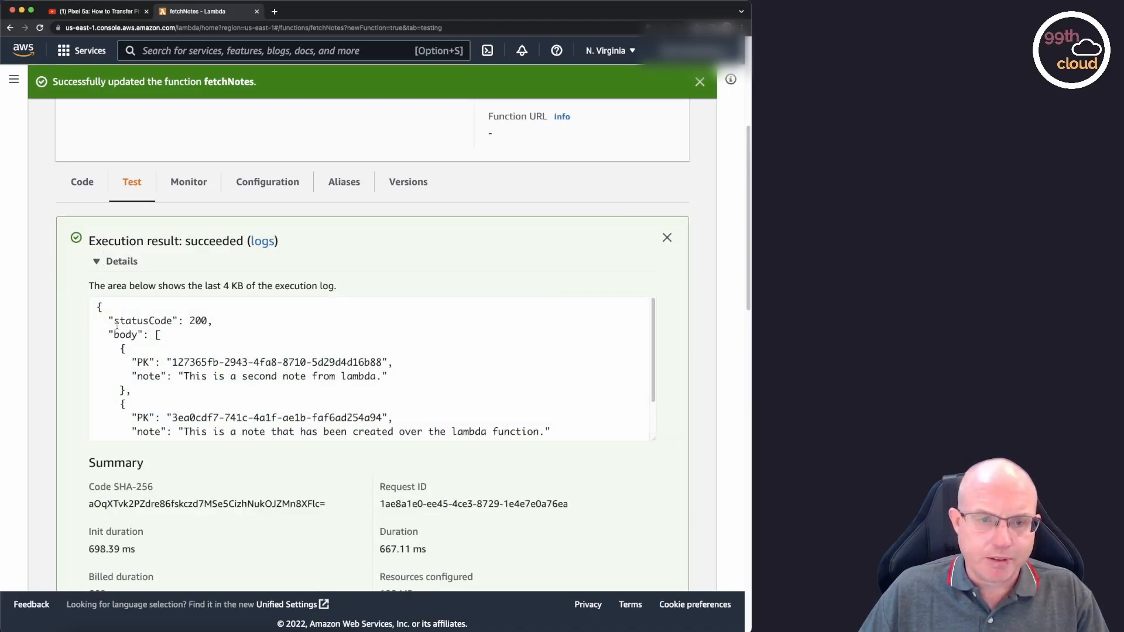
left_click_drag(116, 320, 214, 321)
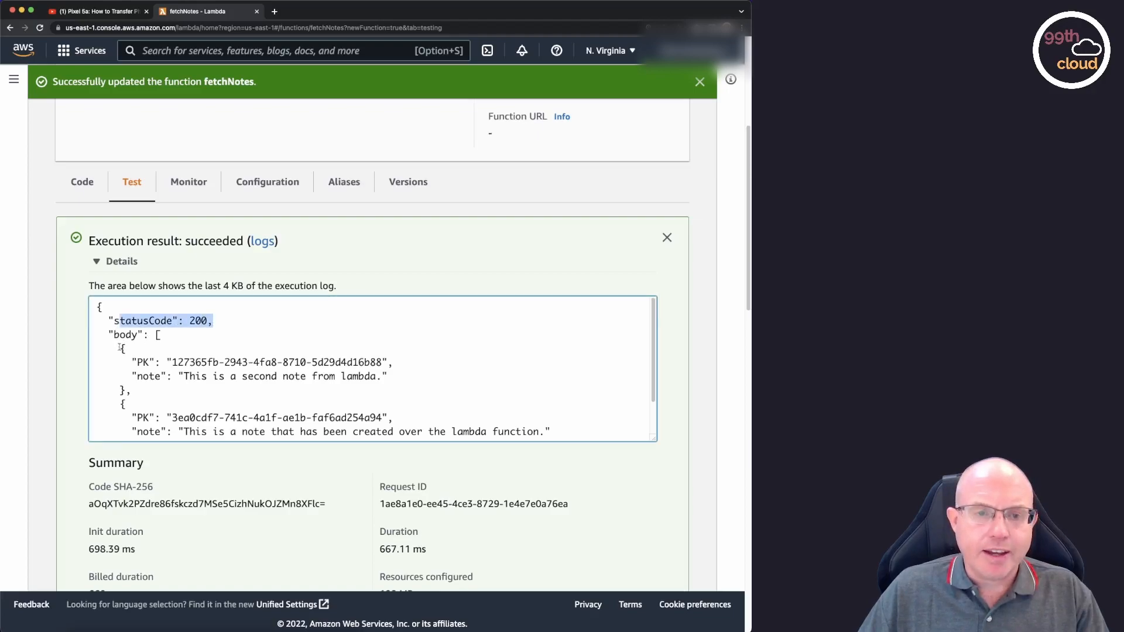
left_click_drag(121, 349, 500, 383)
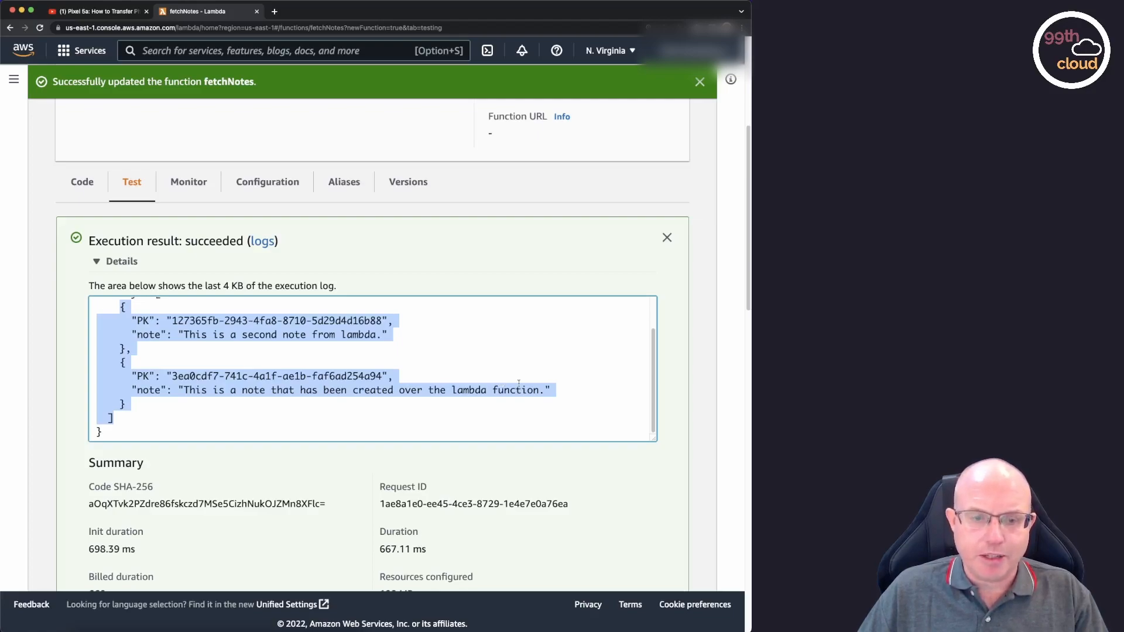
Leave the fetchNotes function and go to the AWS console home page.
scroll(518, 383, "up", 5)
scroll(520, 386, "down", 1)
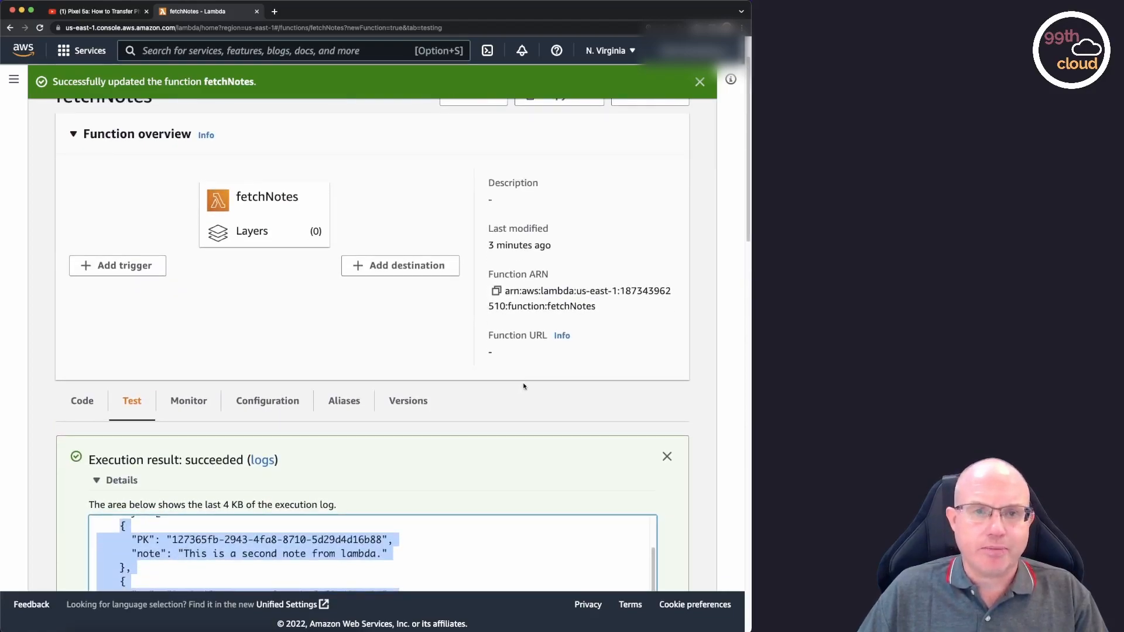
scroll(527, 387, "up", 1)
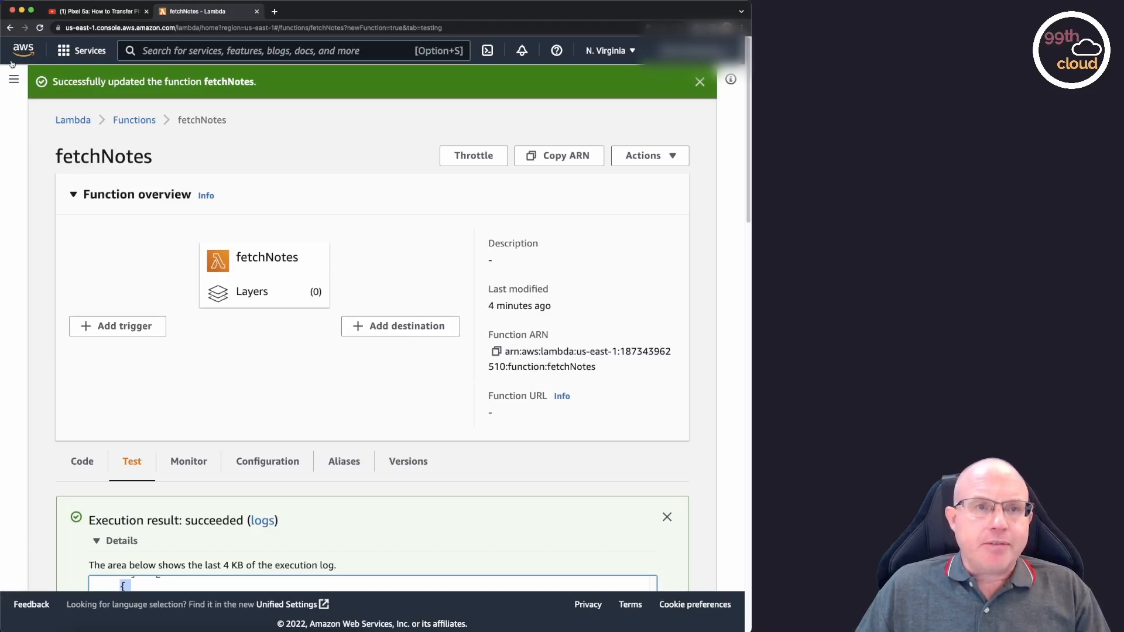
left_click(25, 51)
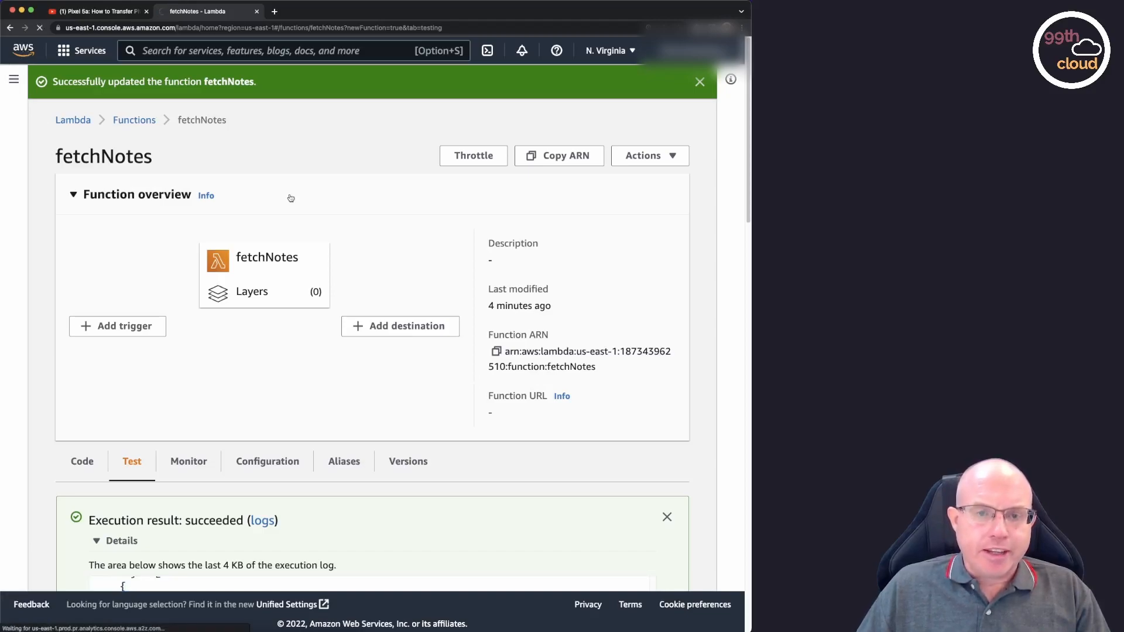
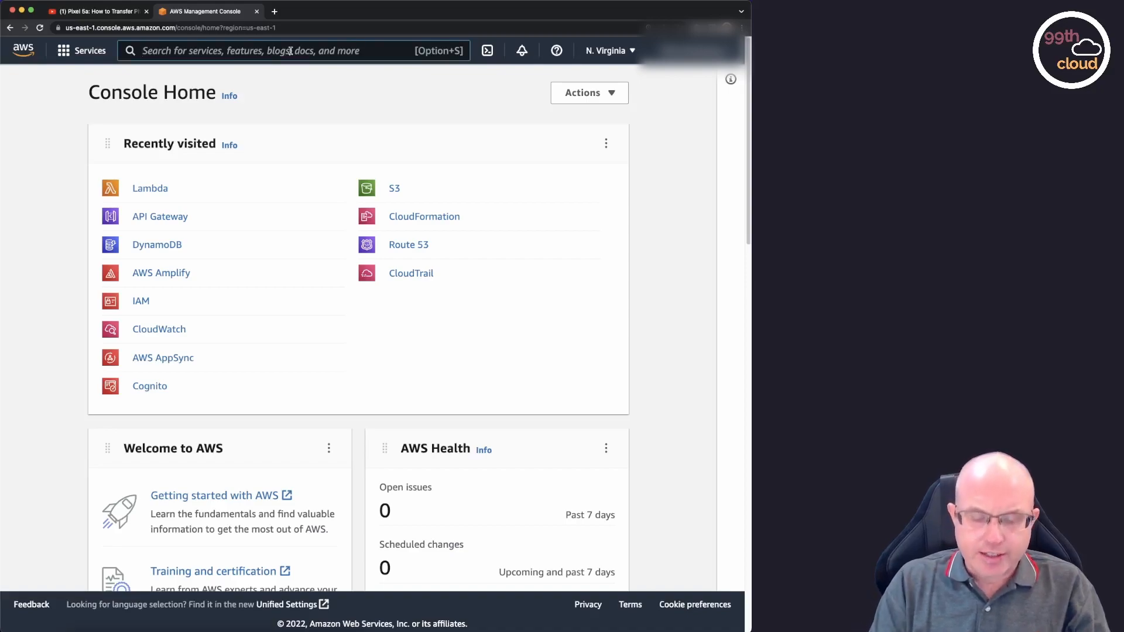
Search the AWS services for api gateway and open API Gateway.
type("api gat")
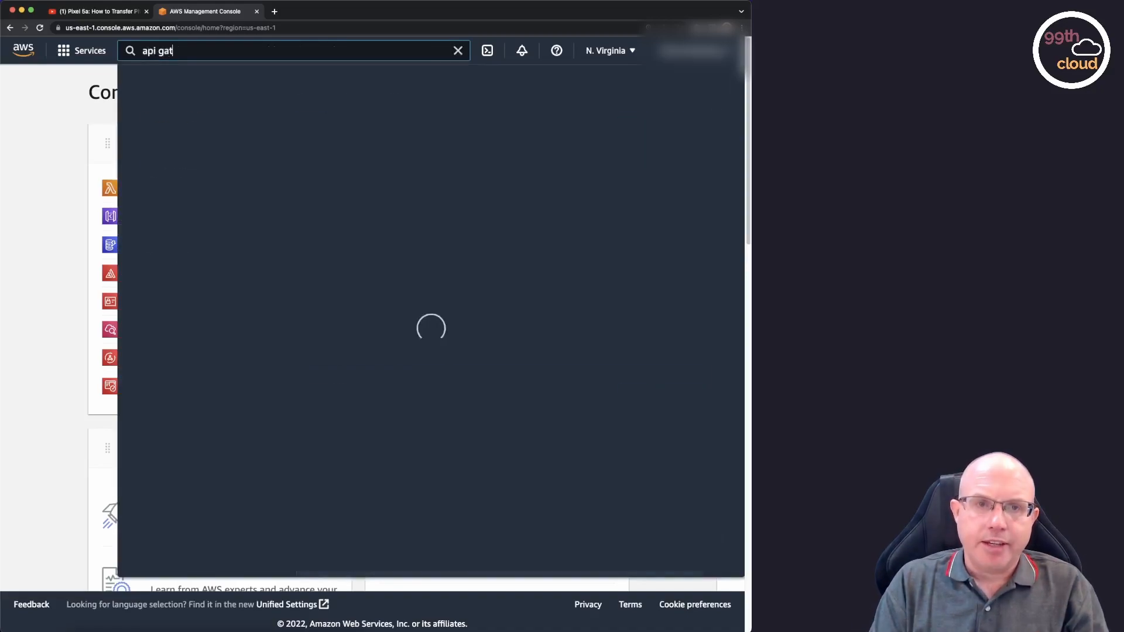
type("eway")
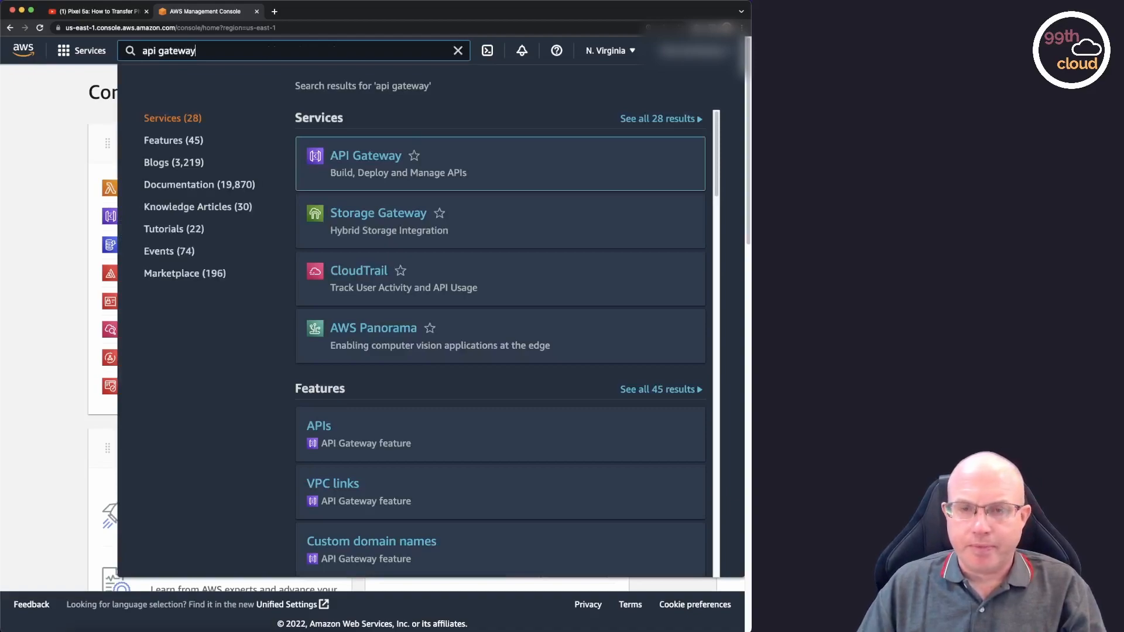
left_click(370, 157)
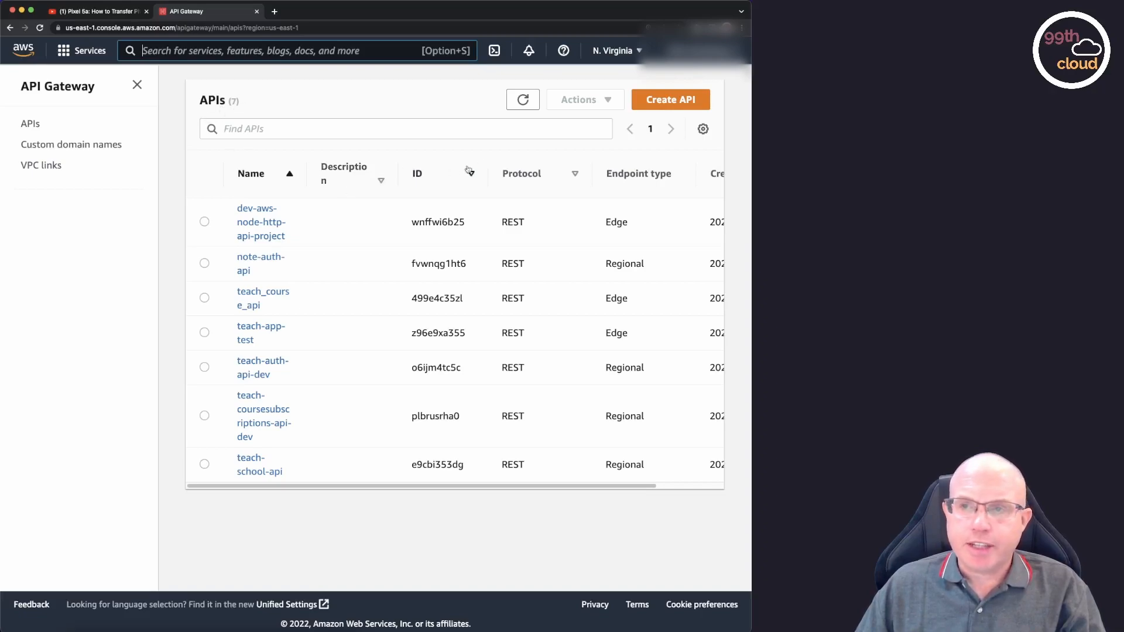
Create a new public REST API named notes-api with the Regional endpoint type.
left_click(668, 103)
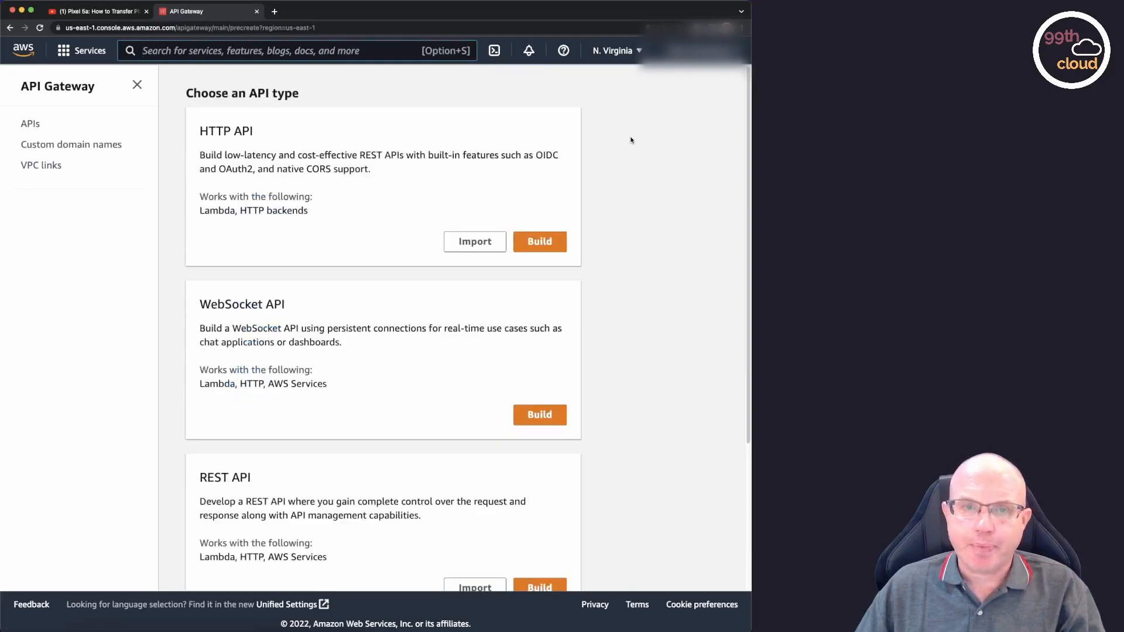
scroll(631, 138, "down", 5)
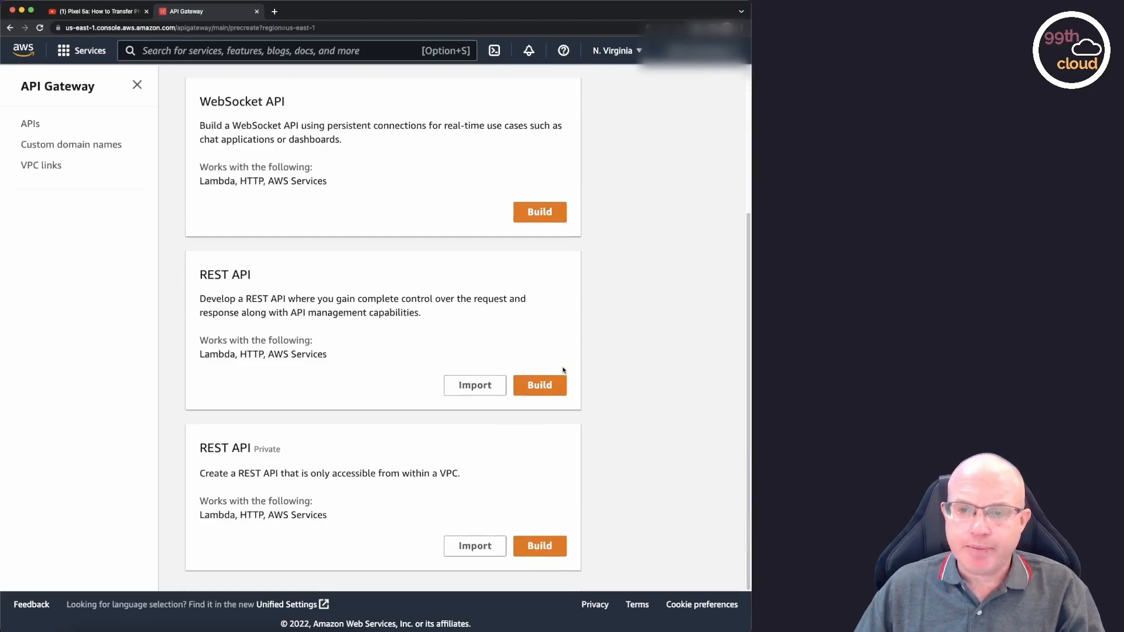
left_click(539, 389)
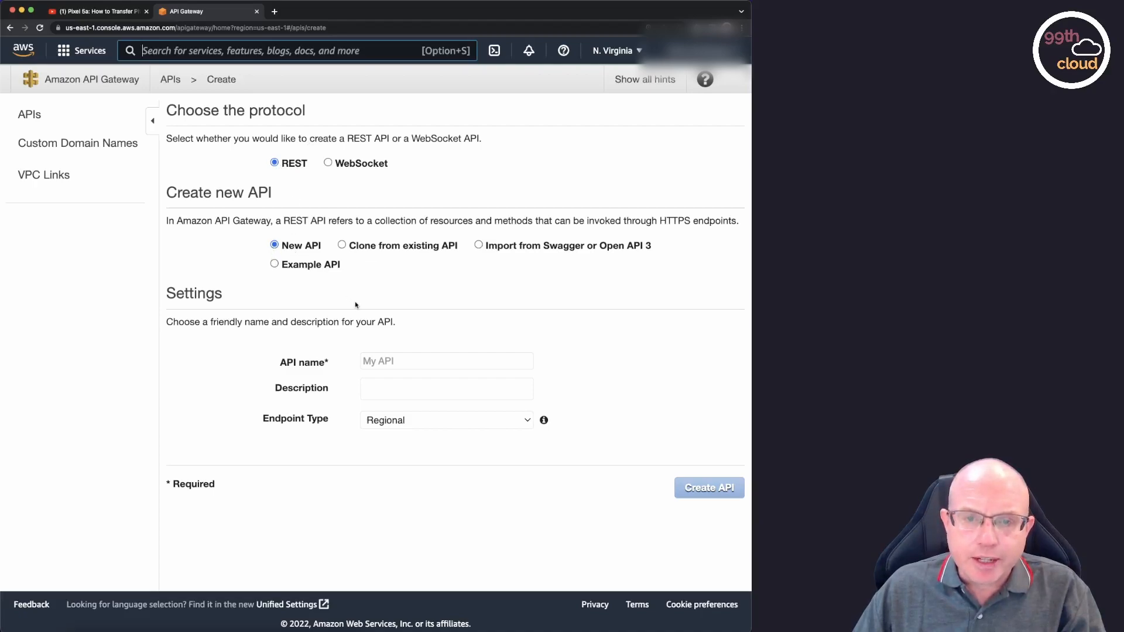
left_click(395, 360)
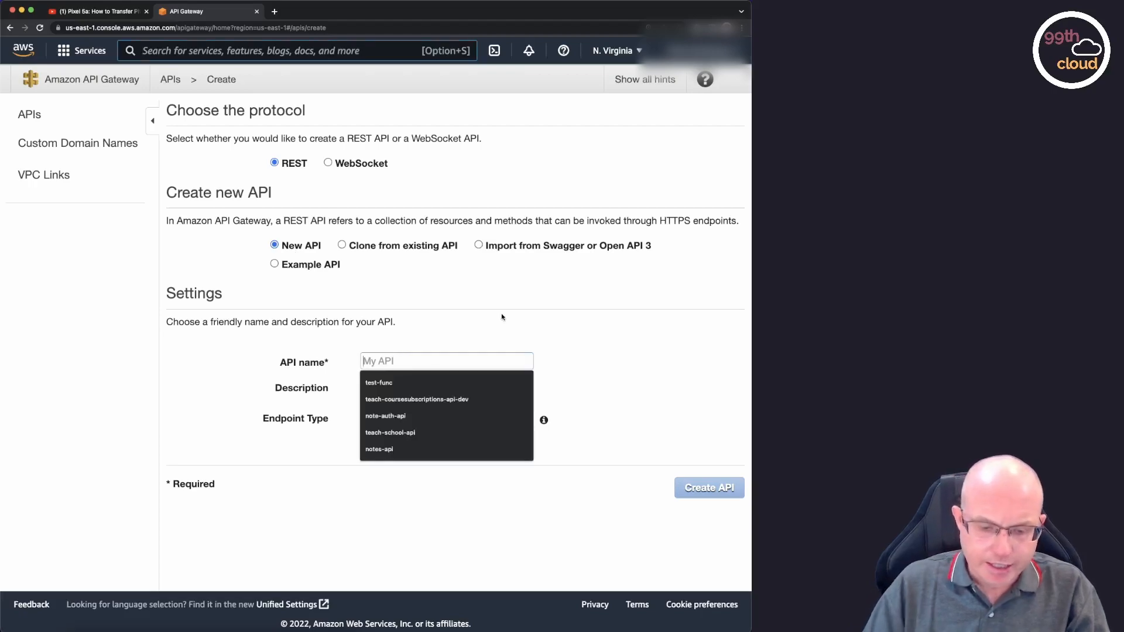
type("notes-api")
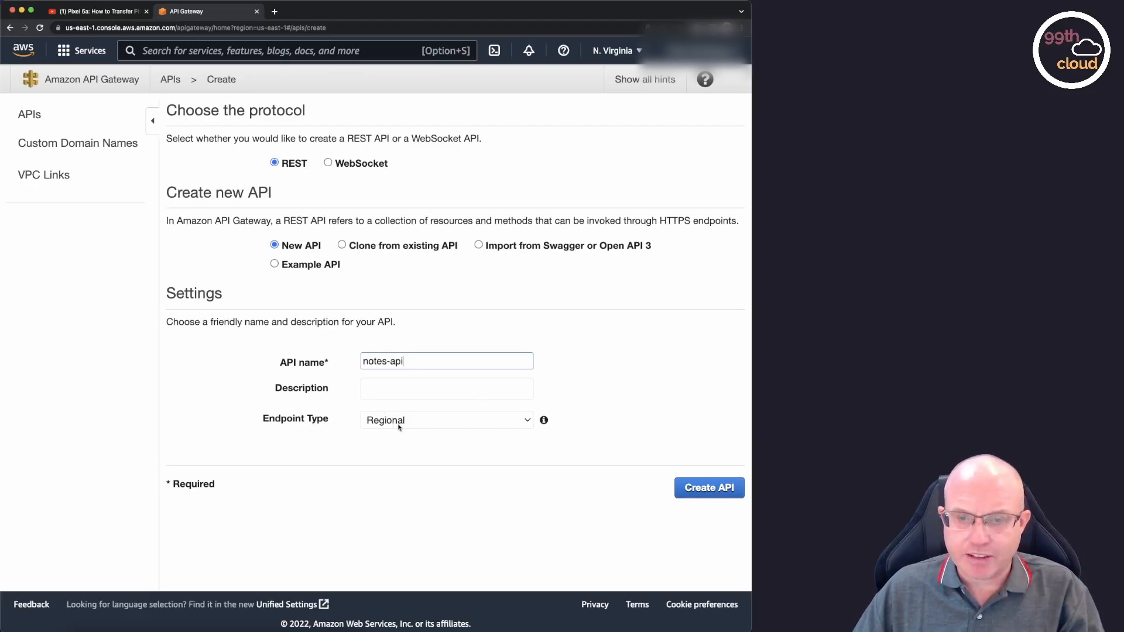
left_click(528, 420)
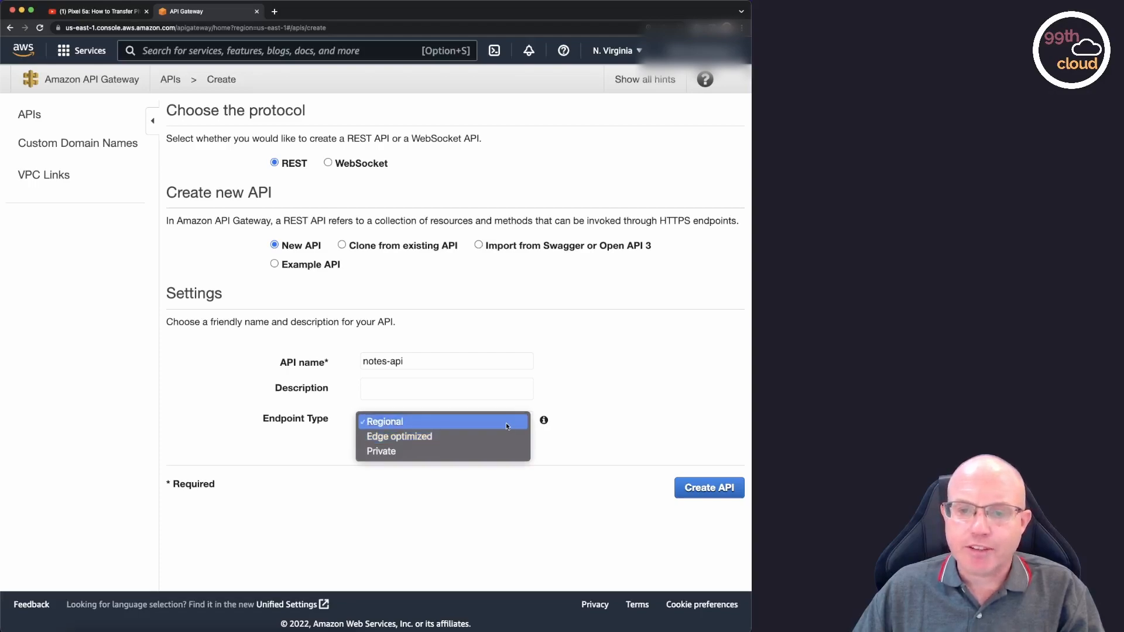
left_click(506, 423)
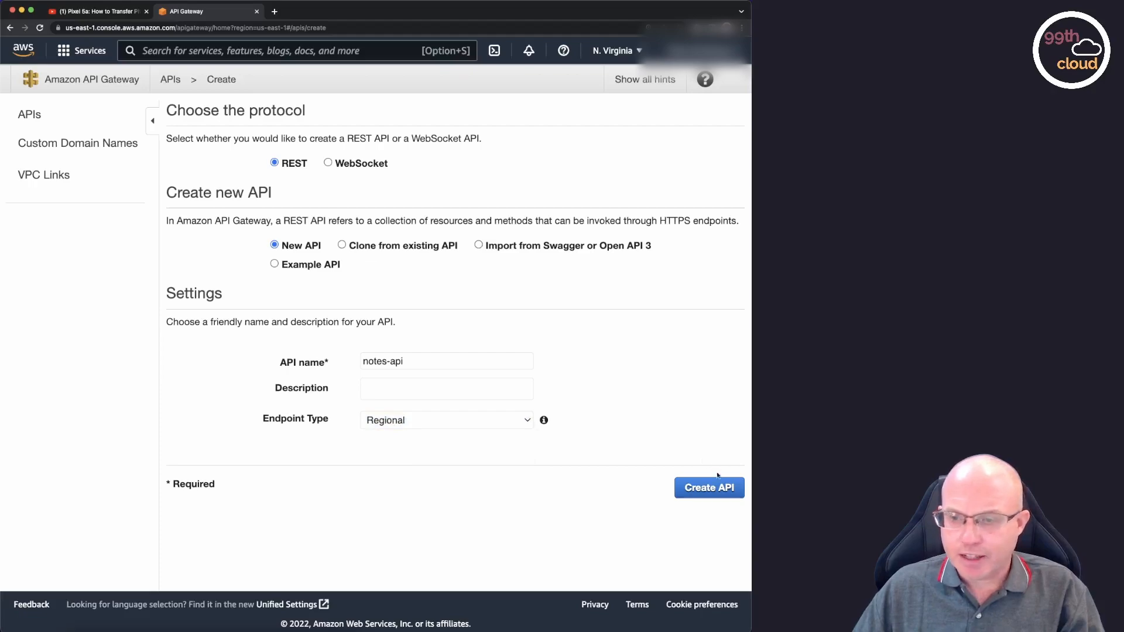
left_click(713, 492)
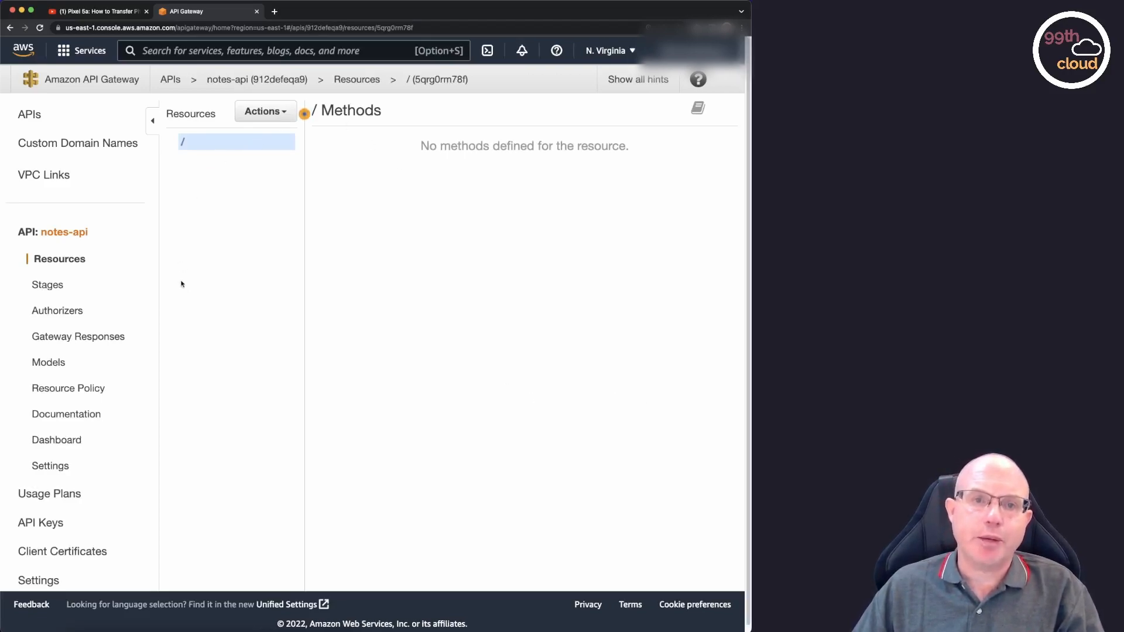
Create a child resource named notes with the path /notes under the root of notes-api.
left_click(283, 114)
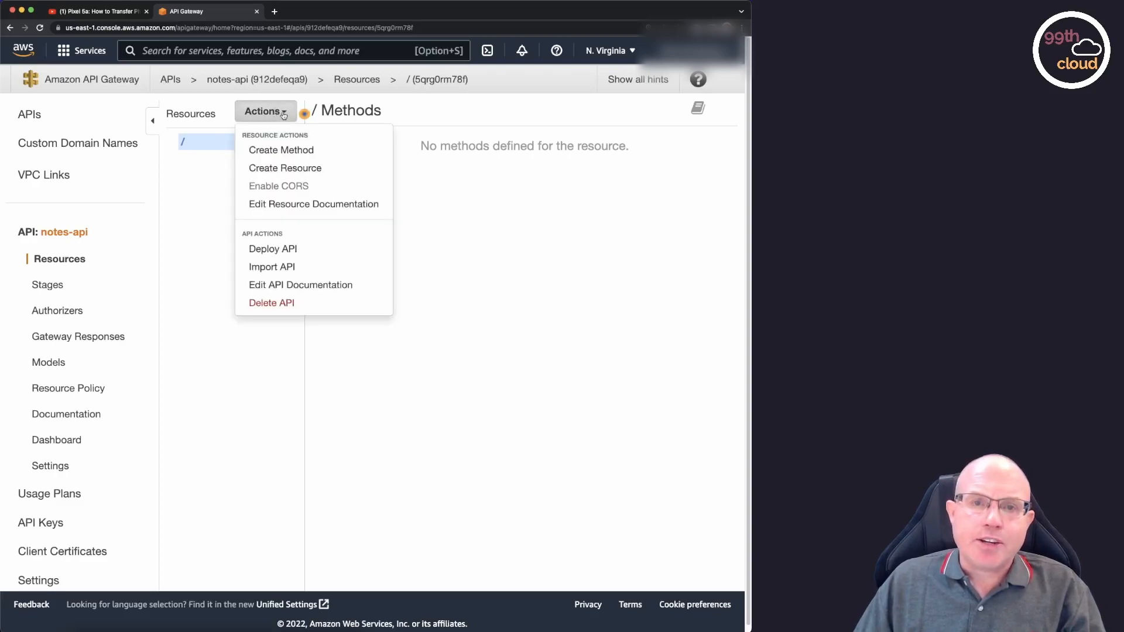
left_click(302, 169)
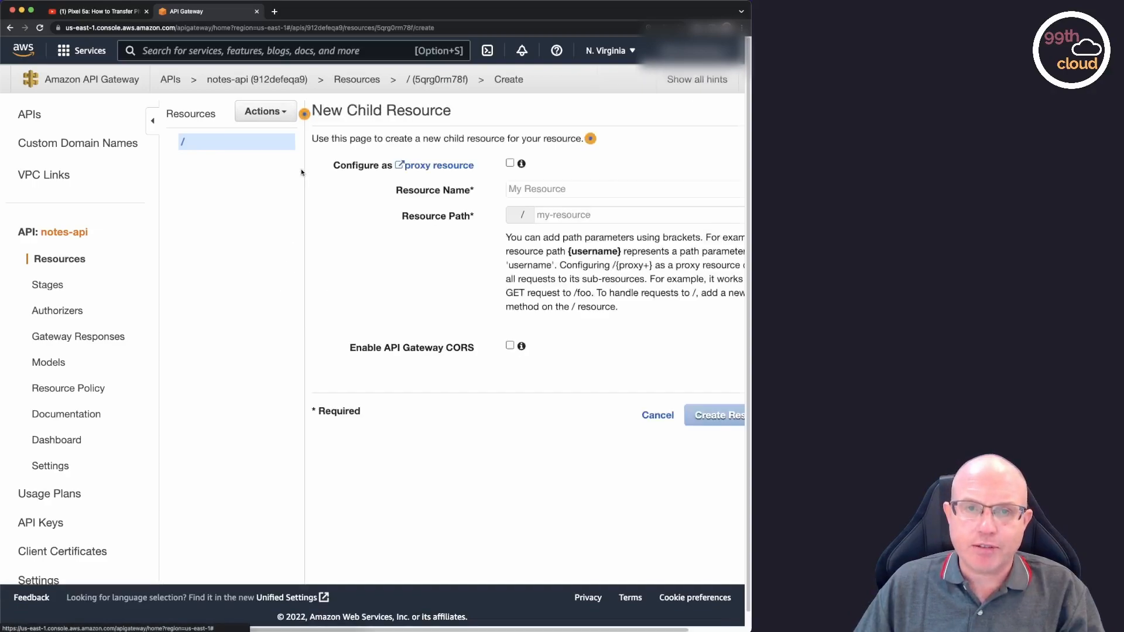
left_click(541, 189)
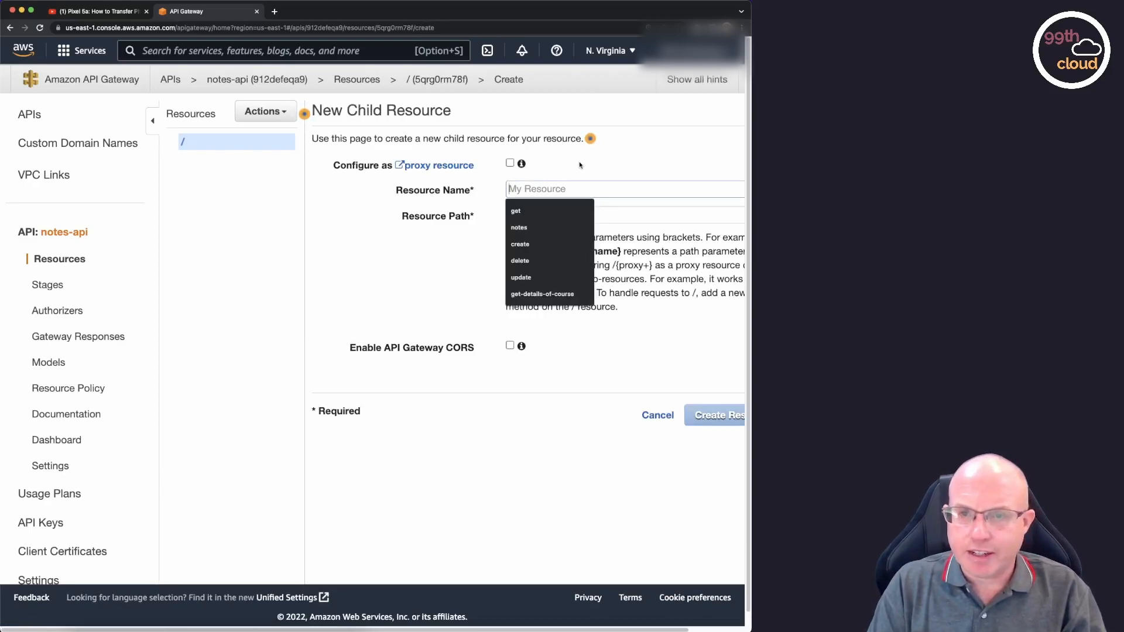
type("n")
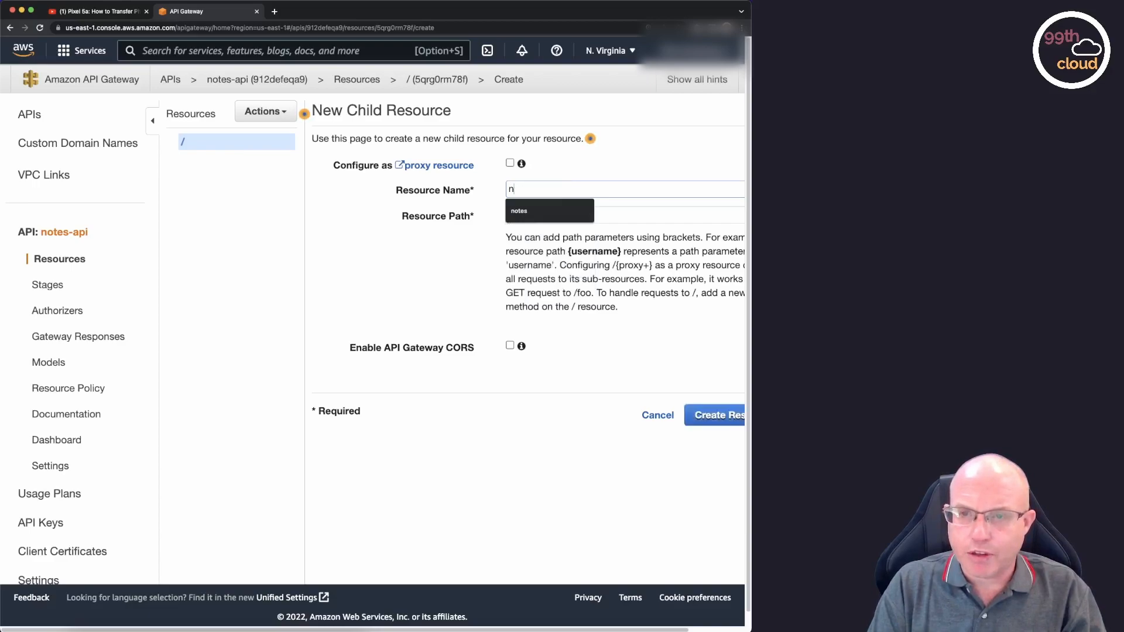
type("otes")
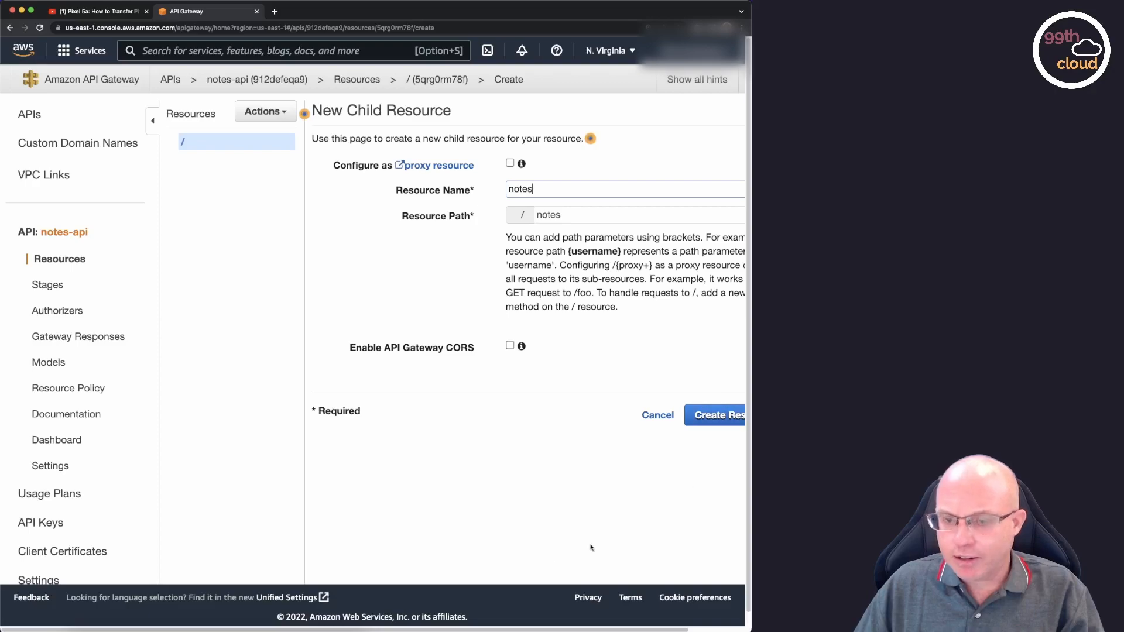
left_click_drag(548, 630, 604, 631)
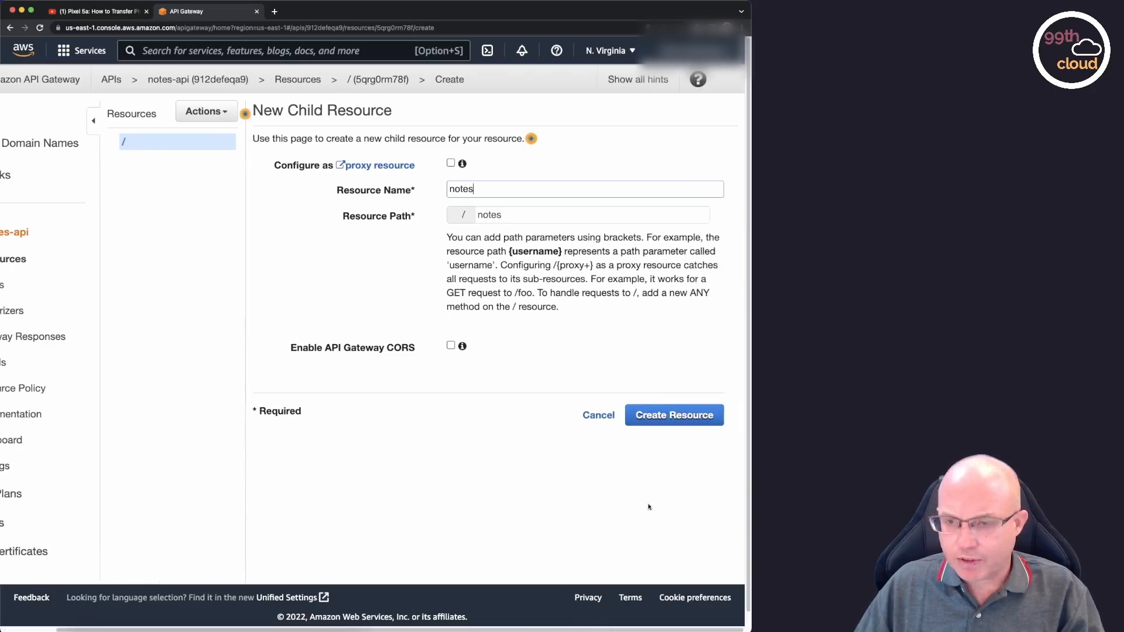
left_click(677, 416)
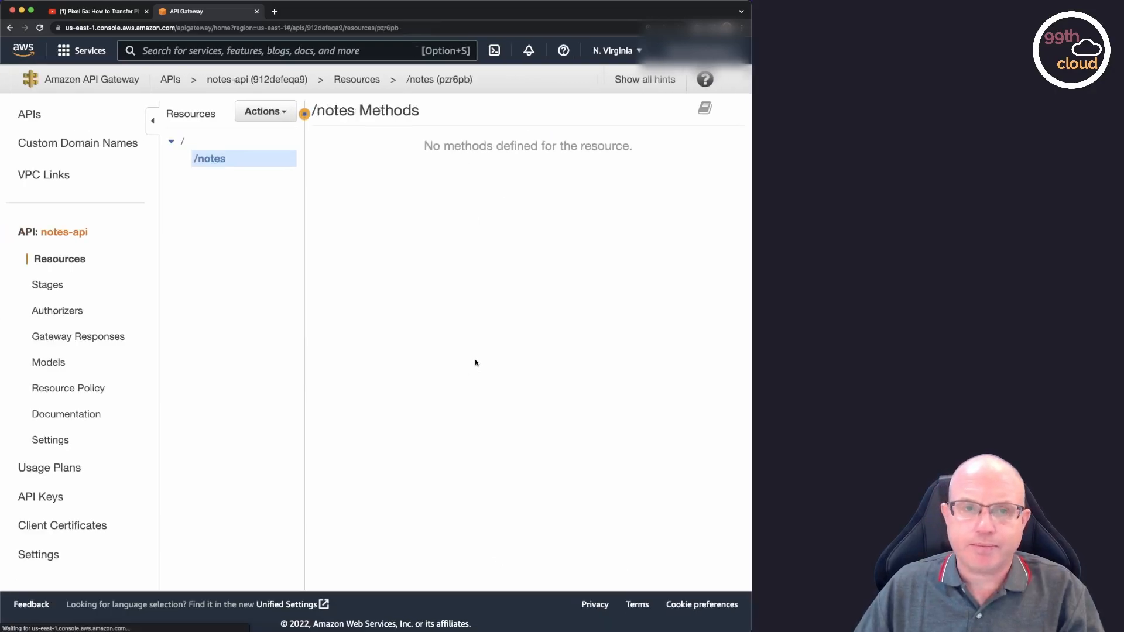
Add a POST method to the /notes resource.
left_click(284, 112)
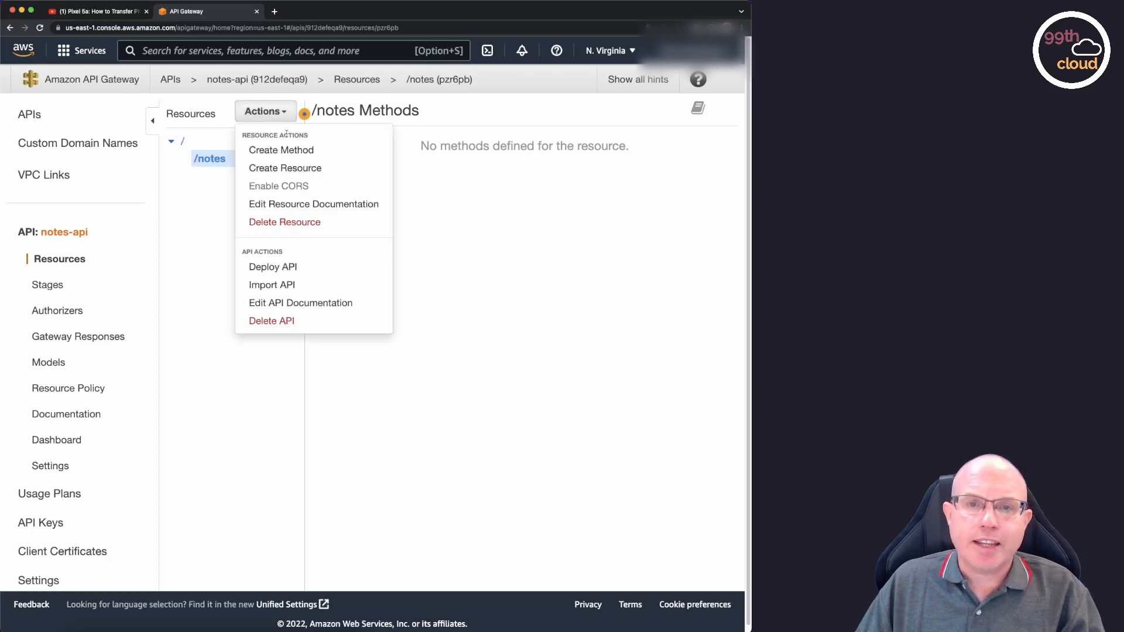
left_click(300, 154)
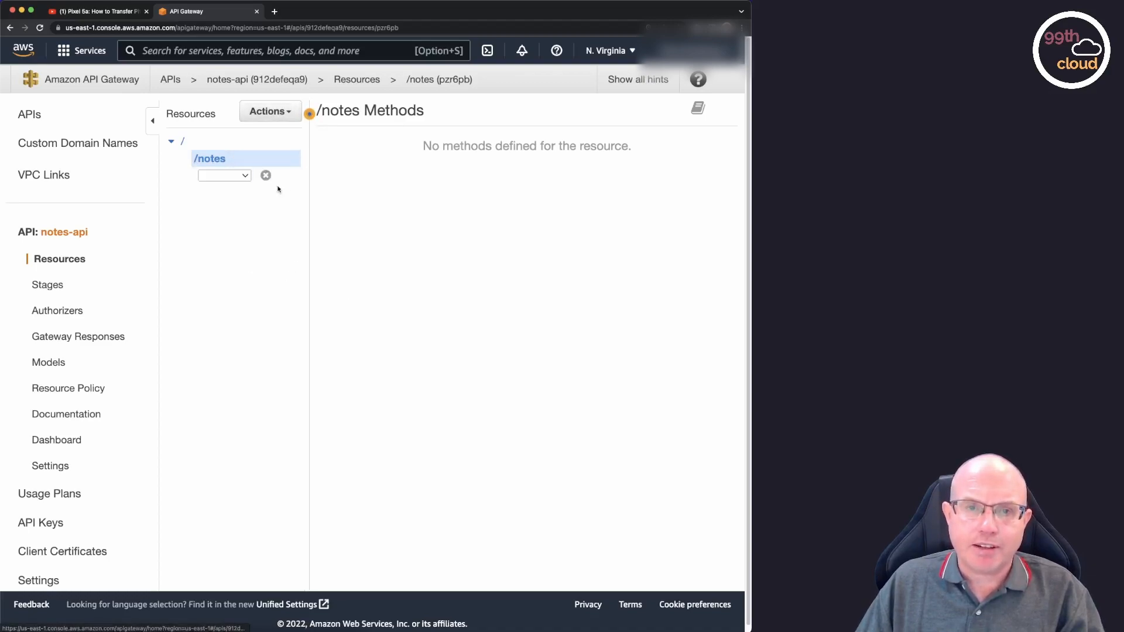
left_click(245, 175)
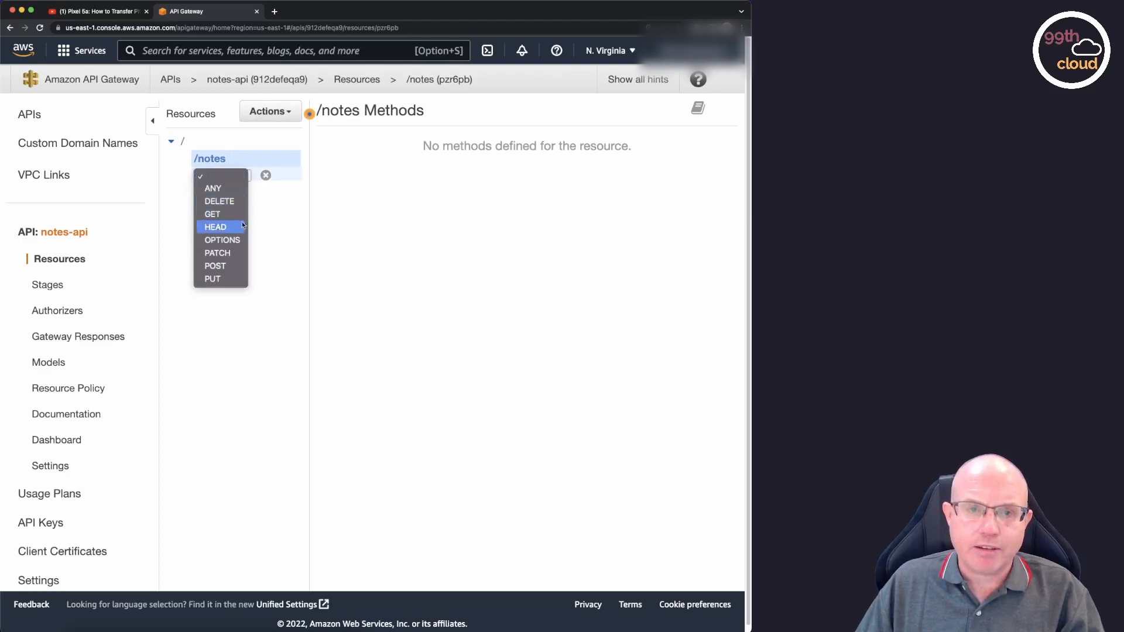
left_click(228, 266)
left_click(266, 175)
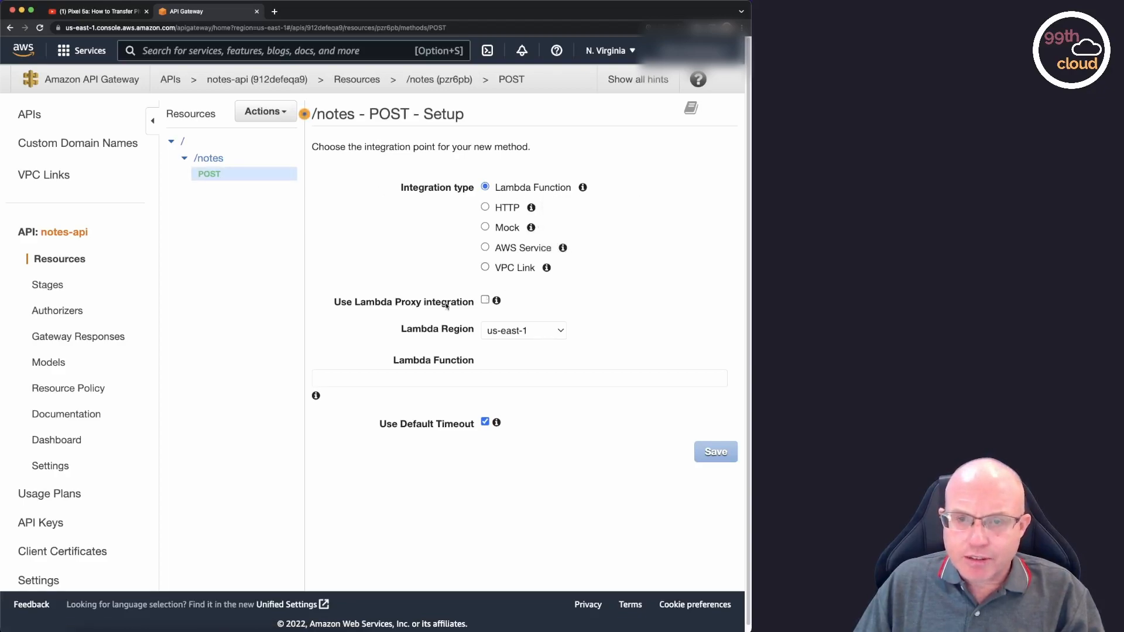
Set up the POST method with Lambda Proxy integration to the addNote function, save it and grant API Gateway permission to invoke it.
left_click(485, 301)
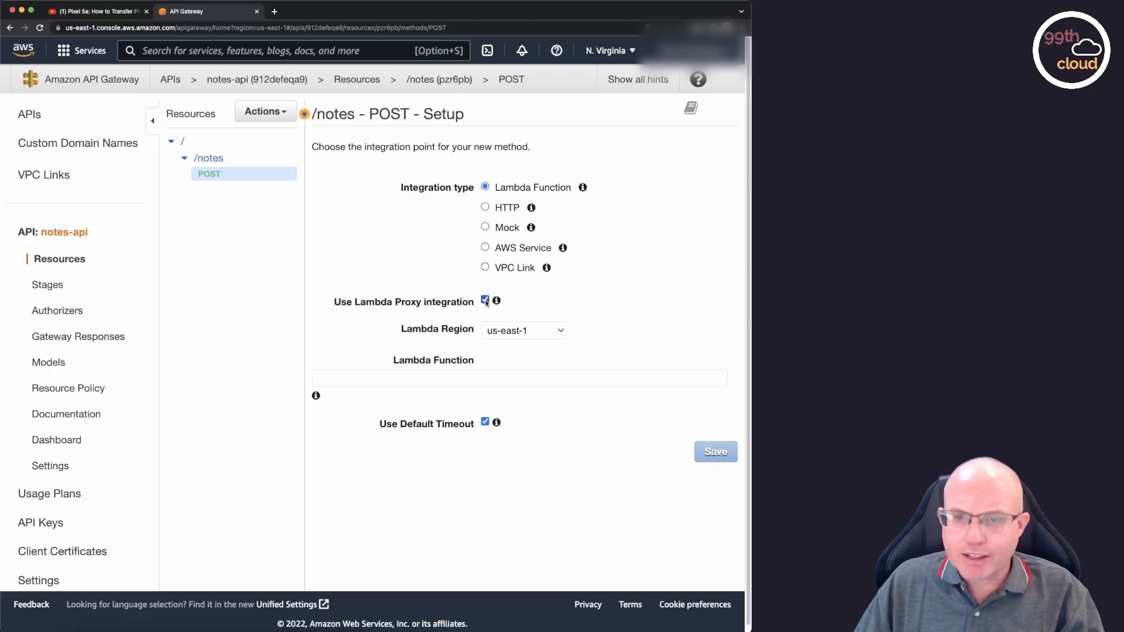
mouse_move(499, 303)
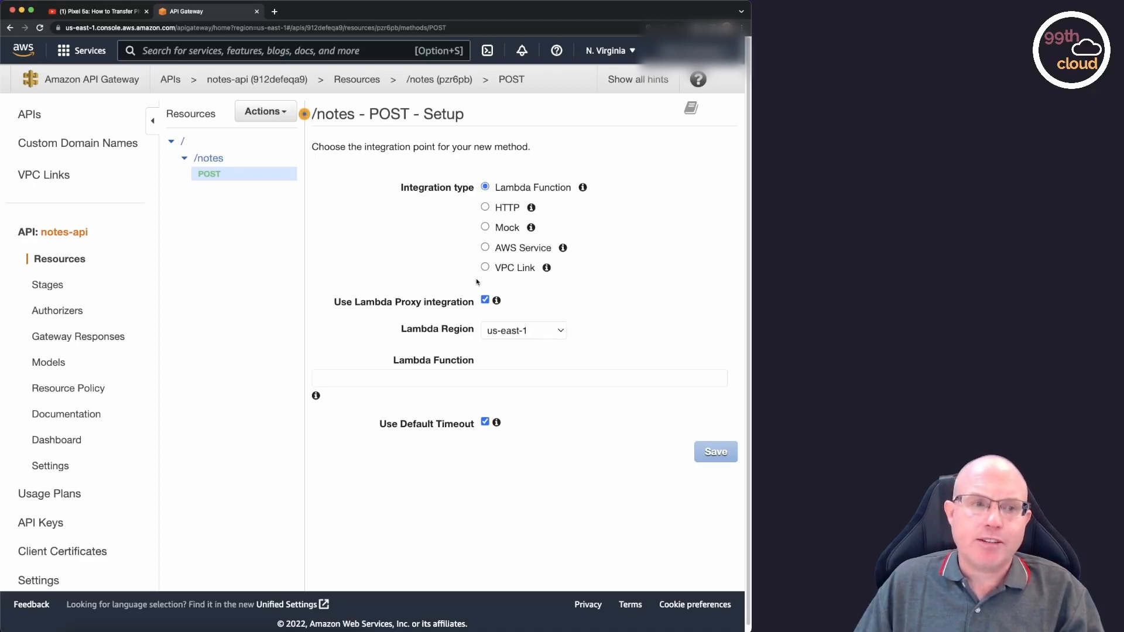
mouse_move(498, 299)
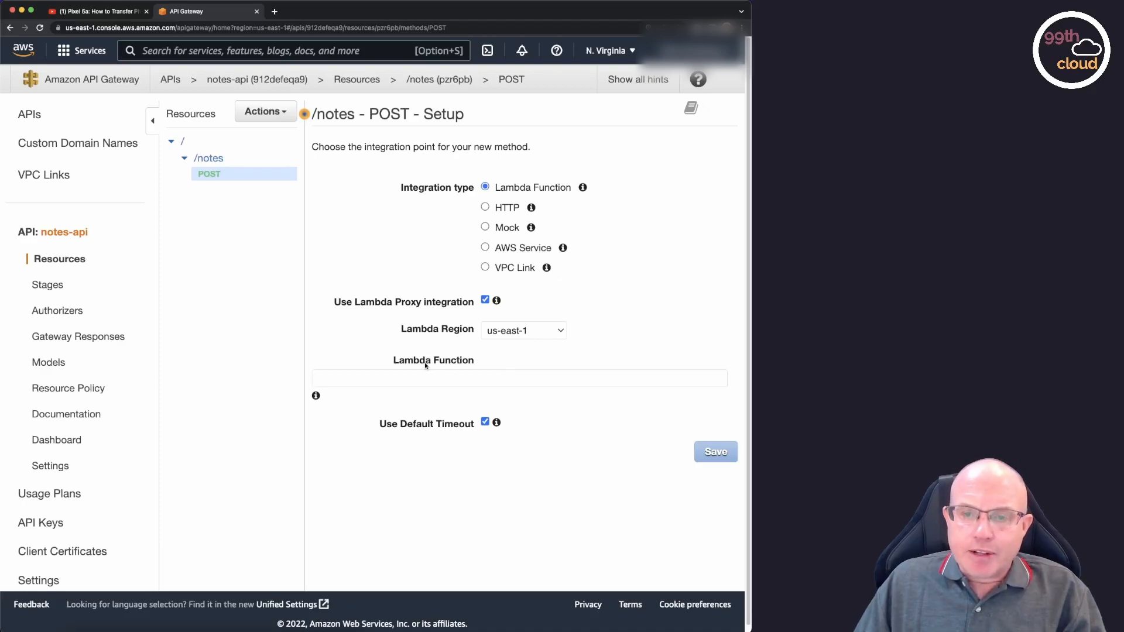
left_click(445, 372)
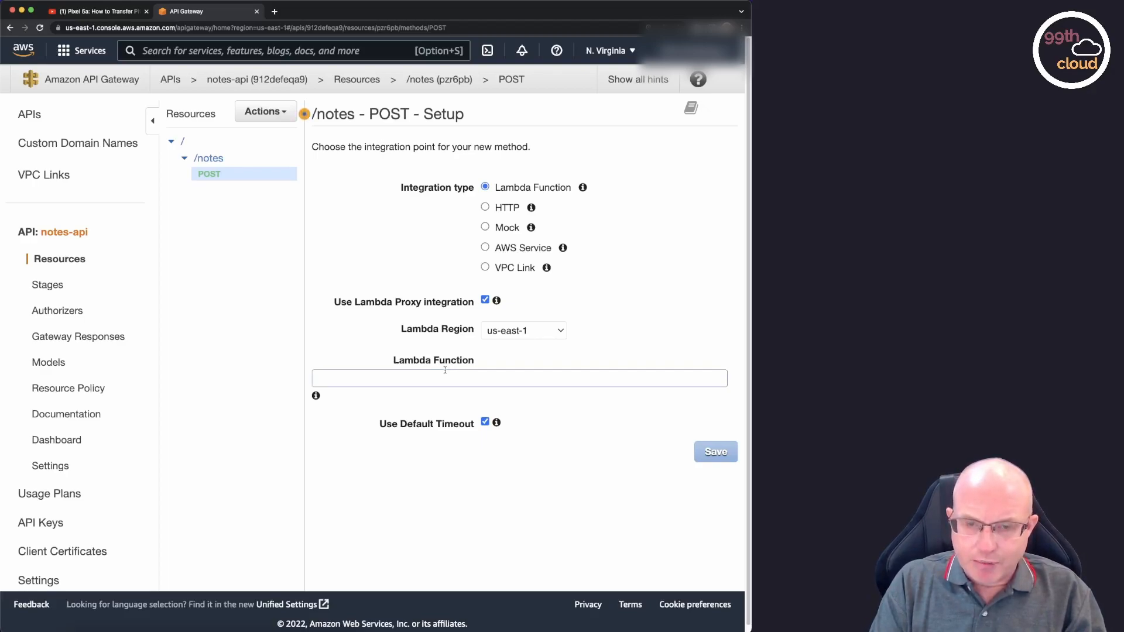
type("add")
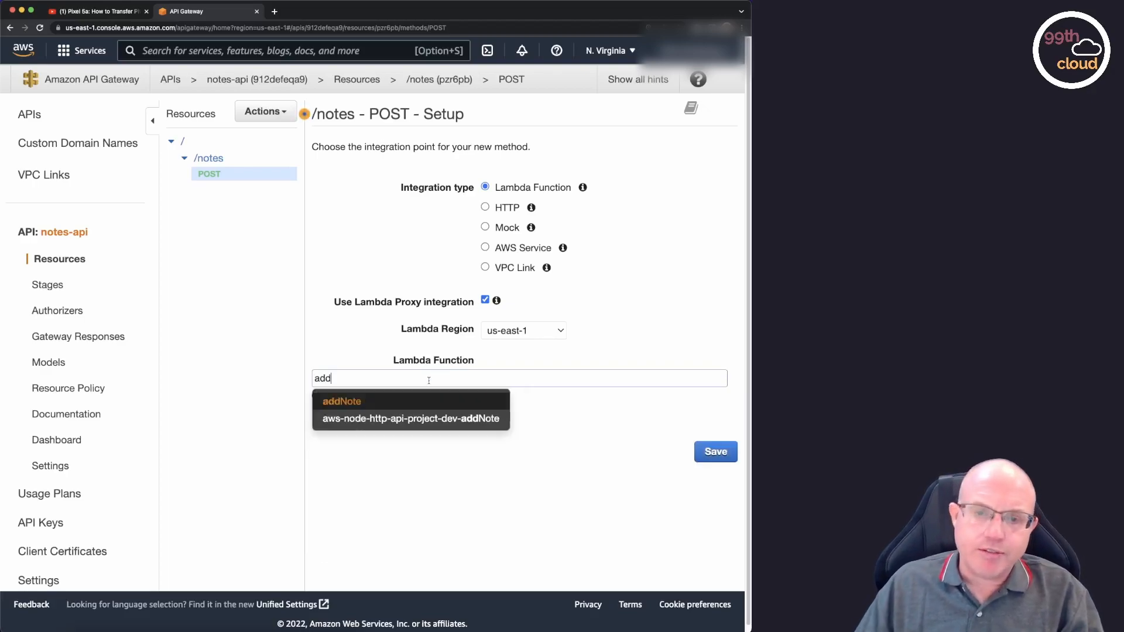
left_click(359, 402)
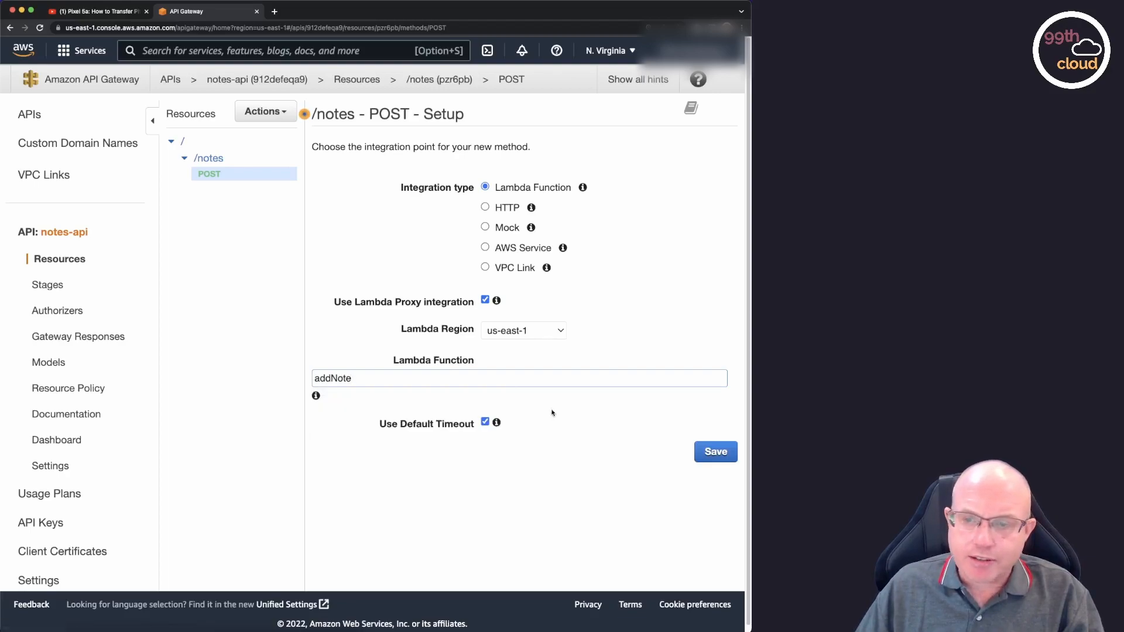
left_click(722, 456)
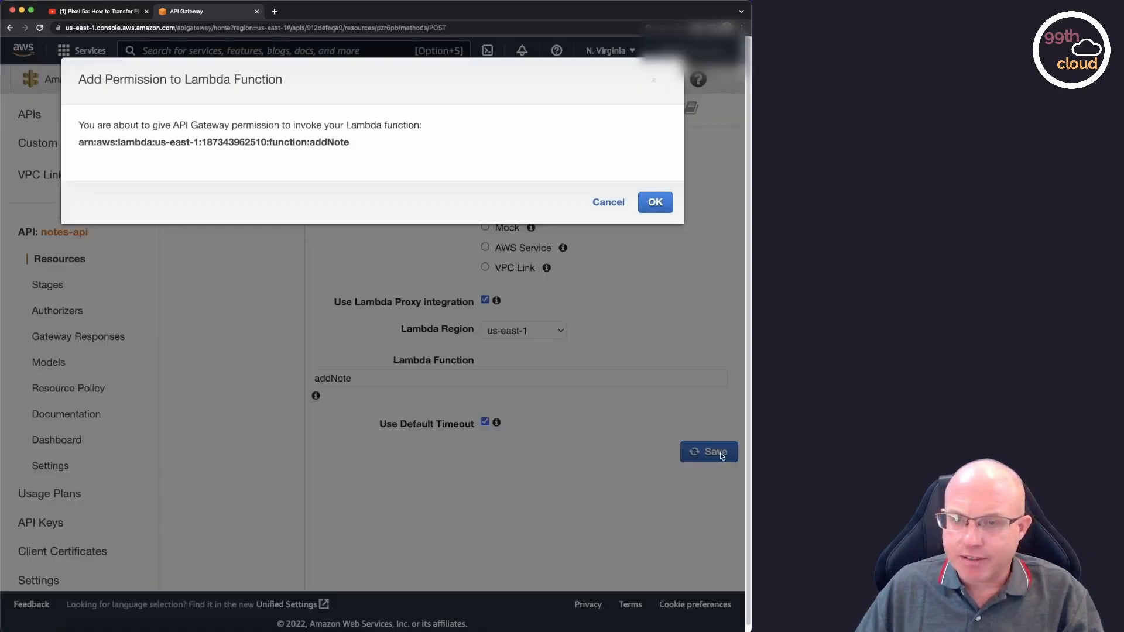
left_click(659, 204)
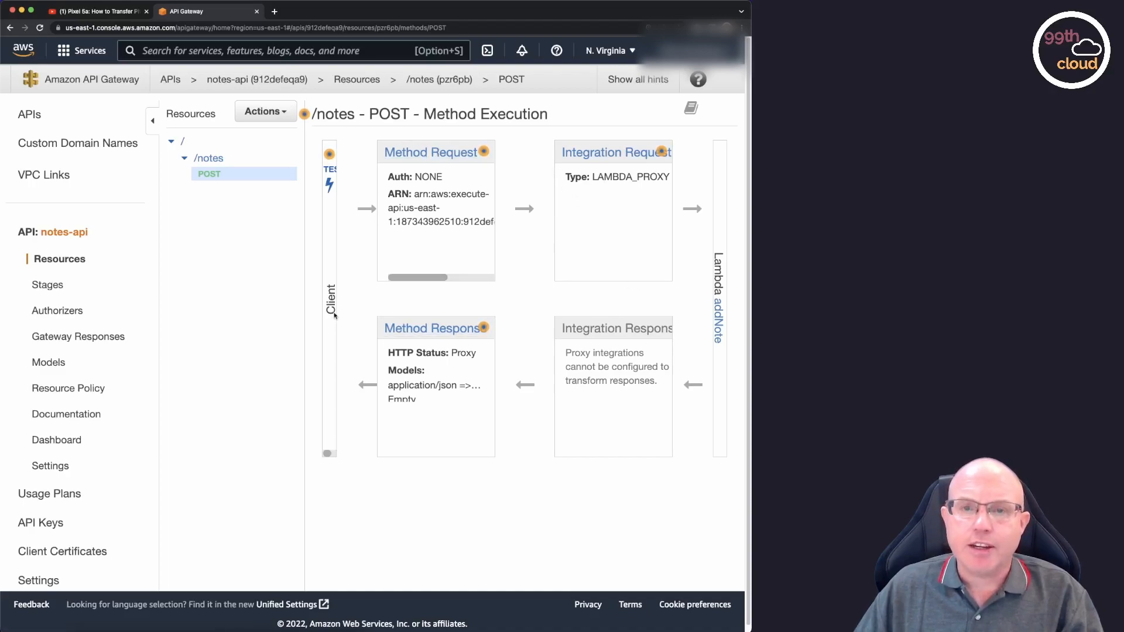
Open the test page of the /notes POST method and enter the request body {"note": "This is a note passed through the API Gateway."}.
left_click_drag(389, 177, 443, 178)
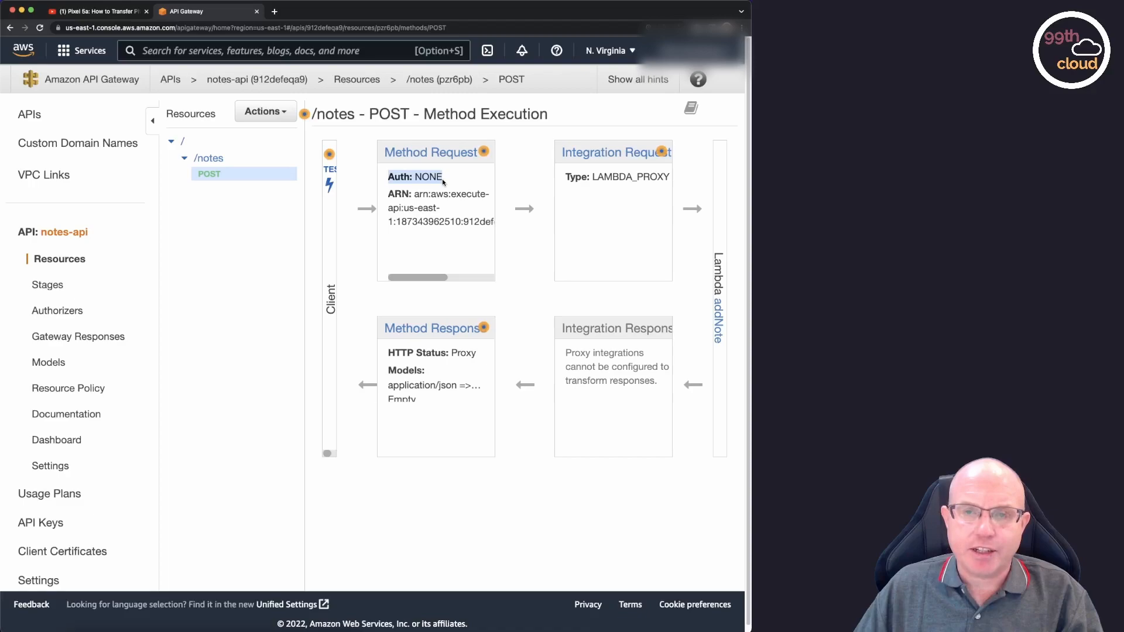
left_click(331, 186)
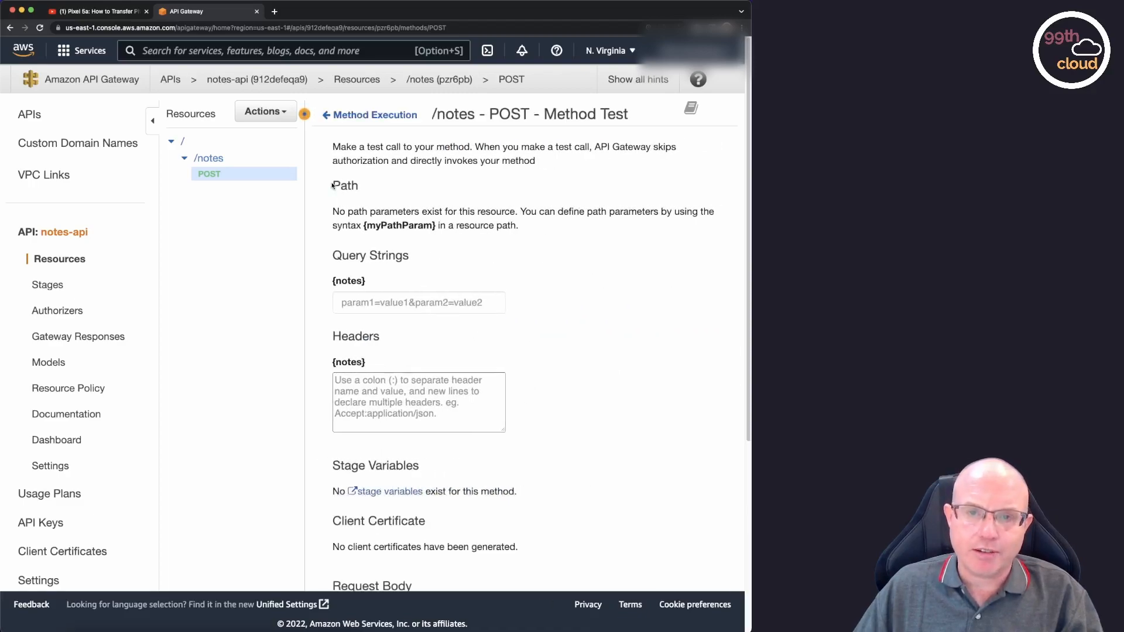
scroll(559, 246, "down", 5)
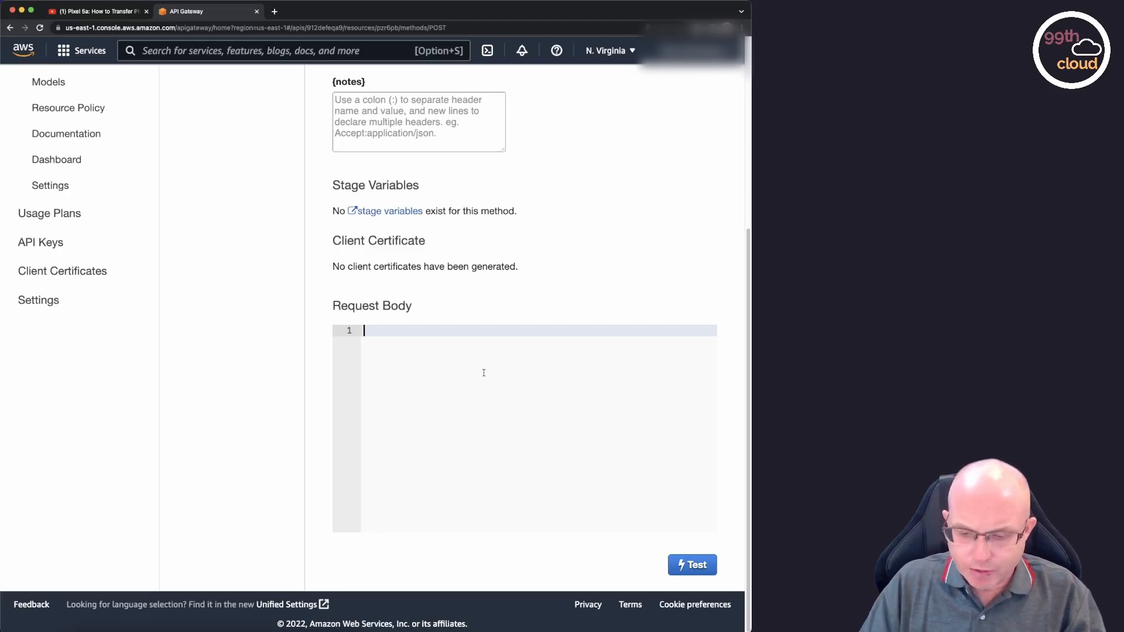
type("{")
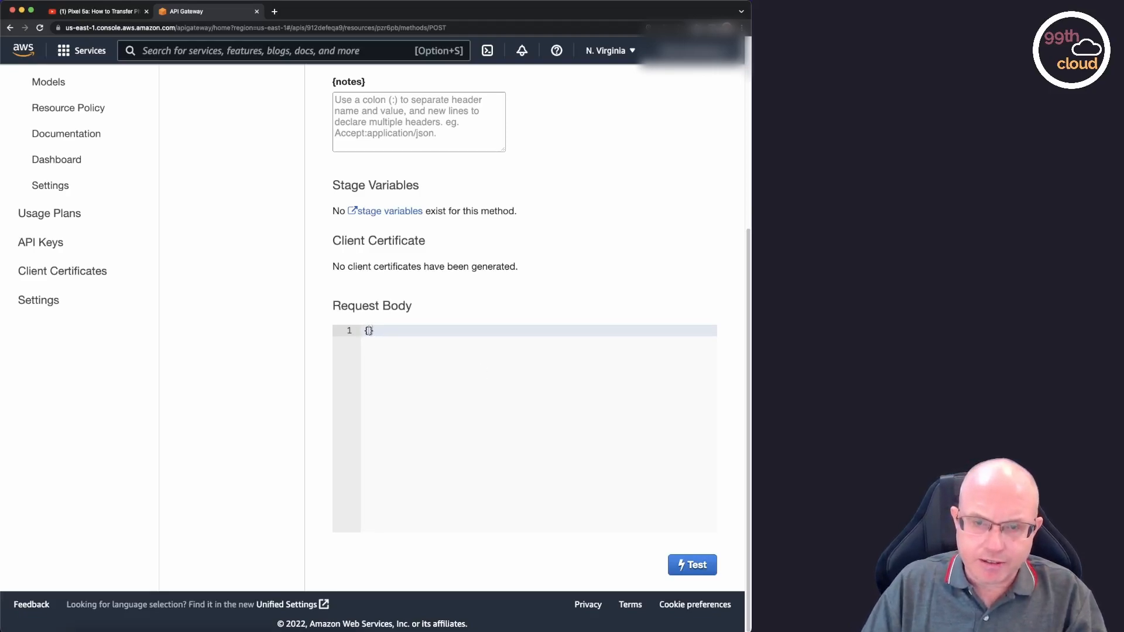
key("Return")
type("\"note\": \"")
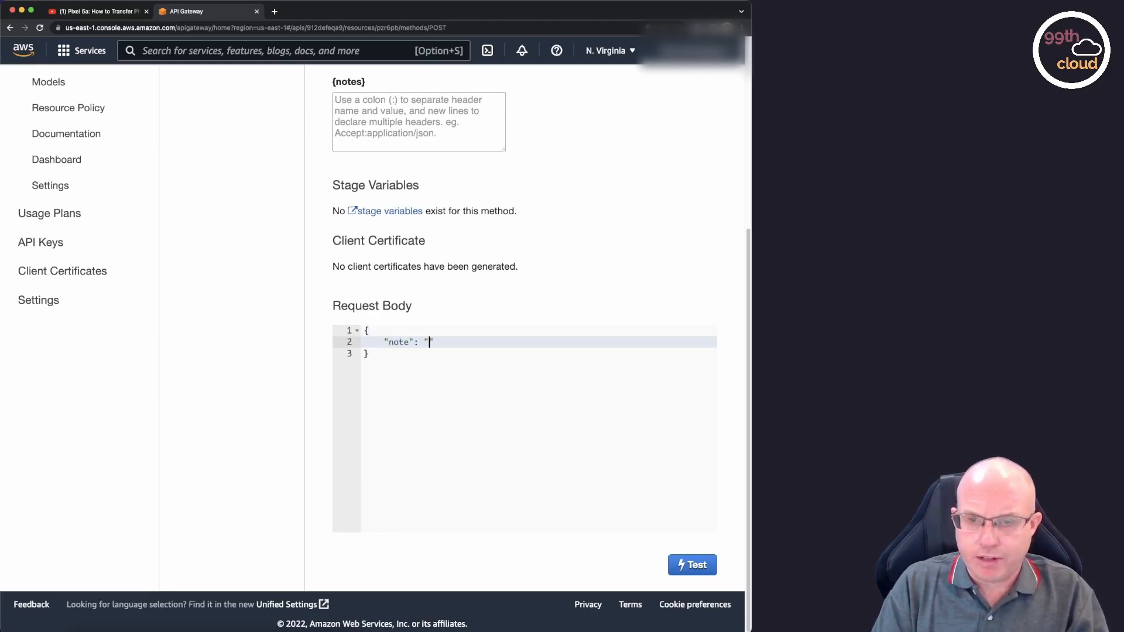
type("This is a not")
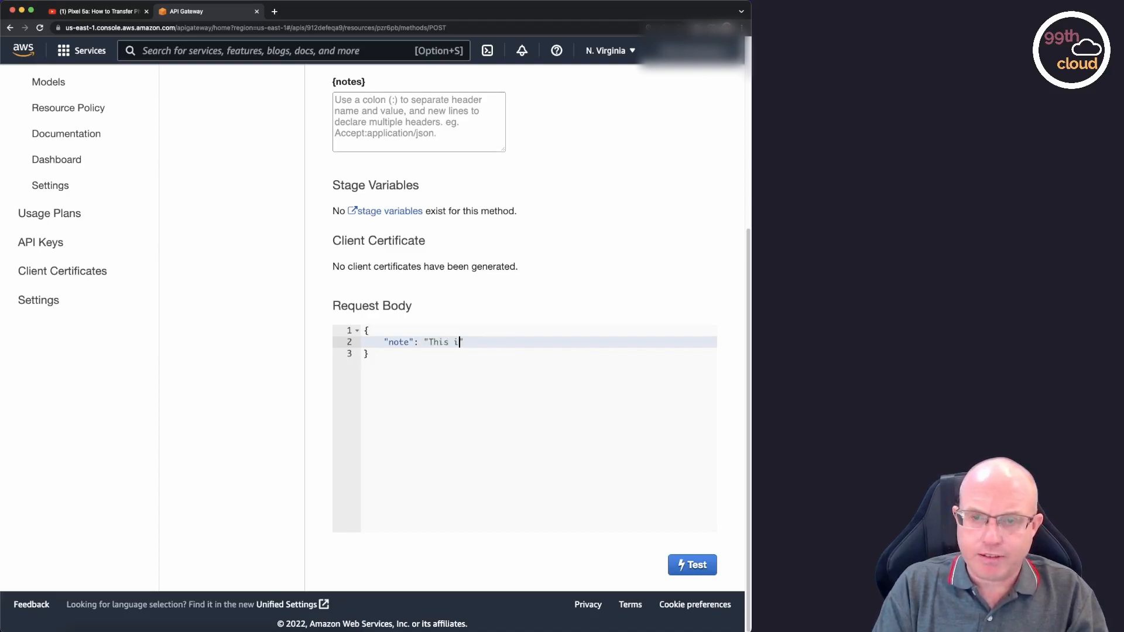
type("e from")
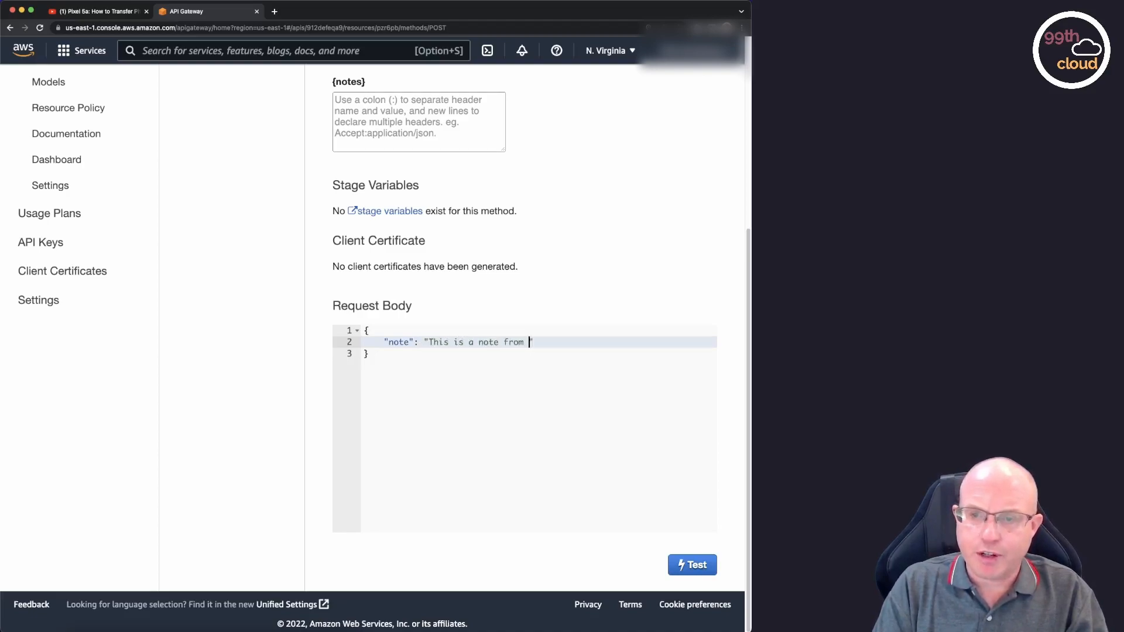
key("BackSpace")
key("BackSpace")
key("BackSpace")
key("BackSpace")
key("BackSpace")
type("passed")
type(" through the A")
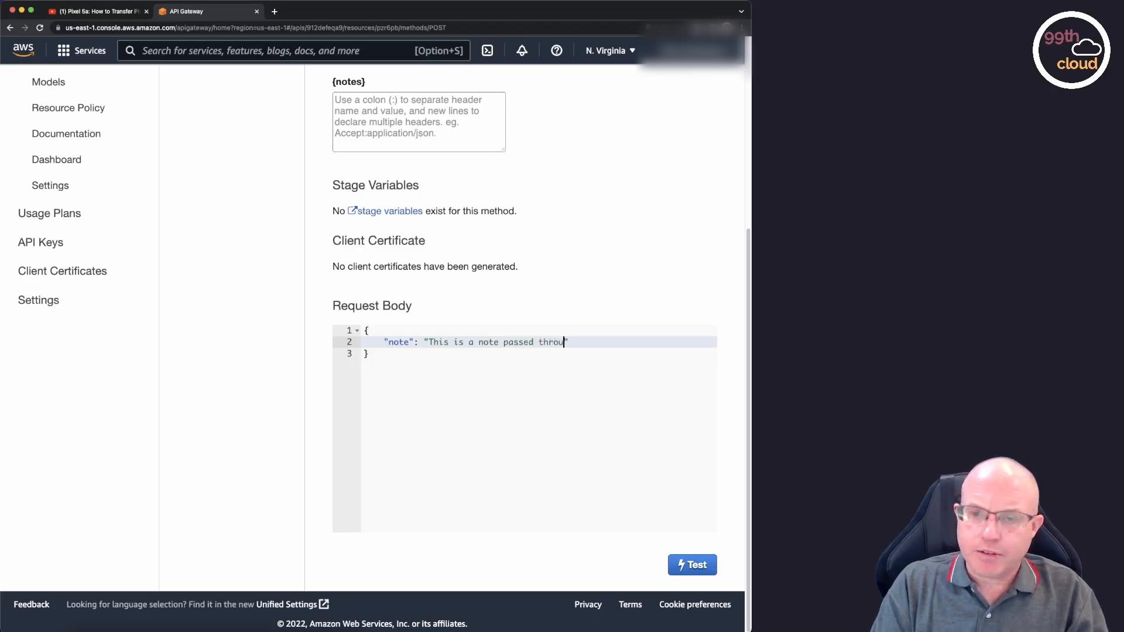
type("PI Gateway")
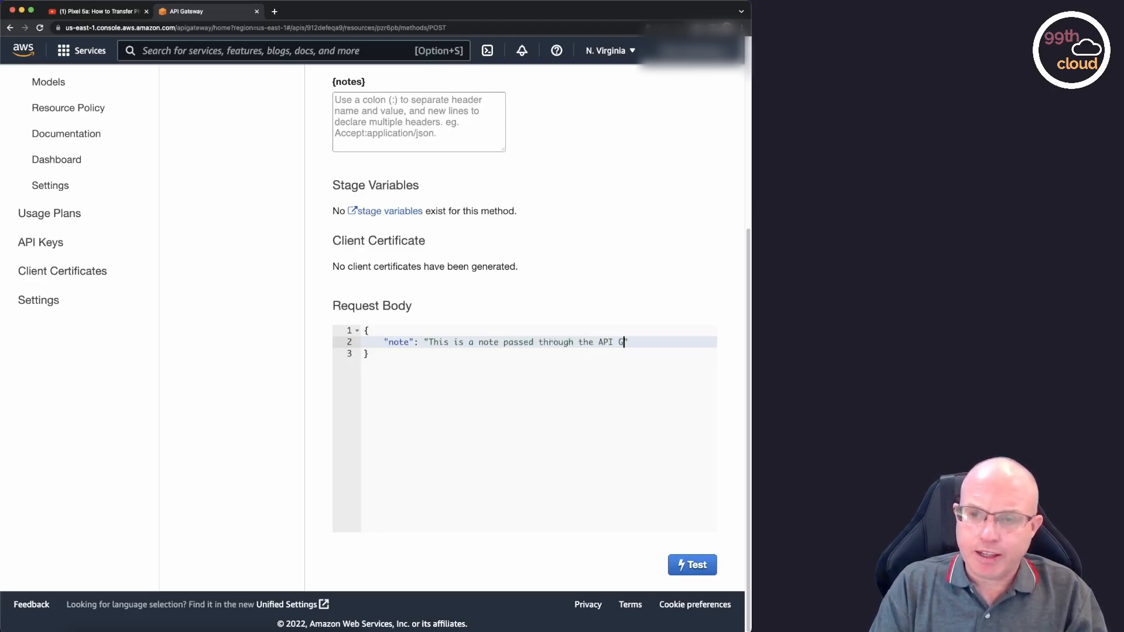
type(".")
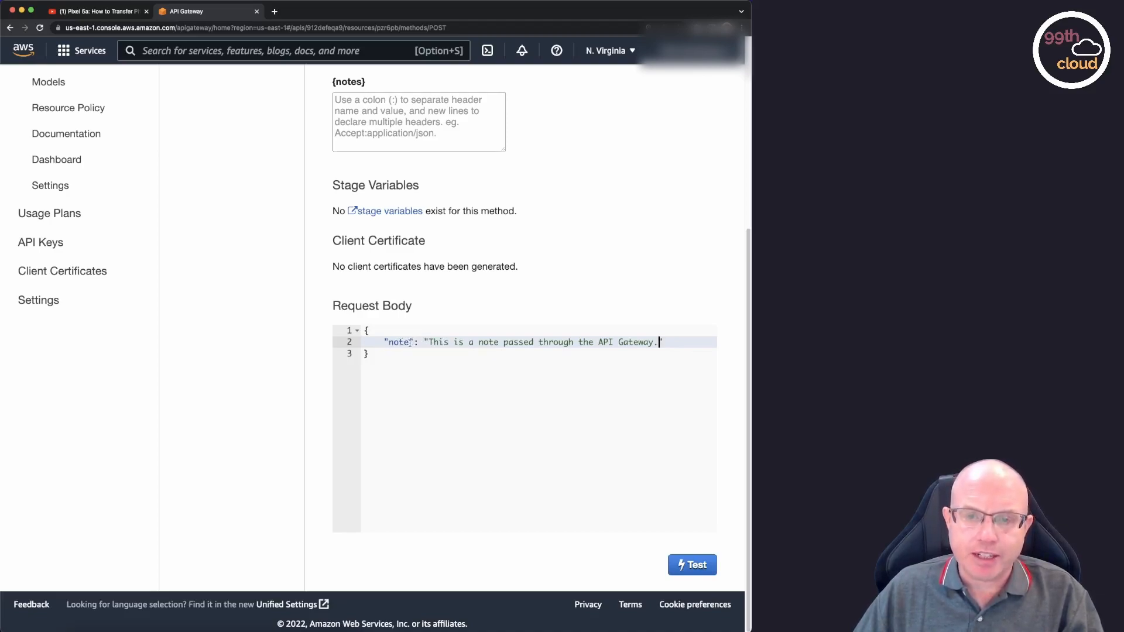
Run the POST method test and check its response status and execution log.
scroll(617, 320, "up", 5)
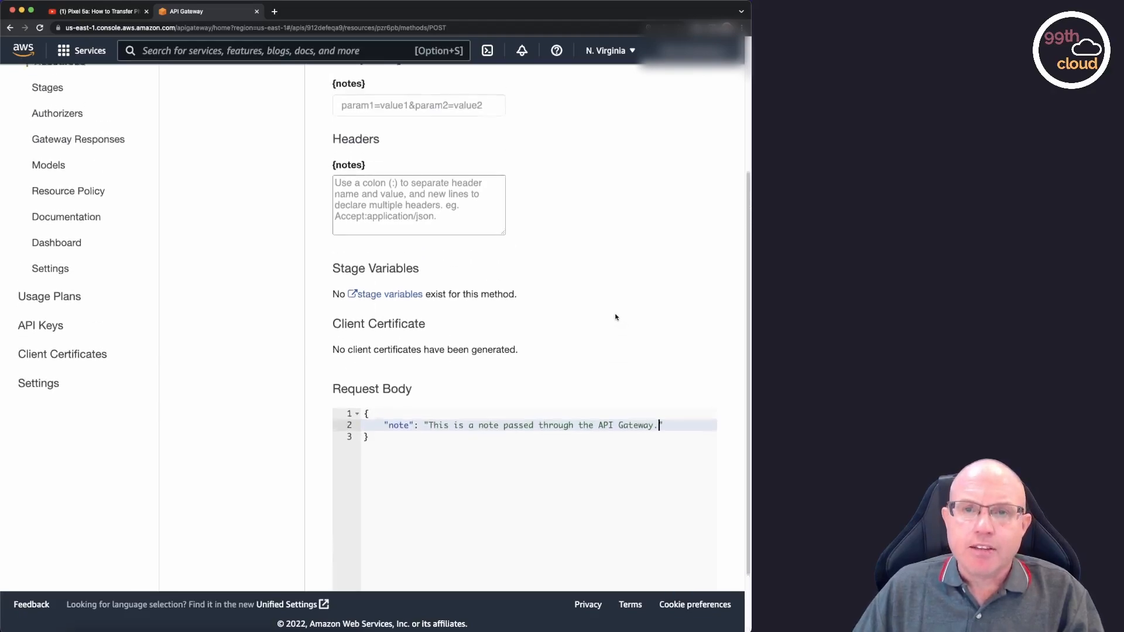
scroll(617, 317, "down", 5)
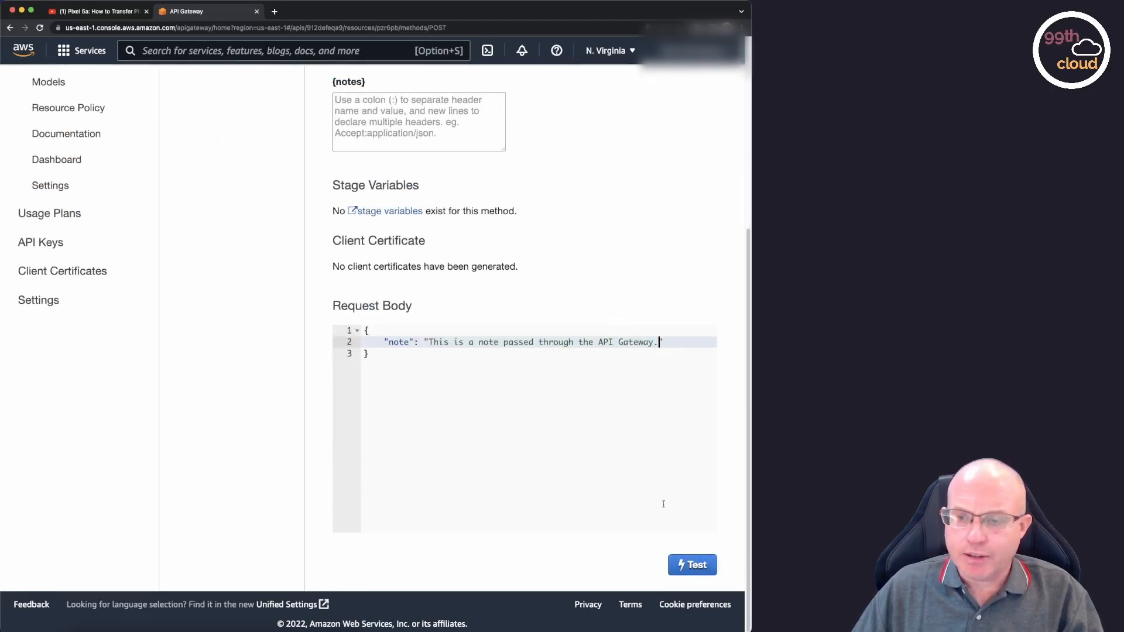
left_click(695, 570)
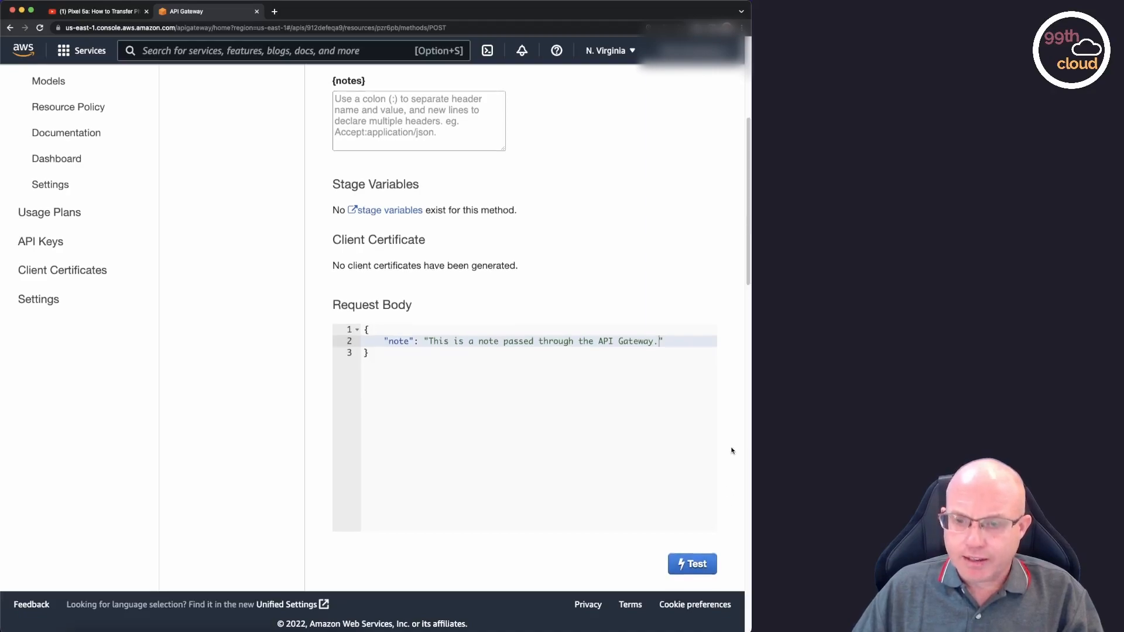
scroll(732, 451, "down", 3)
scroll(732, 451, "down", 10)
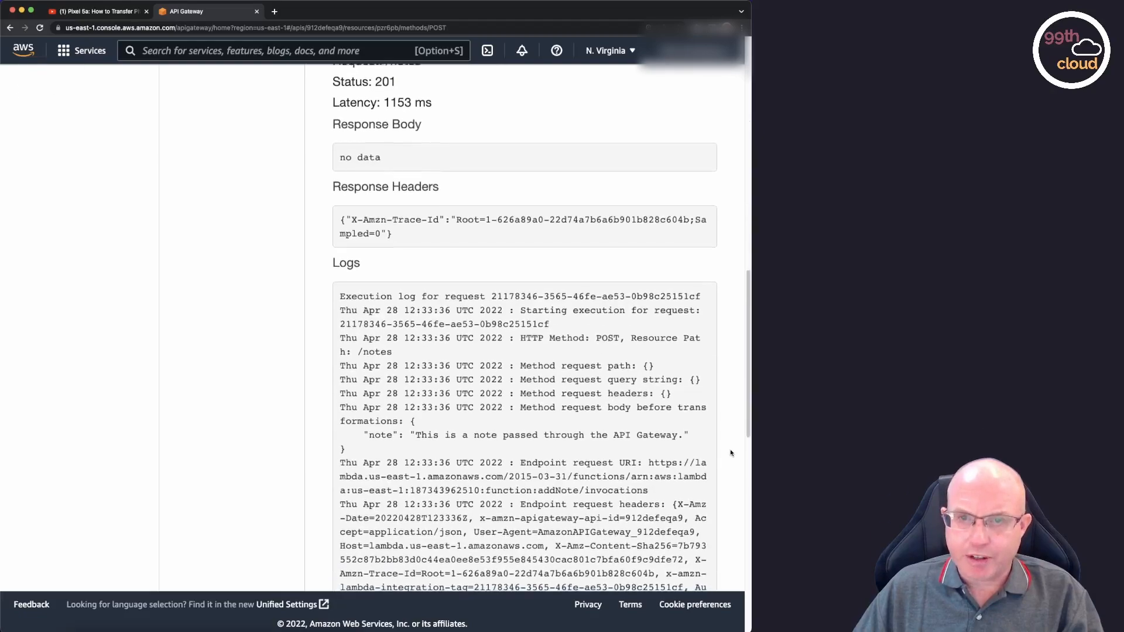
scroll(730, 453, "up", 4)
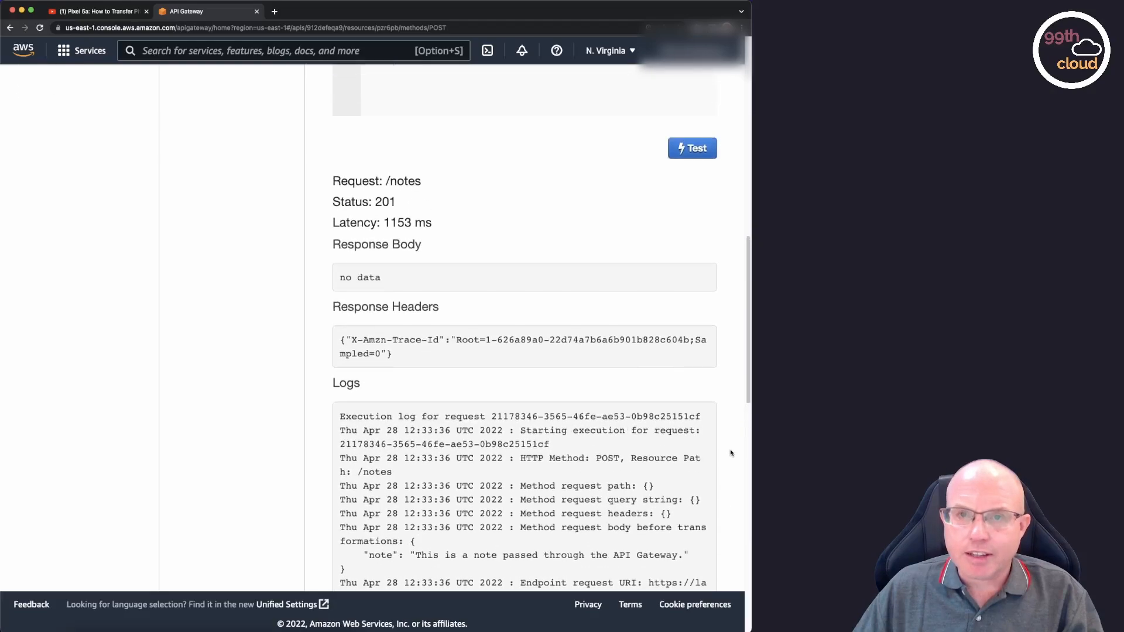
double_click(387, 202)
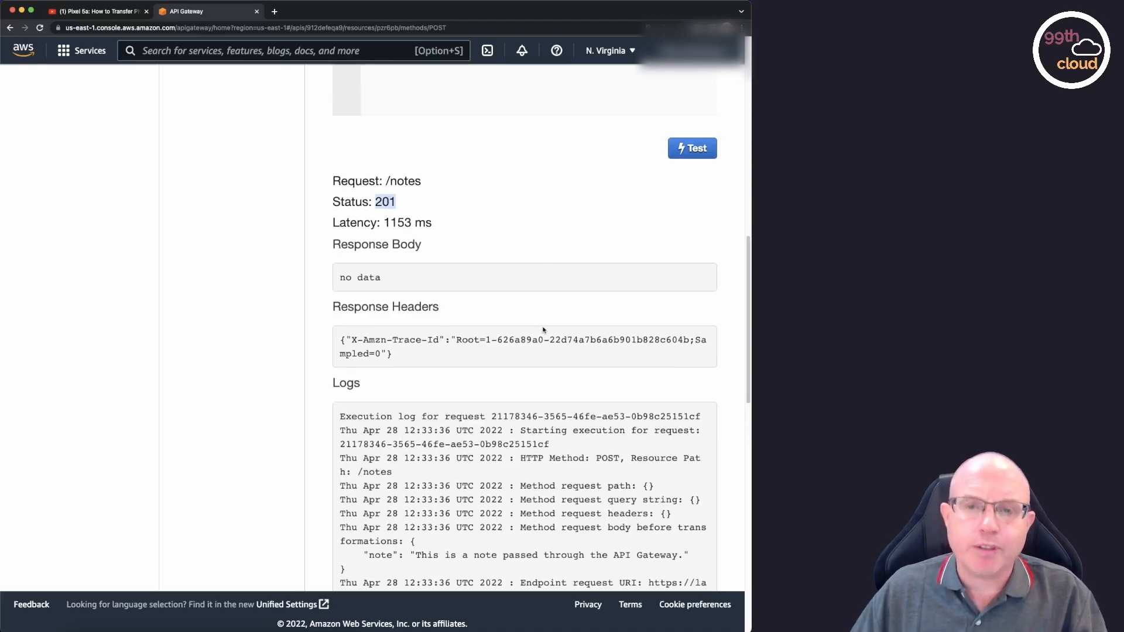
scroll(548, 335, "down", 5)
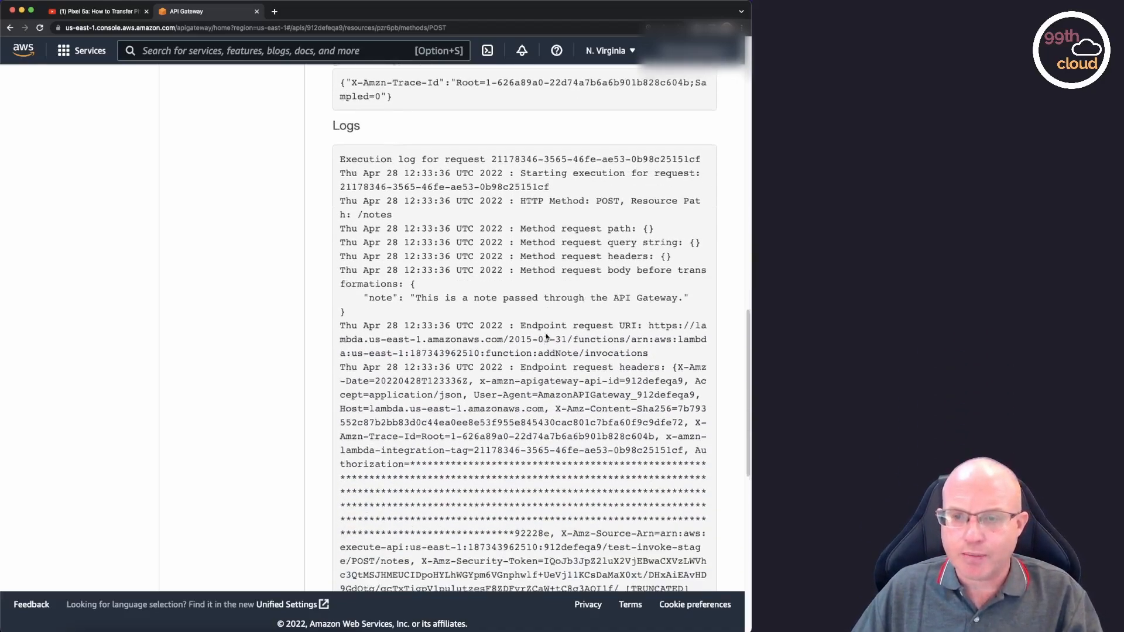
scroll(537, 497, "down", 15)
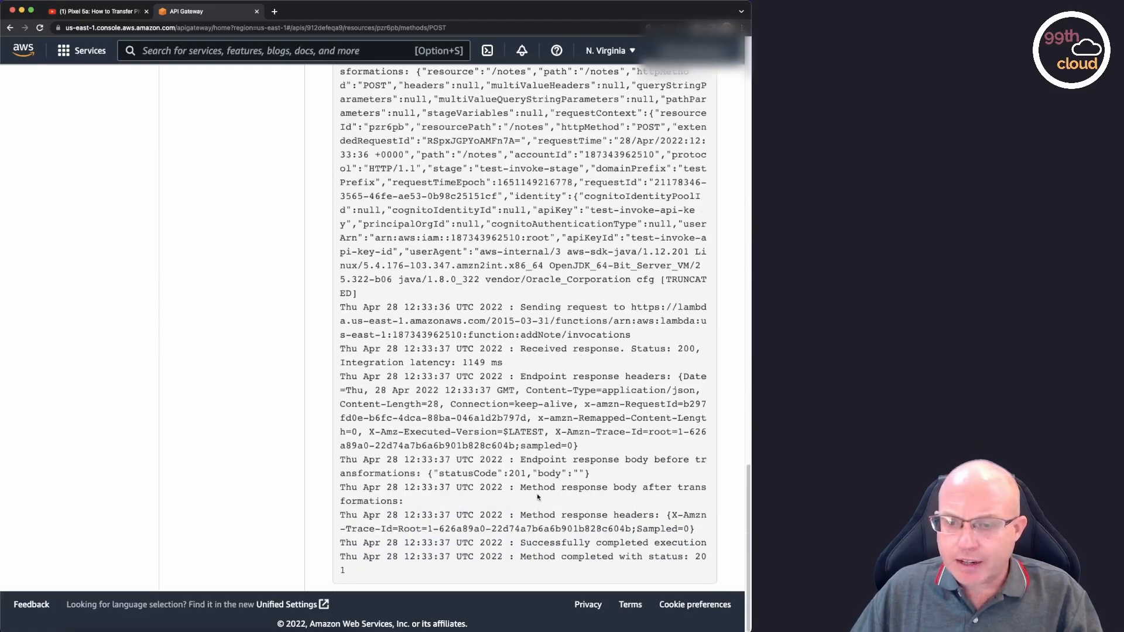
left_click_drag(521, 543, 703, 551)
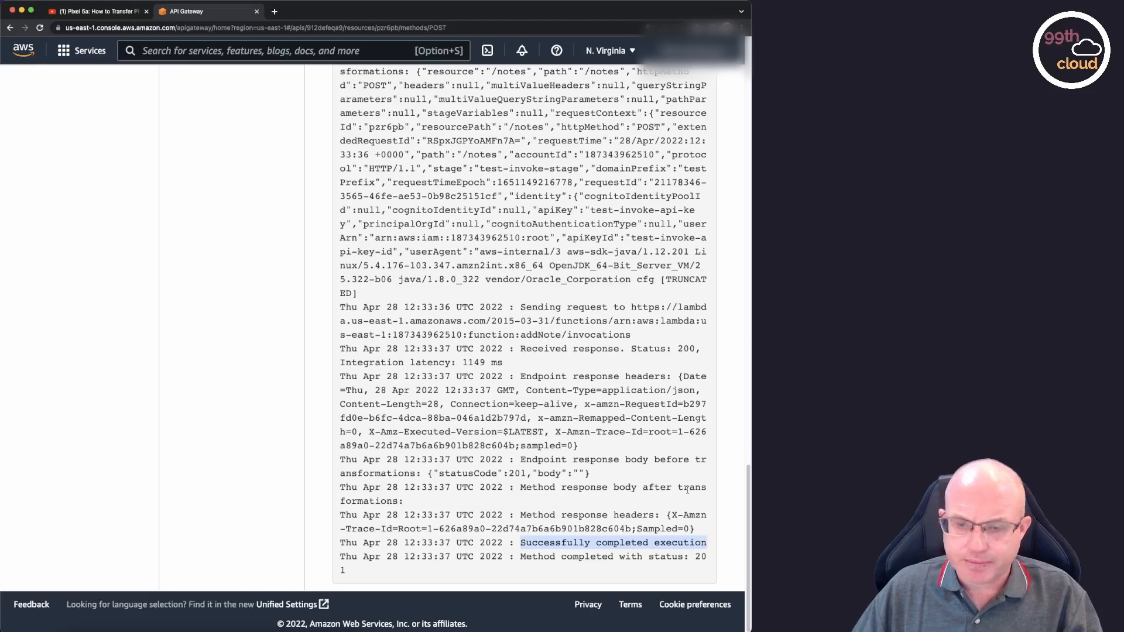
scroll(665, 511, "up", 20)
scroll(687, 489, "up", 20)
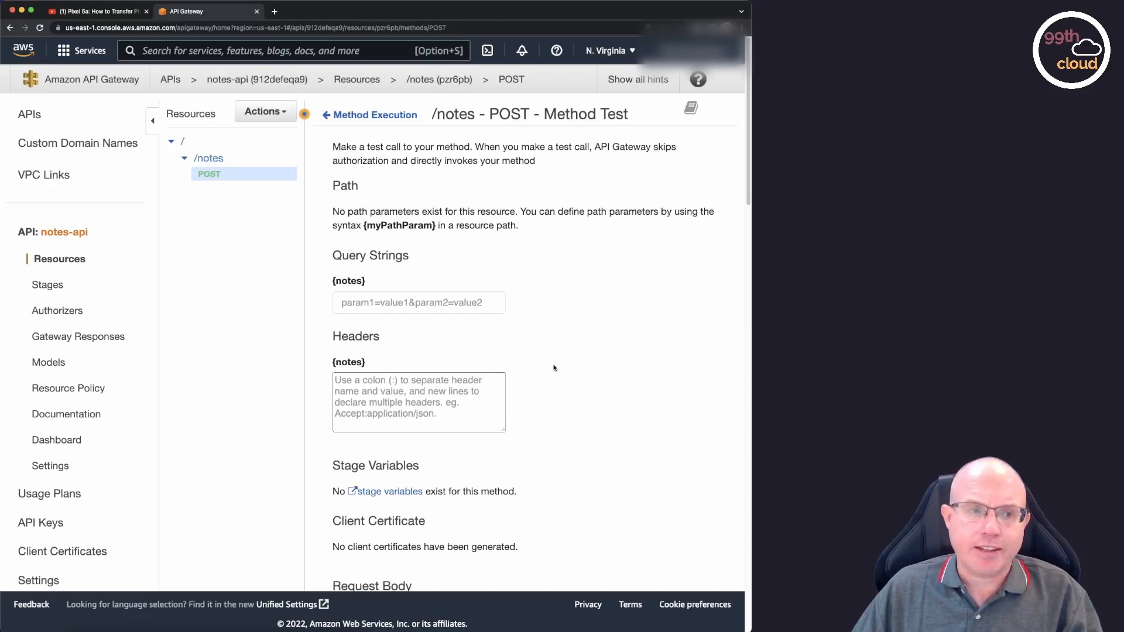
Switch to DynamoDB and explore the items of the Notes table.
left_click(346, 52)
type("dyna")
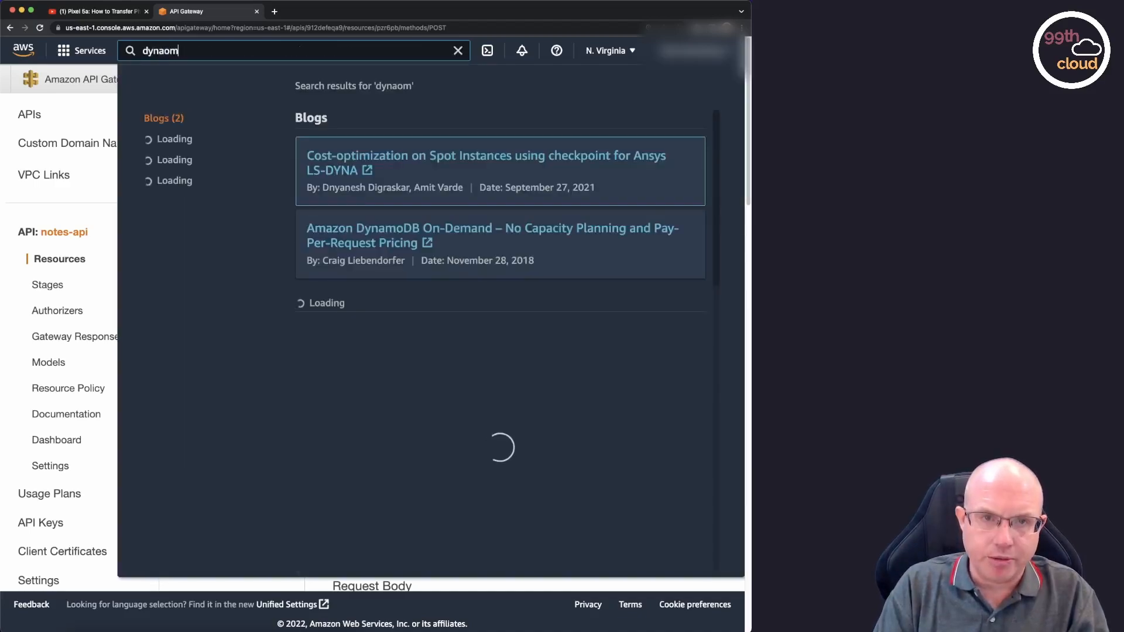
type("modb")
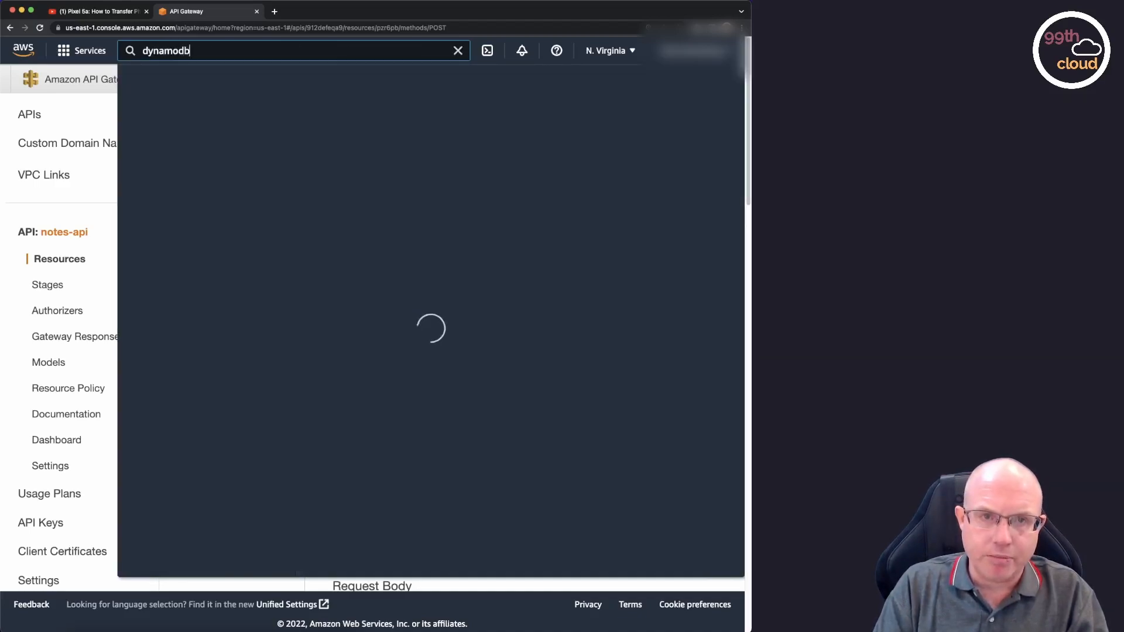
key("Return")
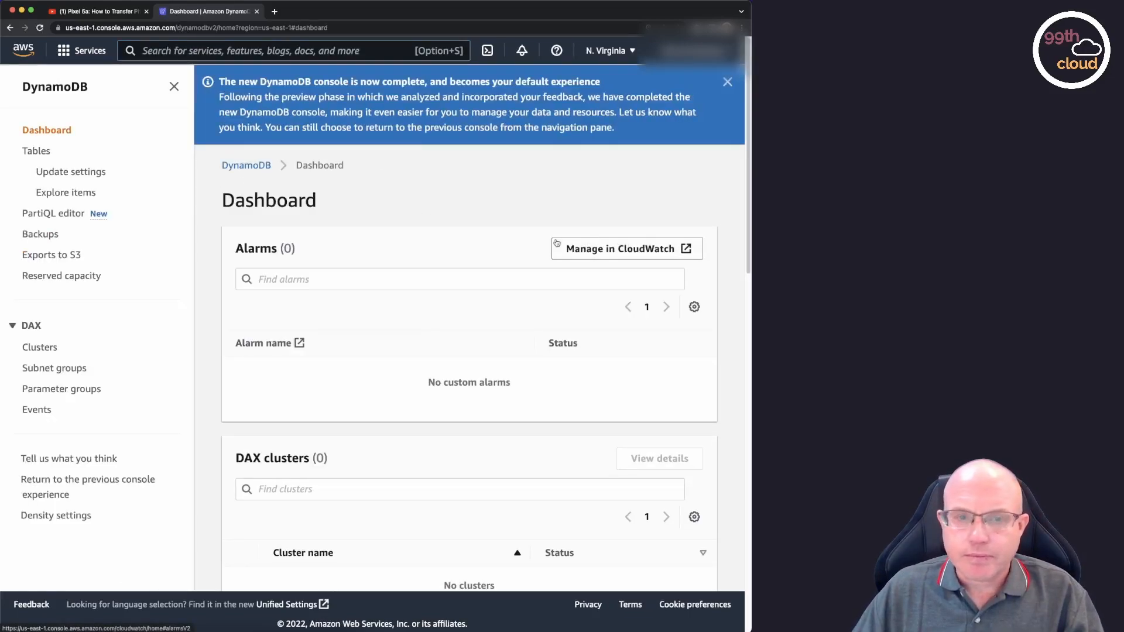
left_click(38, 153)
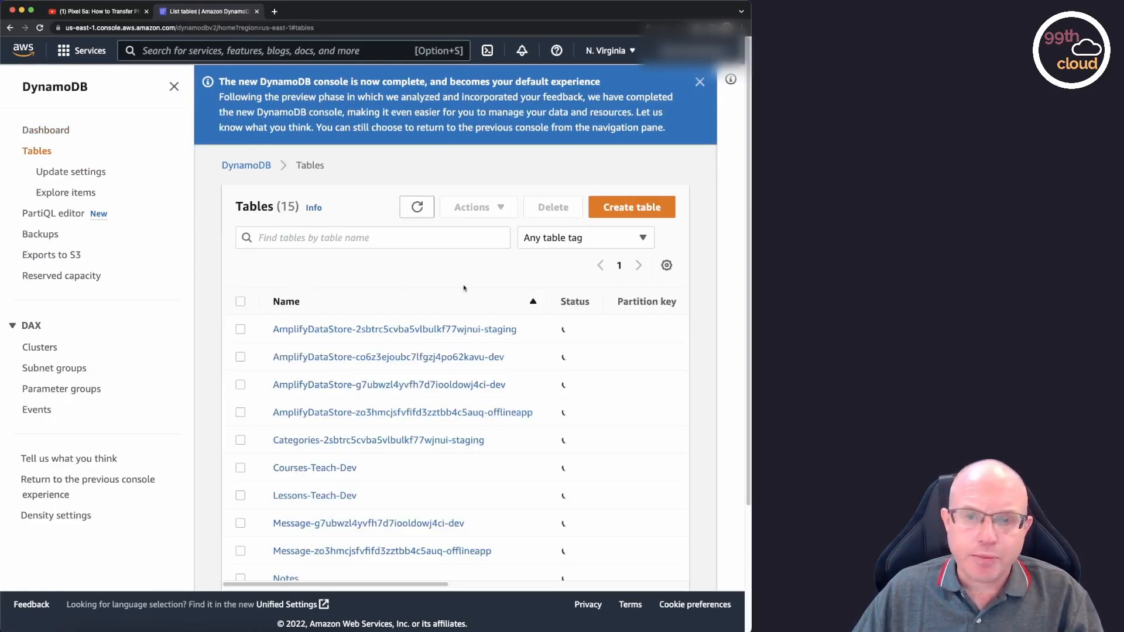
scroll(343, 386, "down", 4)
left_click(286, 418)
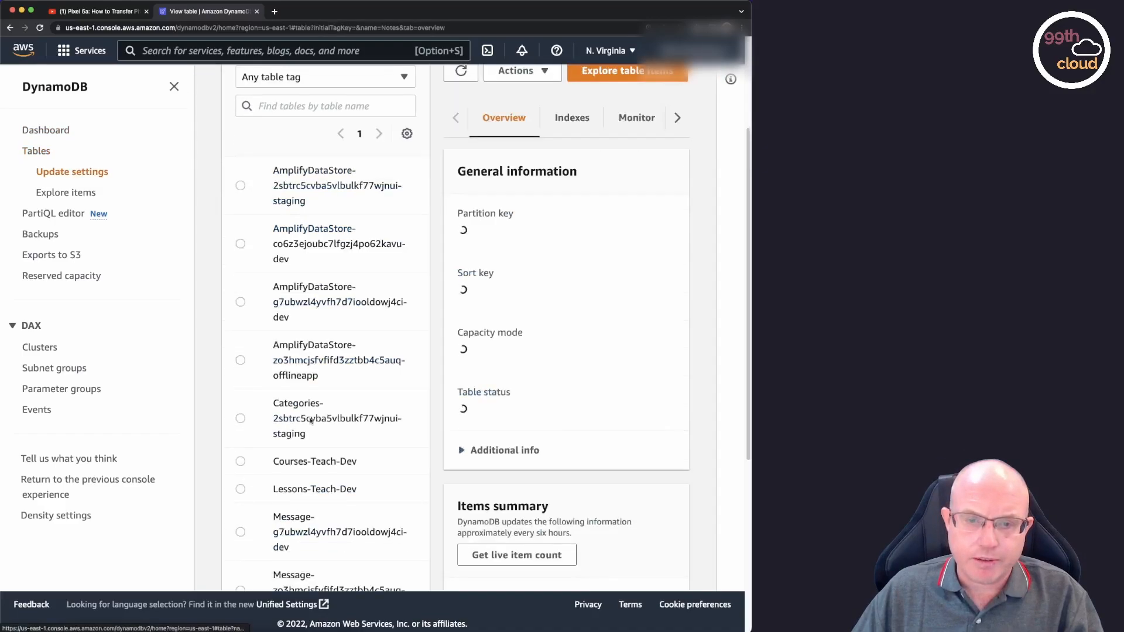
left_click(644, 80)
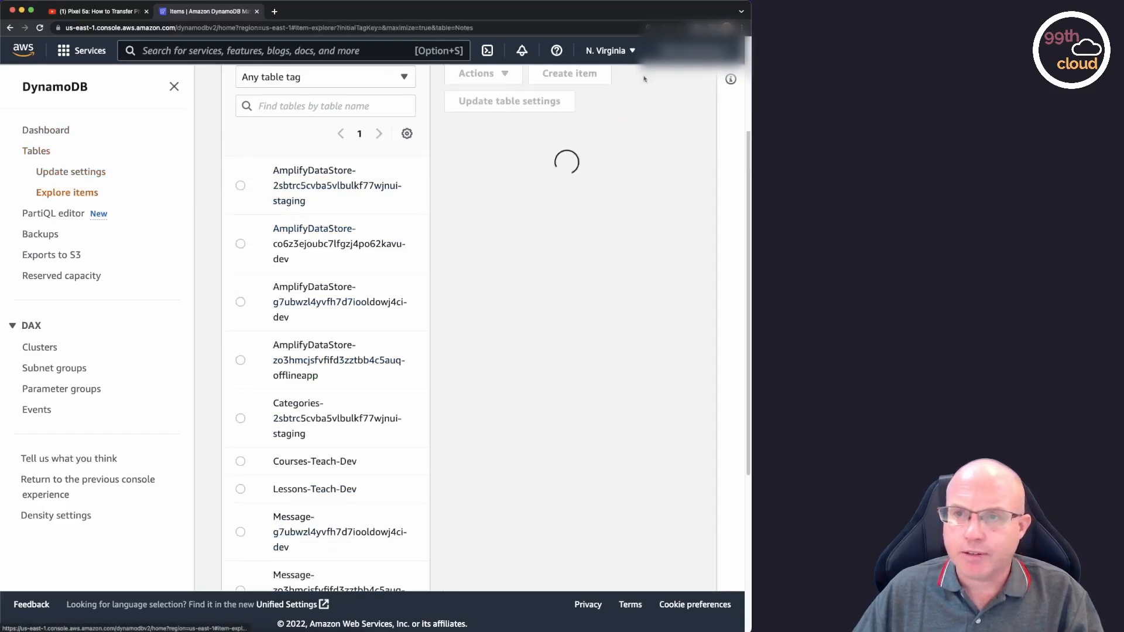
scroll(577, 270, "down", 5)
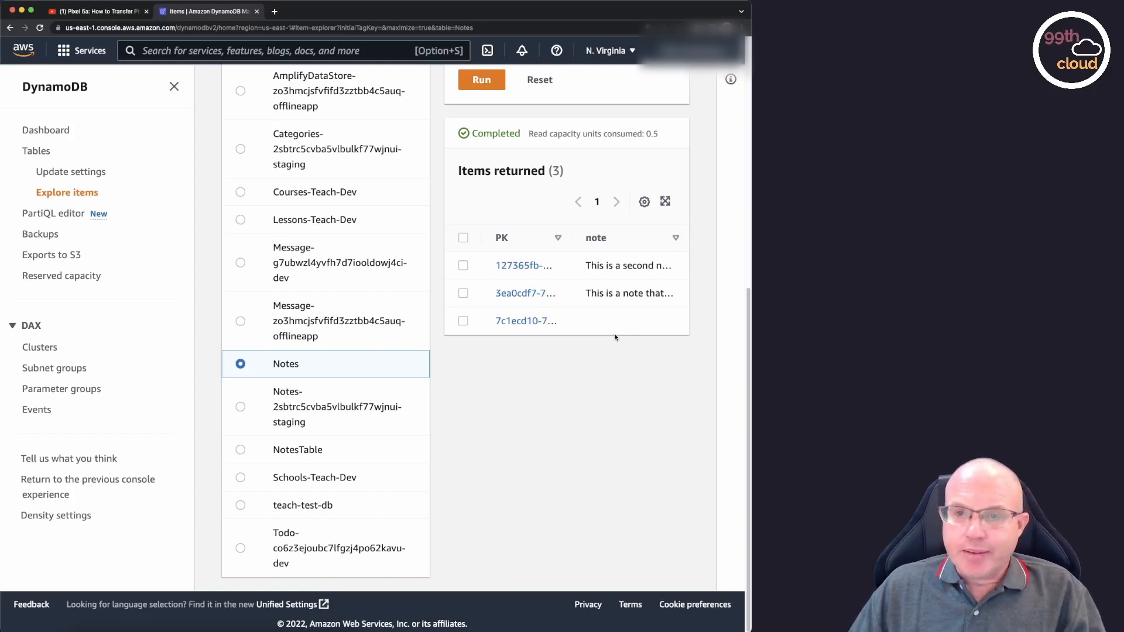
Delete the item that has no note value from the Notes table.
left_click(463, 320)
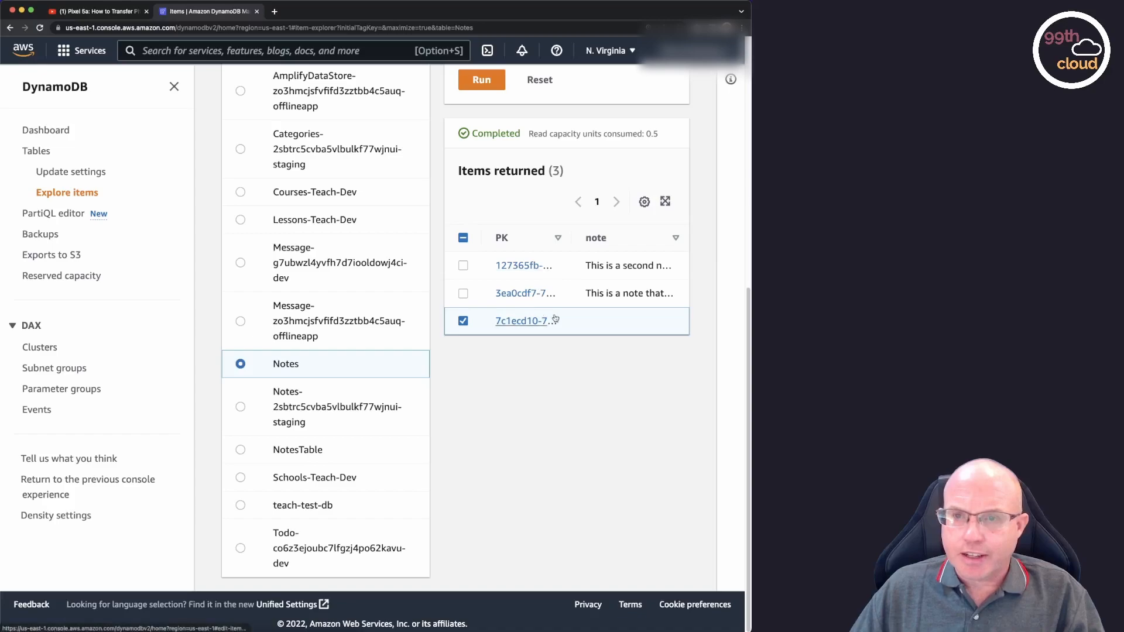
scroll(553, 316, "up", 5)
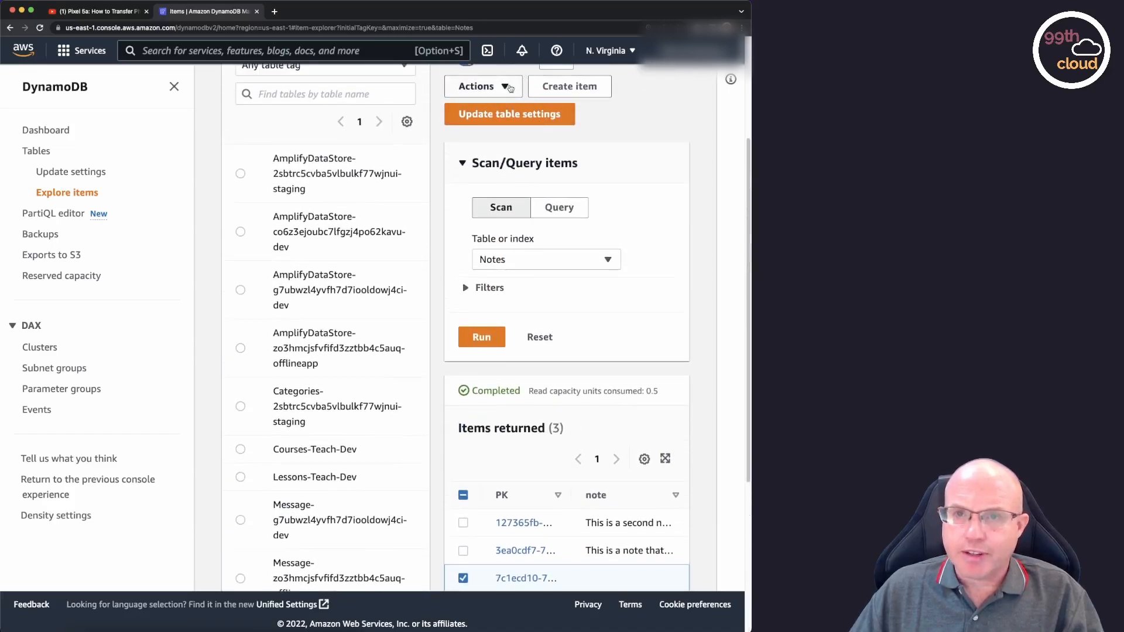
left_click(477, 86)
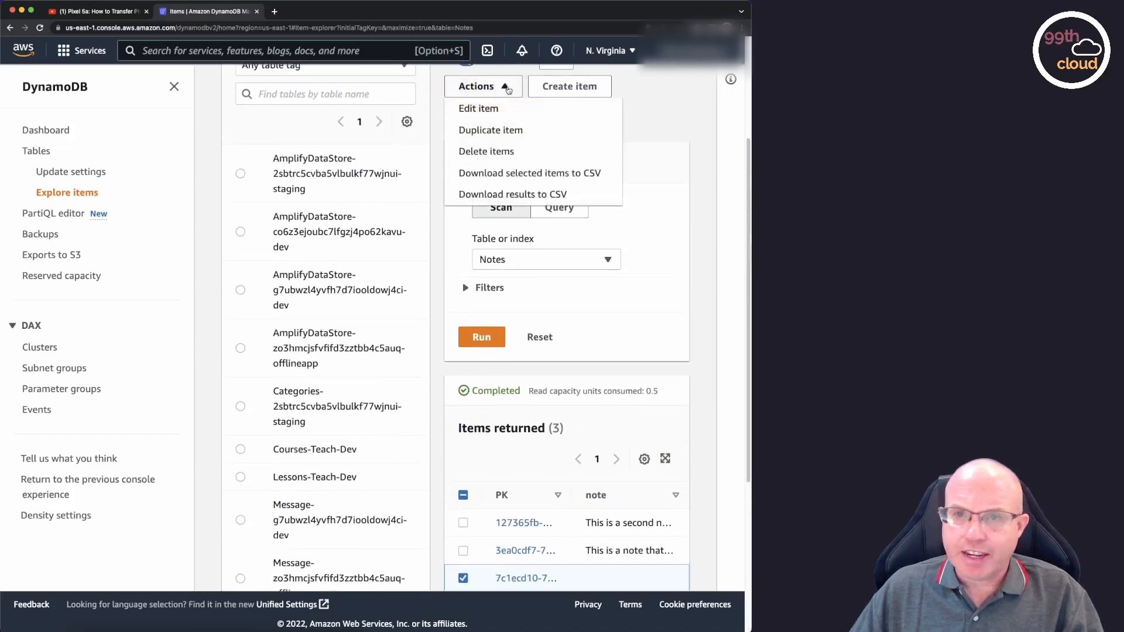
left_click(510, 153)
left_click(542, 390)
scroll(621, 329, "down", 3)
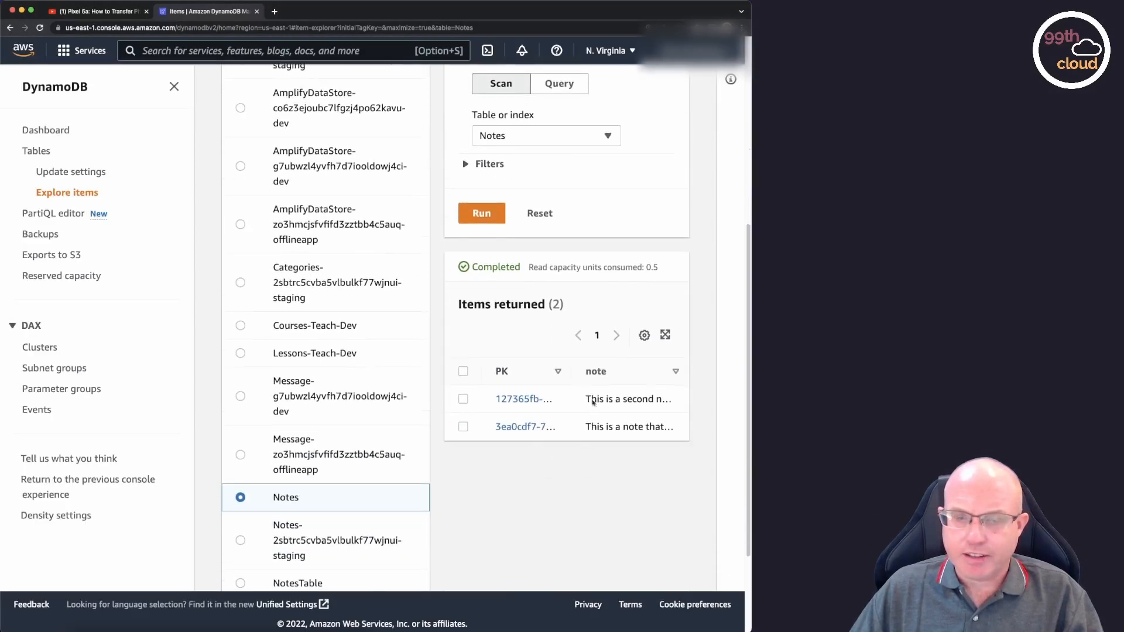
Switch to Lambda, open the addNote function's code and select the line const { note } = event.body in index.js.
left_click(339, 47)
type("lambda")
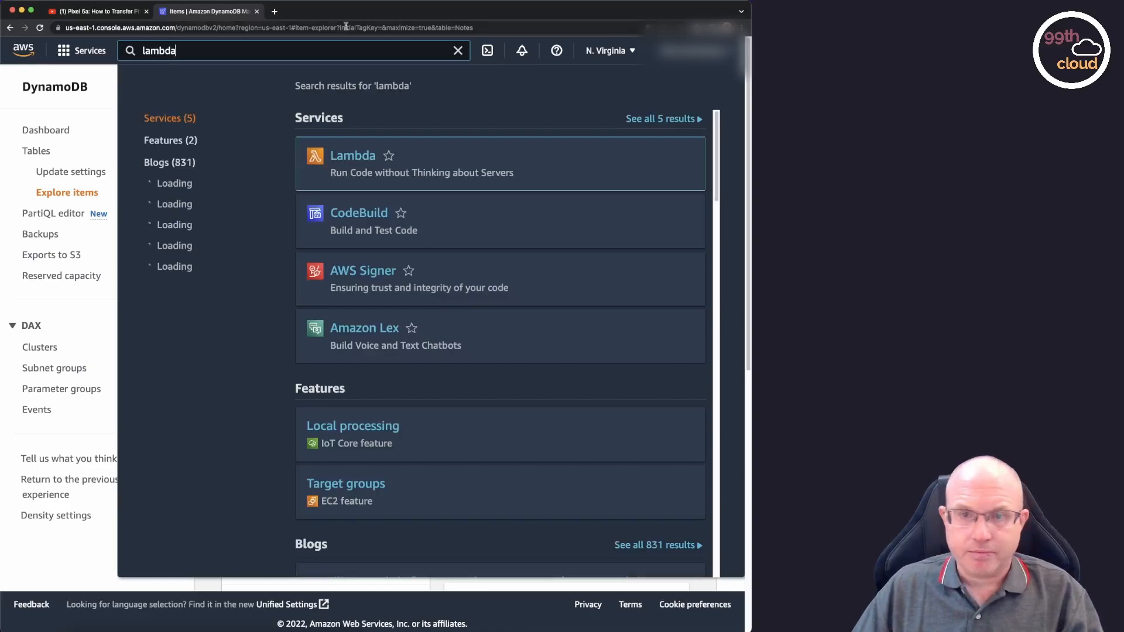
left_click(363, 156)
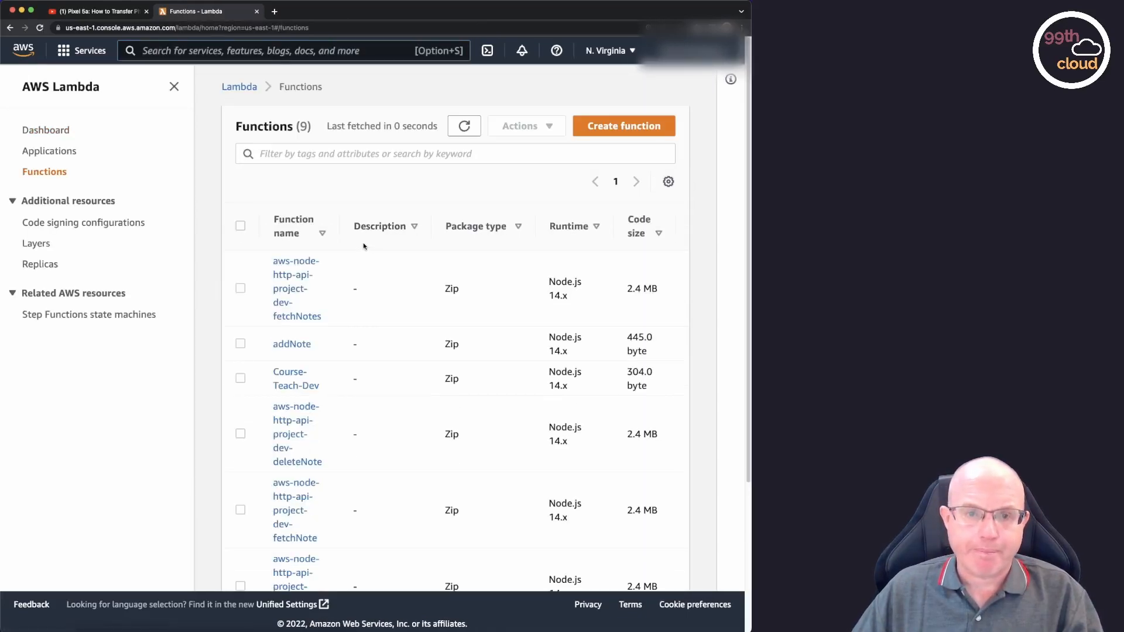
left_click(292, 344)
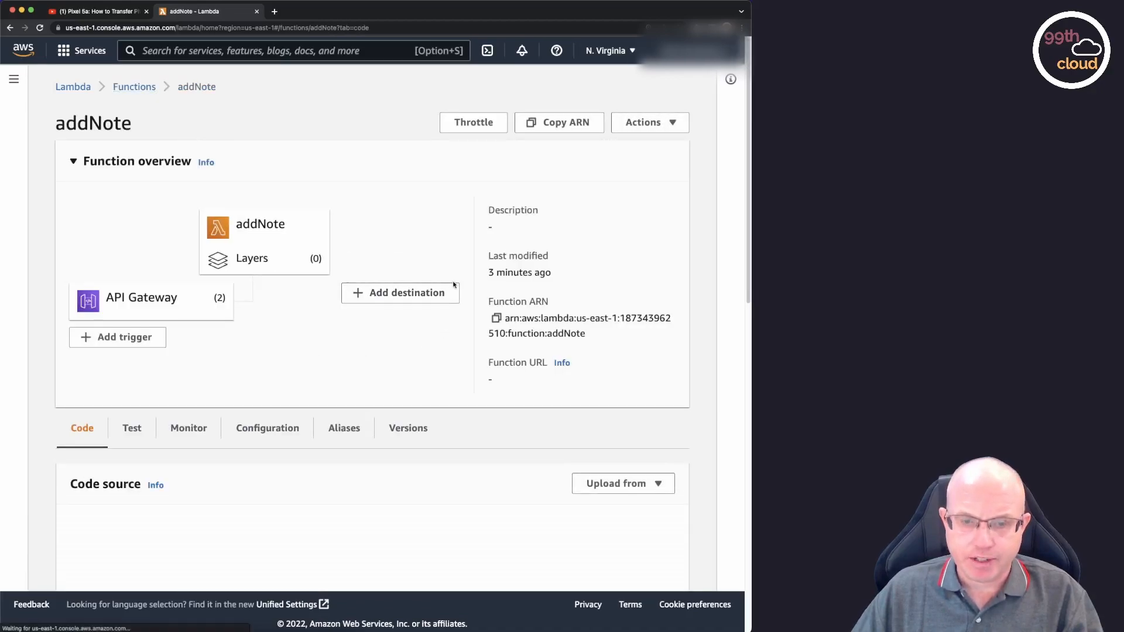
scroll(454, 286, "down", 10)
scroll(453, 283, "down", 2)
left_click_drag(276, 236, 413, 236)
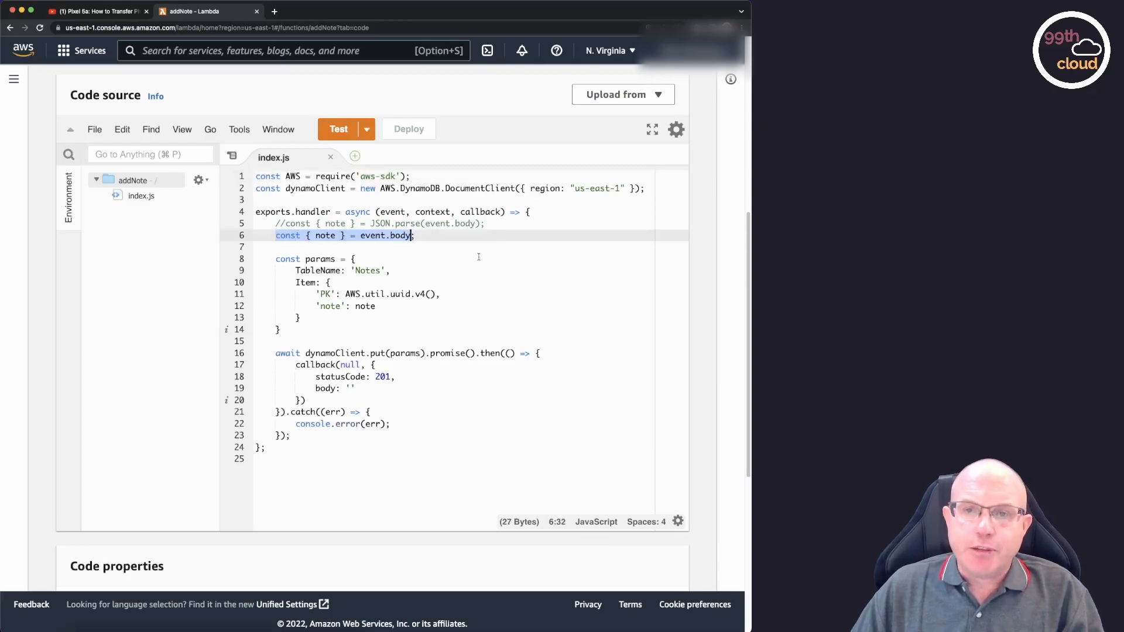
Comment out the line const { note } = event.body in addNote's index.js.
left_click(414, 237)
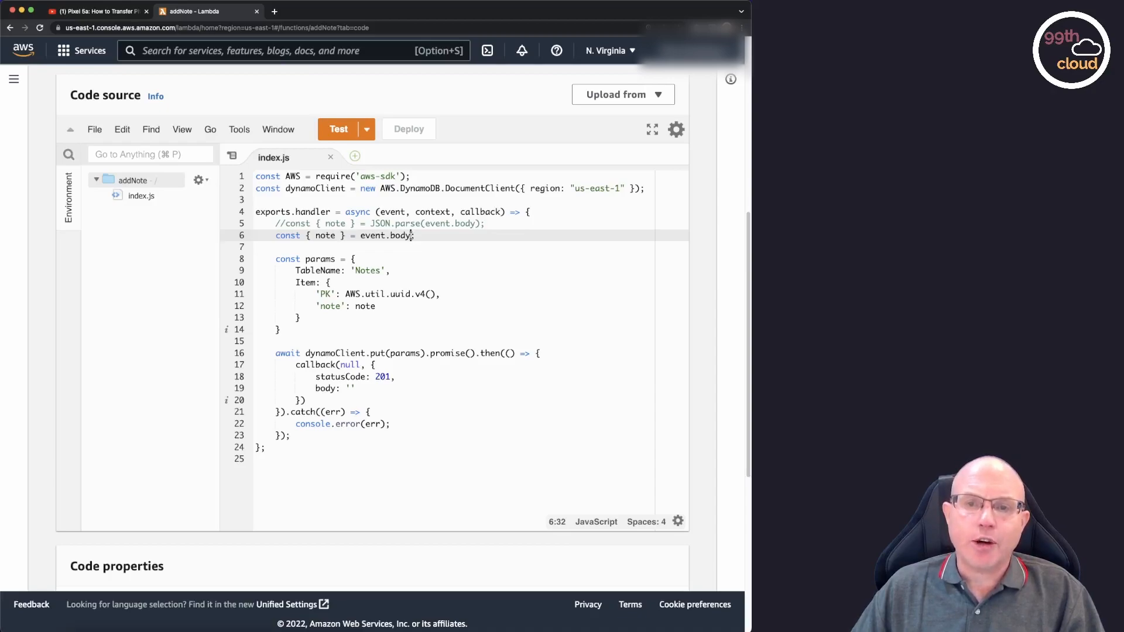
left_click_drag(416, 235, 281, 235)
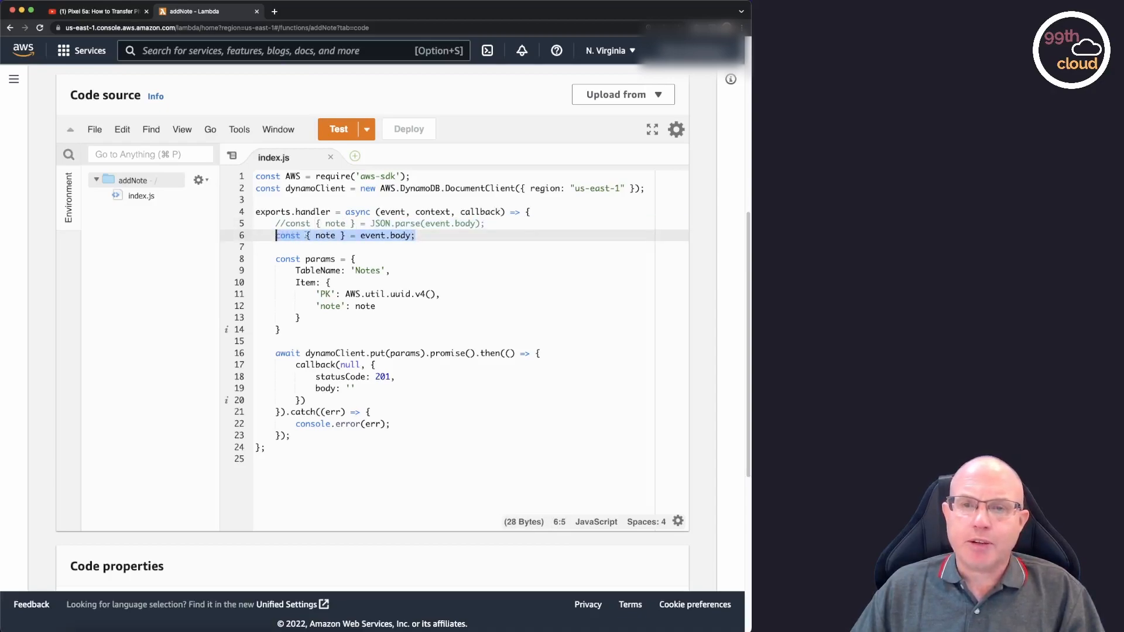
double_click(401, 235)
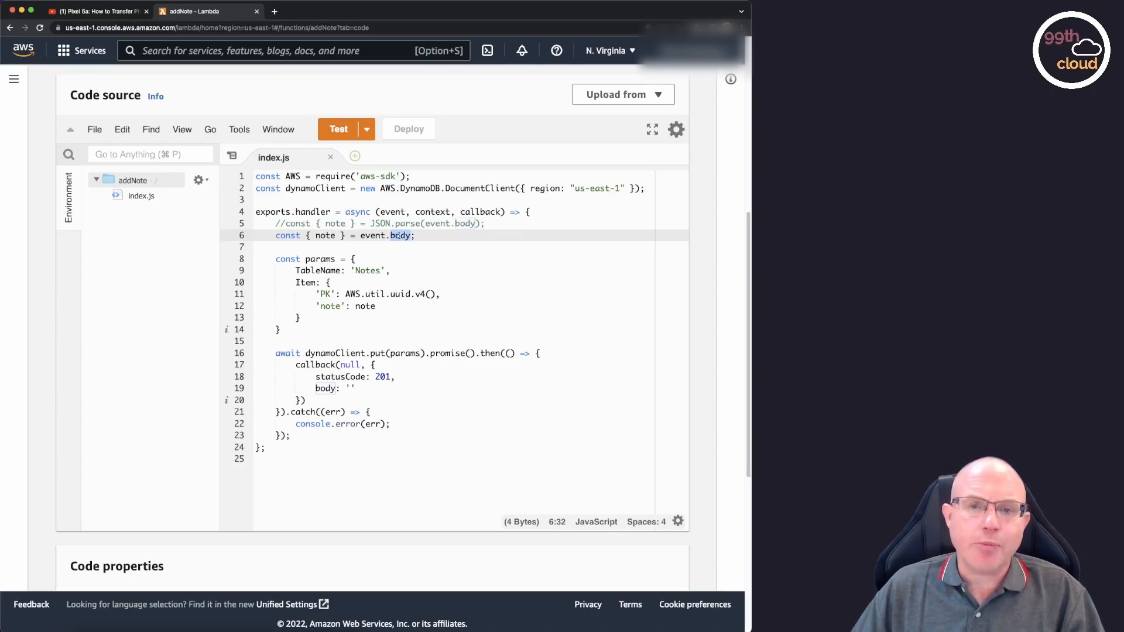
left_click(276, 237)
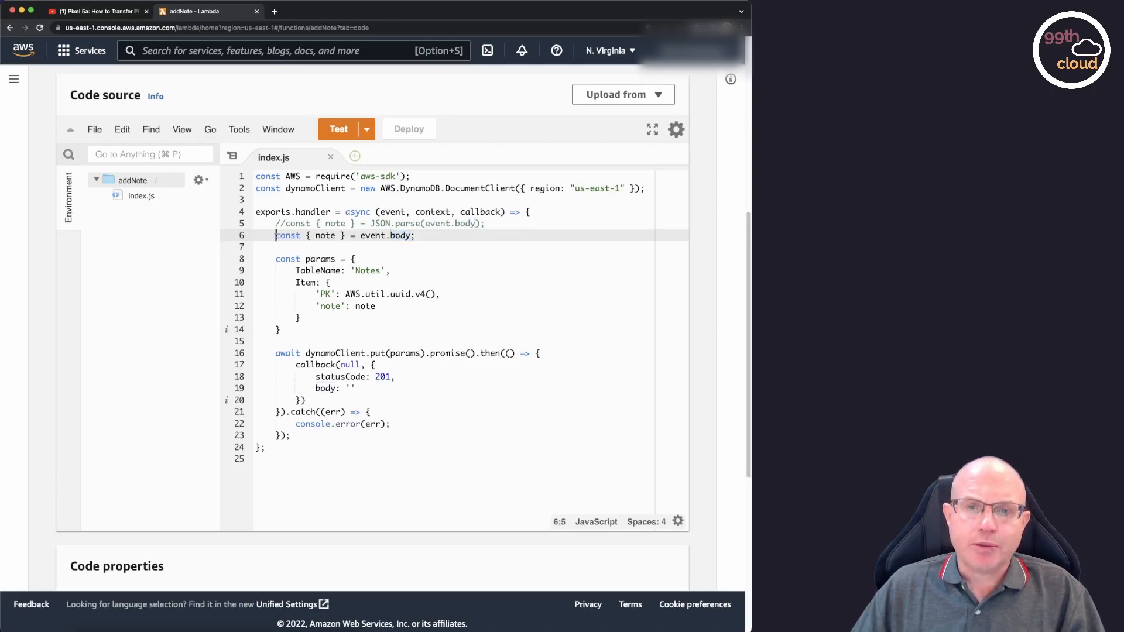
type("//")
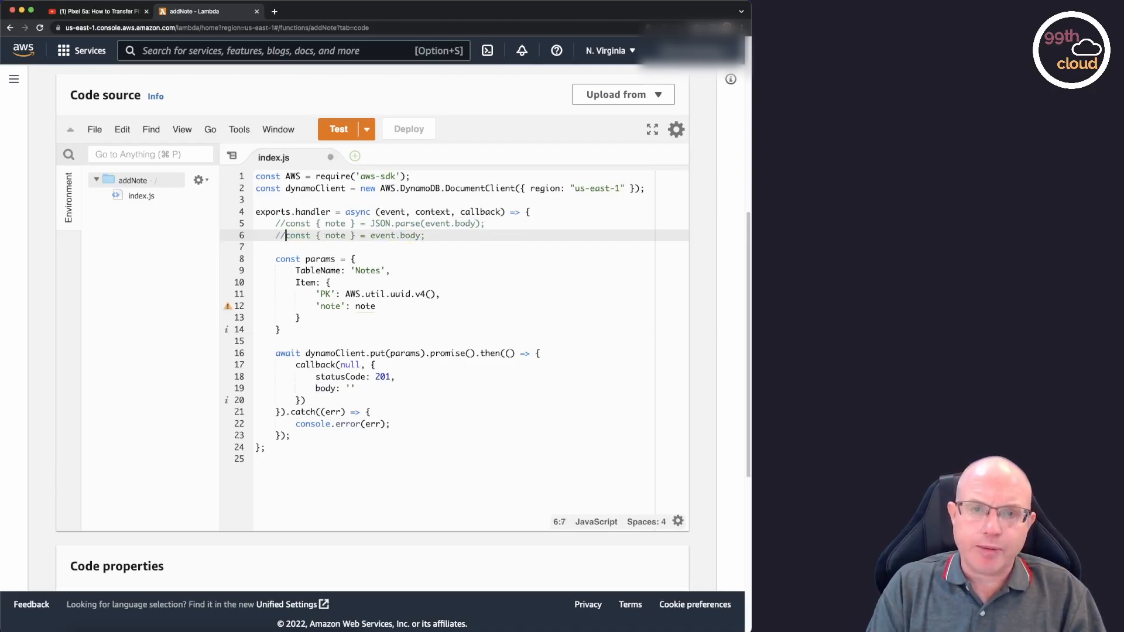
Uncomment the line const { note } = JSON.parse(event.body) and deploy the addNote function.
key("Up")
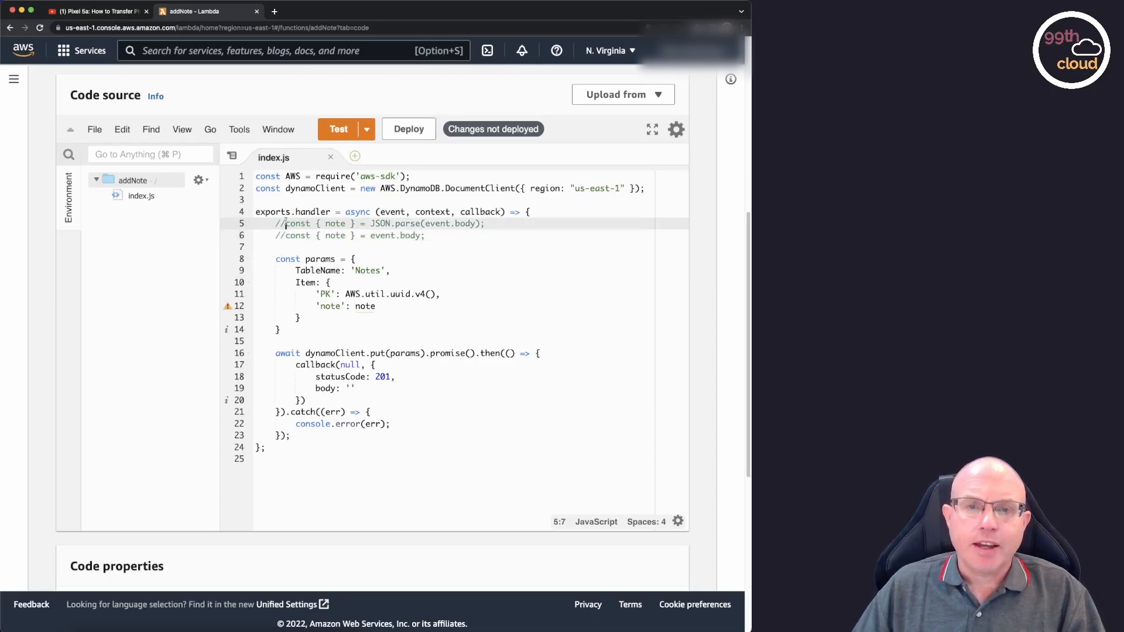
key("BackSpace")
key("BackSpace")
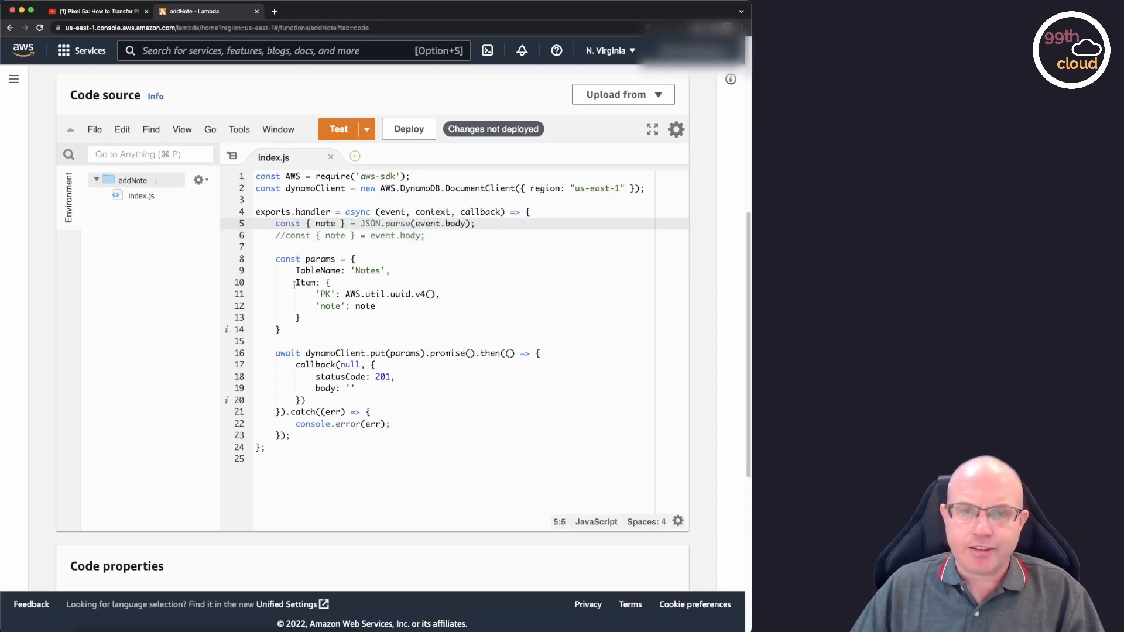
double_click(326, 223)
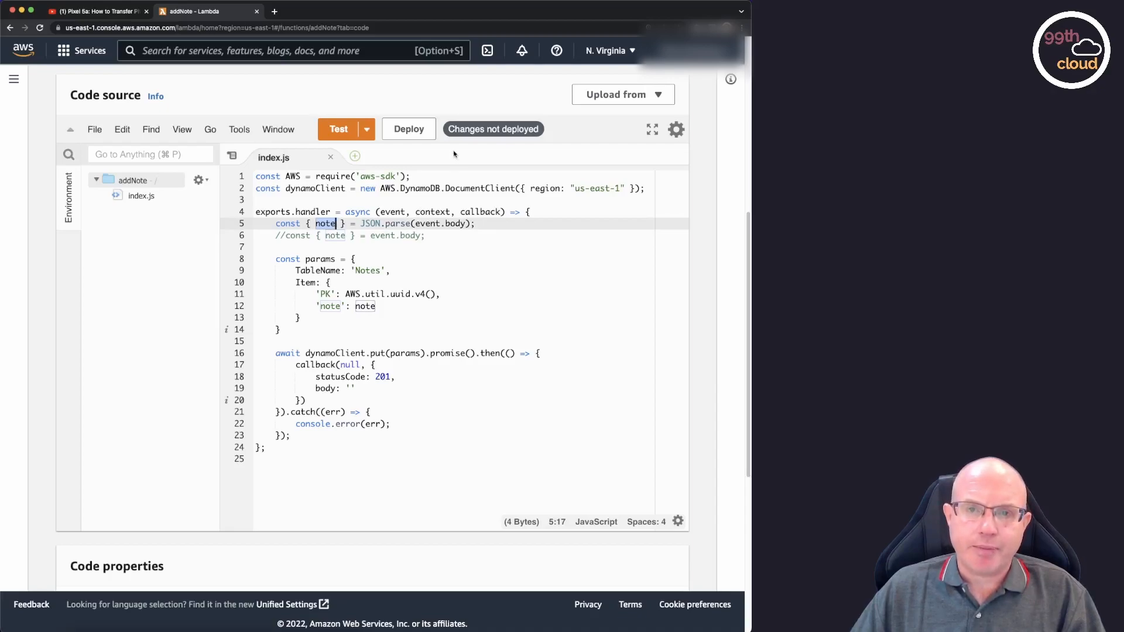
left_click(411, 134)
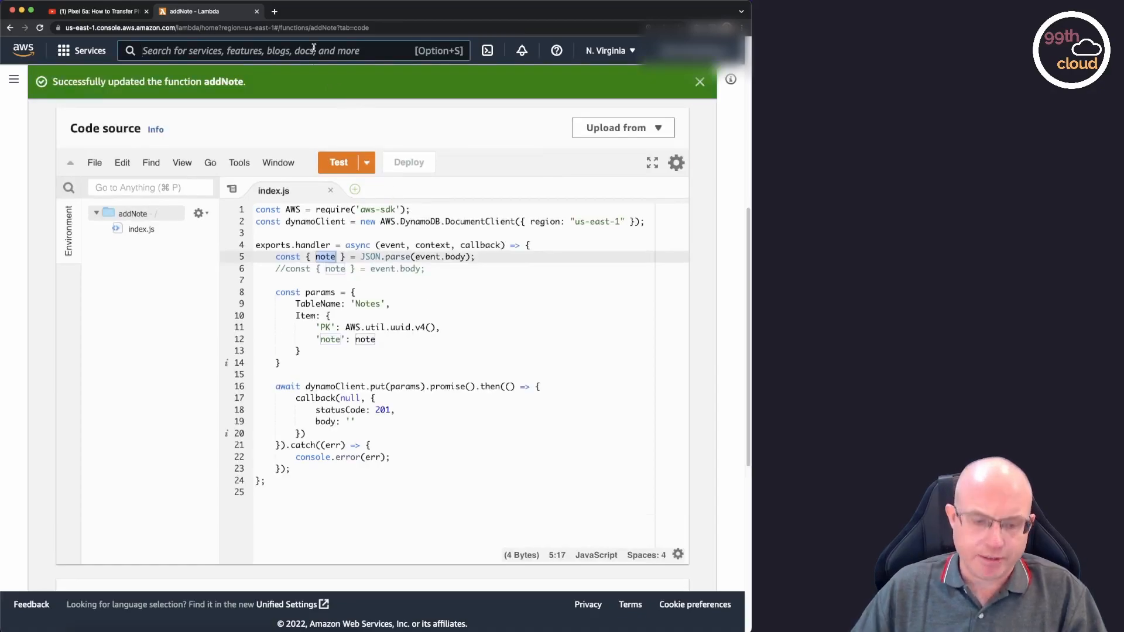
Switch to API Gateway and open the method test for the /notes POST method of notes-api.
type("api gateway")
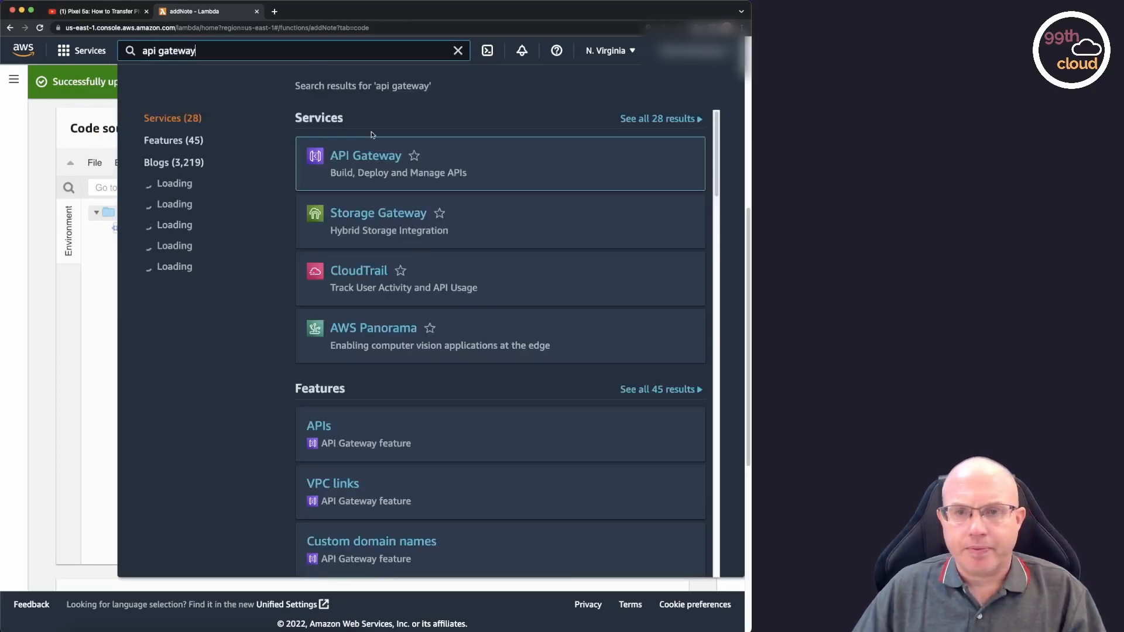
left_click(377, 157)
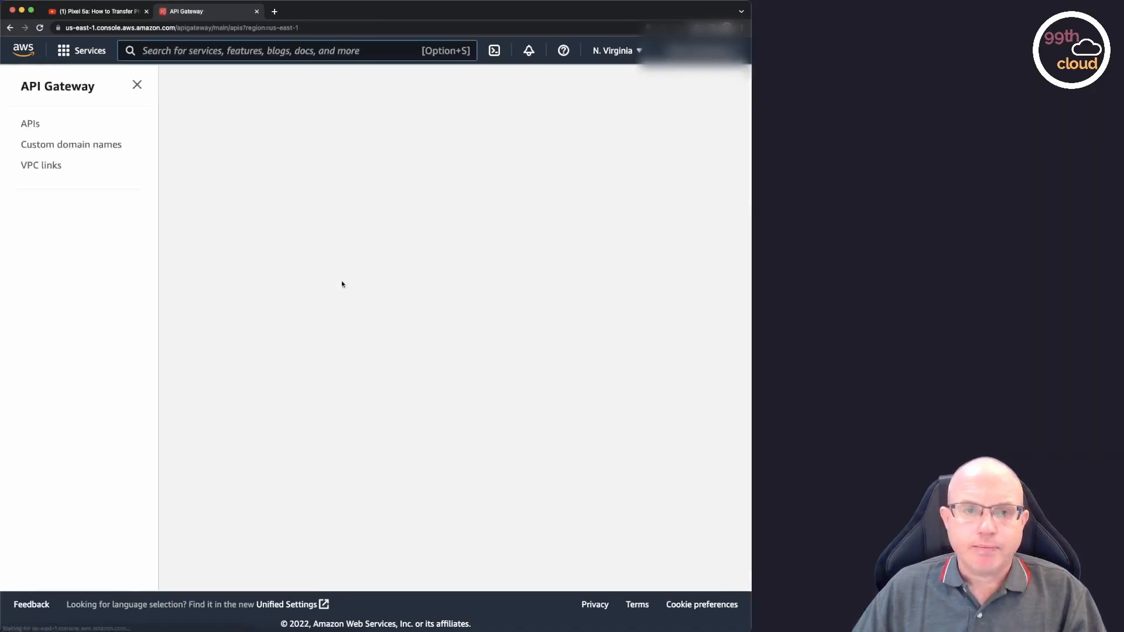
left_click(259, 301)
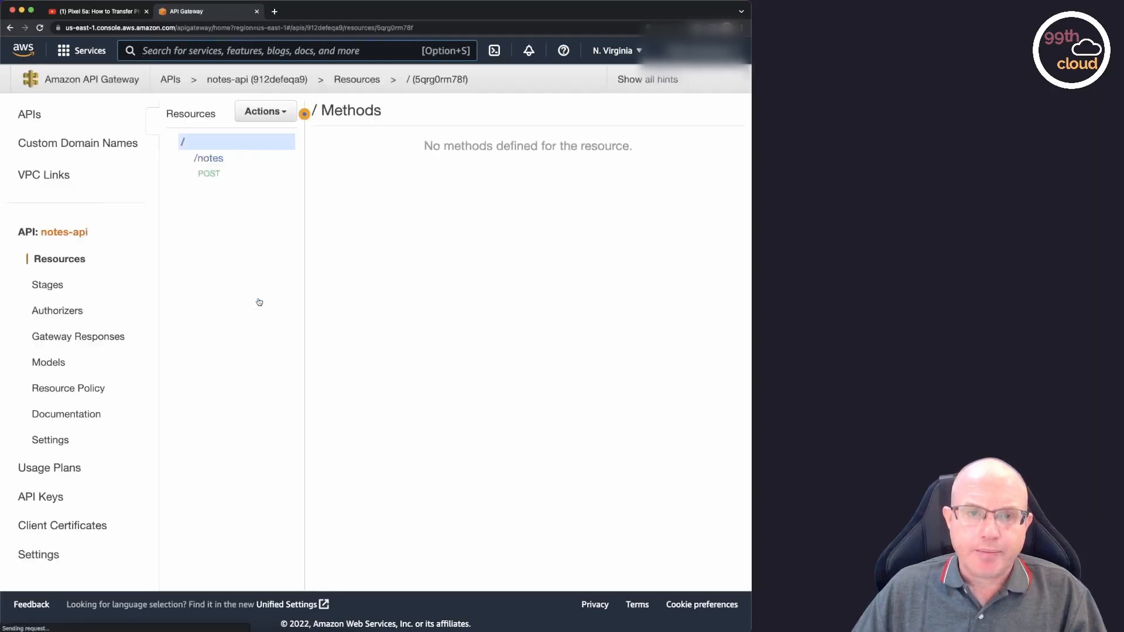
left_click(209, 174)
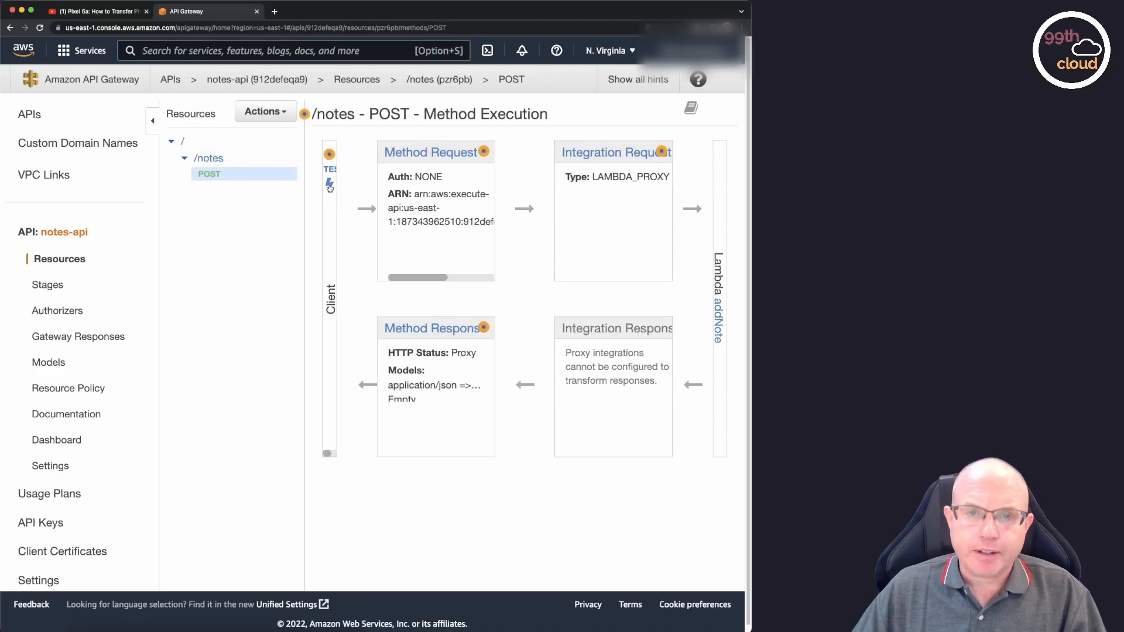
left_click(330, 185)
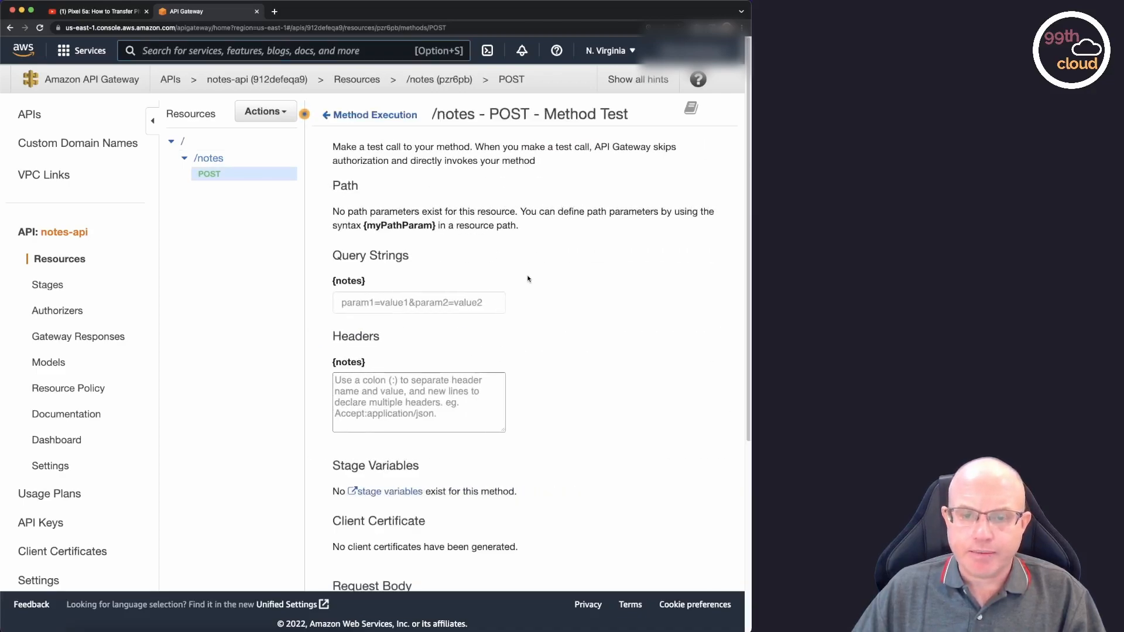
Enter a JSON request body with "note" set to "This is a note passed through the API Gateway".
scroll(527, 279, "down", 5)
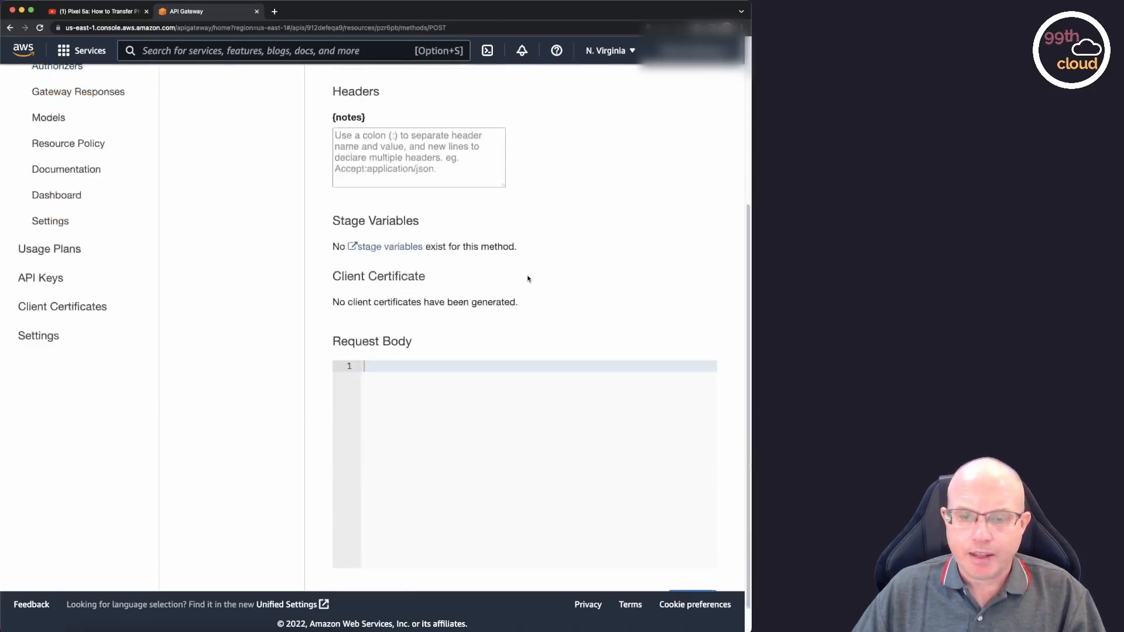
left_click(434, 372)
type("{")
key("Return")
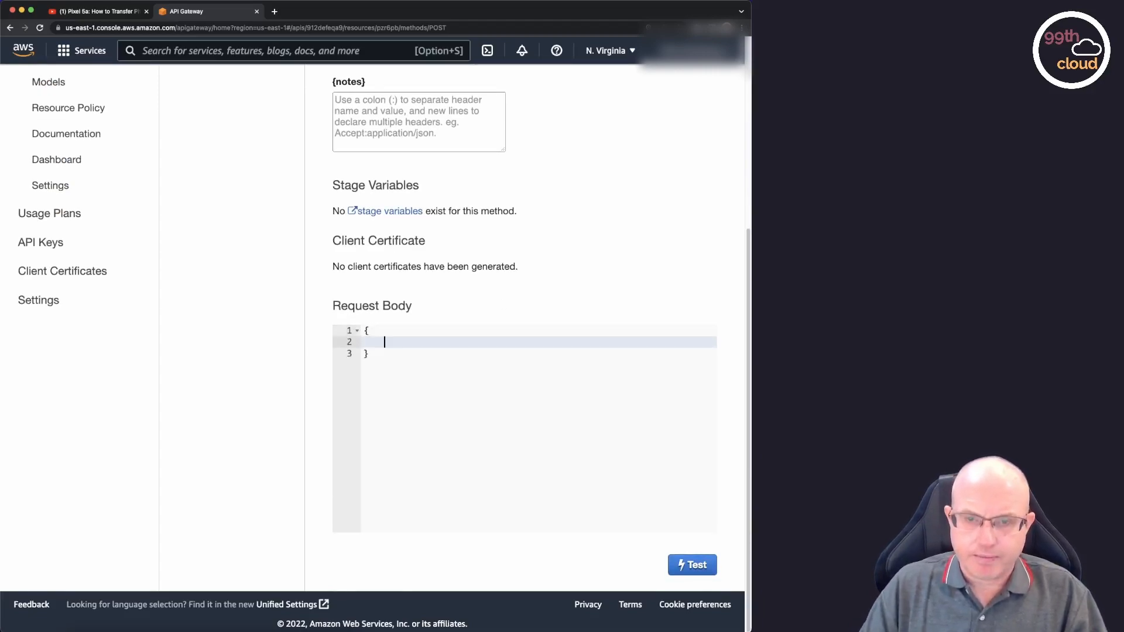
type("\"note\"")
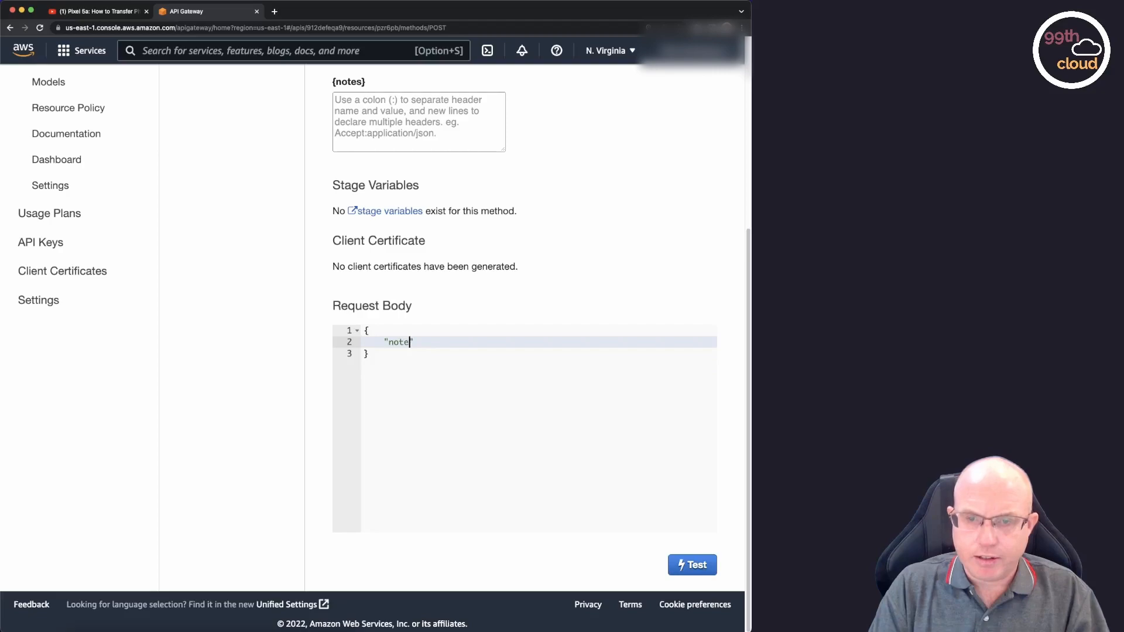
type(": \"This is a ")
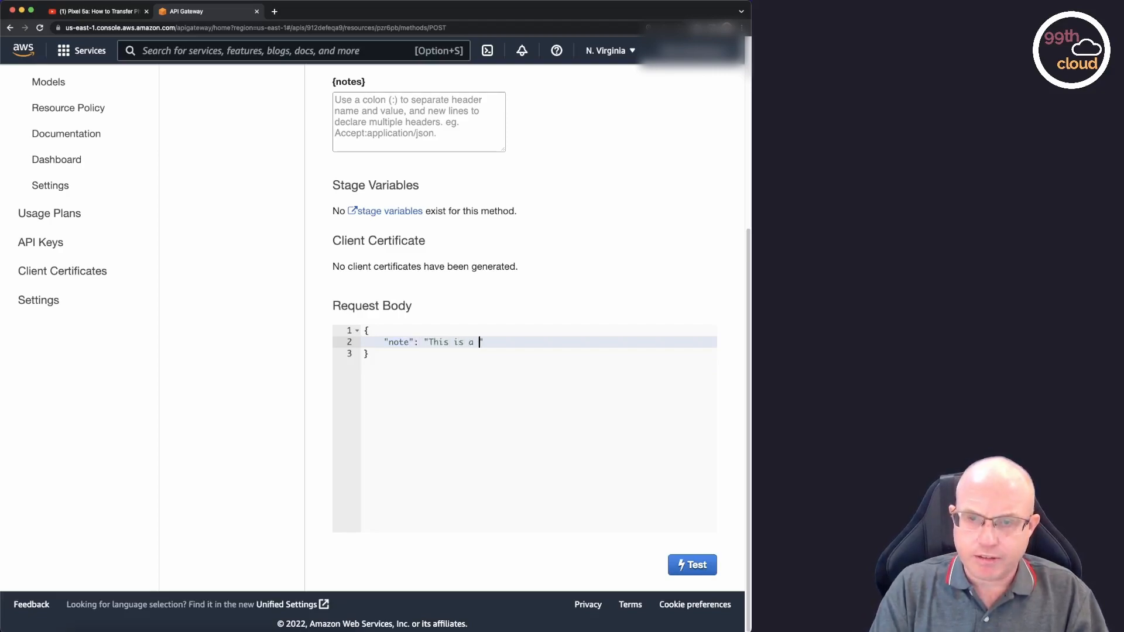
type("note passed through the API Gateway")
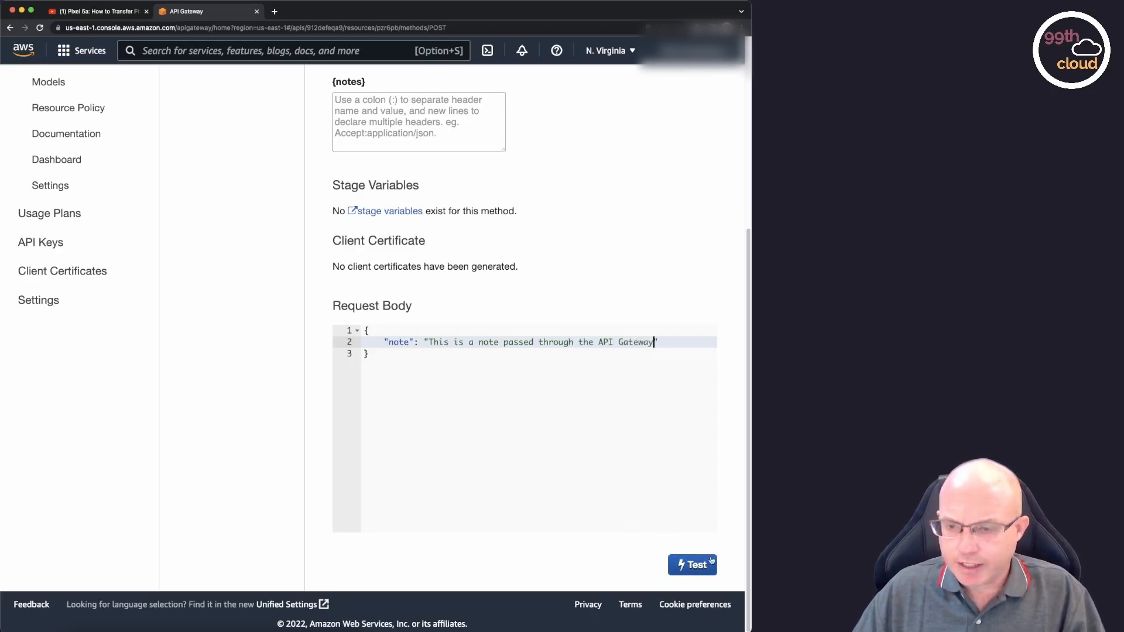
Run the POST test with this request body and review the response status and logs.
left_click(698, 571)
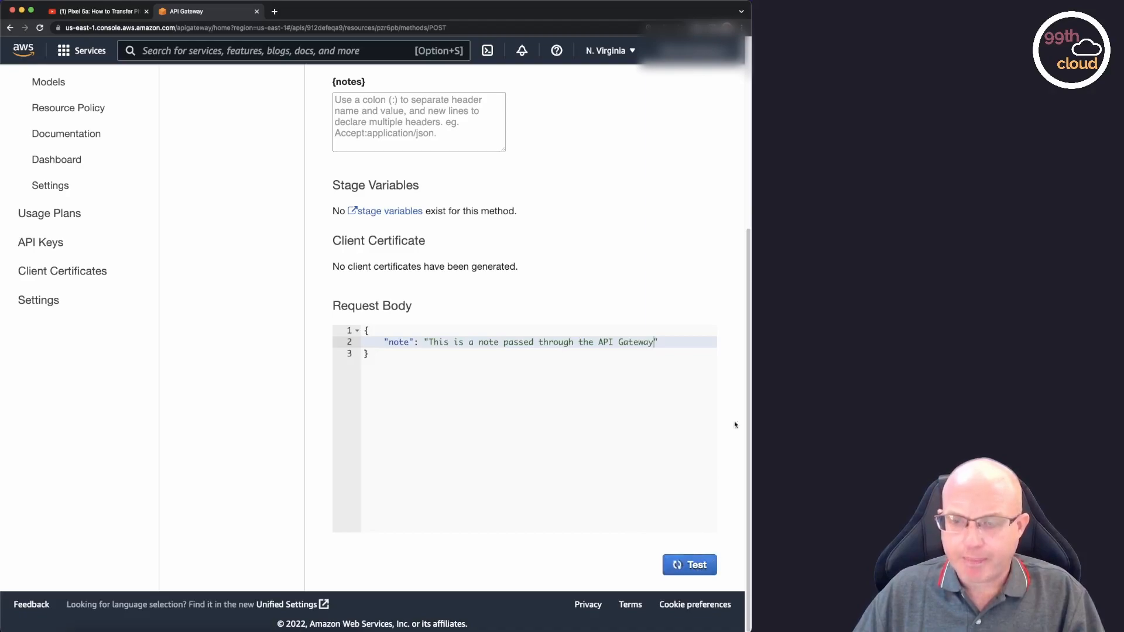
scroll(698, 276, "down", 3)
scroll(697, 273, "down", 5)
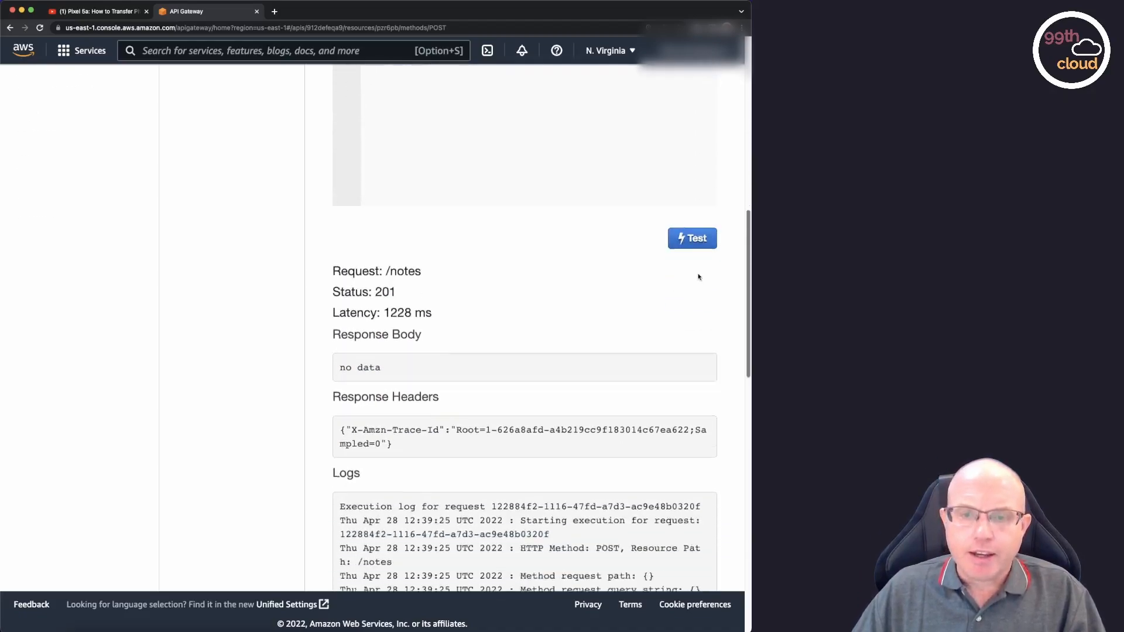
double_click(384, 193)
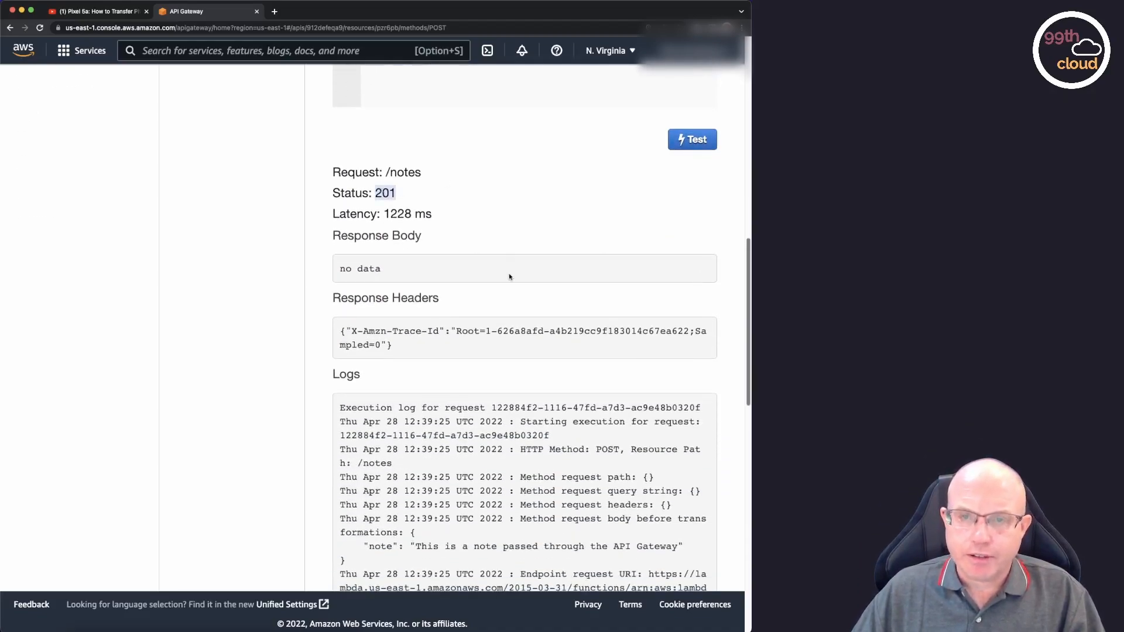
scroll(589, 291, "down", 10)
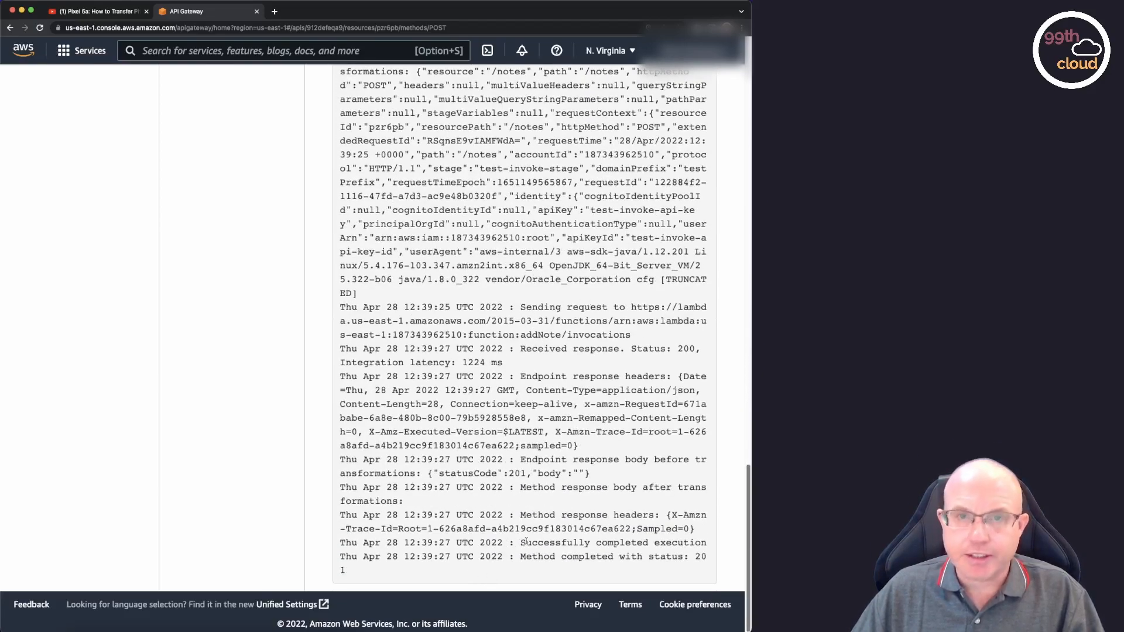
scroll(452, 272, "up", 5)
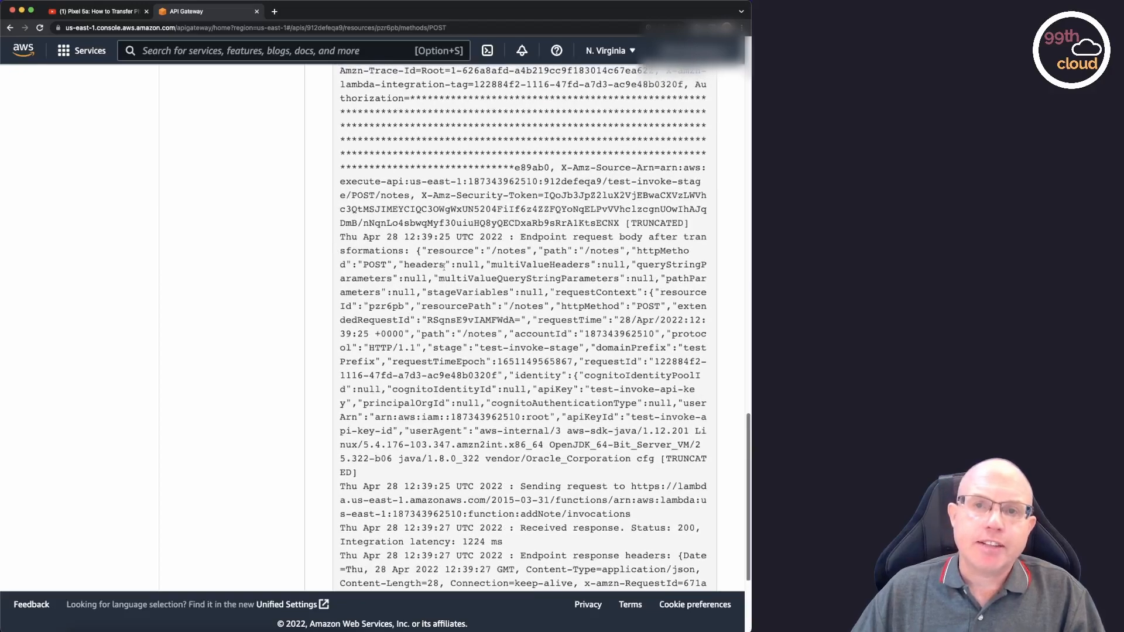
scroll(452, 271, "up", 10)
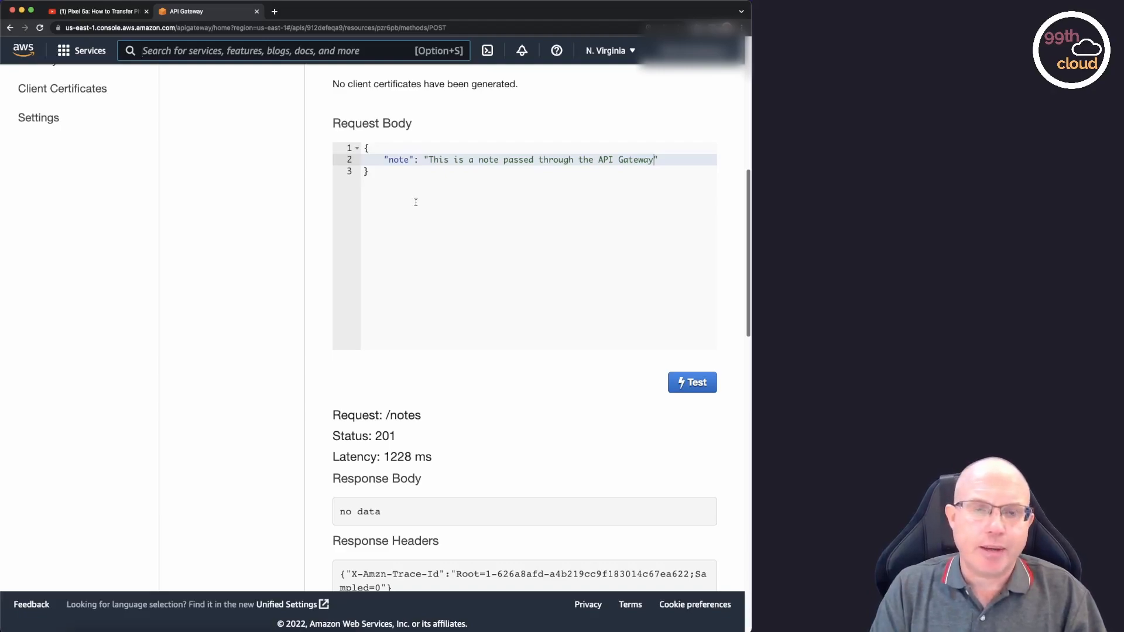
Switch to DynamoDB, open the Notes table and explore its items.
type("dynamodb")
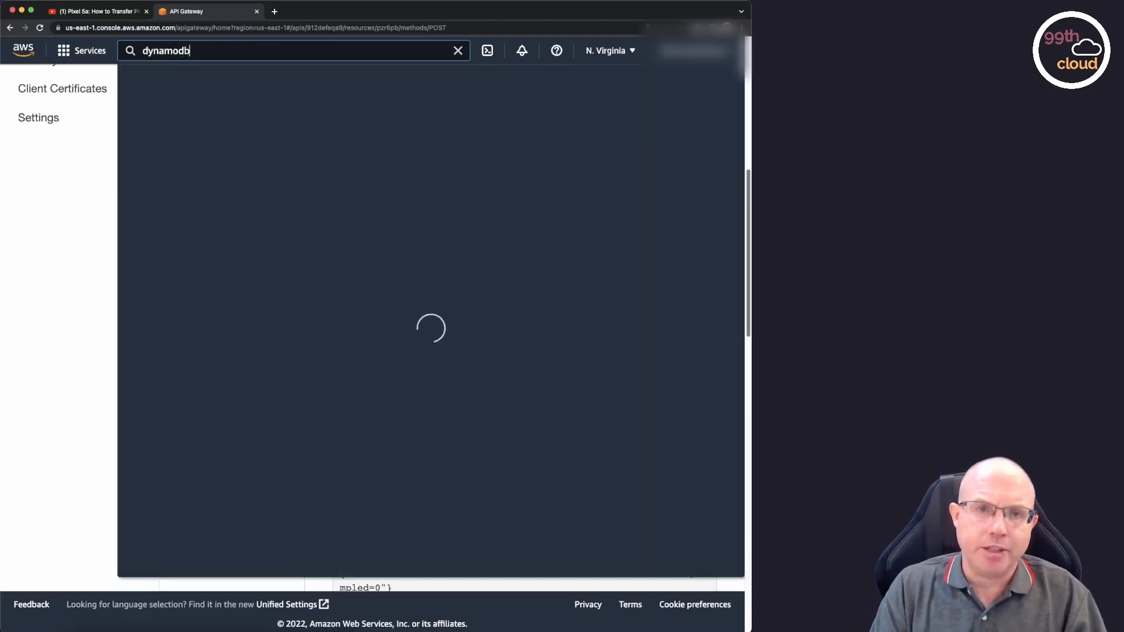
left_click(380, 166)
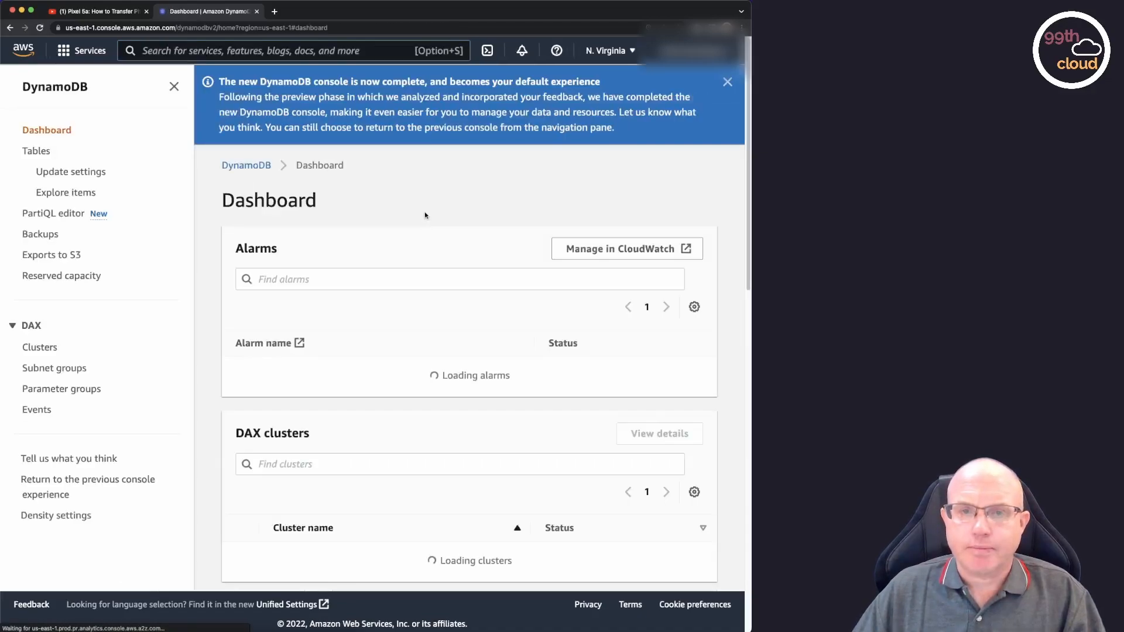
left_click(37, 151)
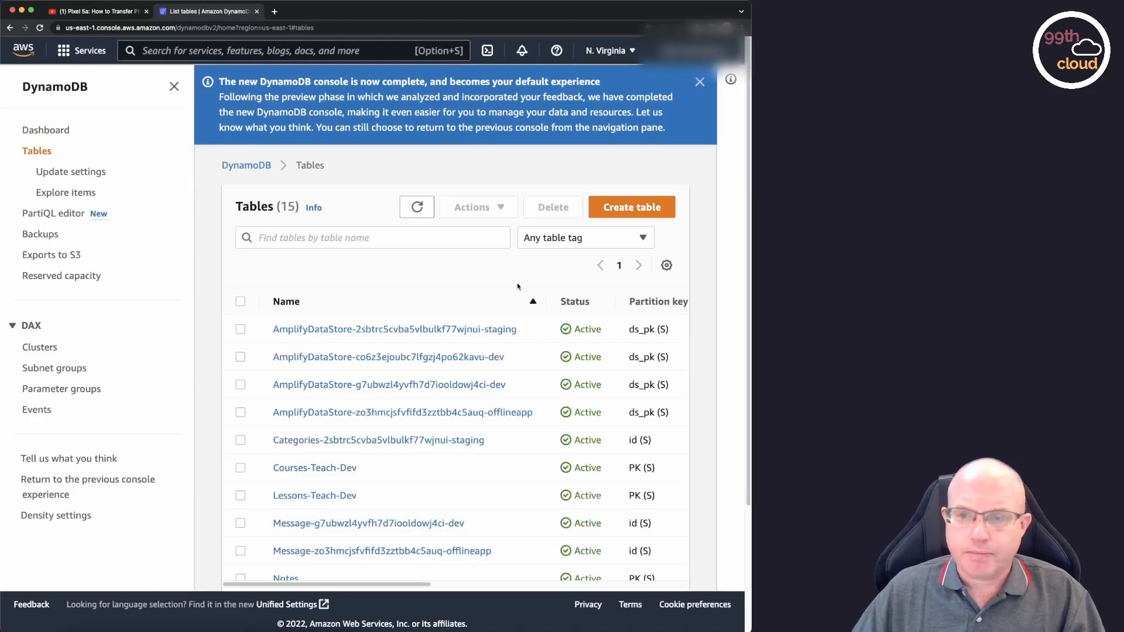
scroll(305, 490, "down", 2)
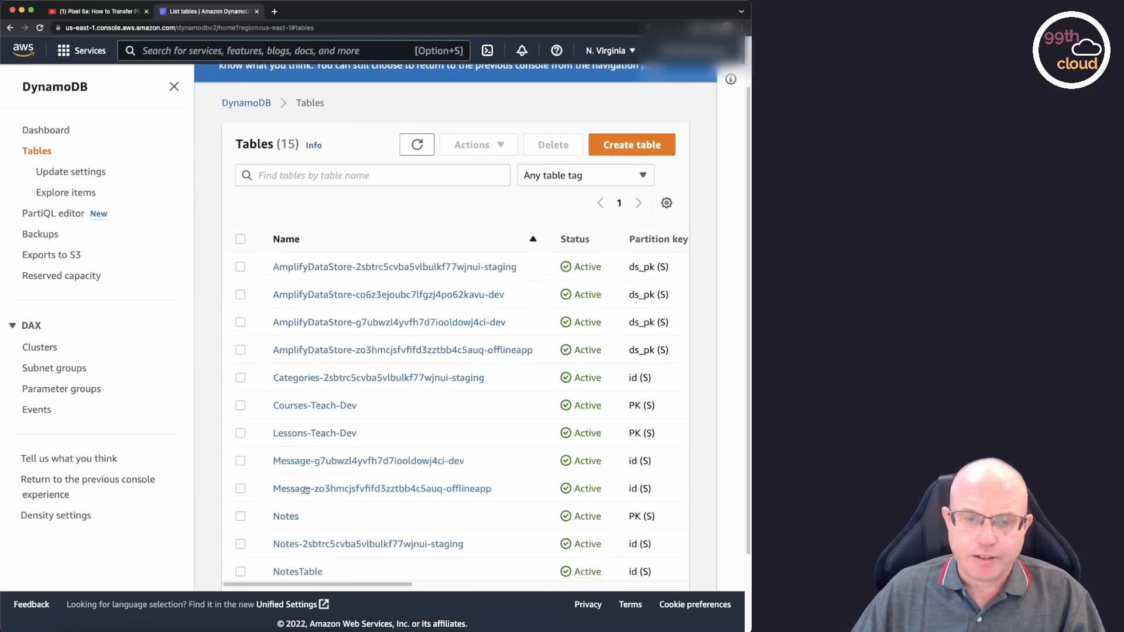
left_click(285, 516)
left_click(644, 170)
scroll(601, 361, "down", 3)
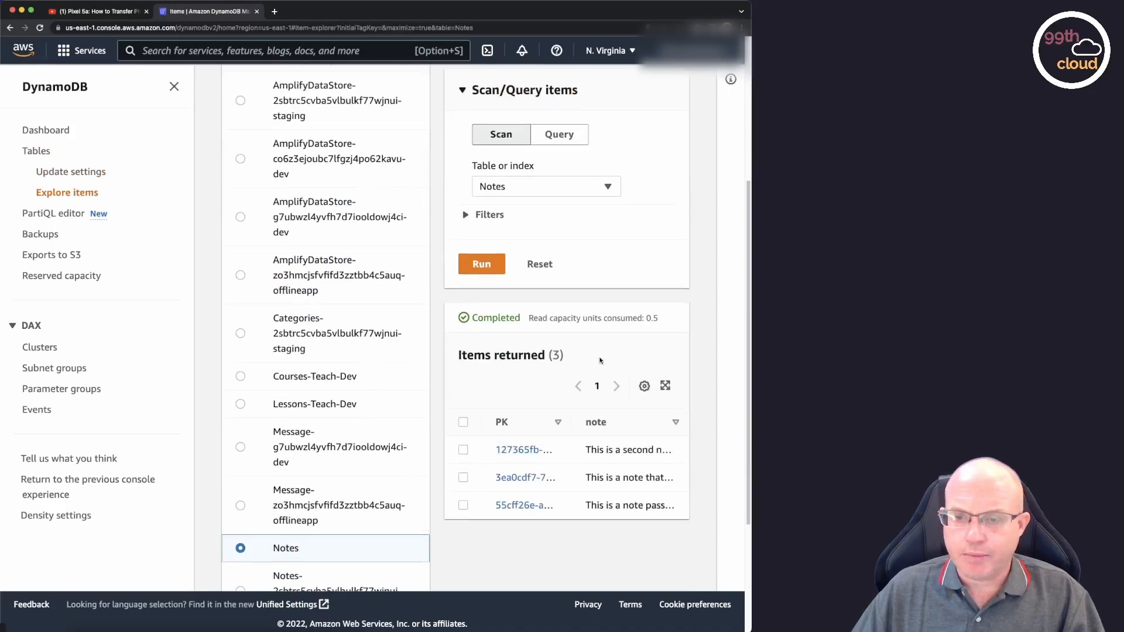
Open the item whose key starts with 55cff26e and inspect its note value.
scroll(600, 360, "down", 1)
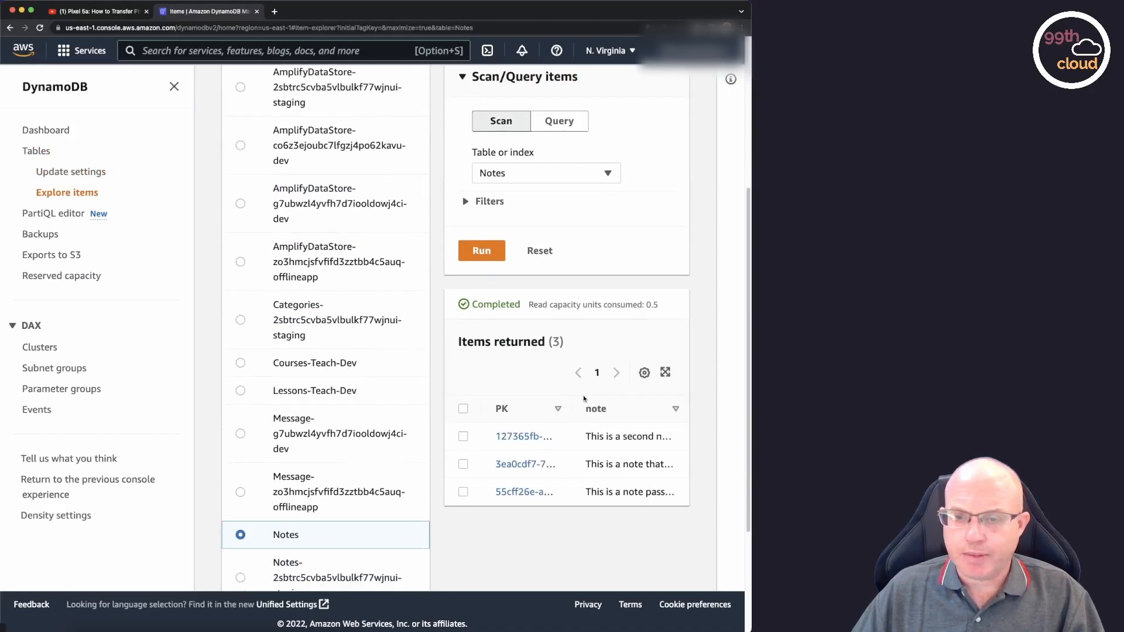
left_click(510, 495)
left_click_drag(272, 358, 470, 359)
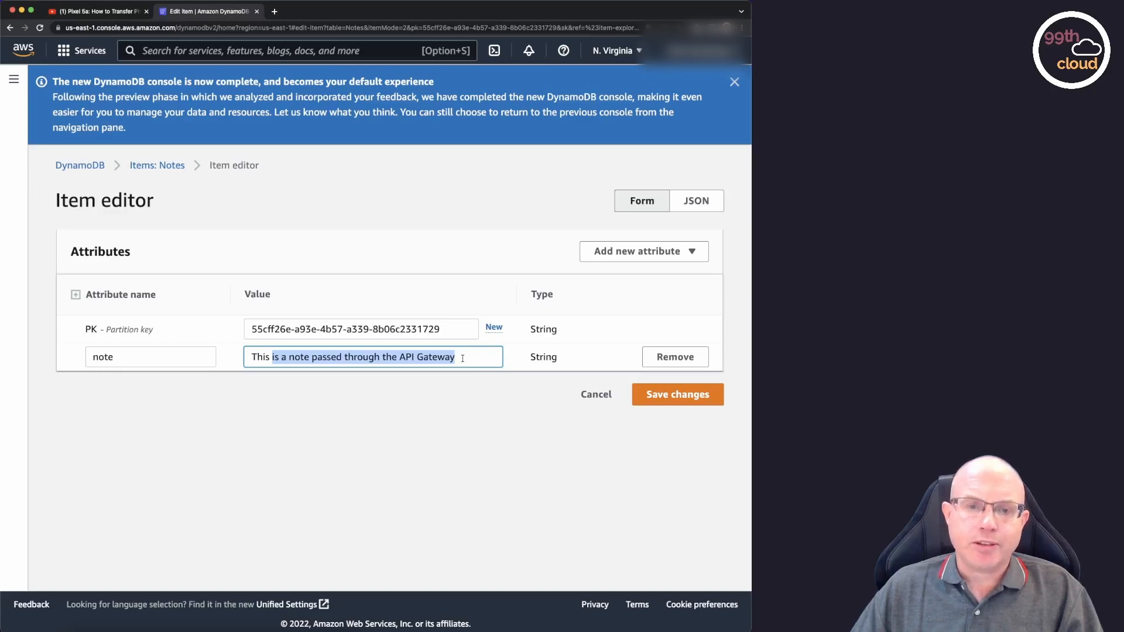
Switch back to API Gateway and bring up the list of APIs.
left_click(323, 51)
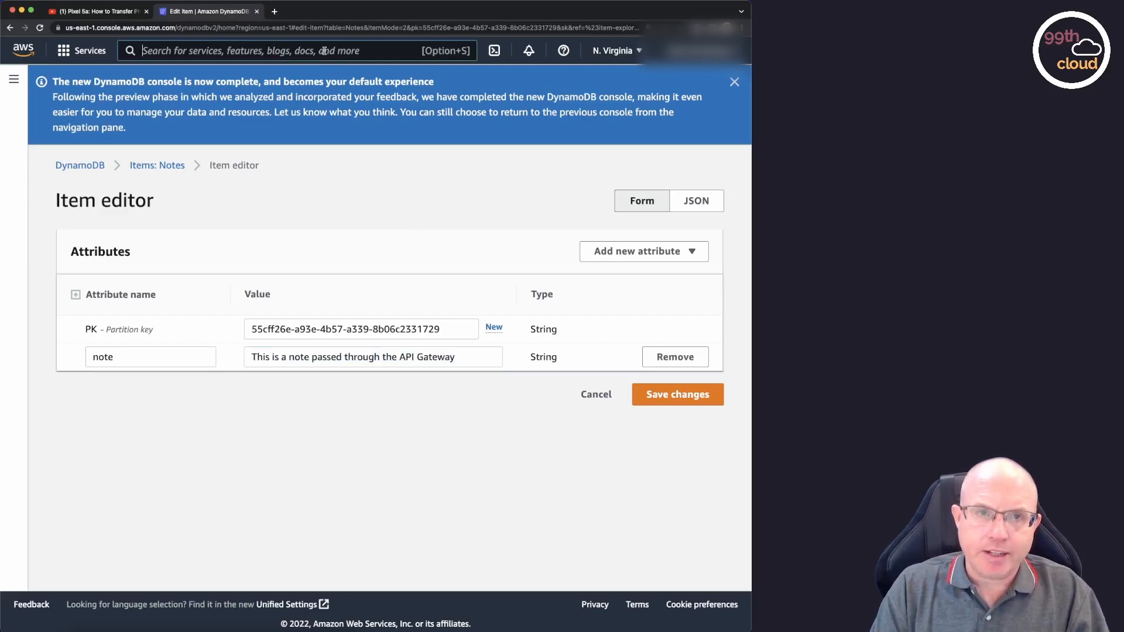
type("api gateway")
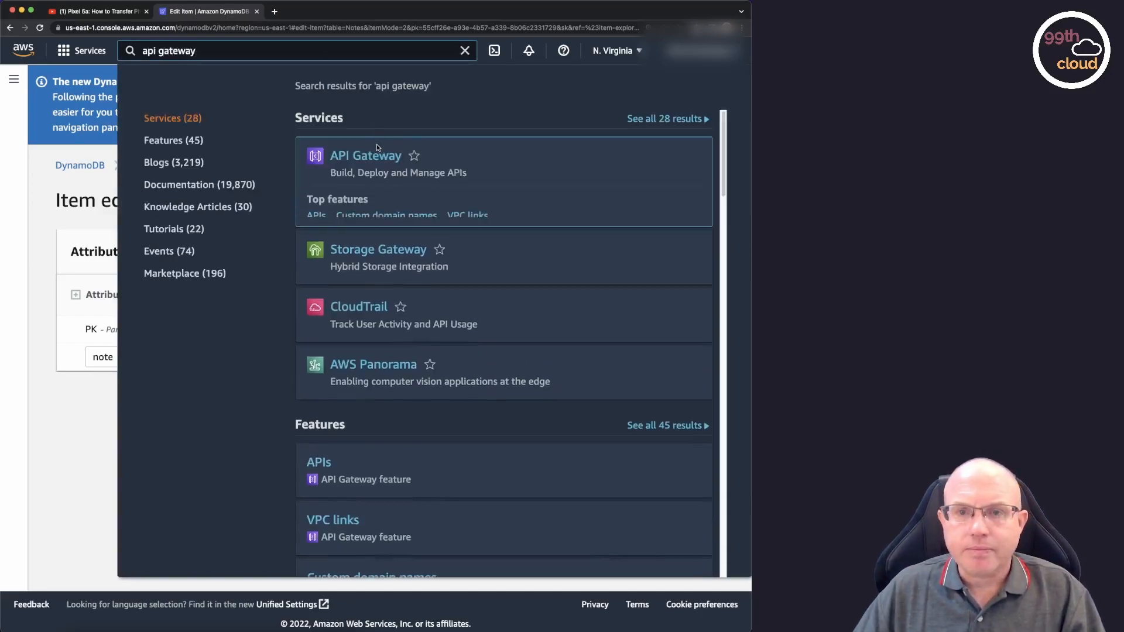
left_click(379, 160)
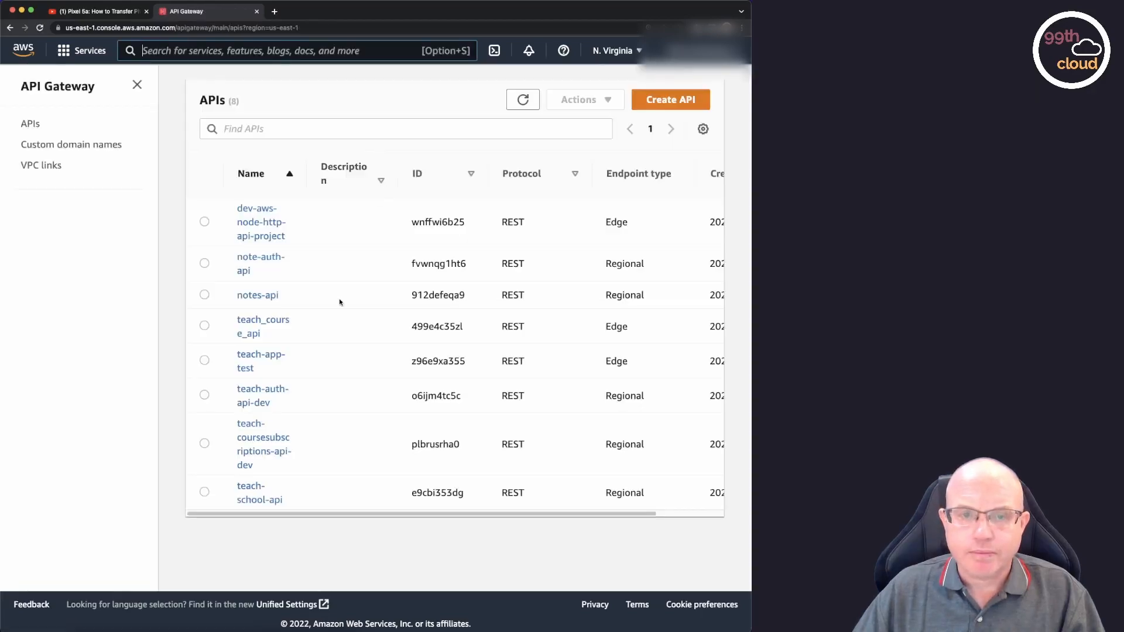
Open notes-api and add a GET method to the /notes resource.
left_click(275, 298)
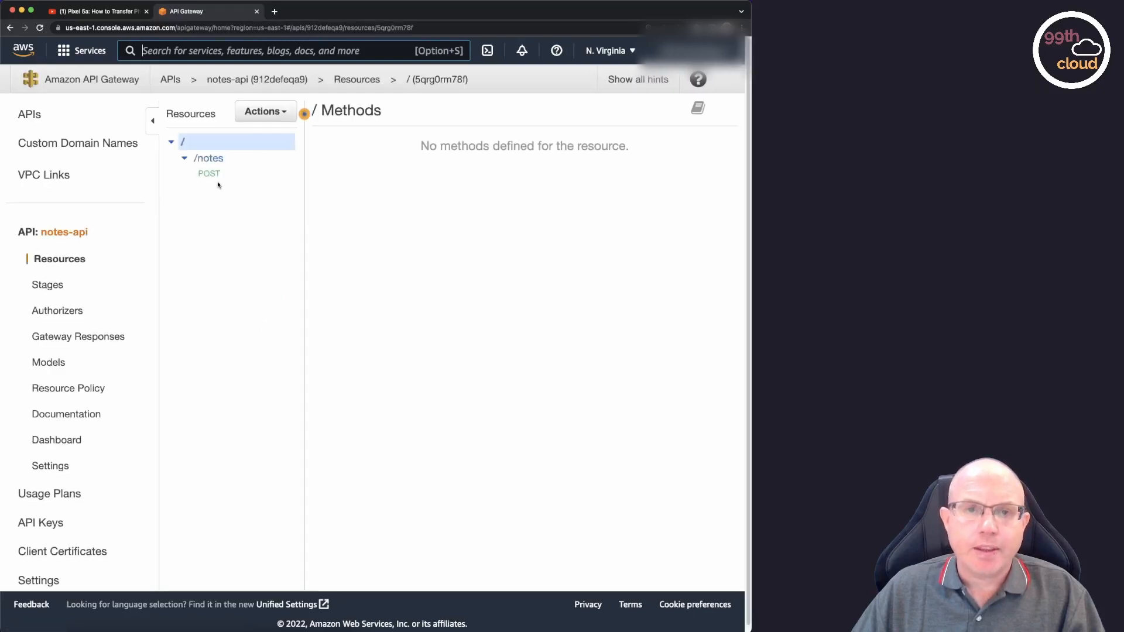
left_click(218, 164)
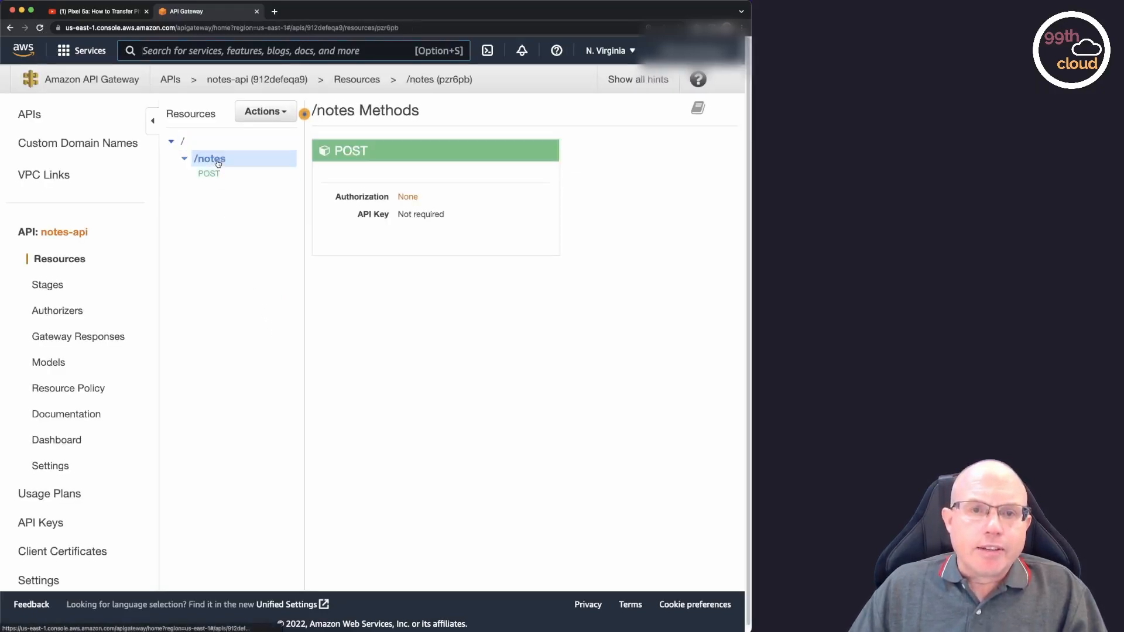
left_click(263, 112)
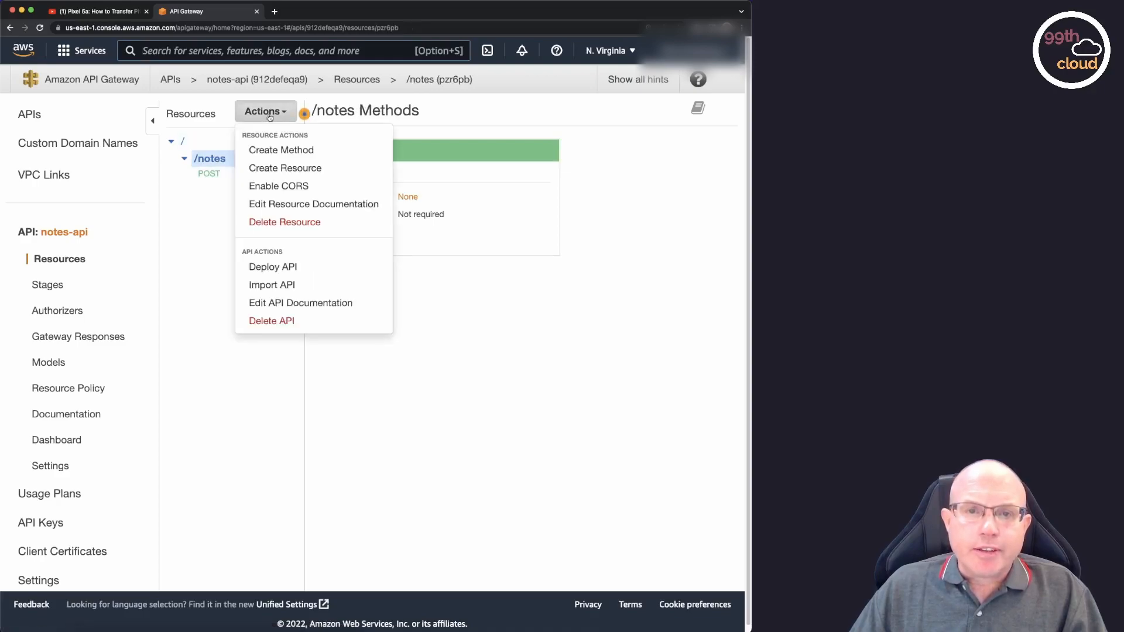
left_click(311, 154)
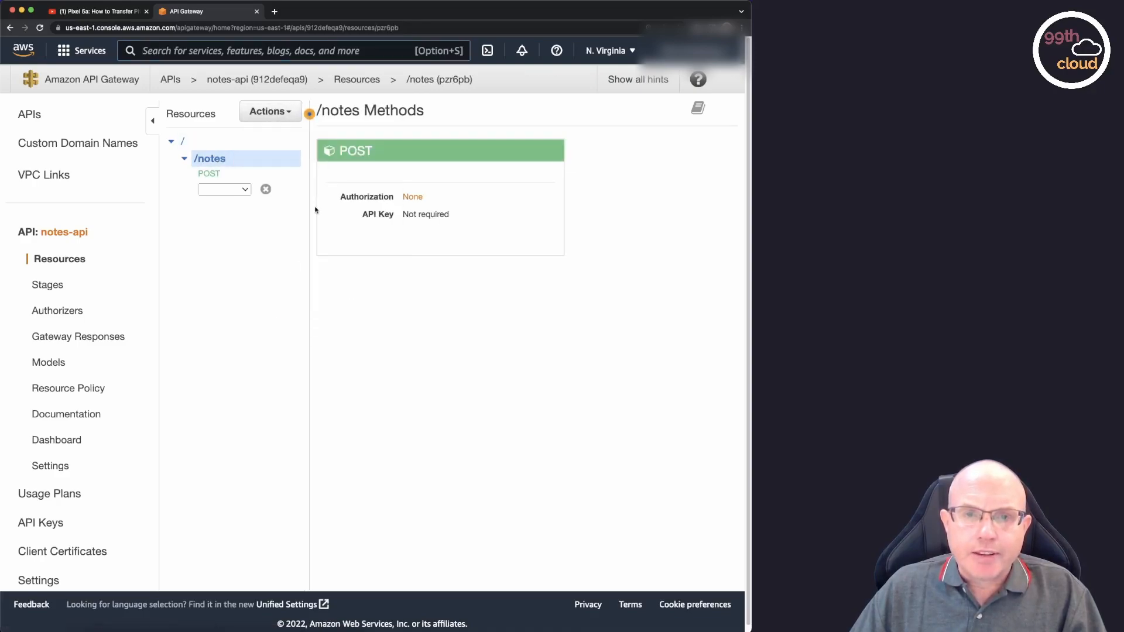
left_click(246, 191)
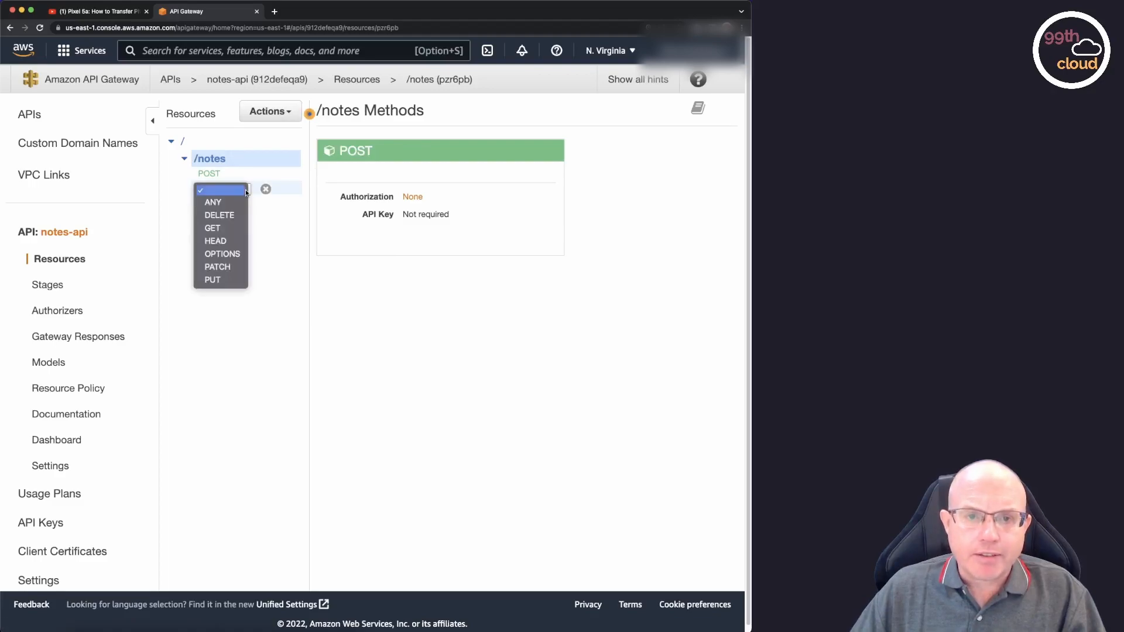
left_click(230, 229)
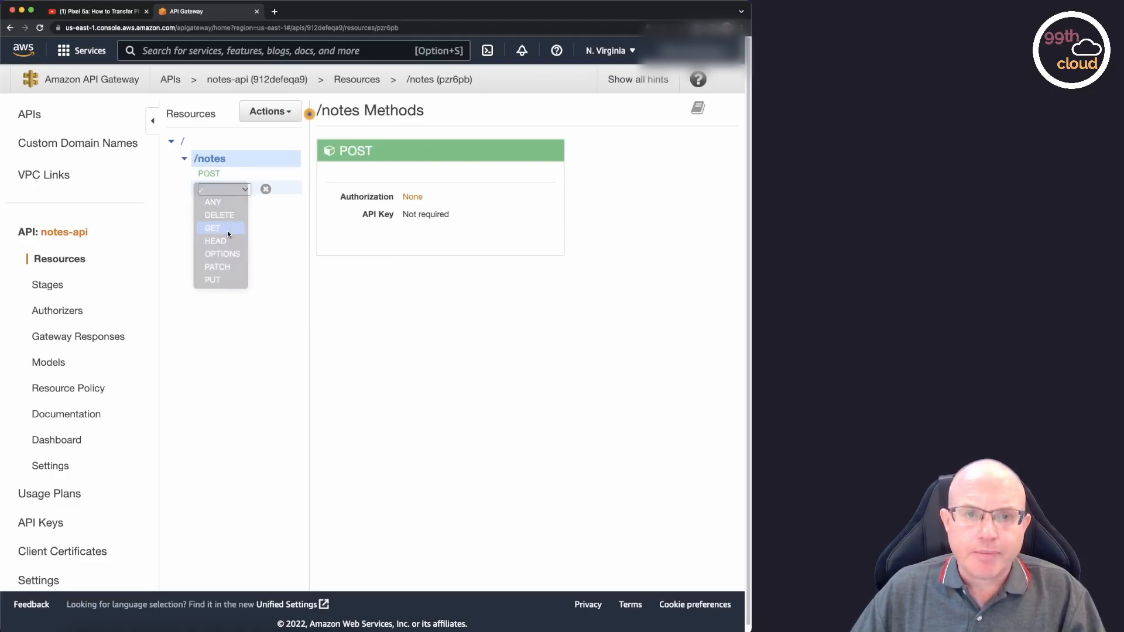
left_click(266, 189)
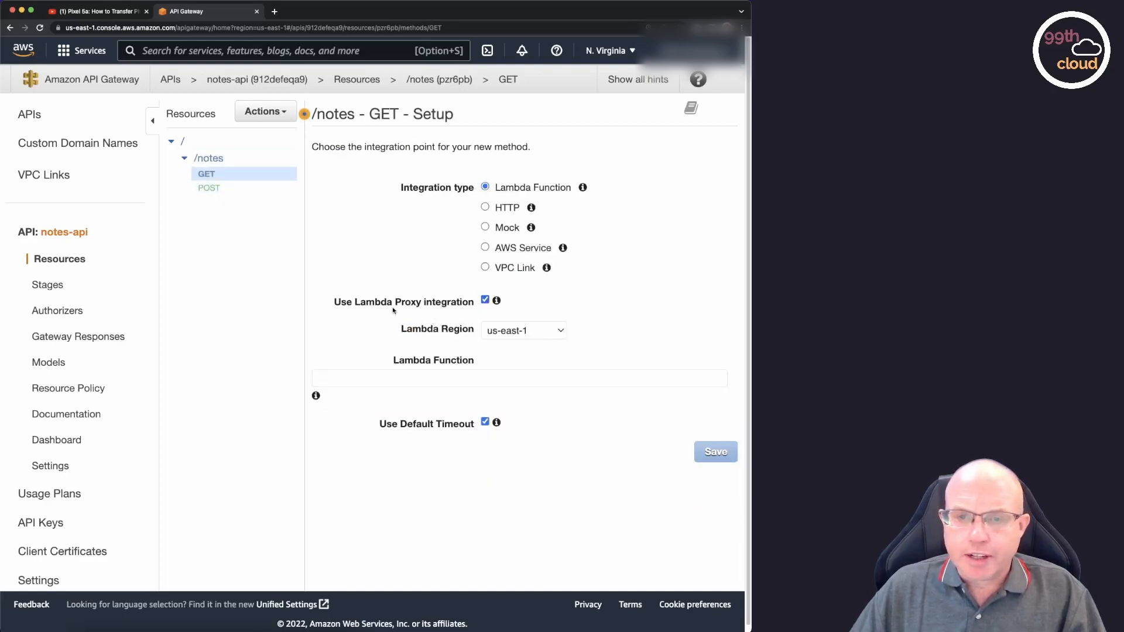
Integrate the GET method with the fetchNotes Lambda function, save it and grant API Gateway permission to invoke the function.
left_click(414, 379)
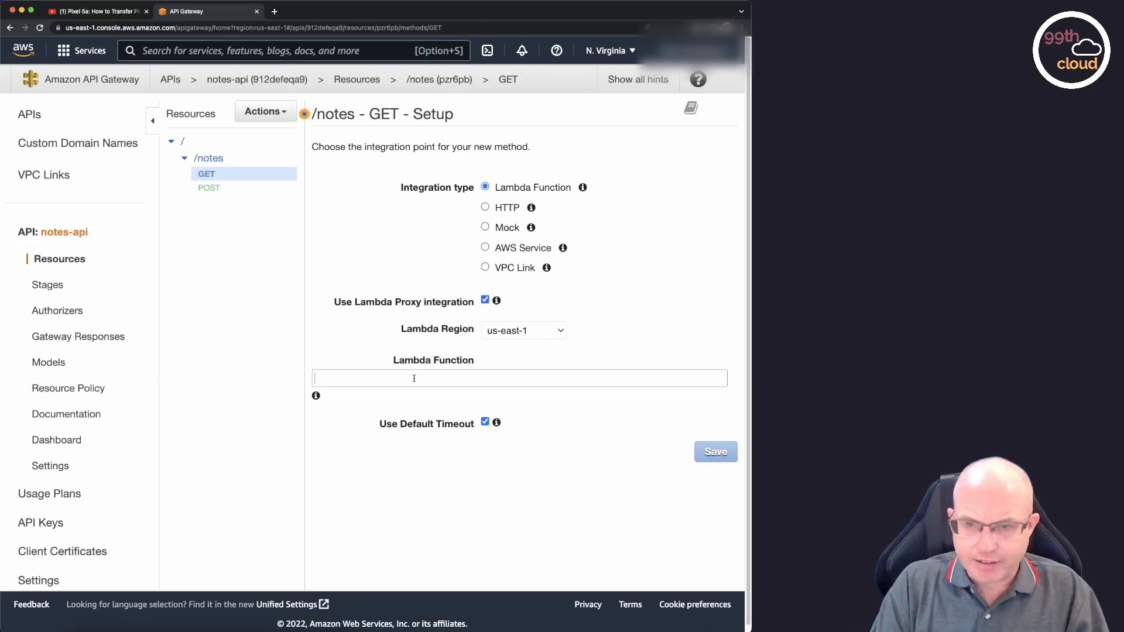
type("fetch")
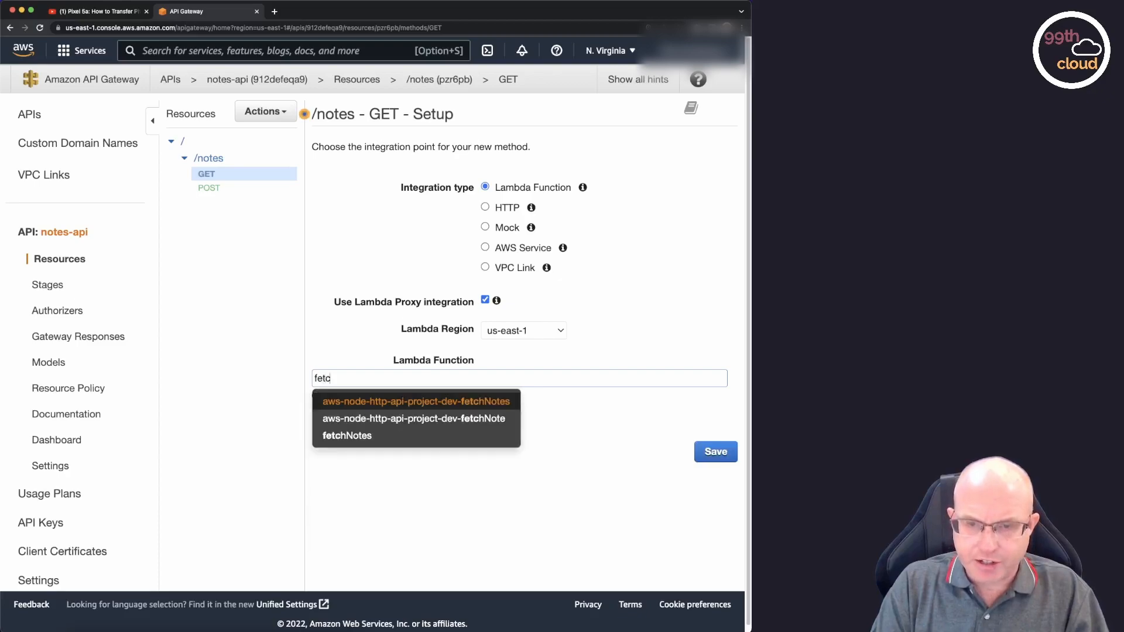
left_click(375, 435)
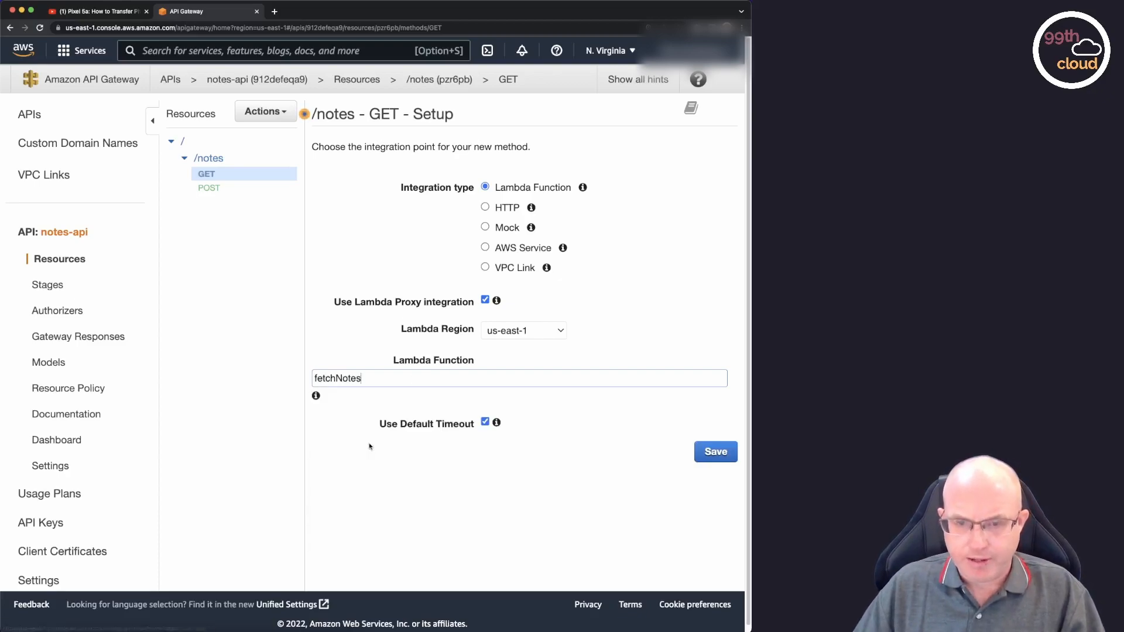
left_click(722, 456)
left_click(655, 200)
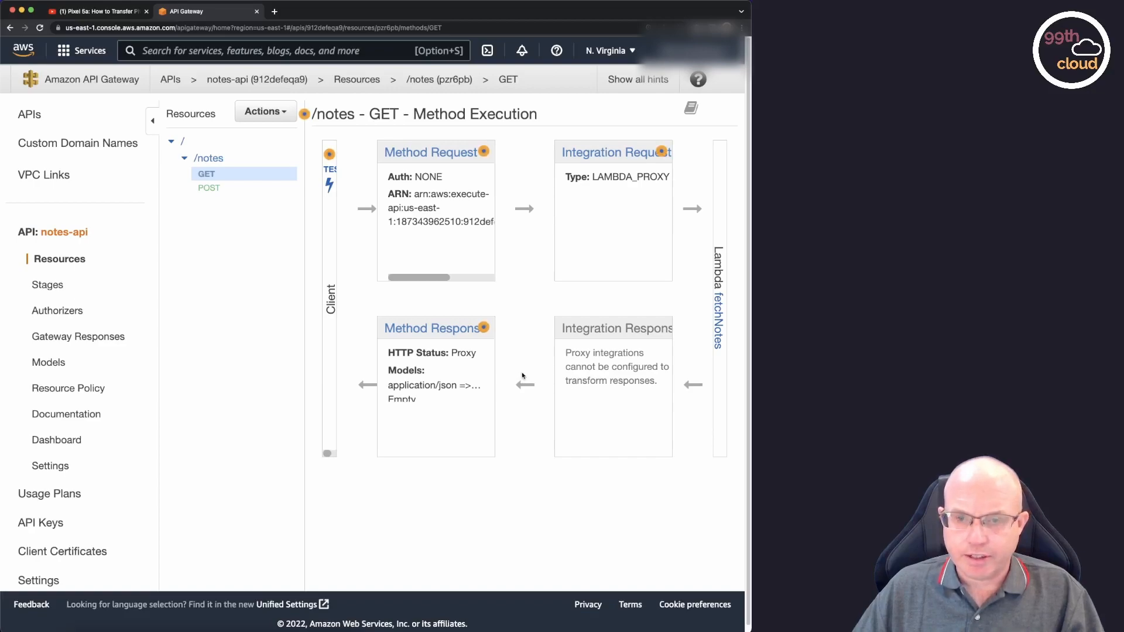
Run a test of the /notes GET method and review its response and the endpoint response body in the logs.
left_click(331, 186)
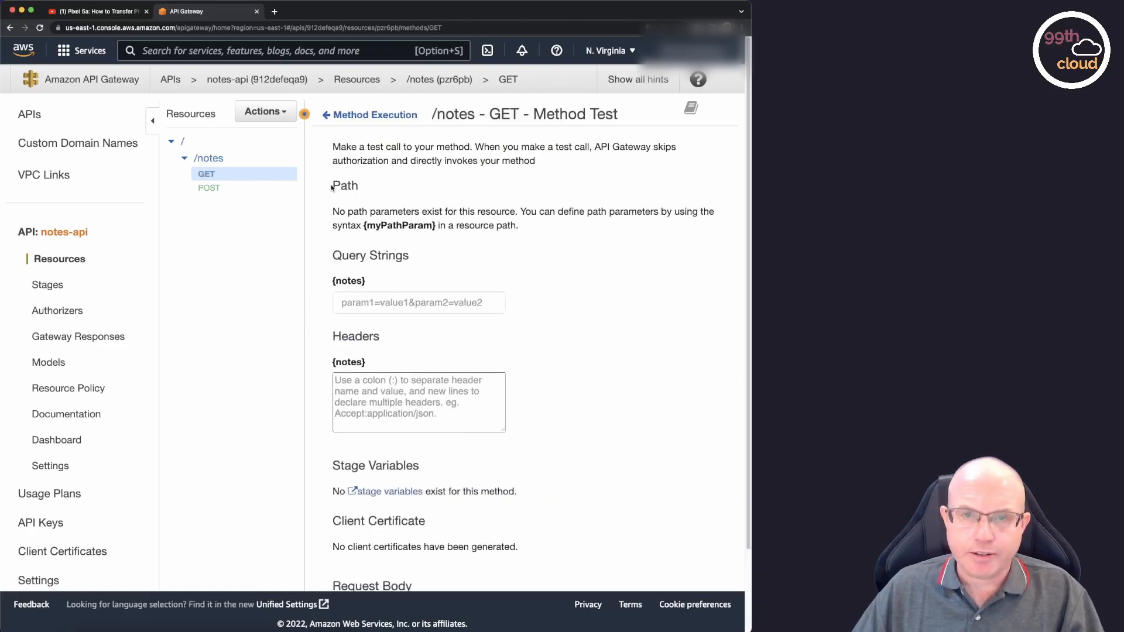
scroll(522, 324, "down", 3)
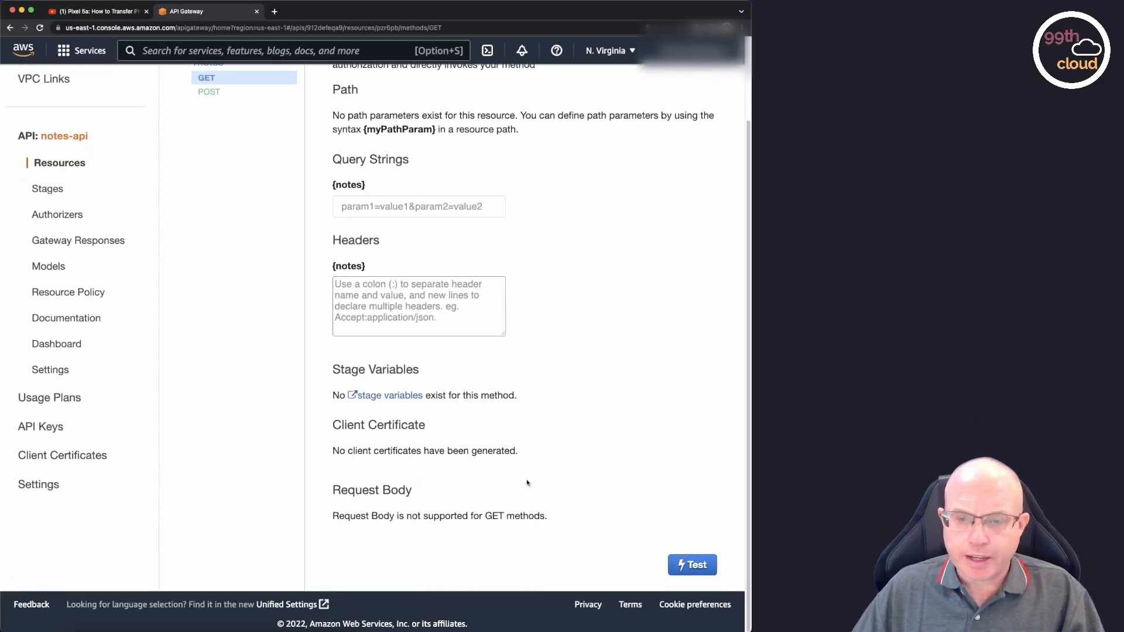
left_click(696, 569)
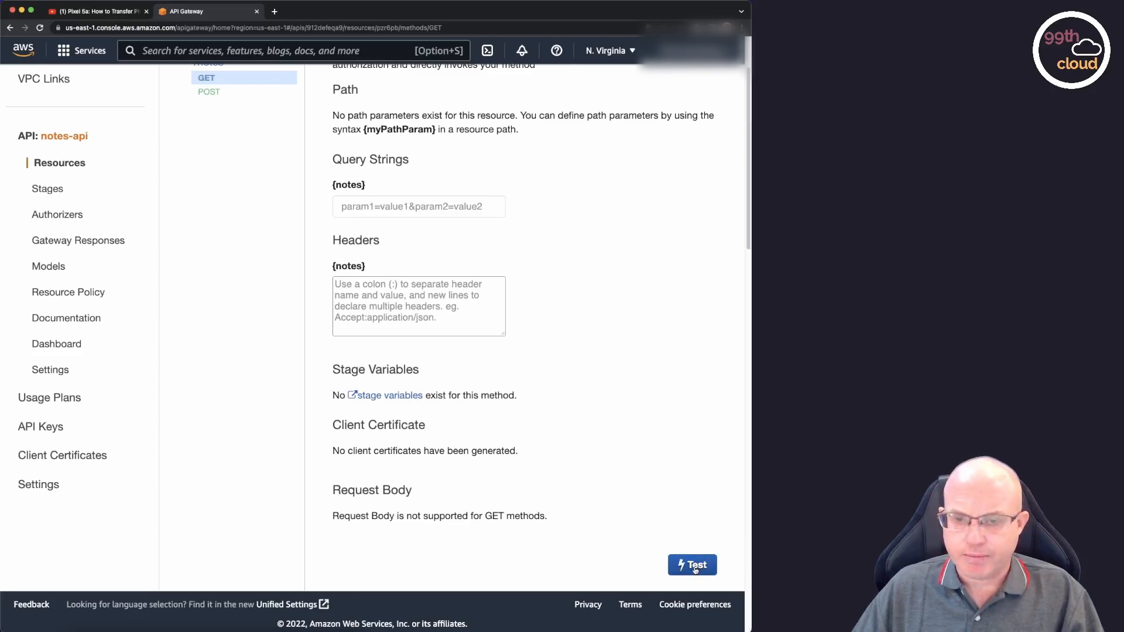
scroll(689, 496, "down", 5)
scroll(690, 496, "down", 2)
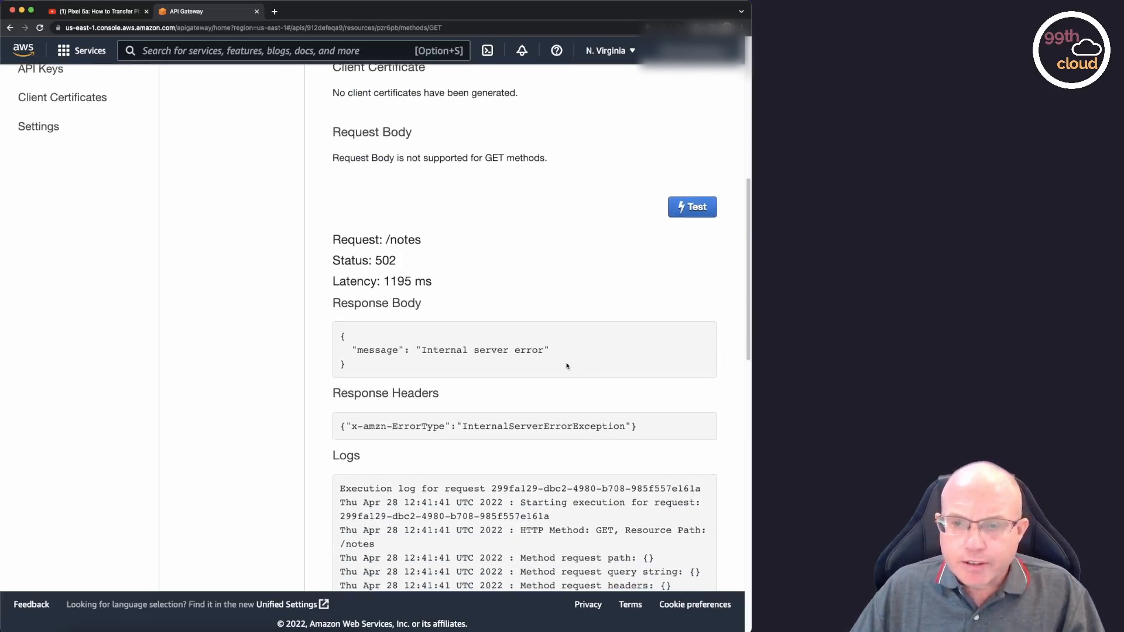
scroll(567, 366, "down", 5)
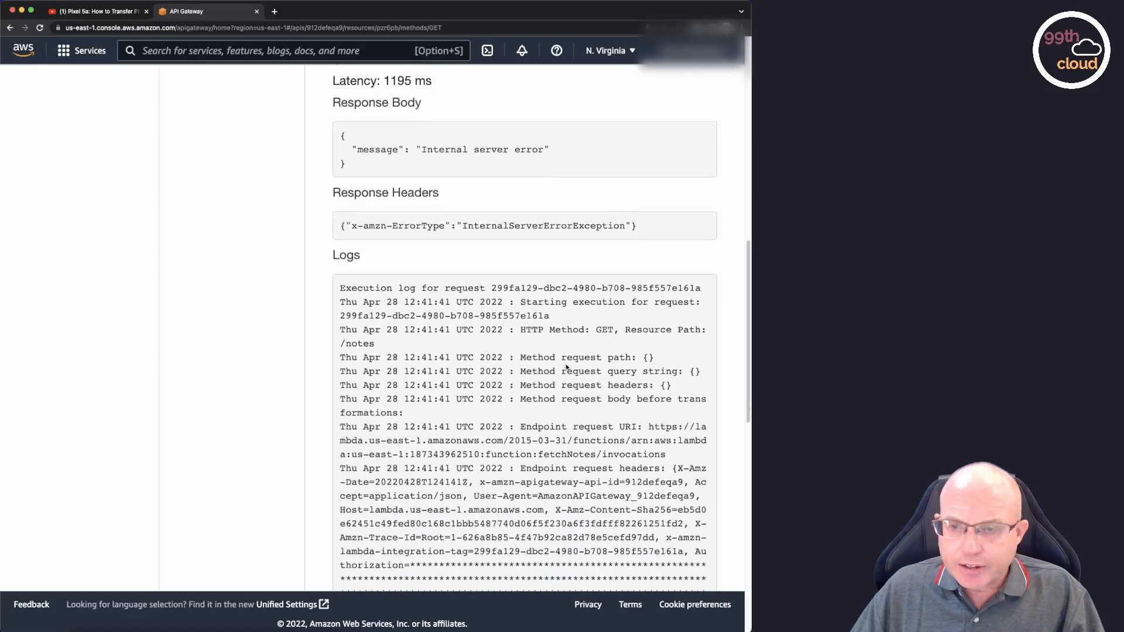
scroll(565, 364, "down", 9)
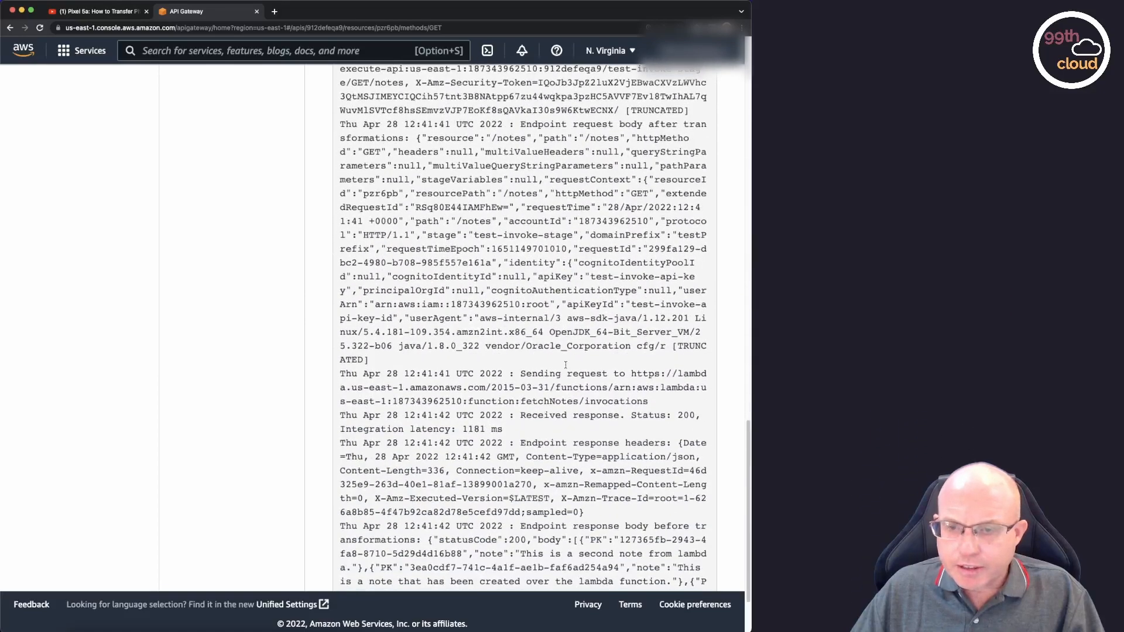
scroll(566, 368, "down", 2)
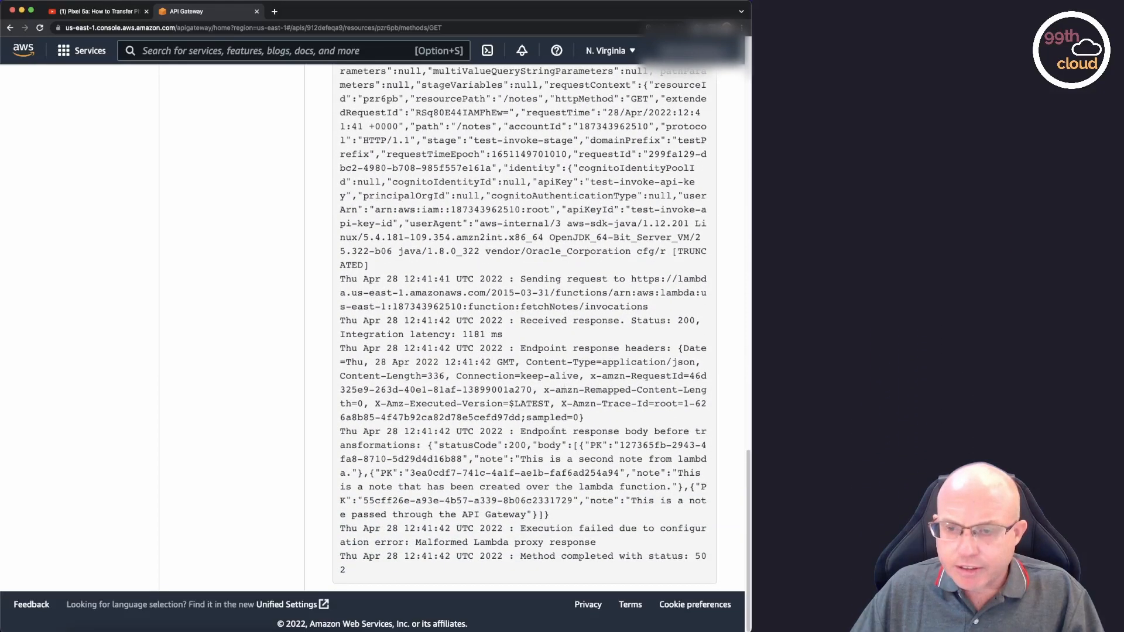
left_click_drag(590, 445, 682, 486)
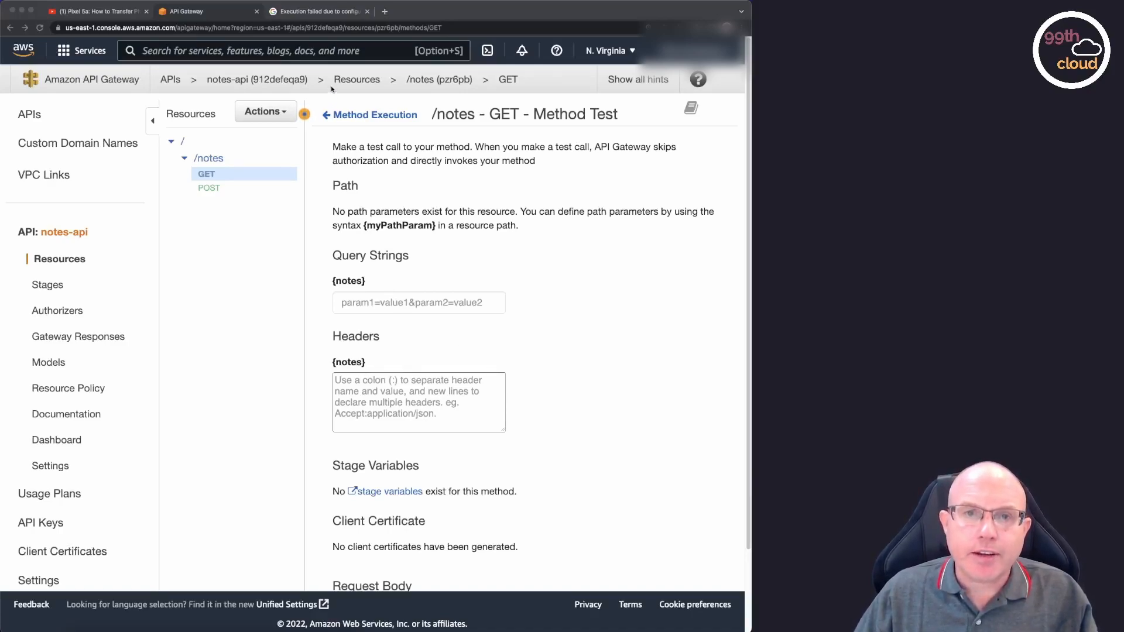
Switch to Lambda and open the source code of the fetchNotes function.
left_click(324, 54)
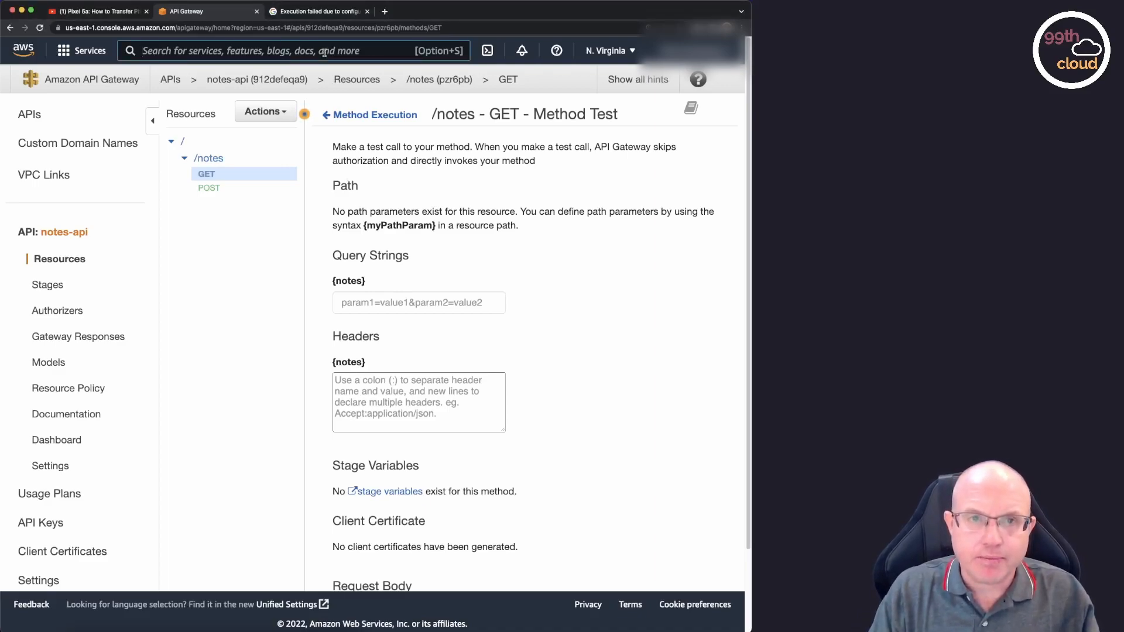
type("lambda")
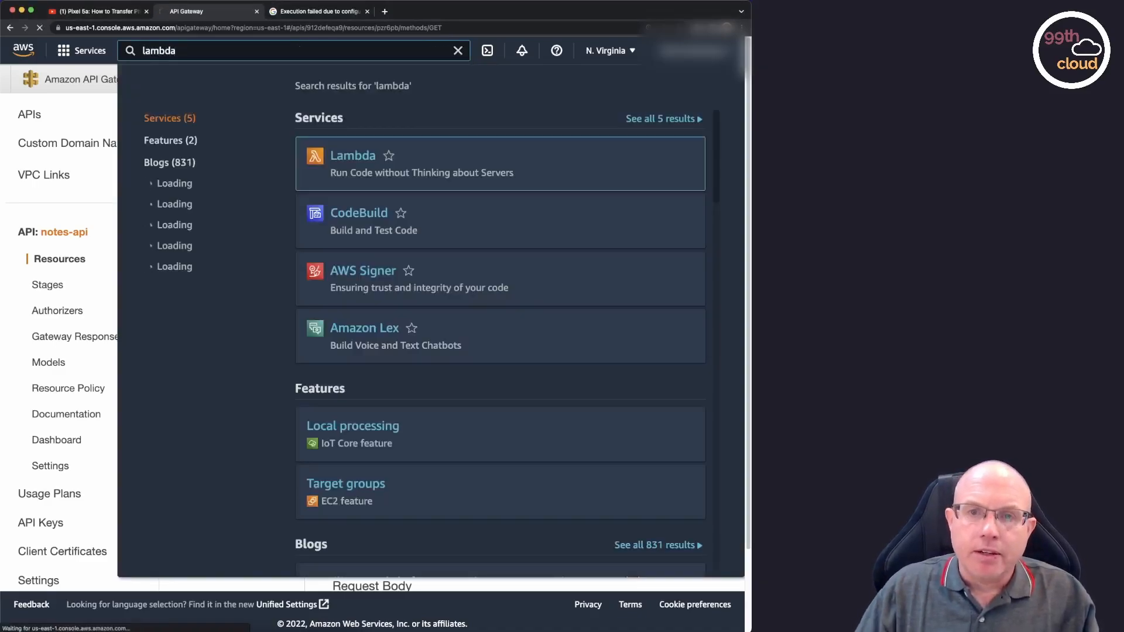
key("Return")
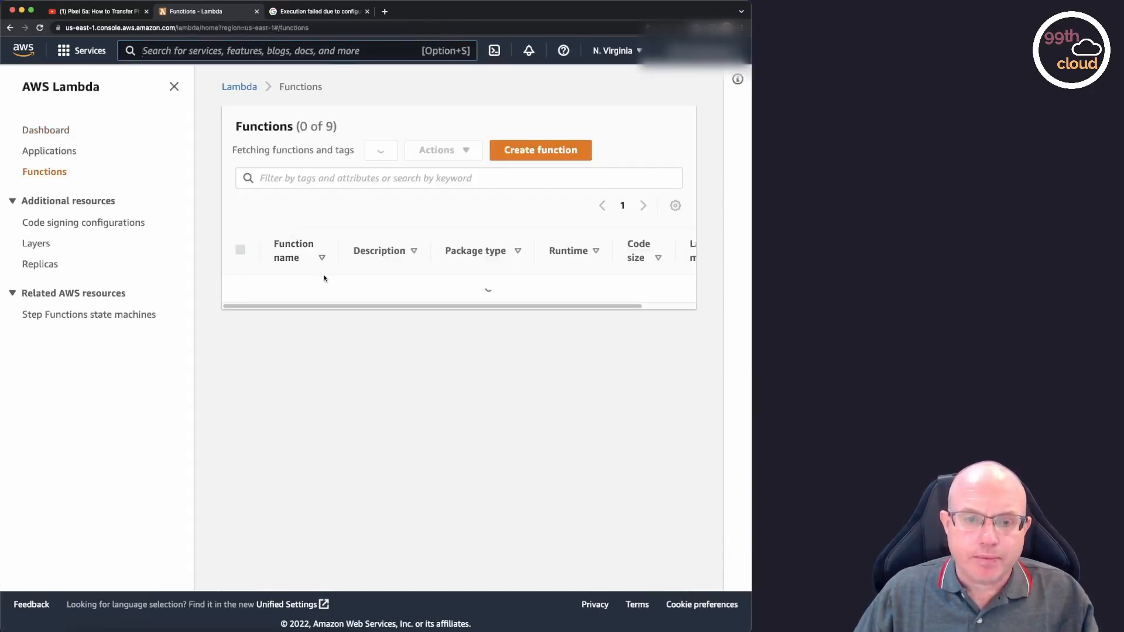
scroll(344, 289, "down", 3)
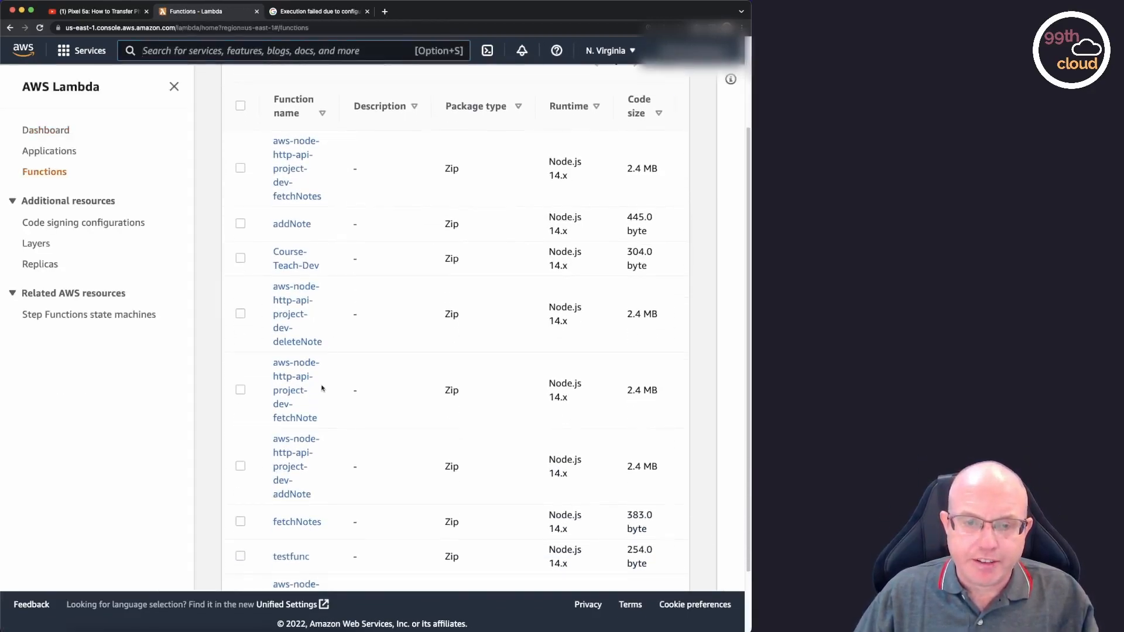
left_click(302, 527)
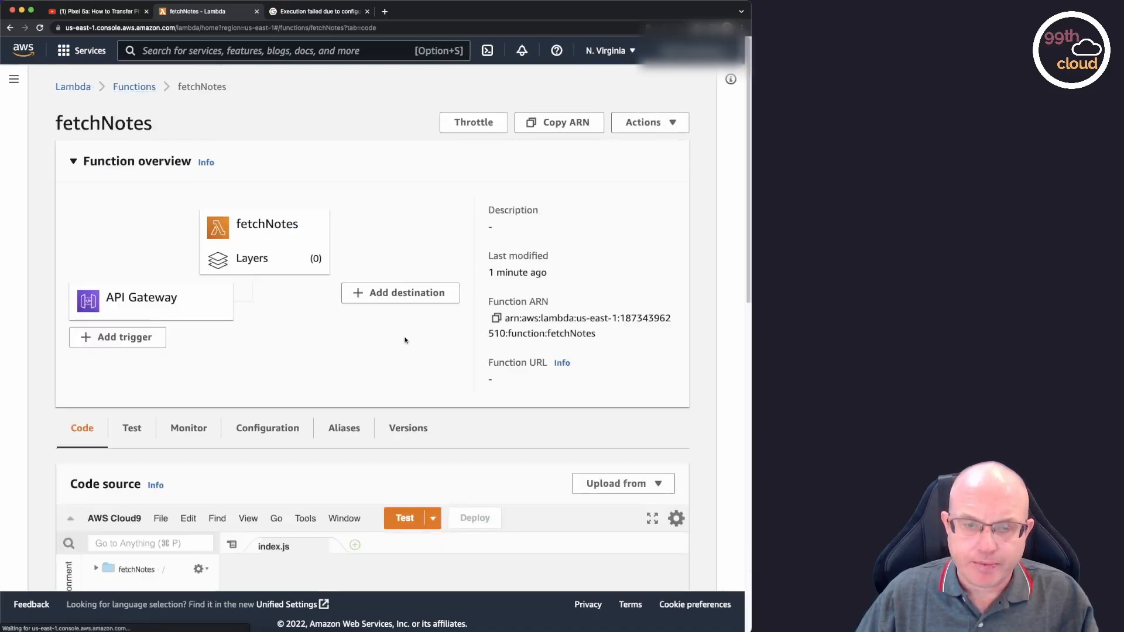
scroll(405, 340, "down", 2)
scroll(405, 340, "down", 4)
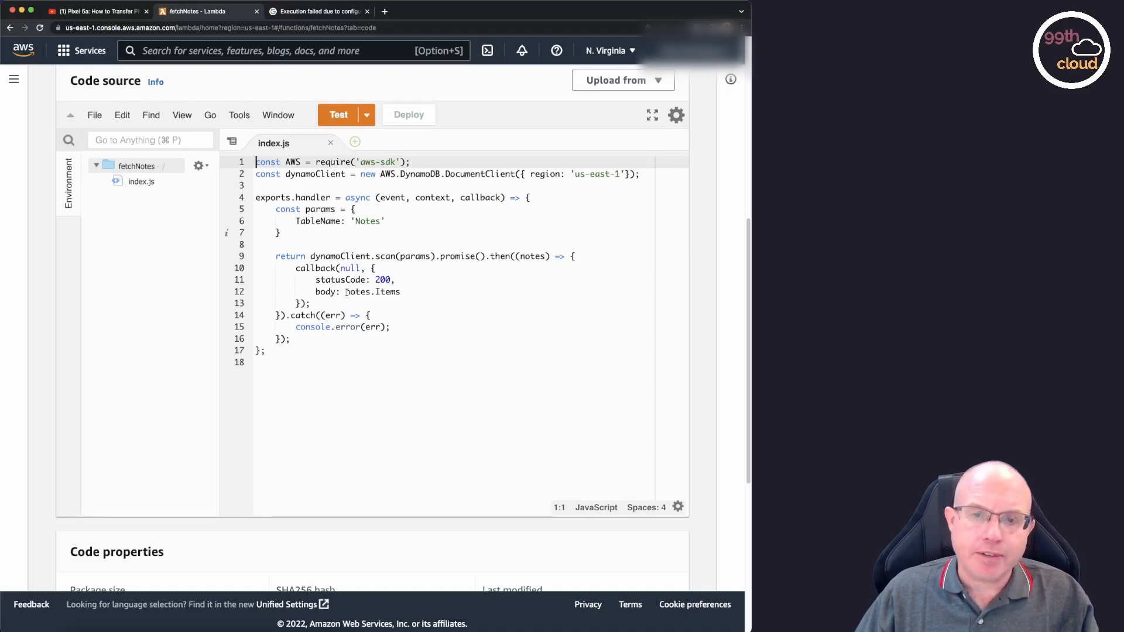
Wrap notes.Items in JSON.stringify() in the body of the callback response and deploy the fetchNotes function.
left_click(348, 292)
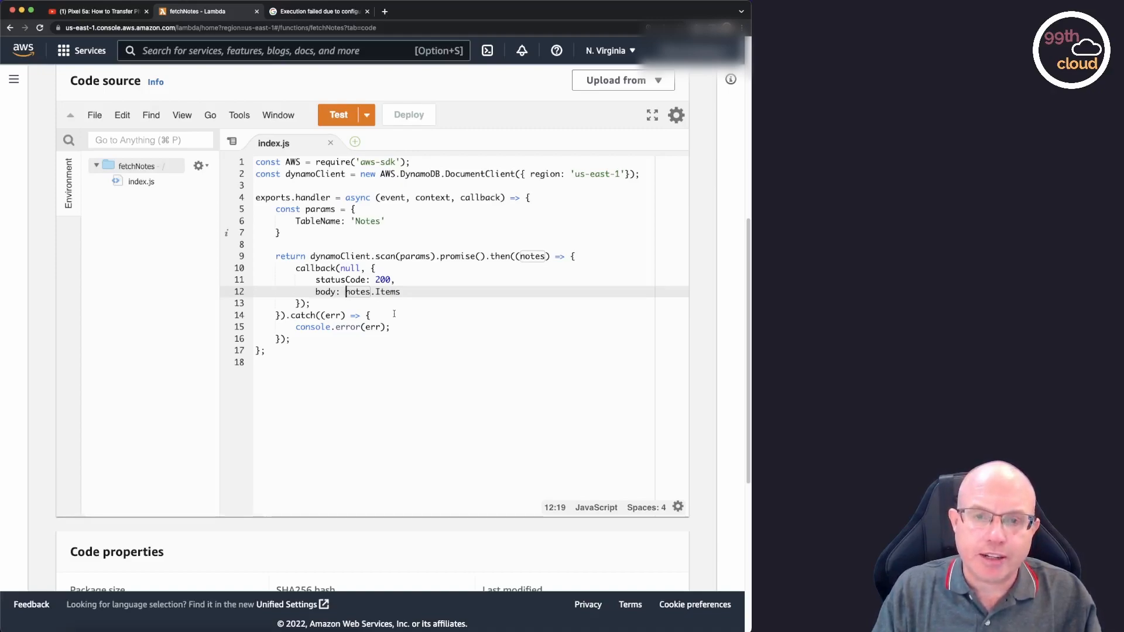
type("JSON")
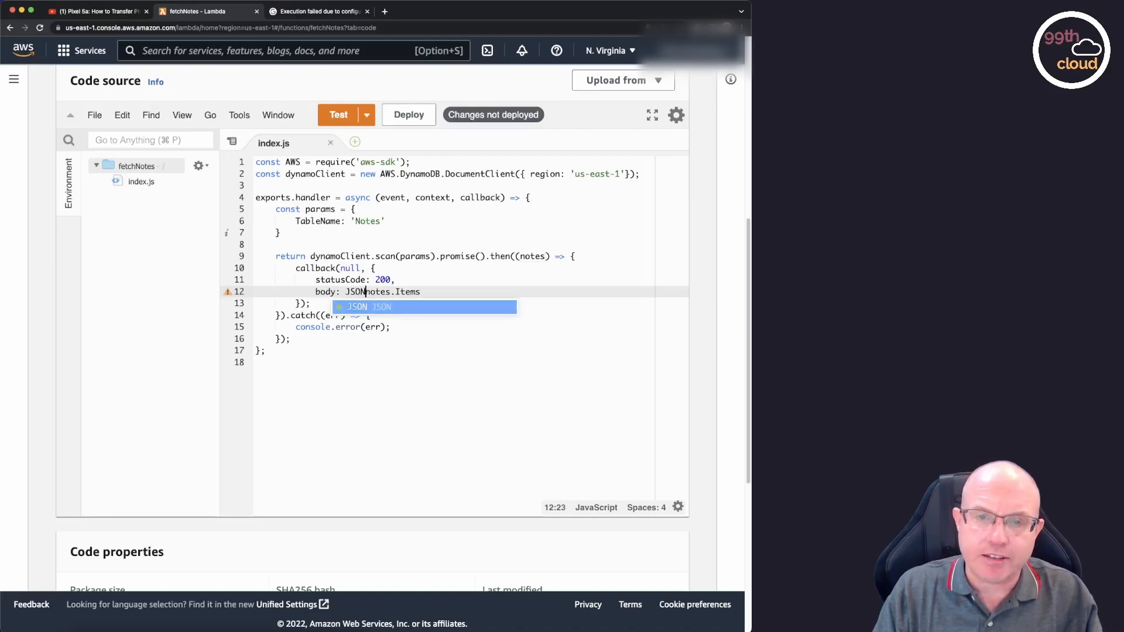
type(".")
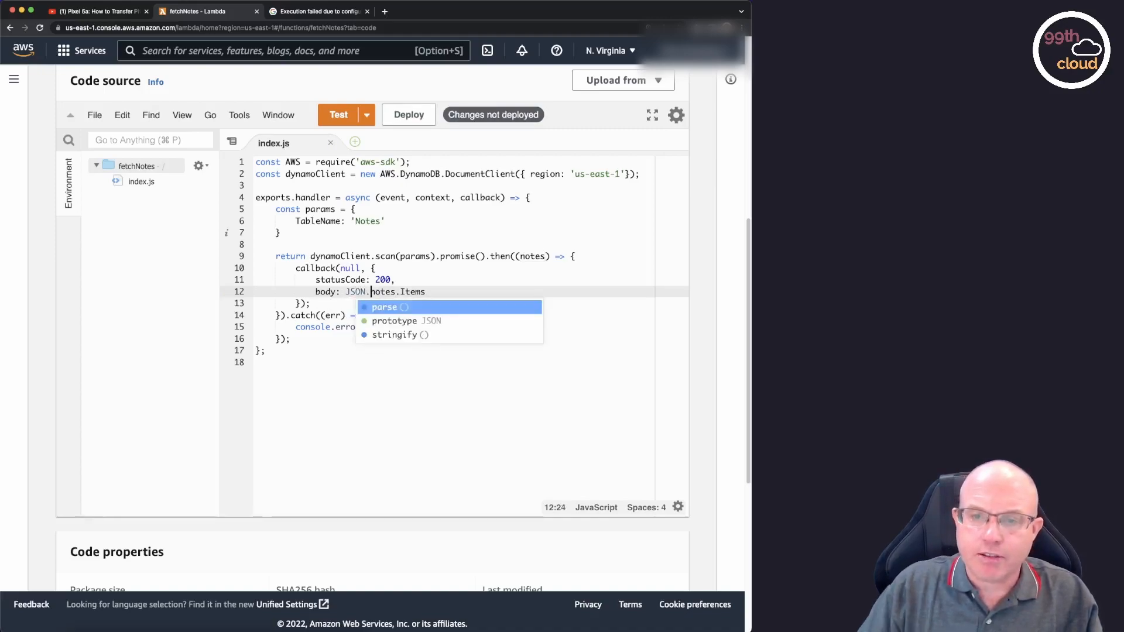
left_click(402, 333)
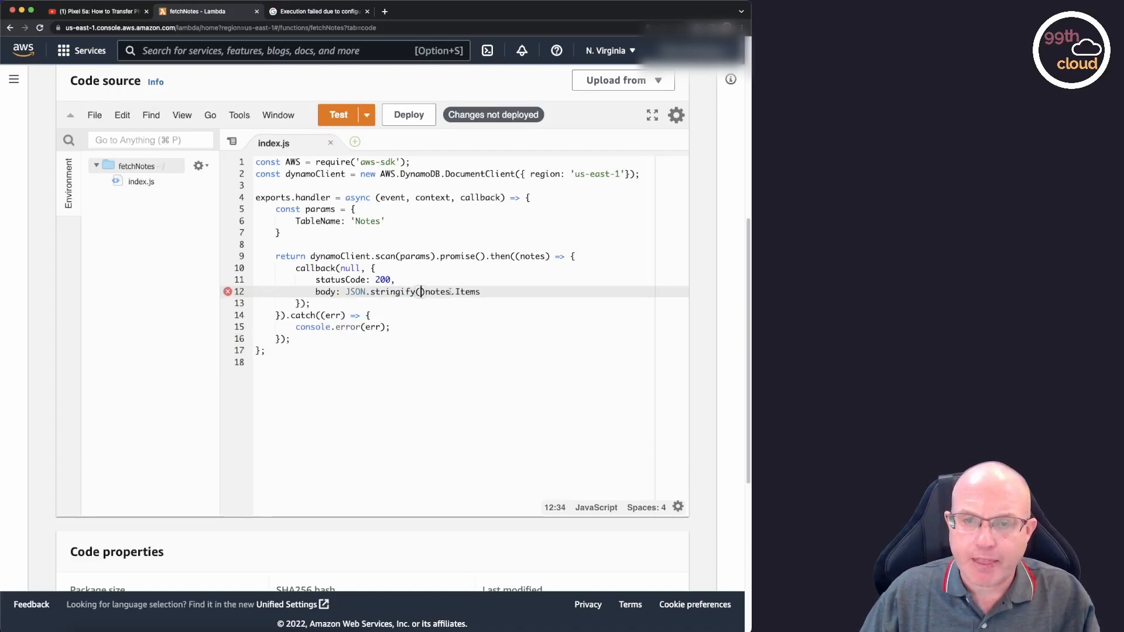
left_click_drag(481, 292, 425, 292)
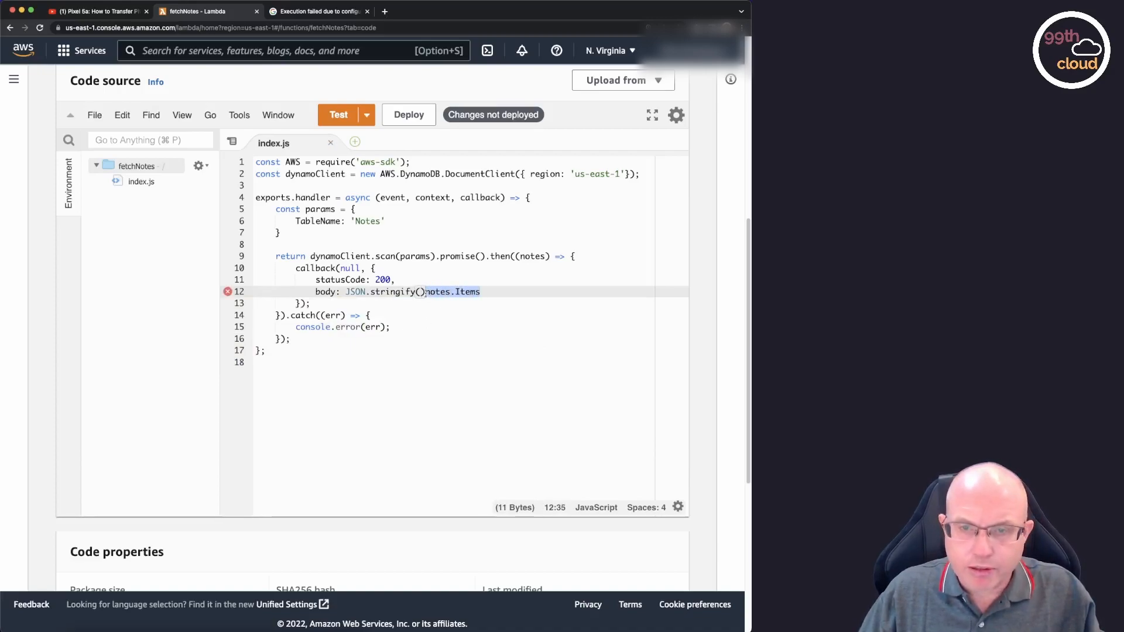
key("super+x")
key("super+v")
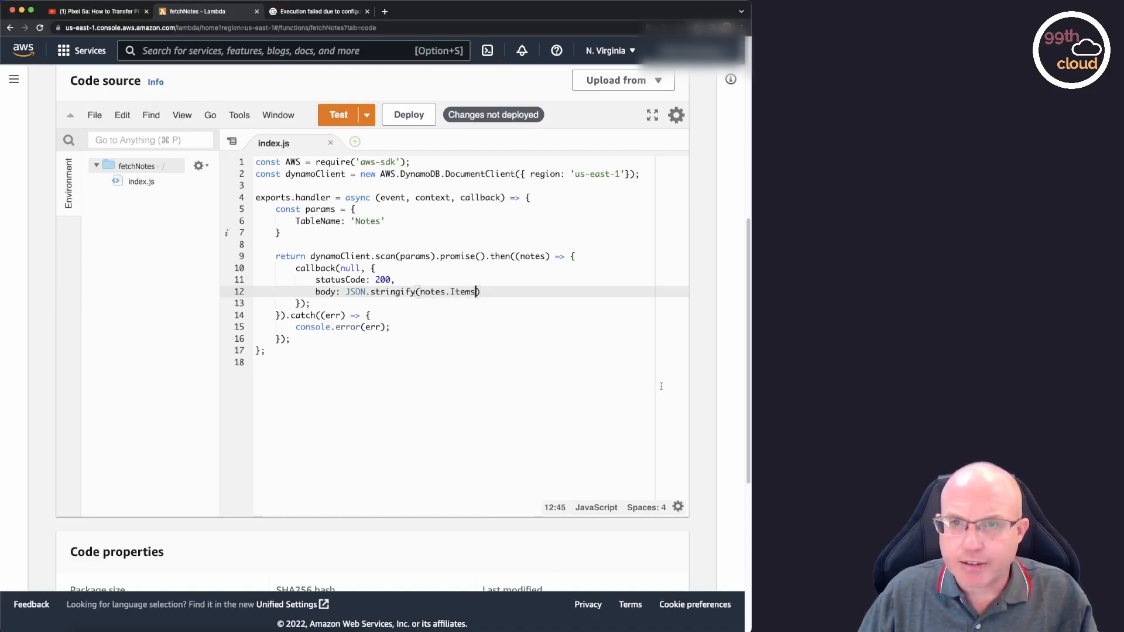
scroll(463, 198, "up", 3)
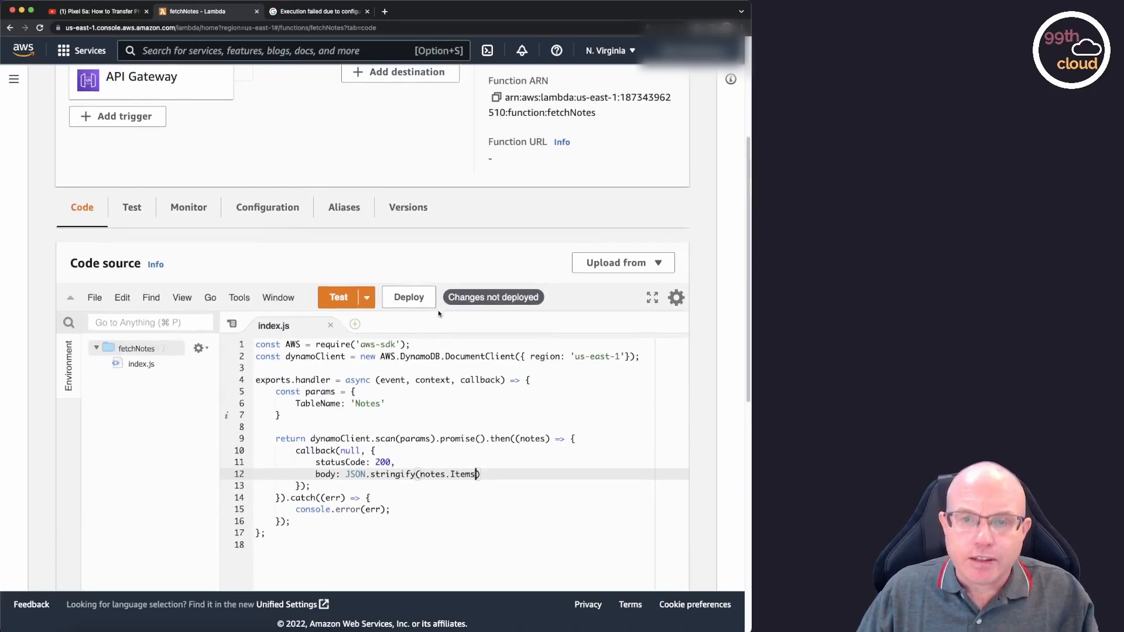
left_click(417, 298)
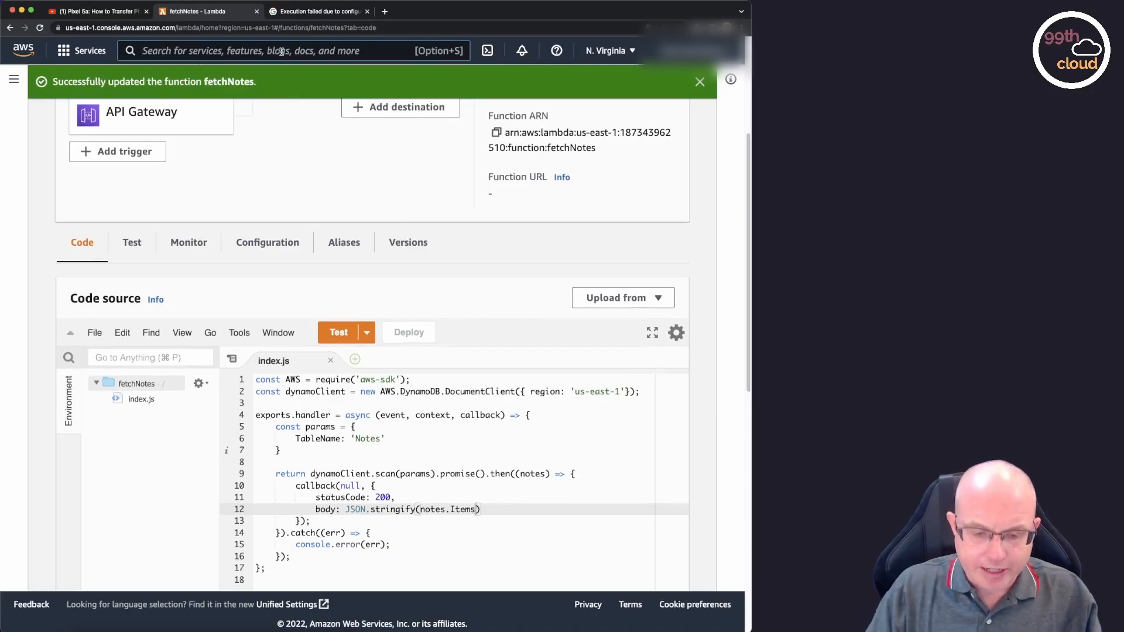
Switch to API Gateway and open the GET method of the /notes resource in notes-api.
type("api g")
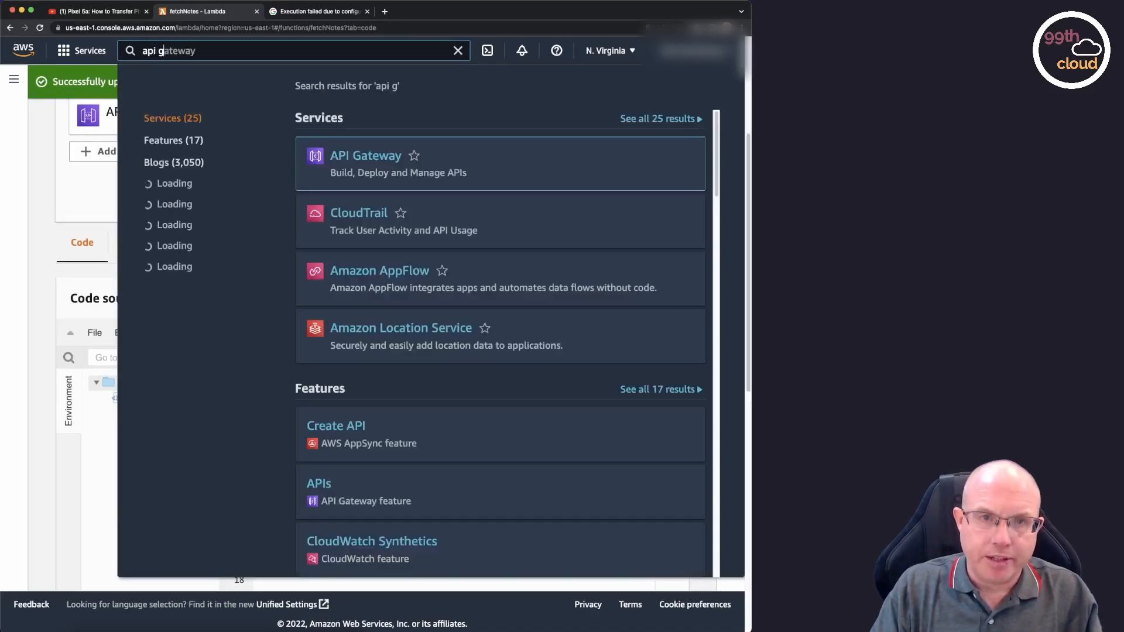
type("ateway")
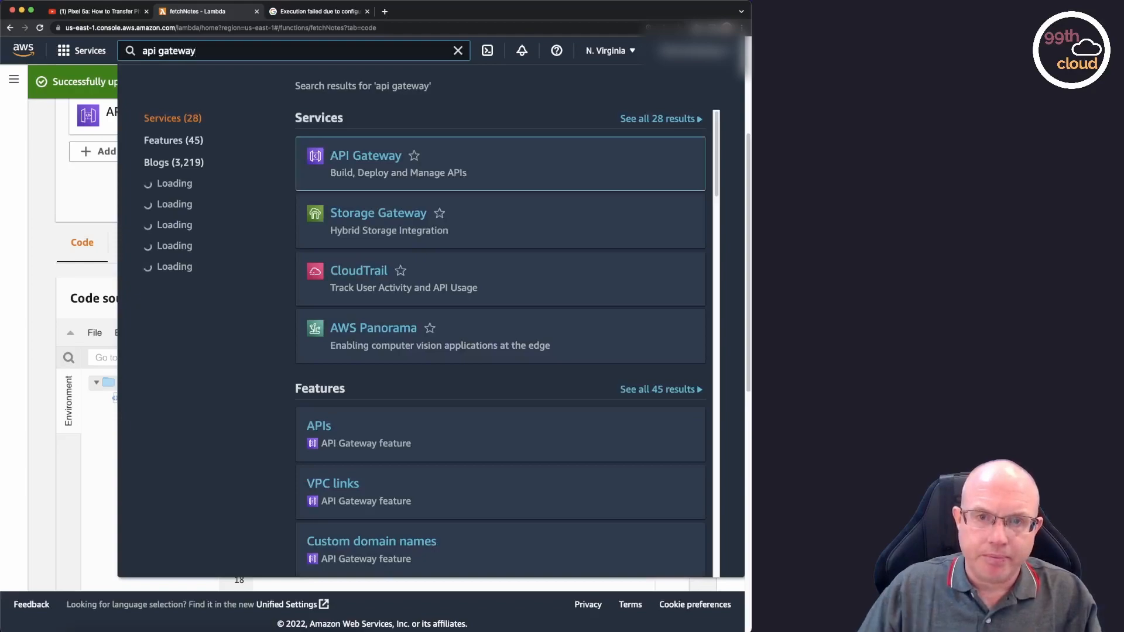
left_click(381, 163)
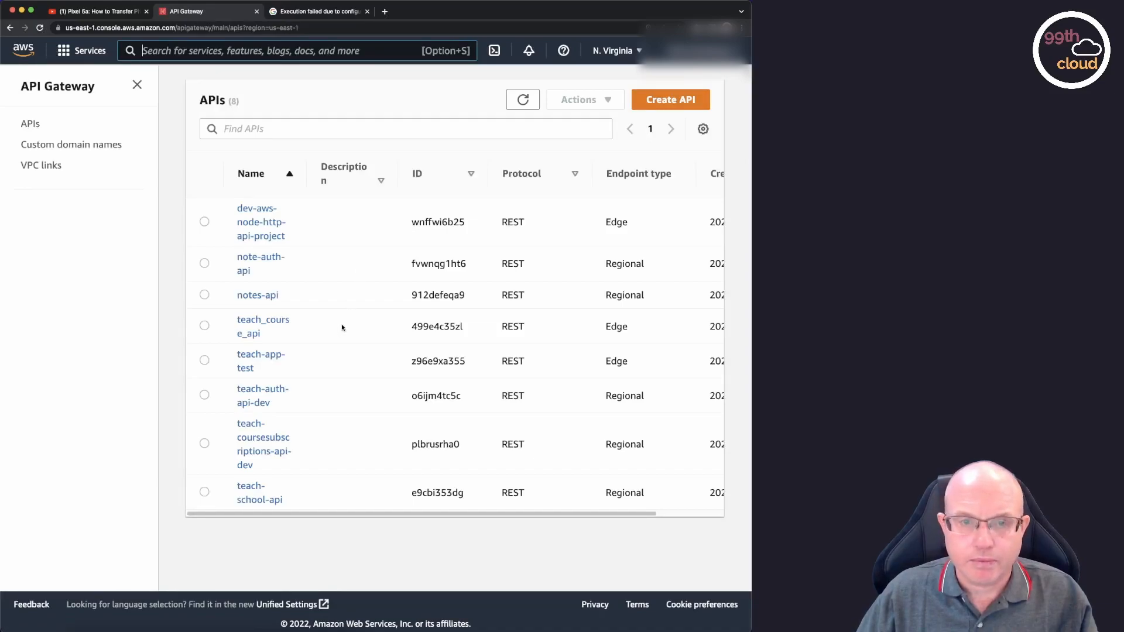
left_click(269, 298)
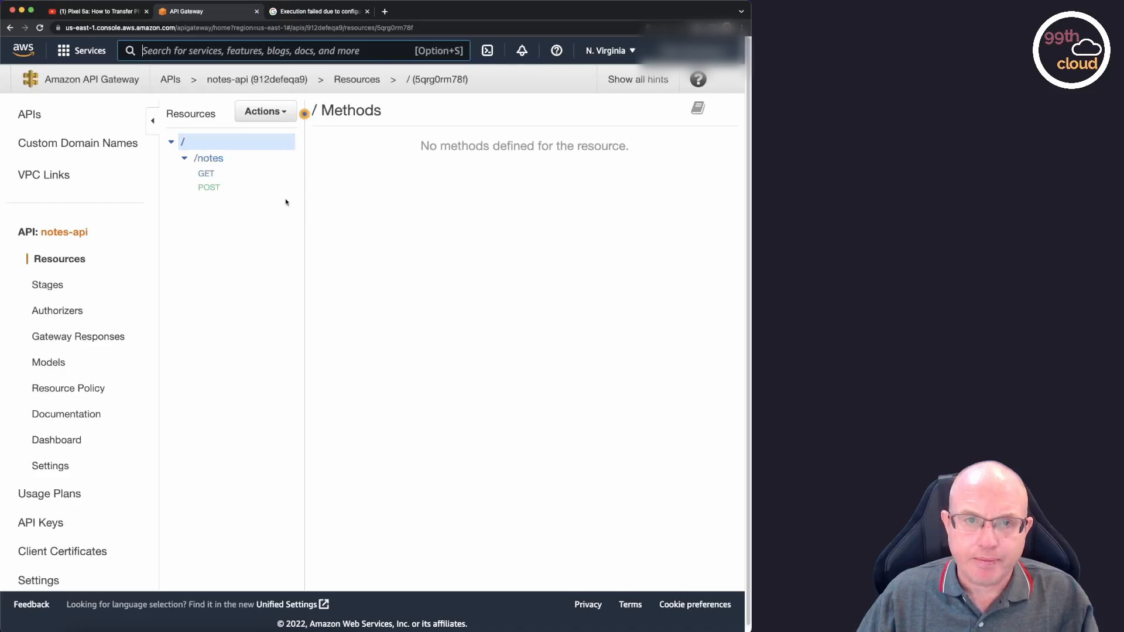
left_click(244, 174)
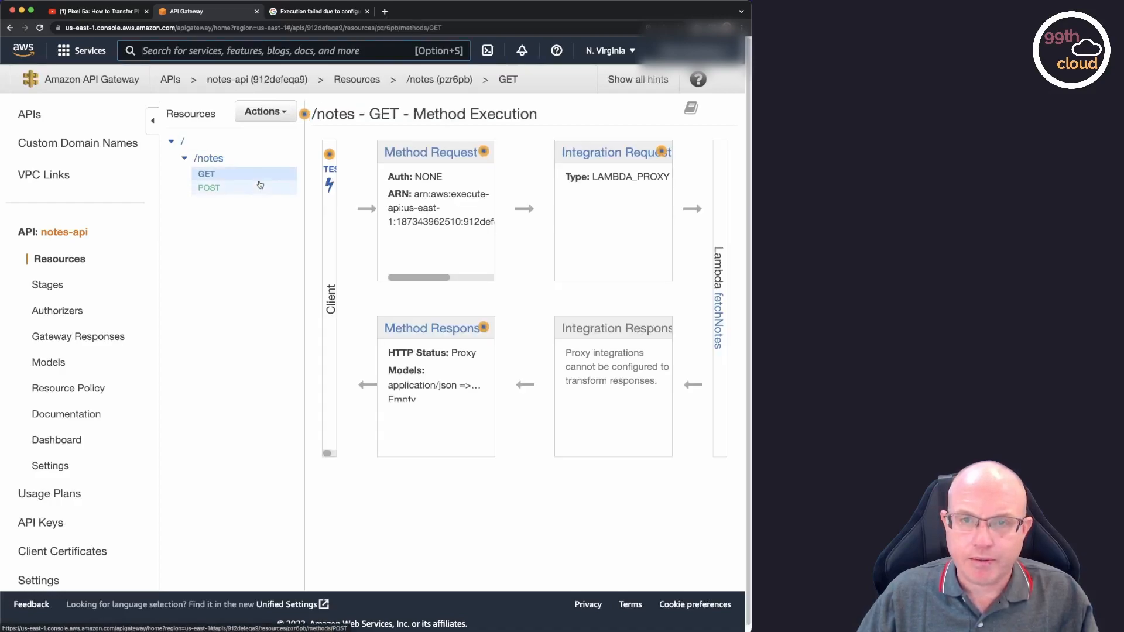
Run a test of the /notes GET method and examine the returned notes in the response body and the execution logs.
left_click(330, 182)
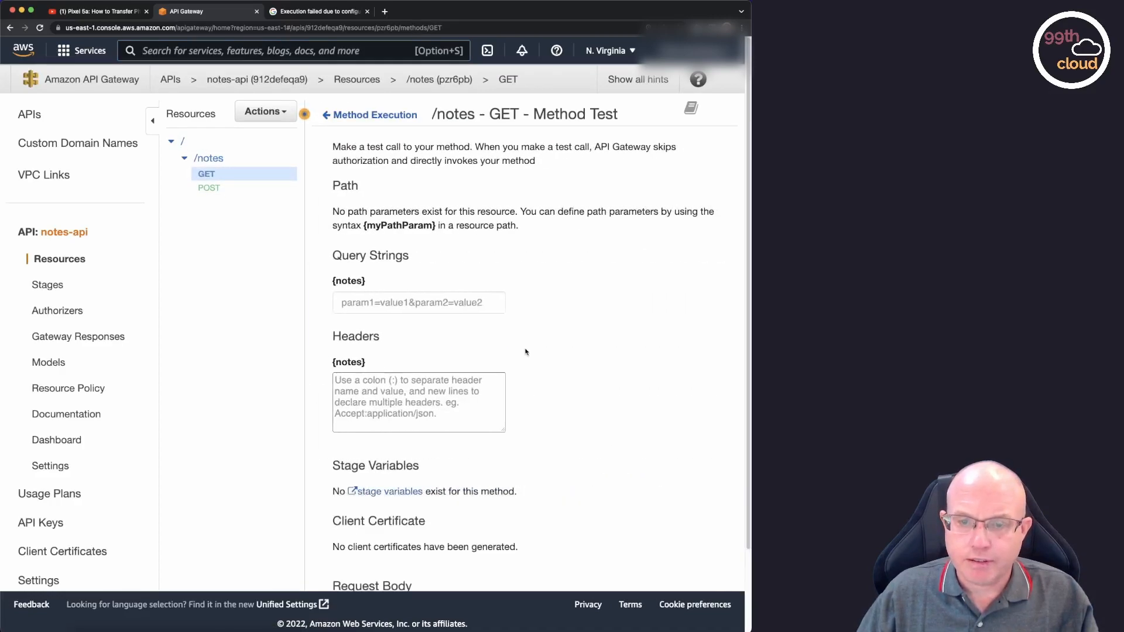
scroll(540, 329, "down", 3)
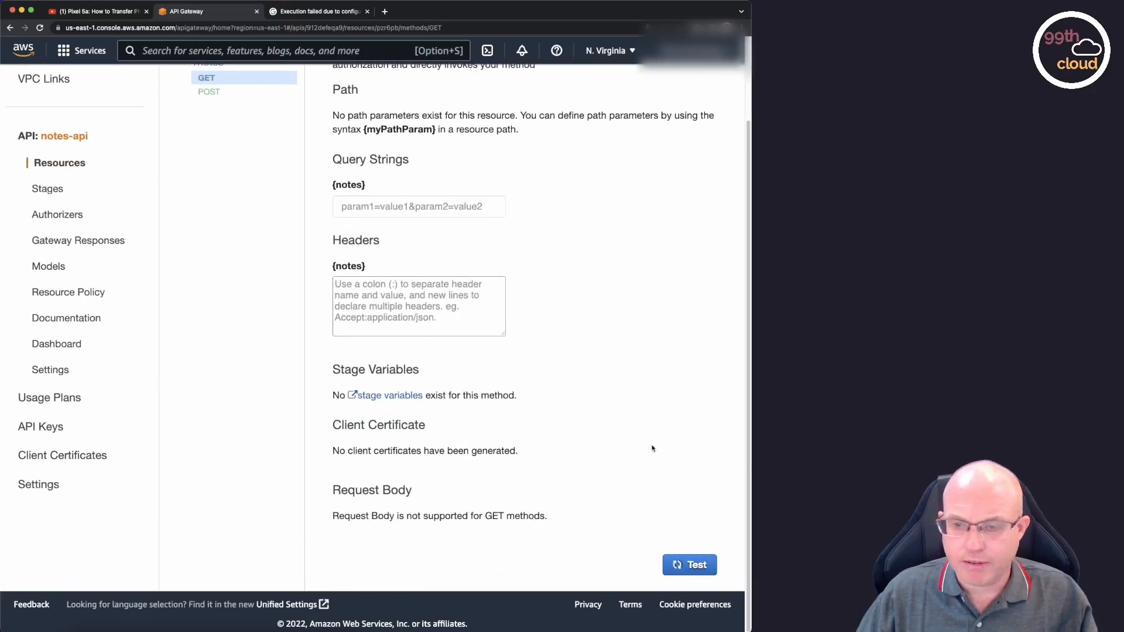
scroll(653, 444, "down", 6)
scroll(654, 445, "down", 4)
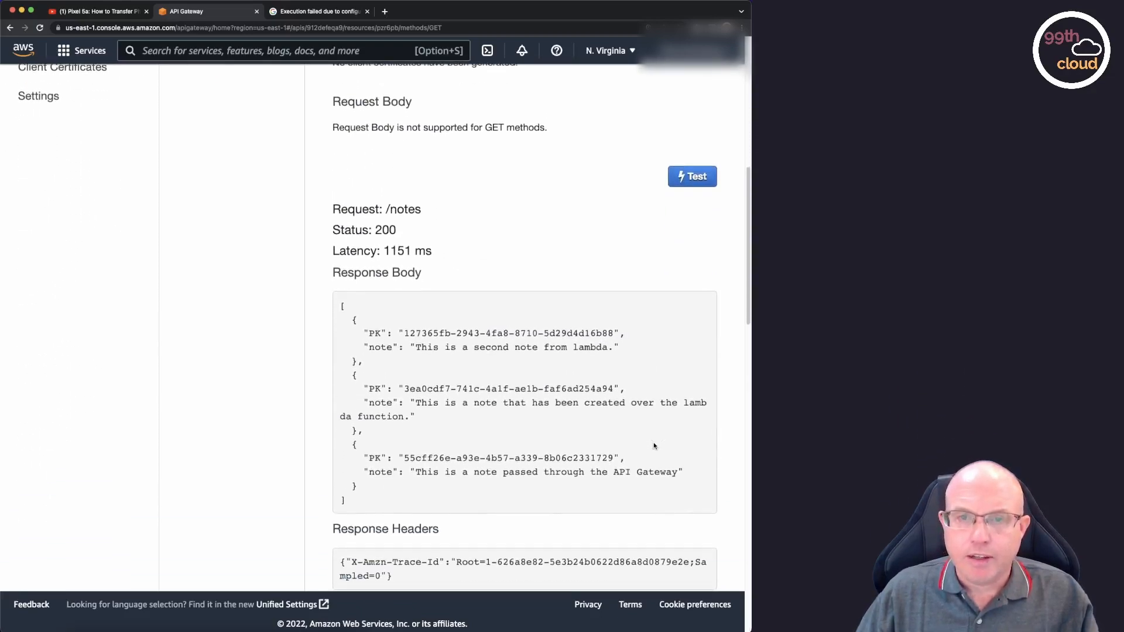
double_click(388, 154)
left_click_drag(341, 227, 413, 418)
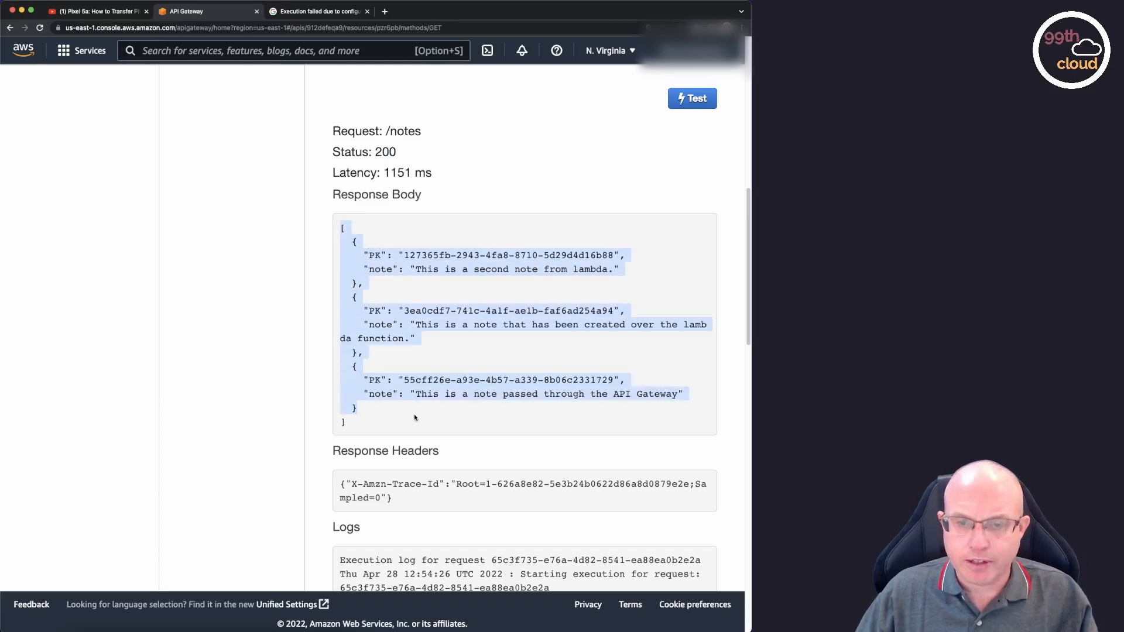
scroll(632, 365, "down", 15)
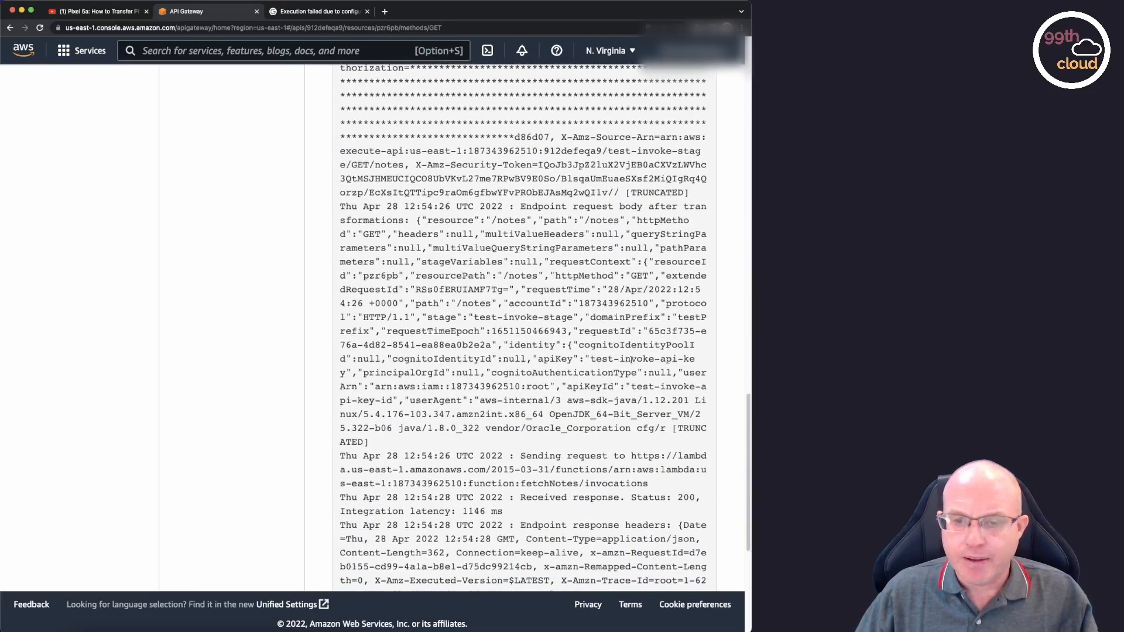
scroll(633, 362, "up", 15)
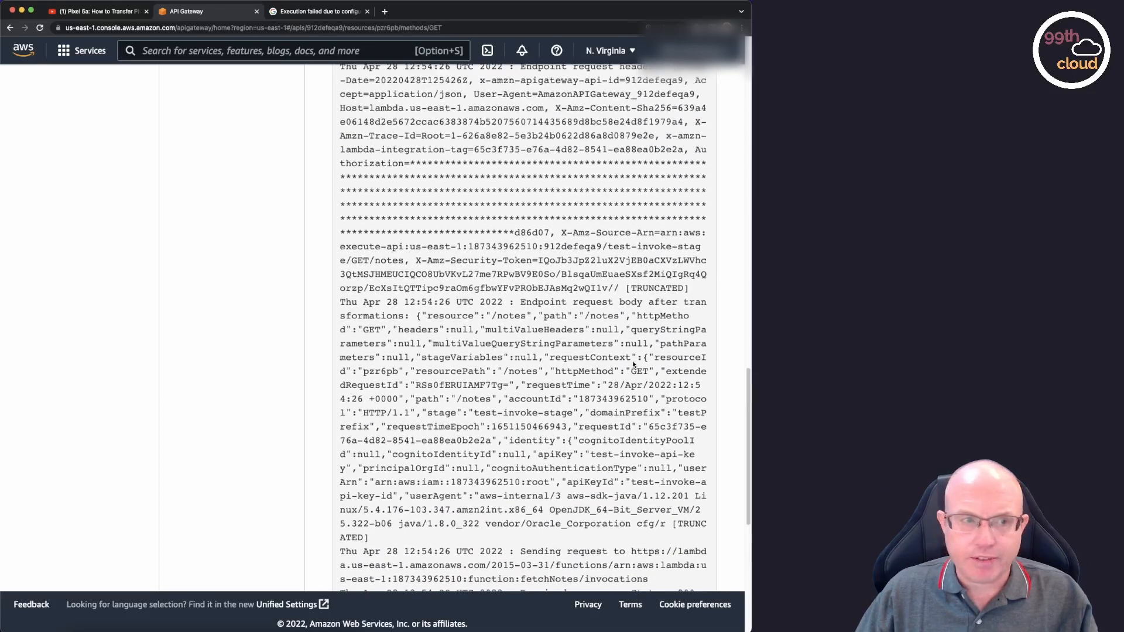
scroll(633, 364, "up", 20)
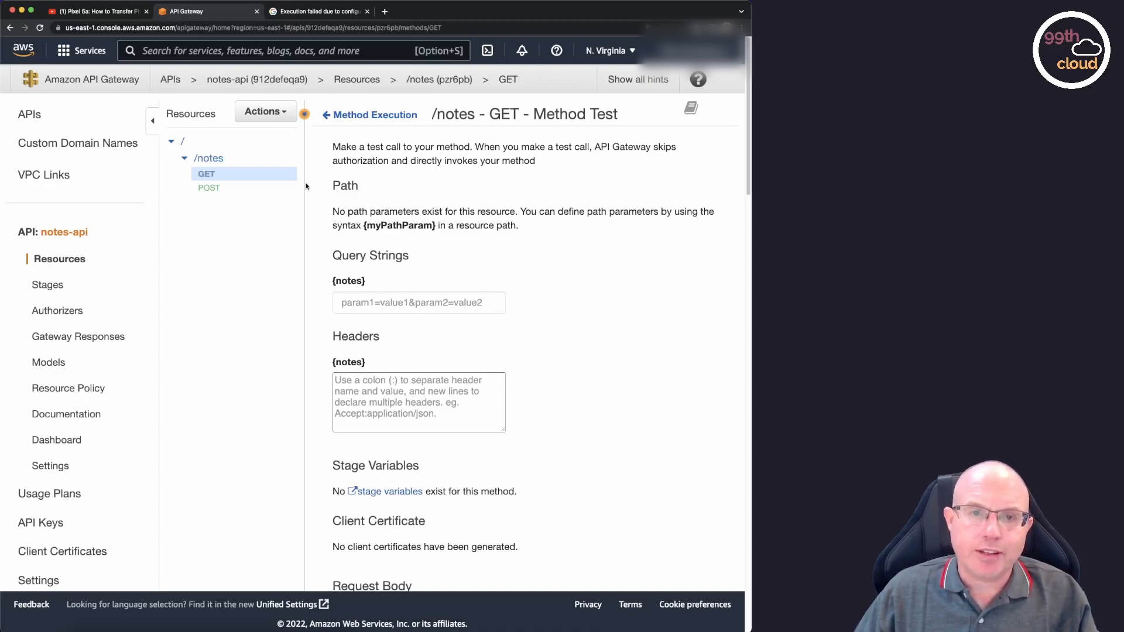
Deploy the API to a new stage named dev.
left_click(287, 114)
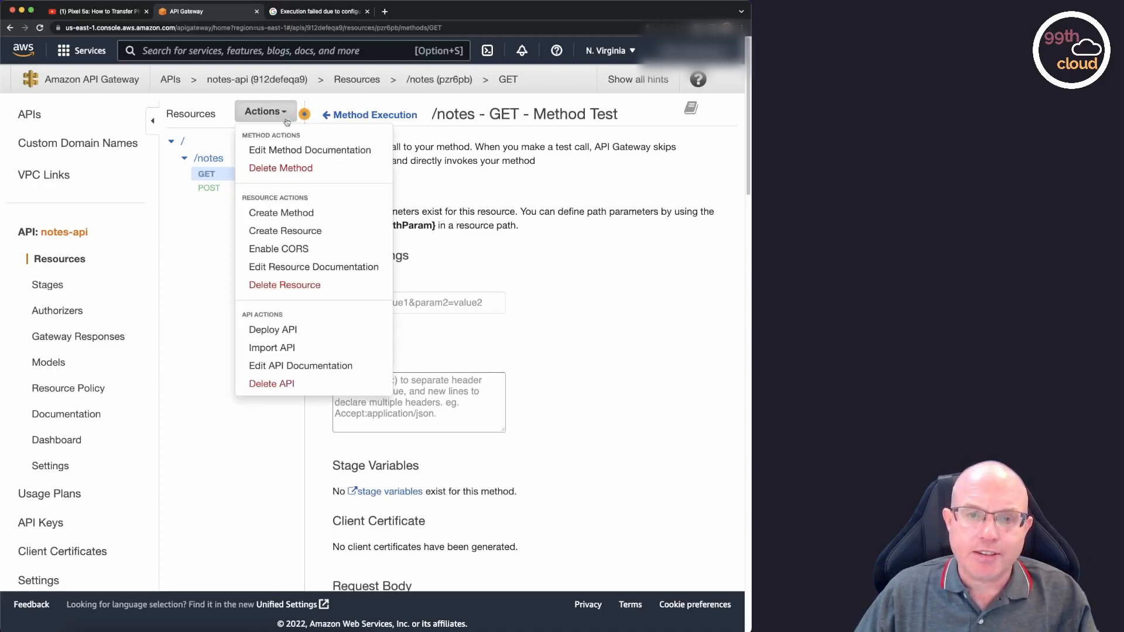
left_click(284, 331)
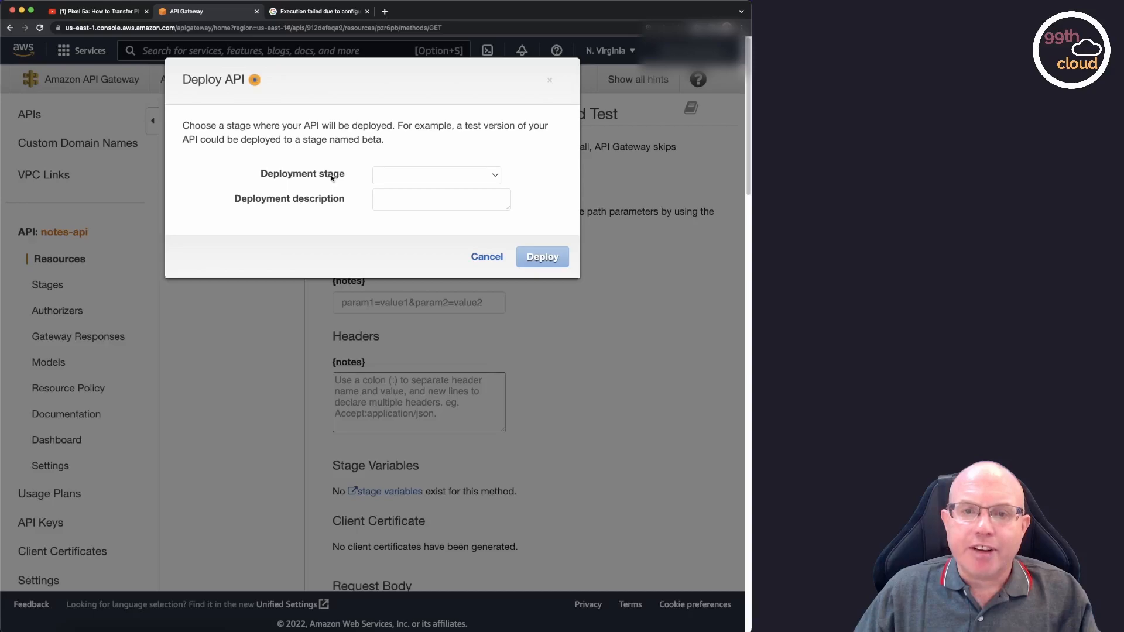
left_click(495, 175)
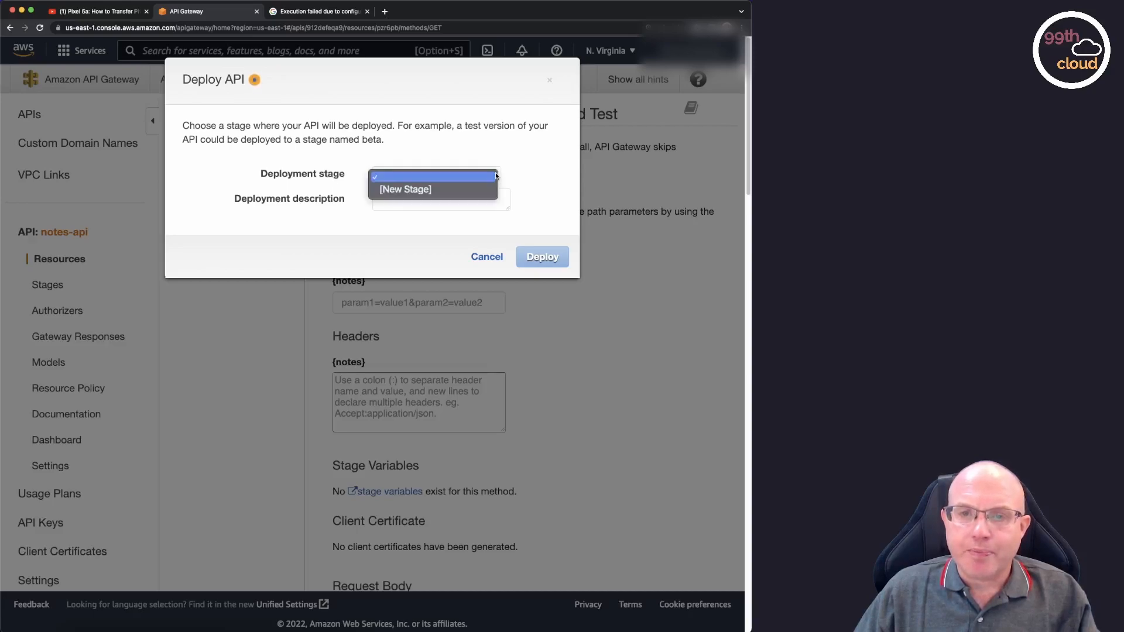
left_click(495, 189)
type("dev")
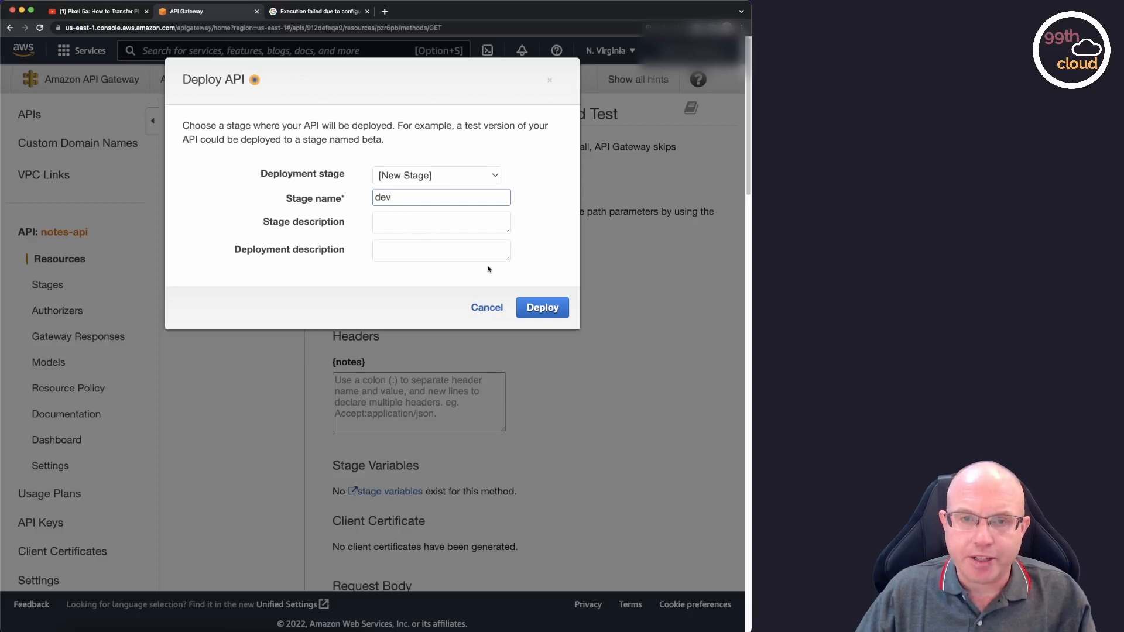
left_click(543, 315)
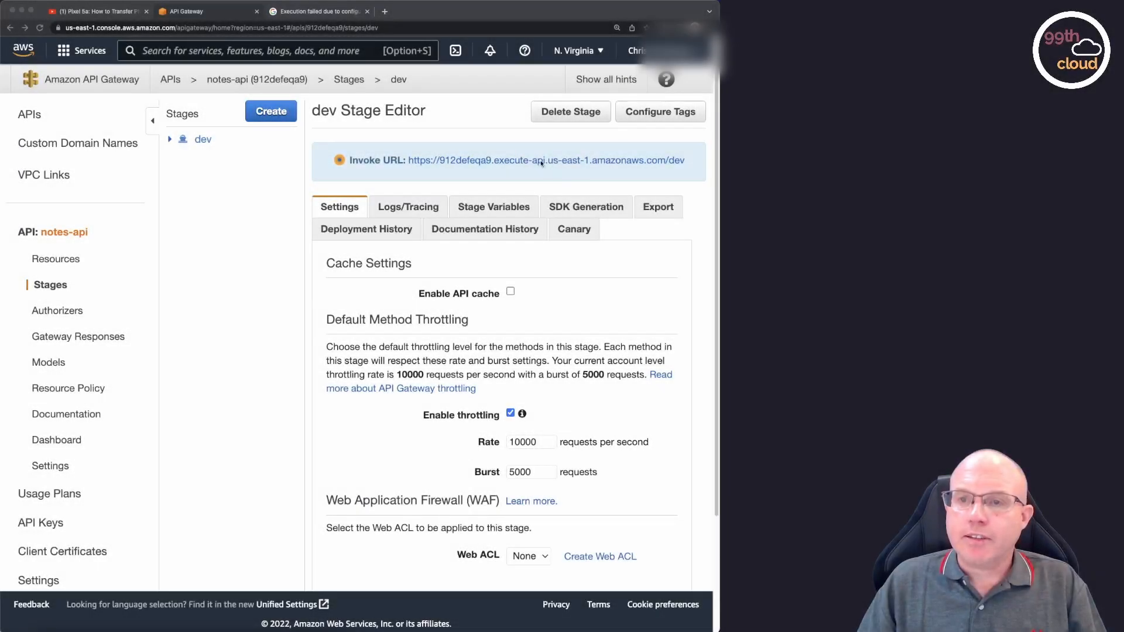
Copy the invoke URL of the dev stage.
left_click(551, 144)
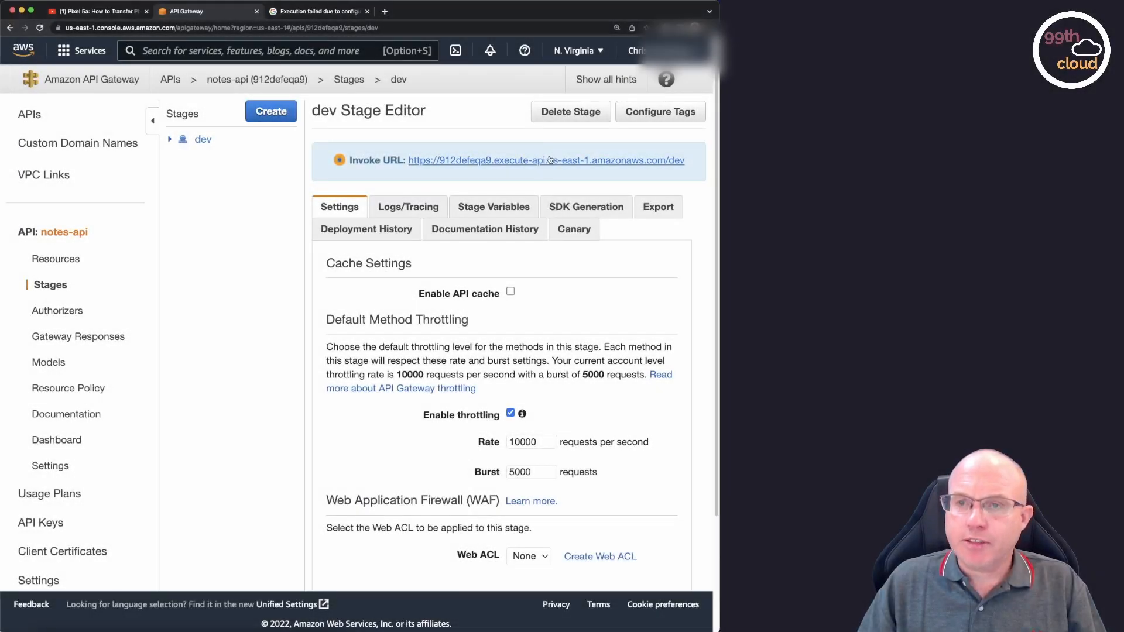
right_click(548, 163)
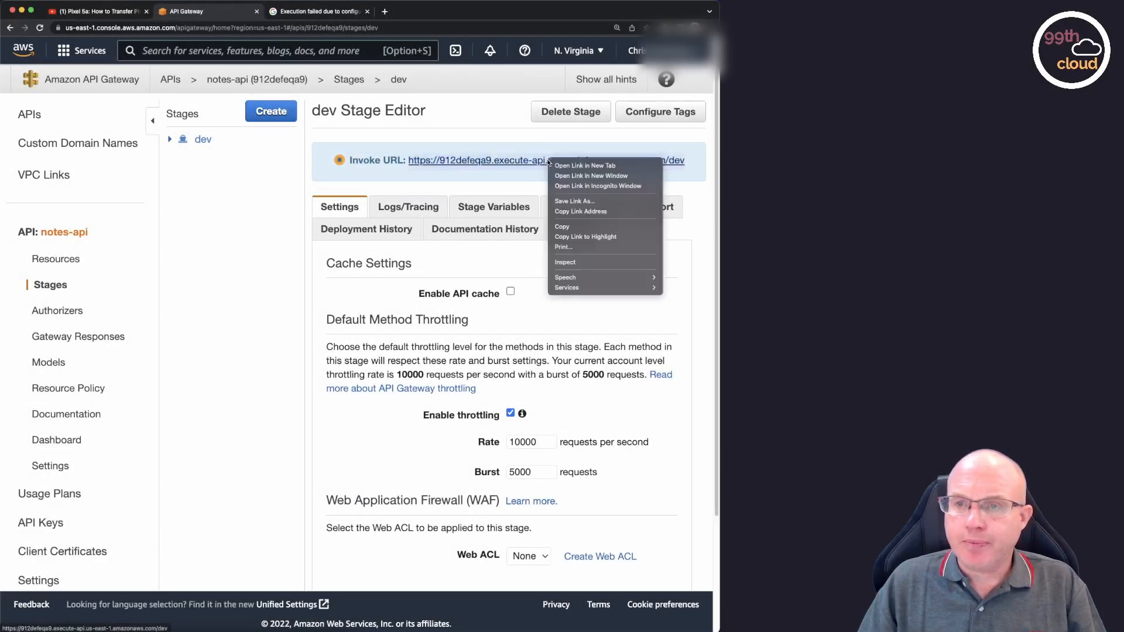
left_click(581, 226)
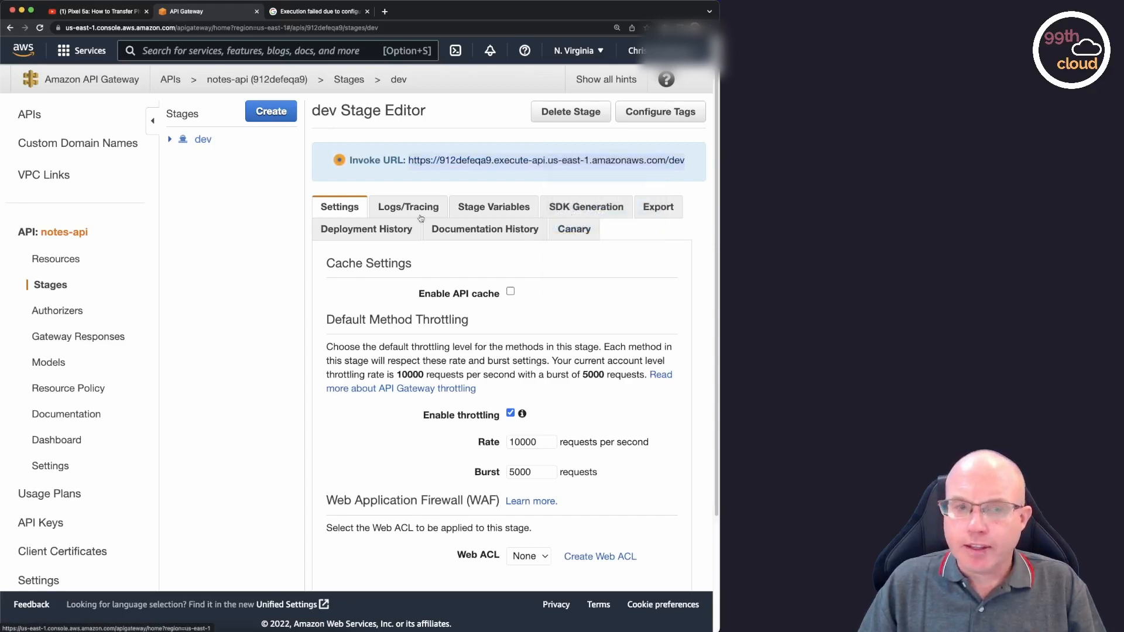
Switch to Postman and create a request named notes-api, saved in a new collection also named notes-api.
key("super+Tab")
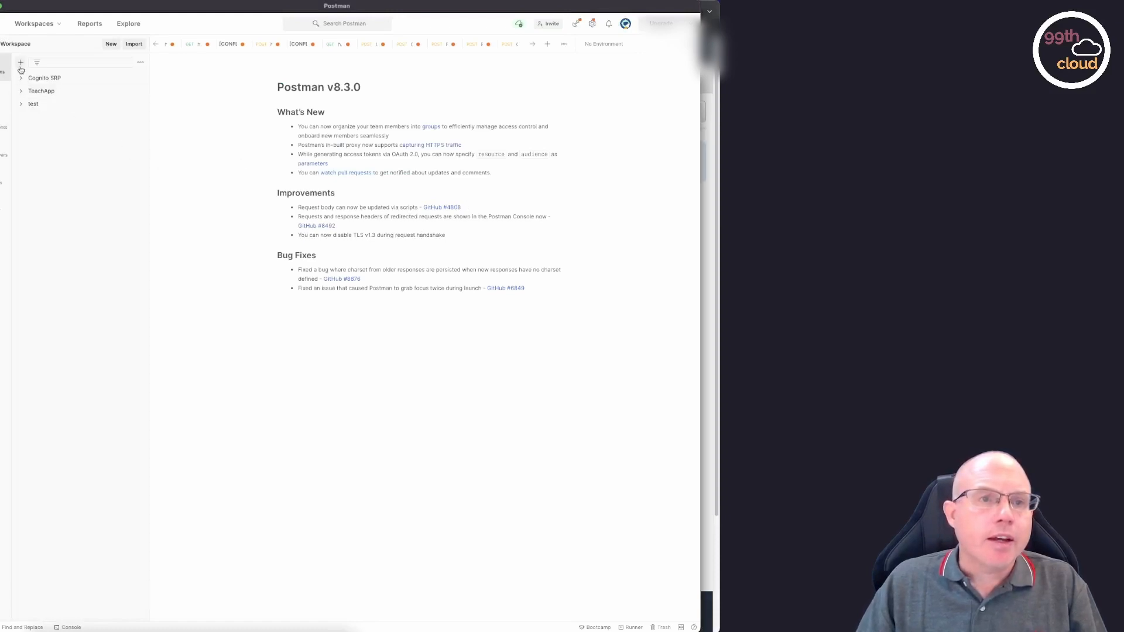
left_click(111, 44)
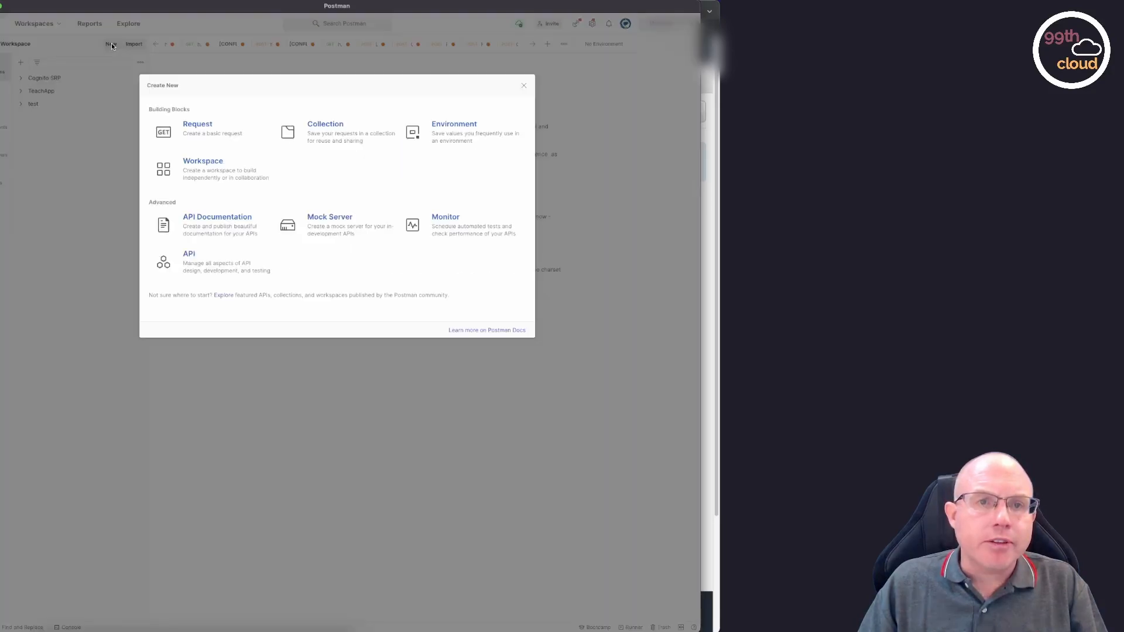
left_click(199, 124)
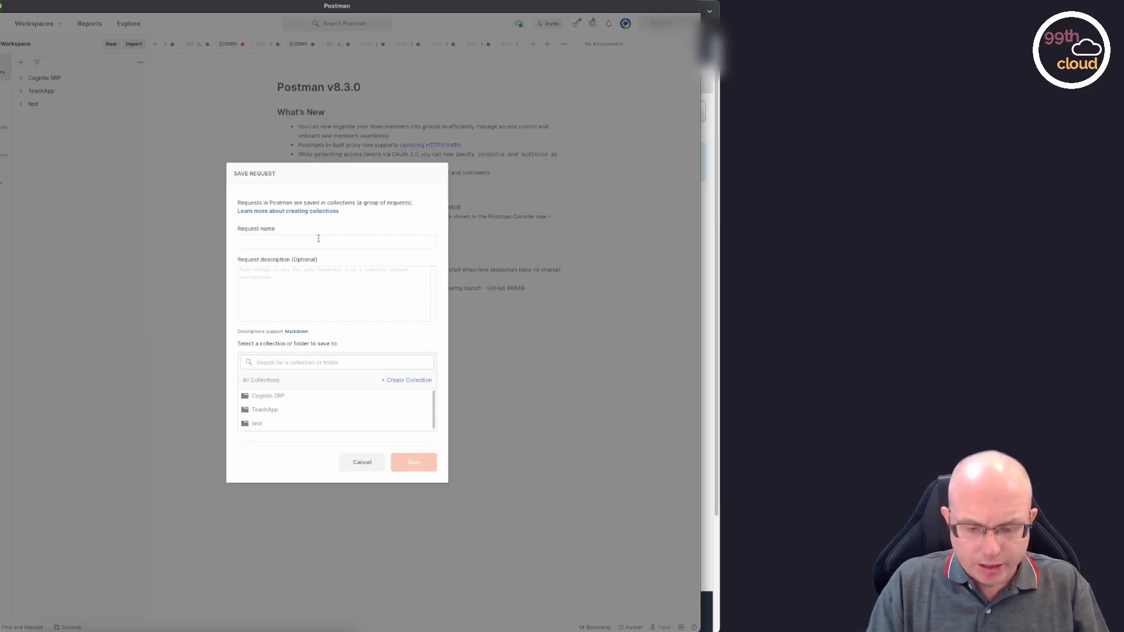
type("notes-api")
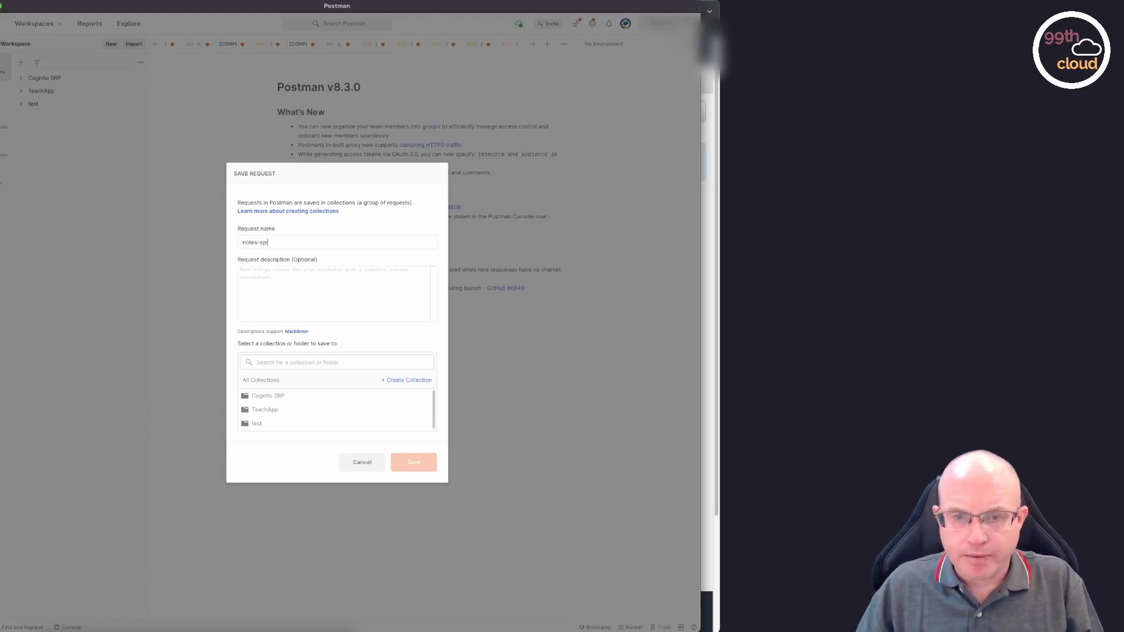
left_click(404, 381)
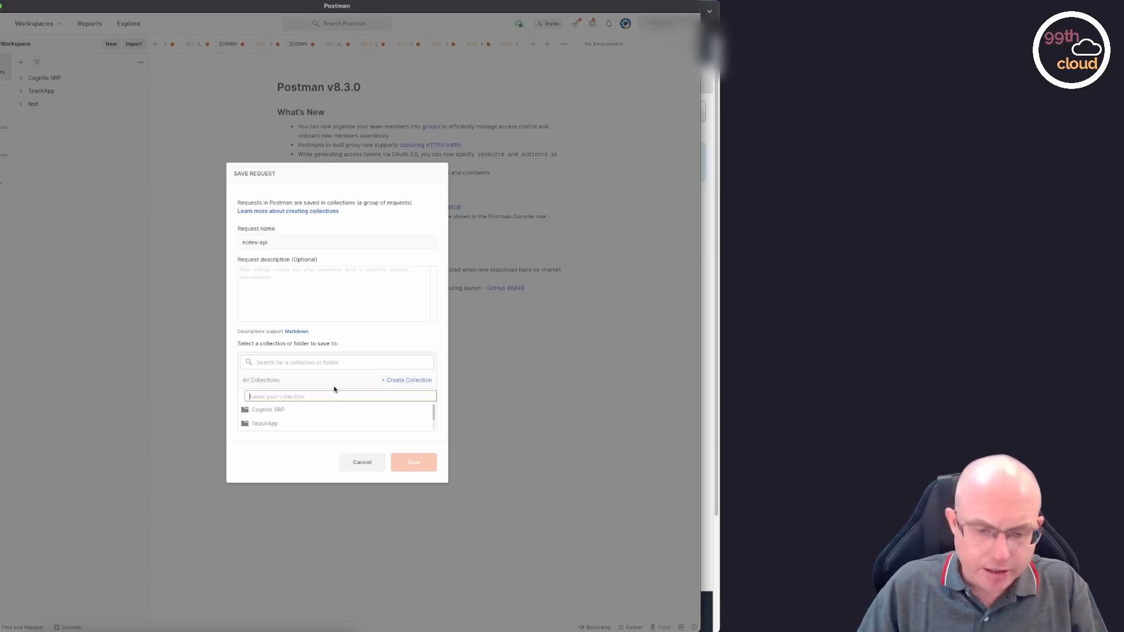
type("notes-api")
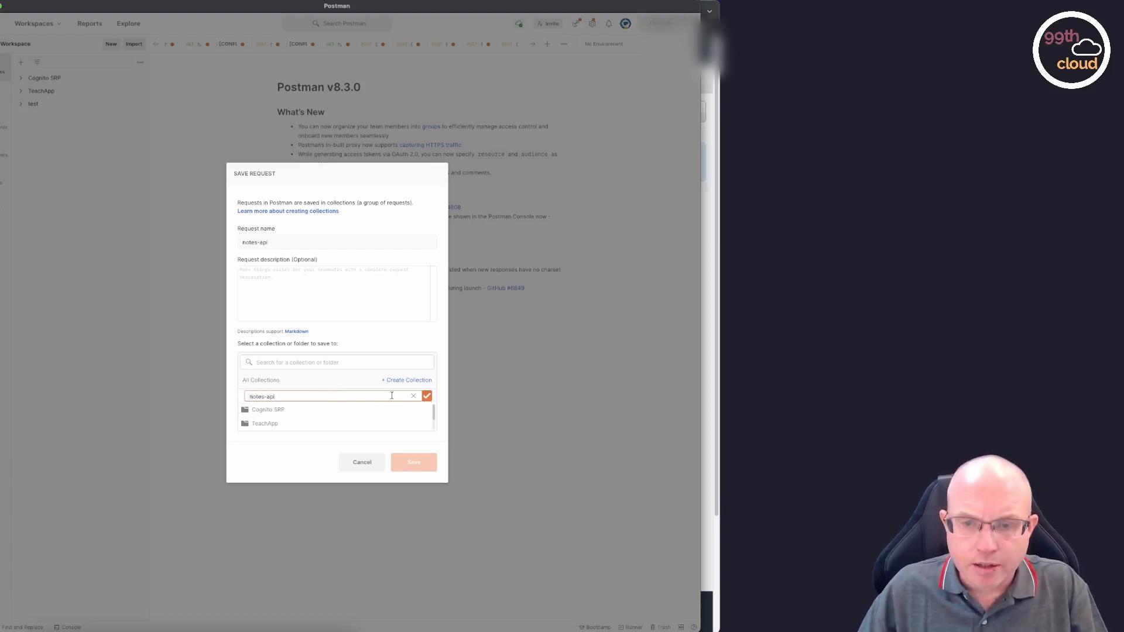
left_click(427, 397)
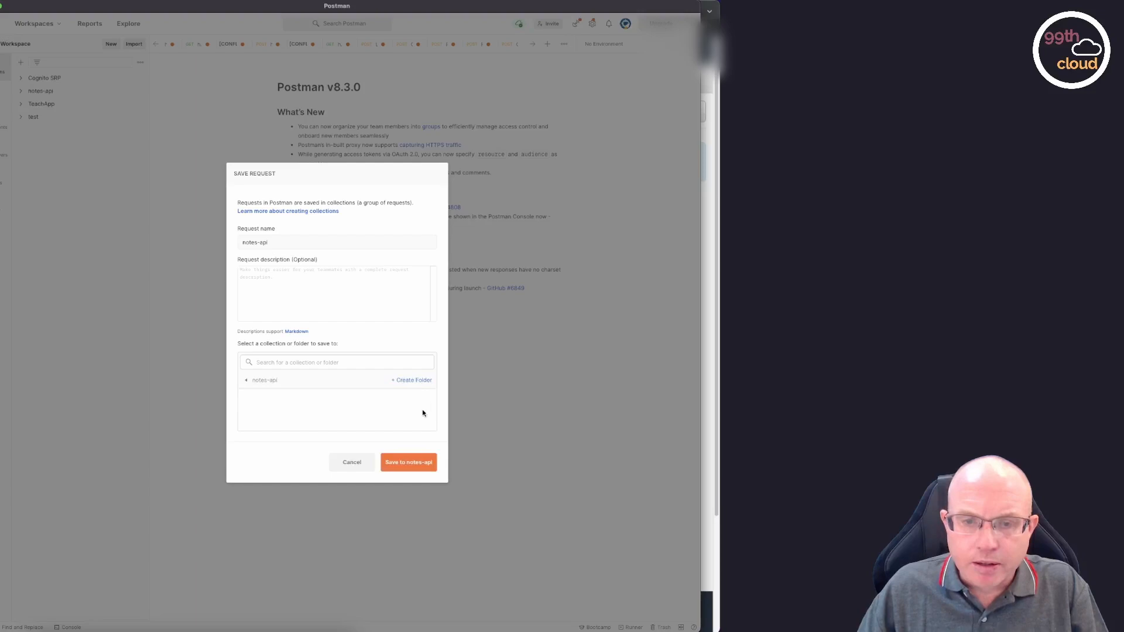
left_click(418, 467)
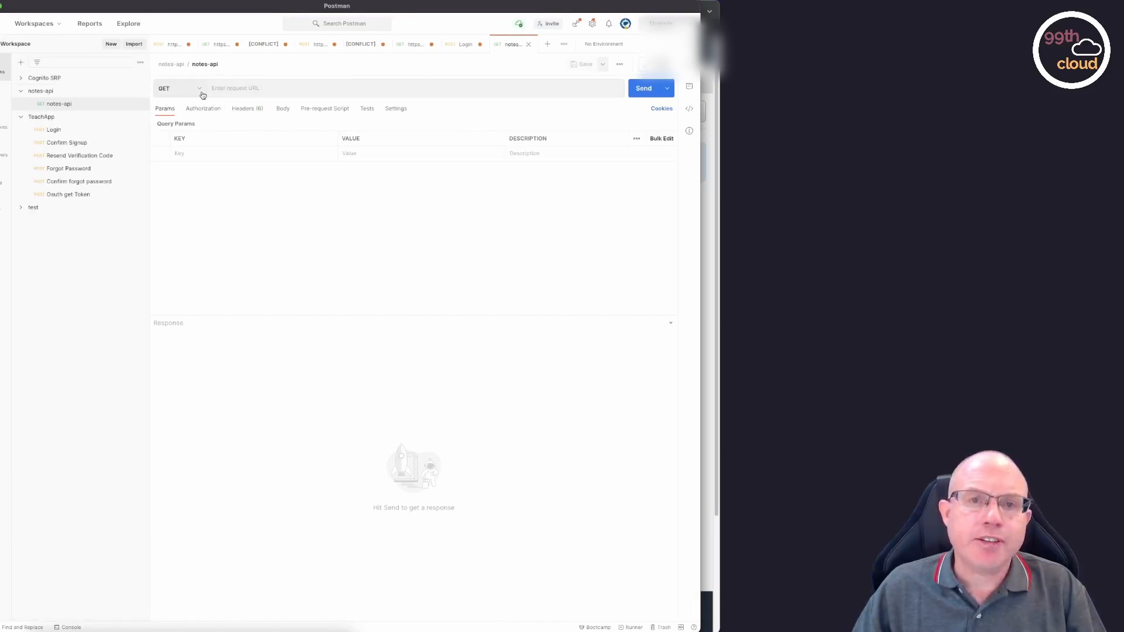
Set the request URL to the copied invoke URL followed by /notes, send the GET request and review the returned notes.
left_click(247, 87)
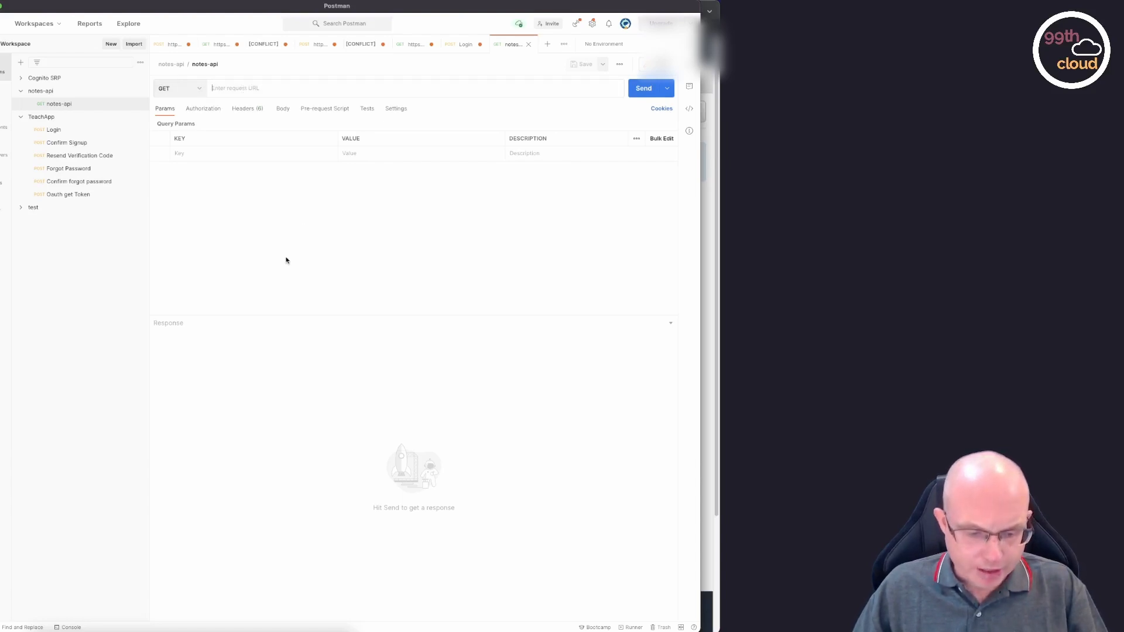
type("https://912defeqa8.execute-api.us-east-1.amazonaws.com/dev")
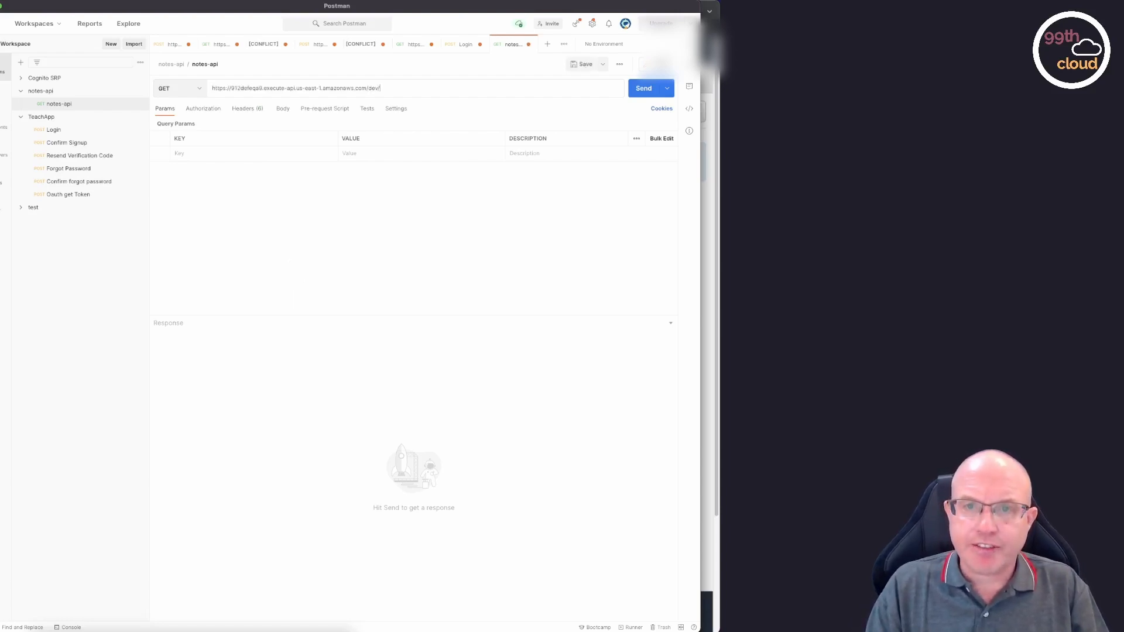
type("/")
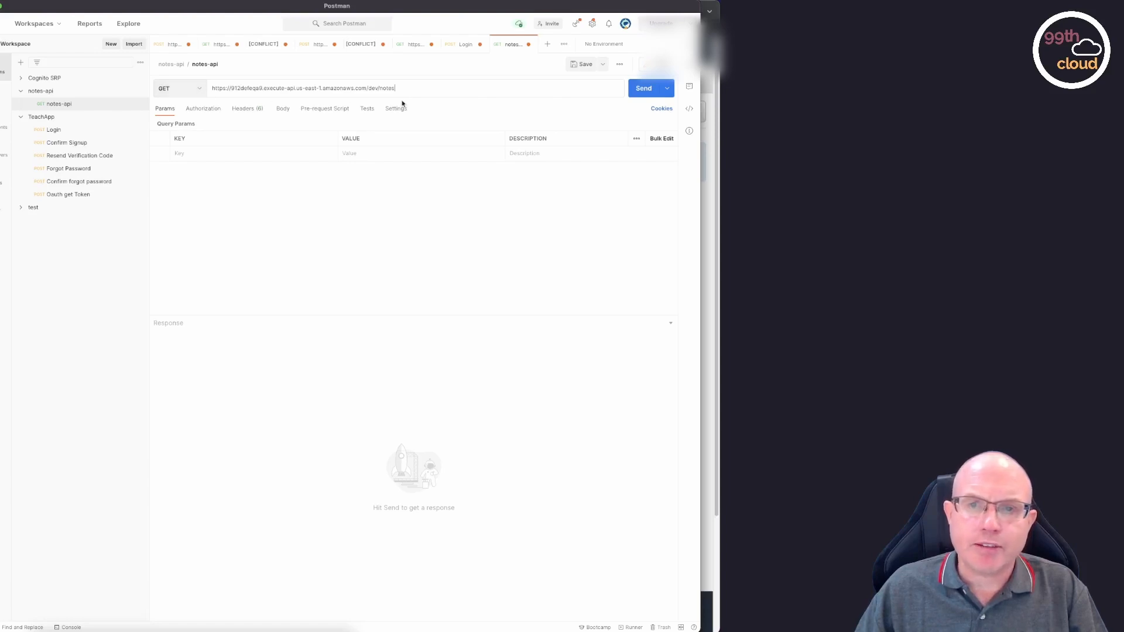
left_click(647, 96)
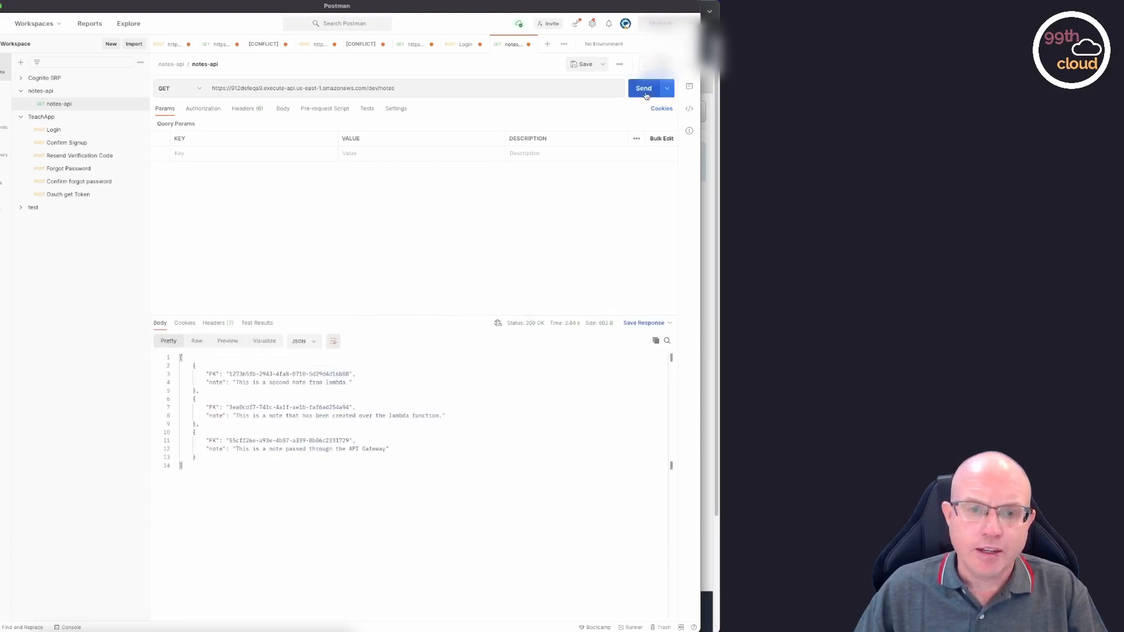
left_click_drag(180, 358, 227, 471)
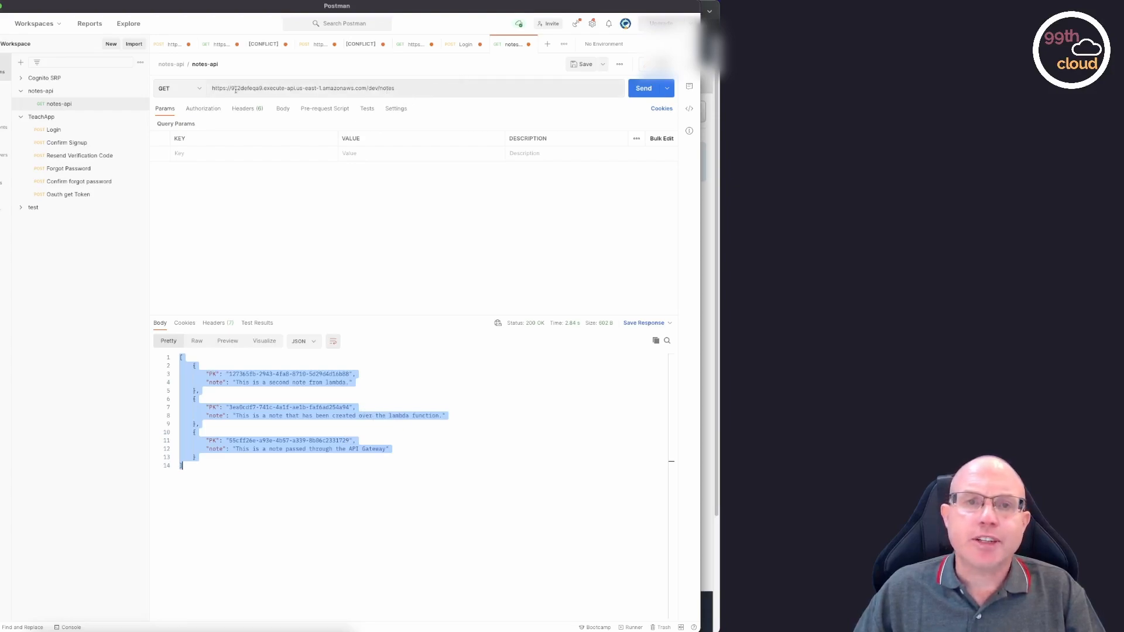
Change the notes-api request method to POST and set its body format to raw.
left_click(187, 87)
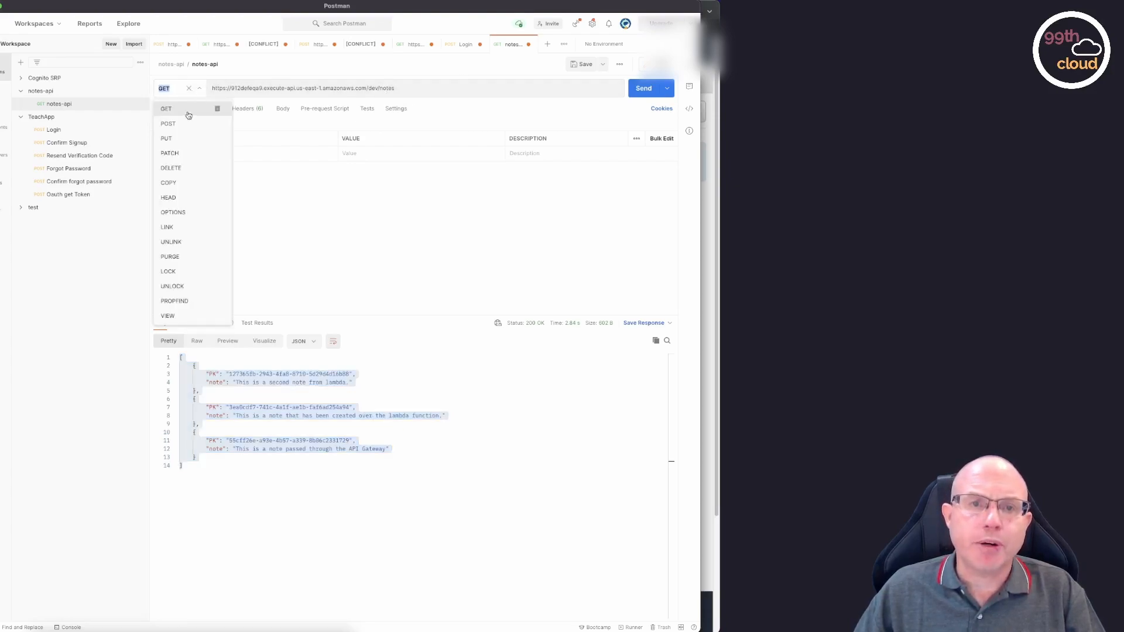
left_click(169, 124)
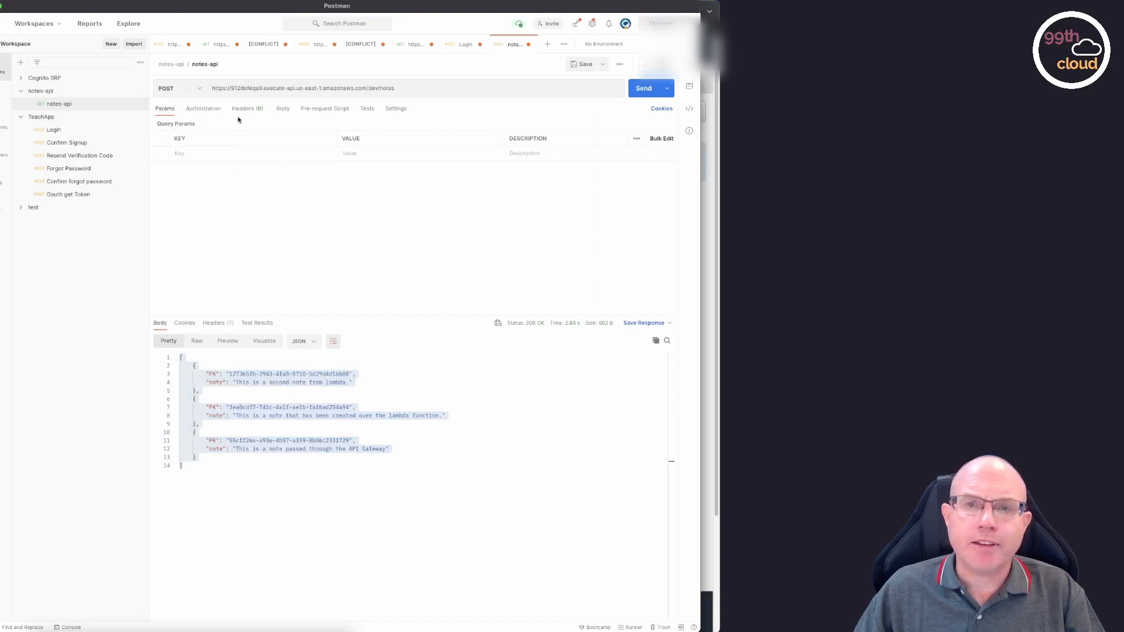
left_click(395, 89)
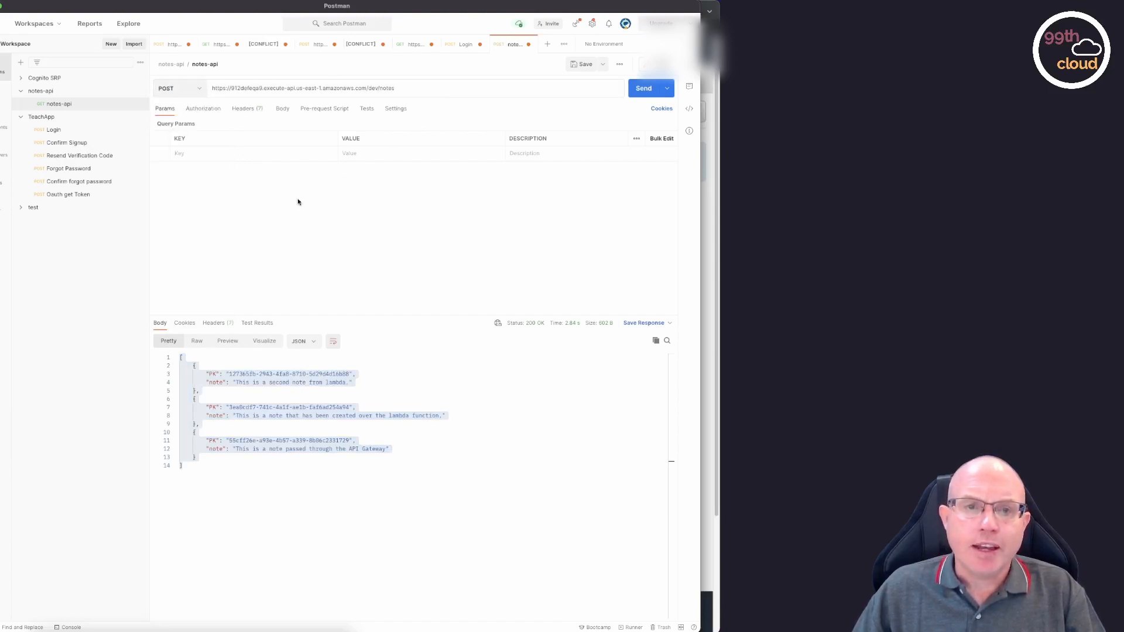
left_click(282, 108)
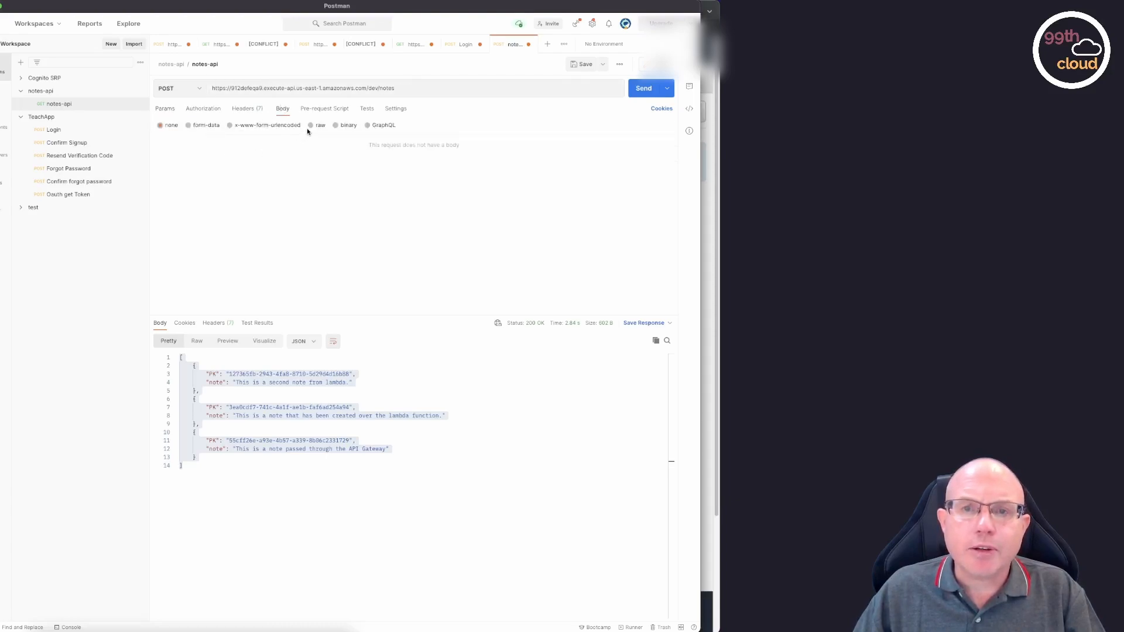
left_click(311, 126)
Write a JSON request body with the key "note" and the value "This is a note from Postman.".
left_click(313, 154)
type("{")
type("note")
key("BackSpace")
key("BackSpace")
key("BackSpace")
type("\"note\": \"")
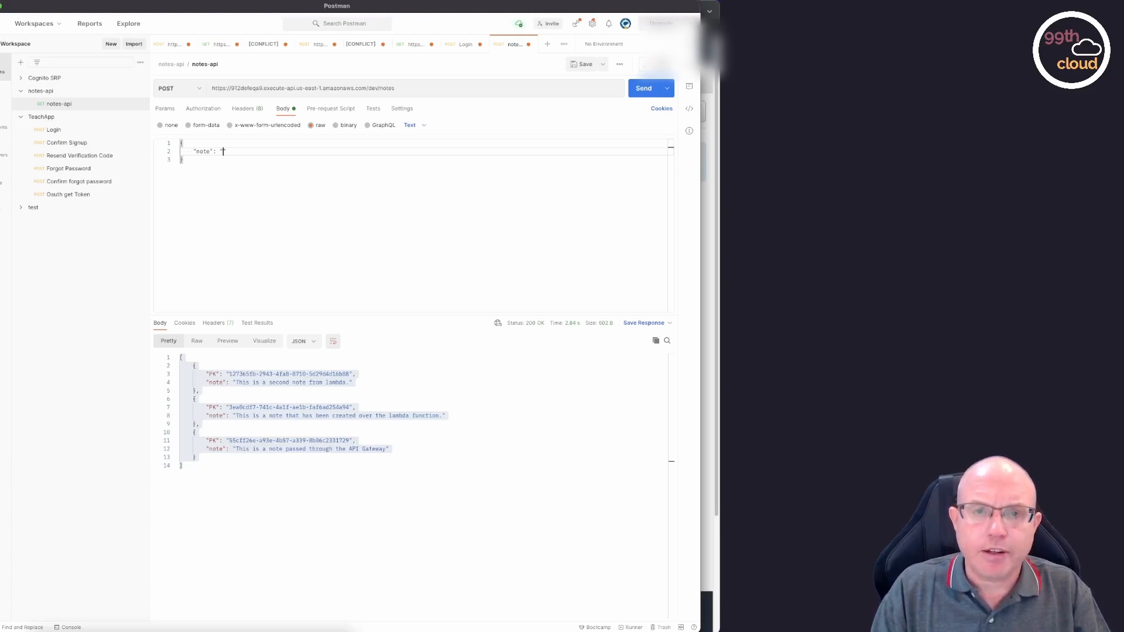
type("This is a not")
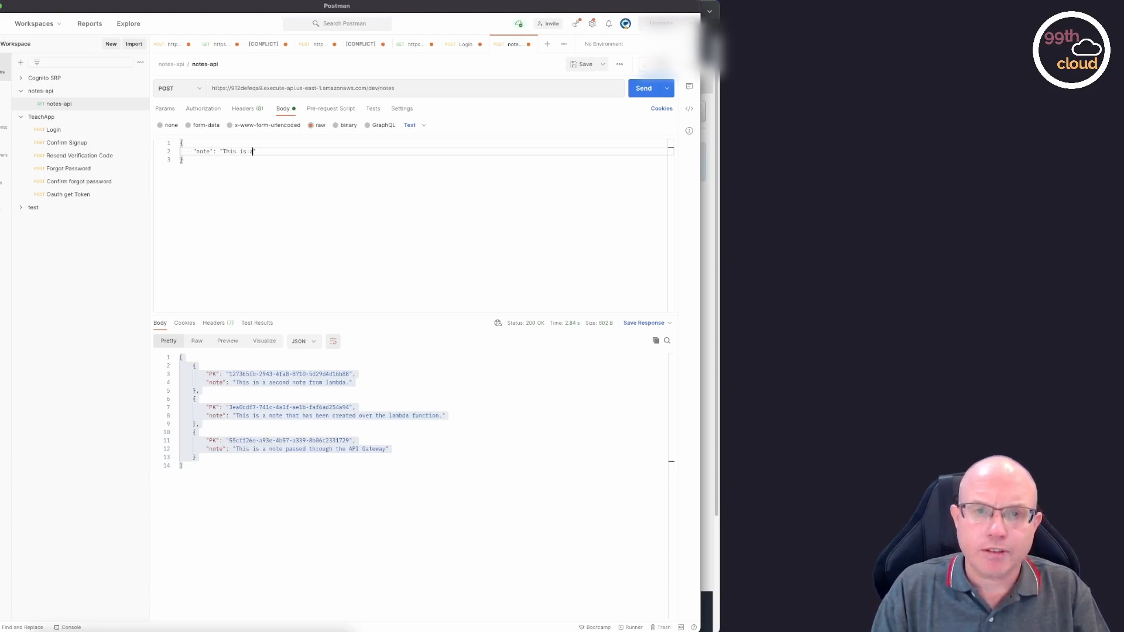
type("e from Postman.")
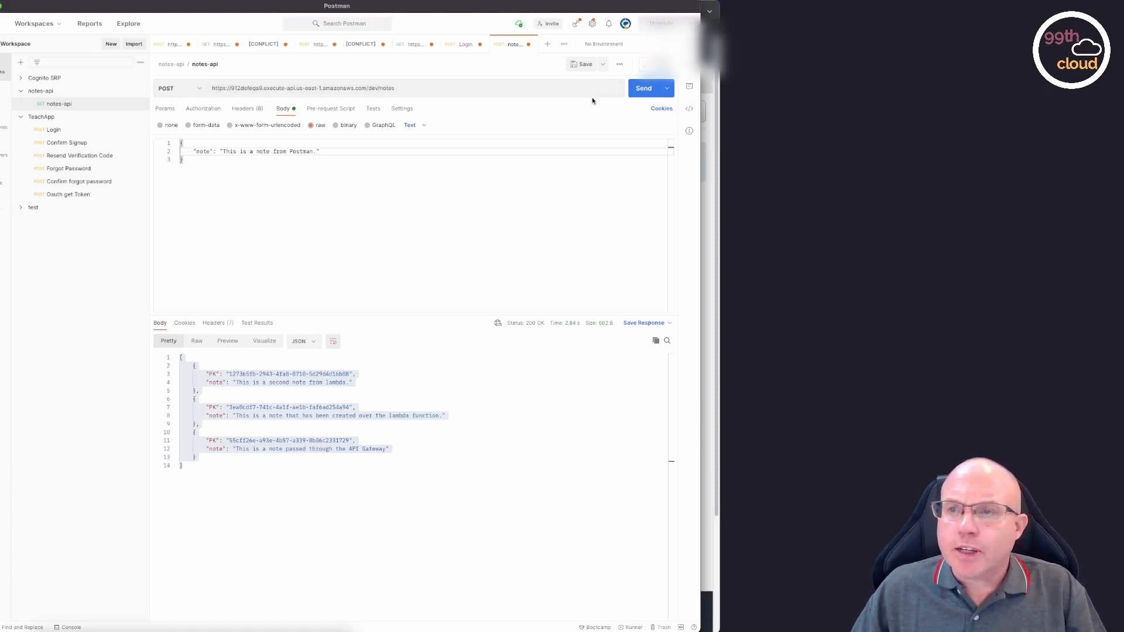
Send the POST request and check the response's headers, body, status and time.
left_click(645, 88)
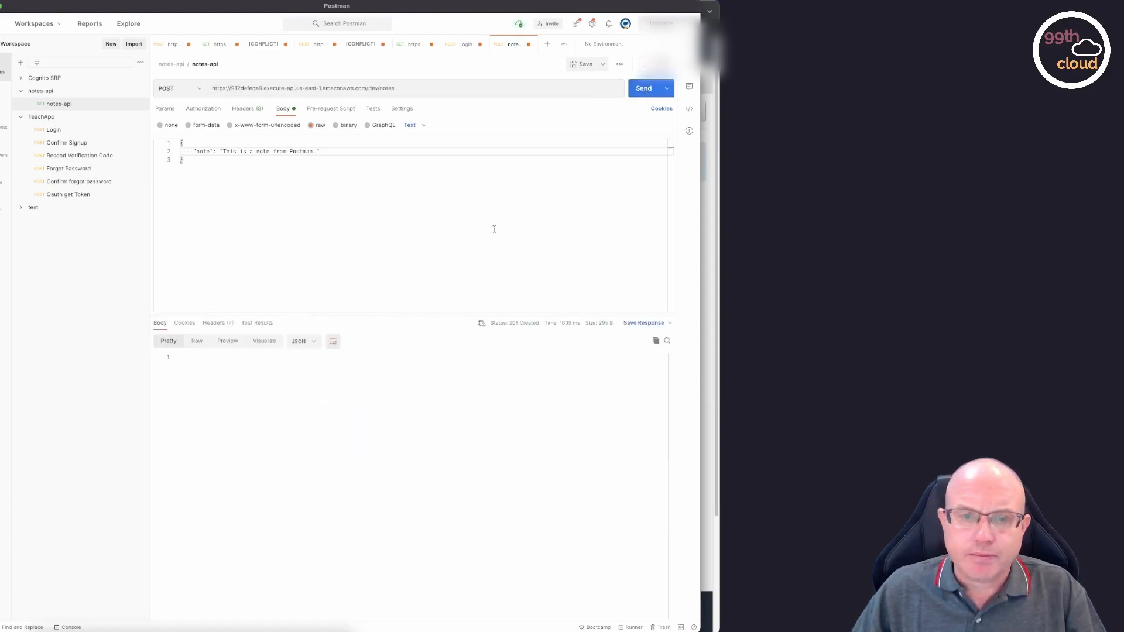
left_click(224, 326)
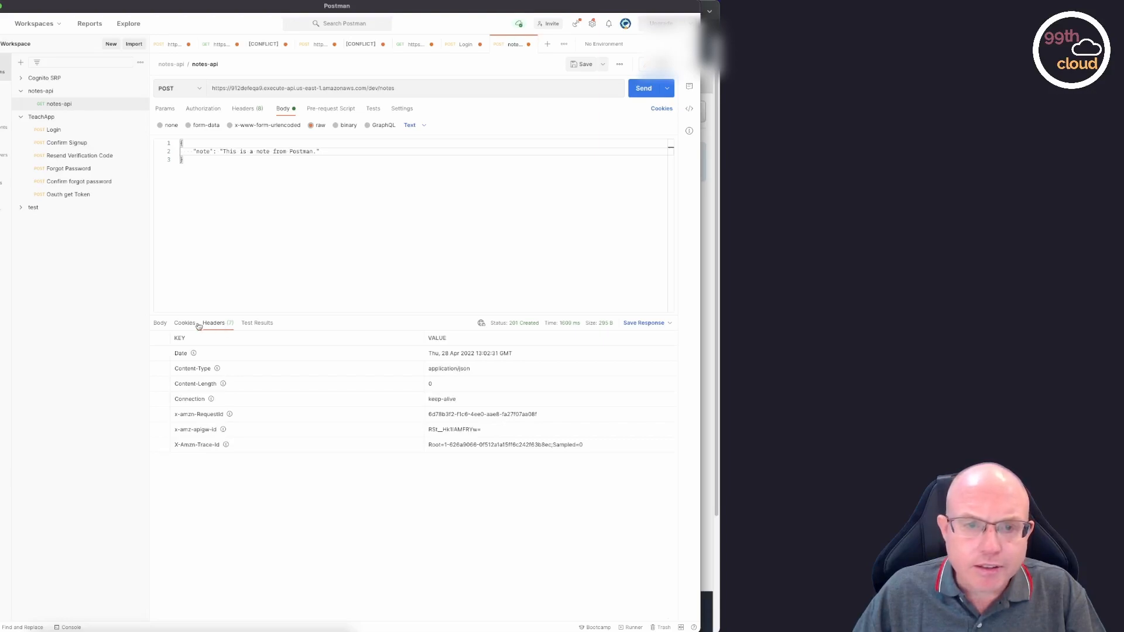
left_click(159, 324)
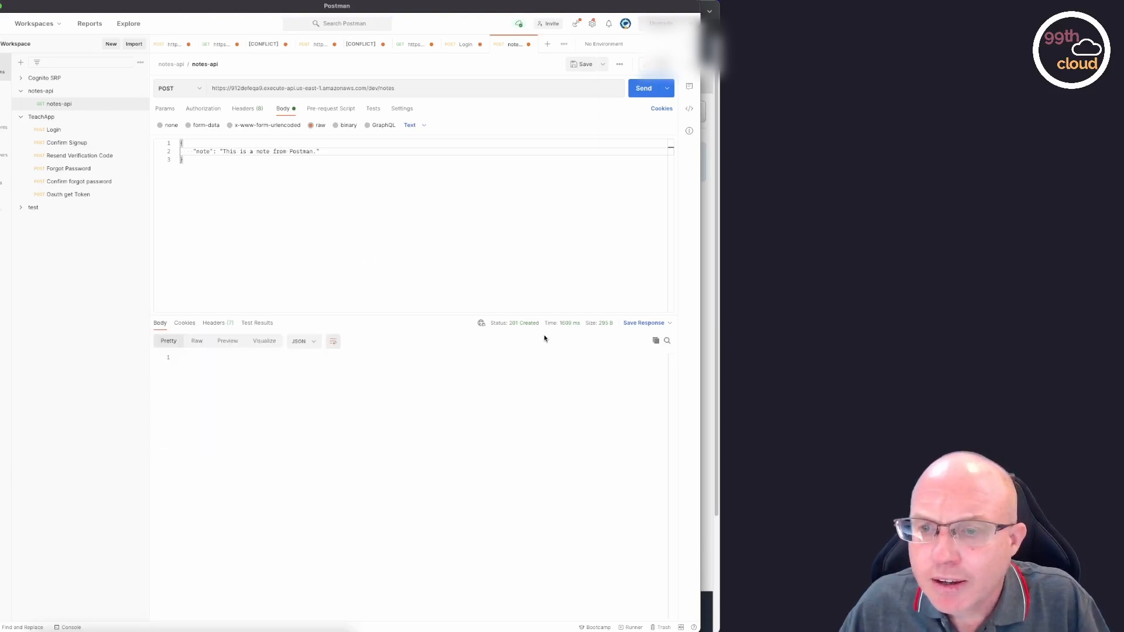
mouse_move(515, 327)
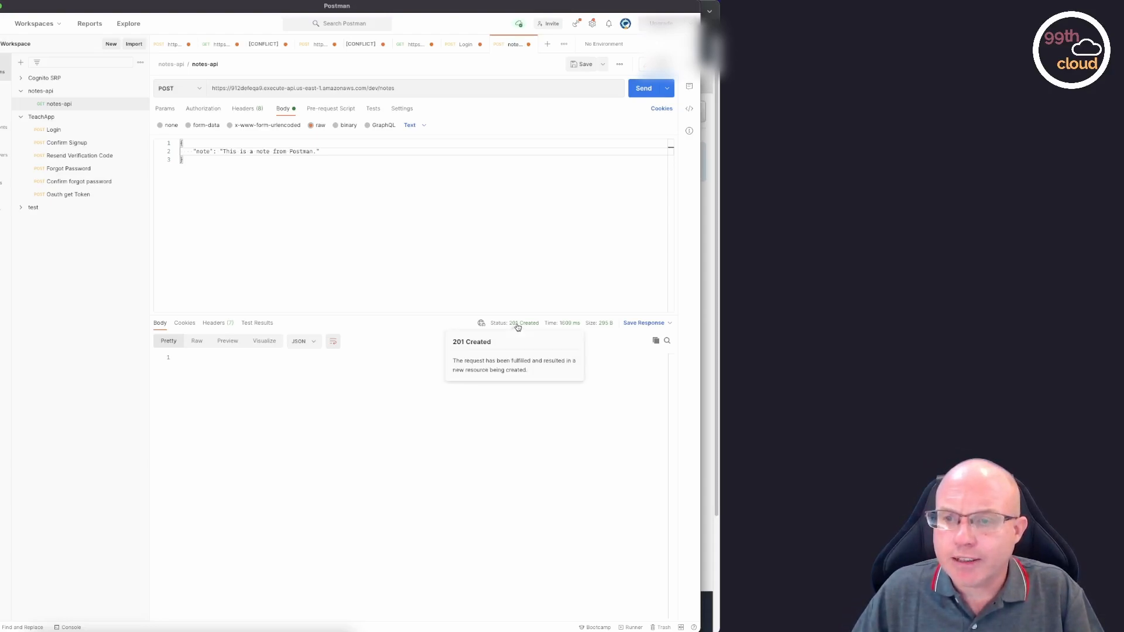
mouse_move(559, 323)
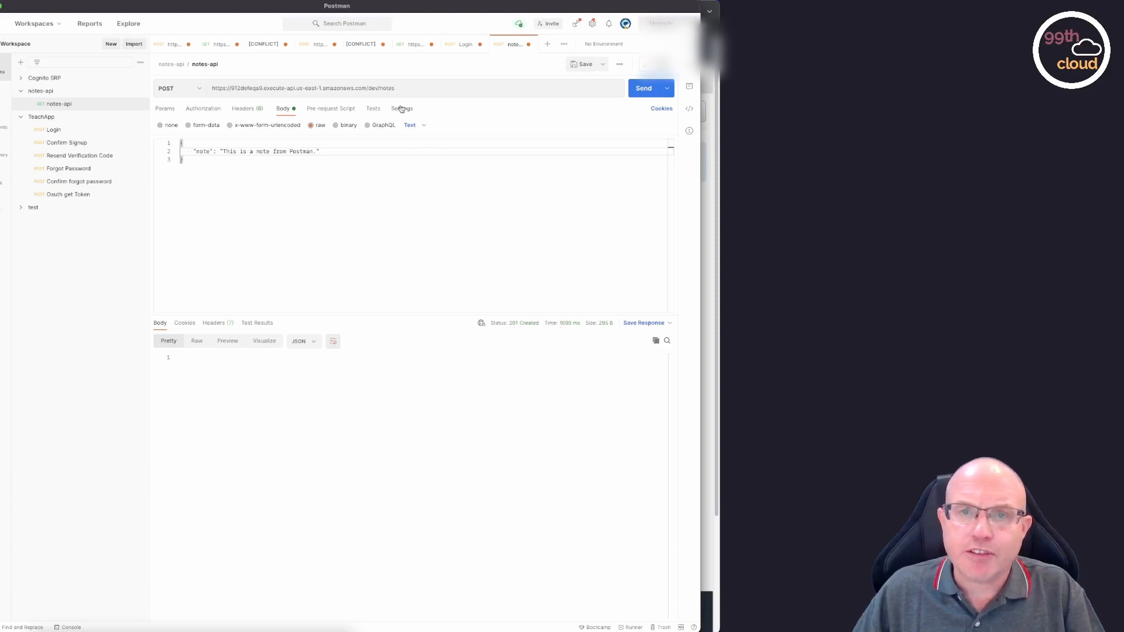
Change the request back to GET with body none, send it and check the returned list for the Postman note.
left_click(192, 89)
left_click(191, 110)
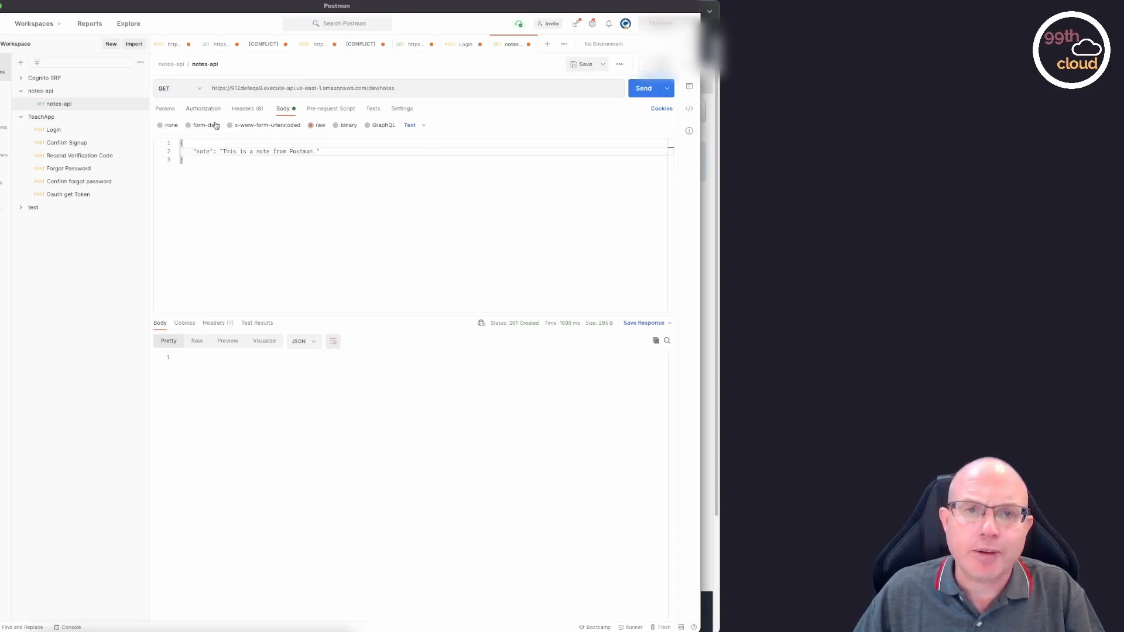
left_click(163, 125)
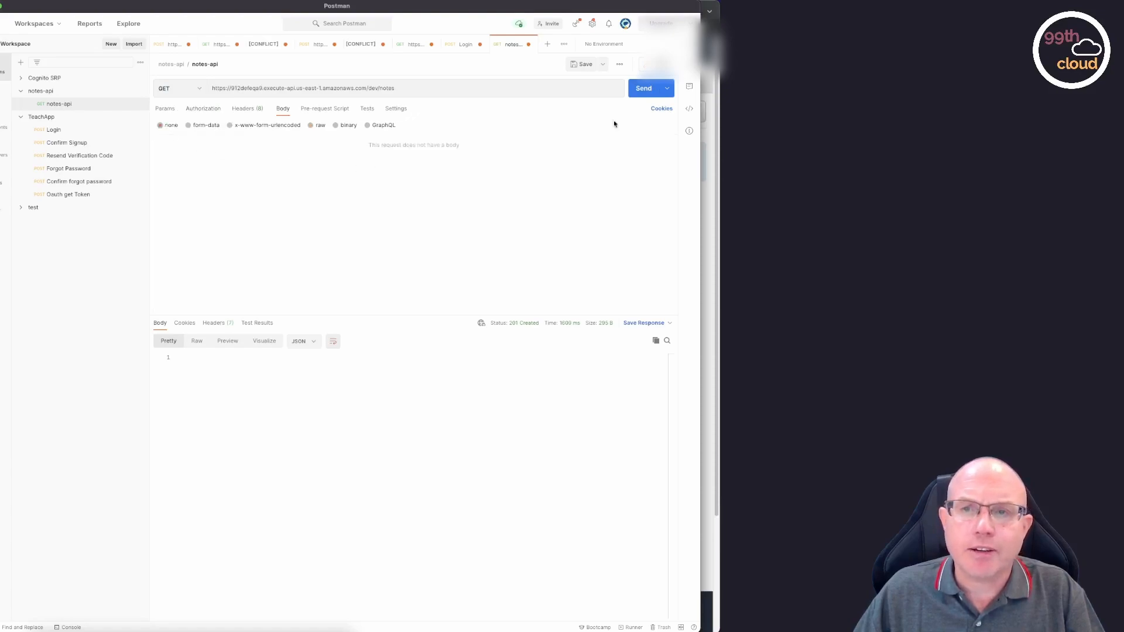
left_click(644, 89)
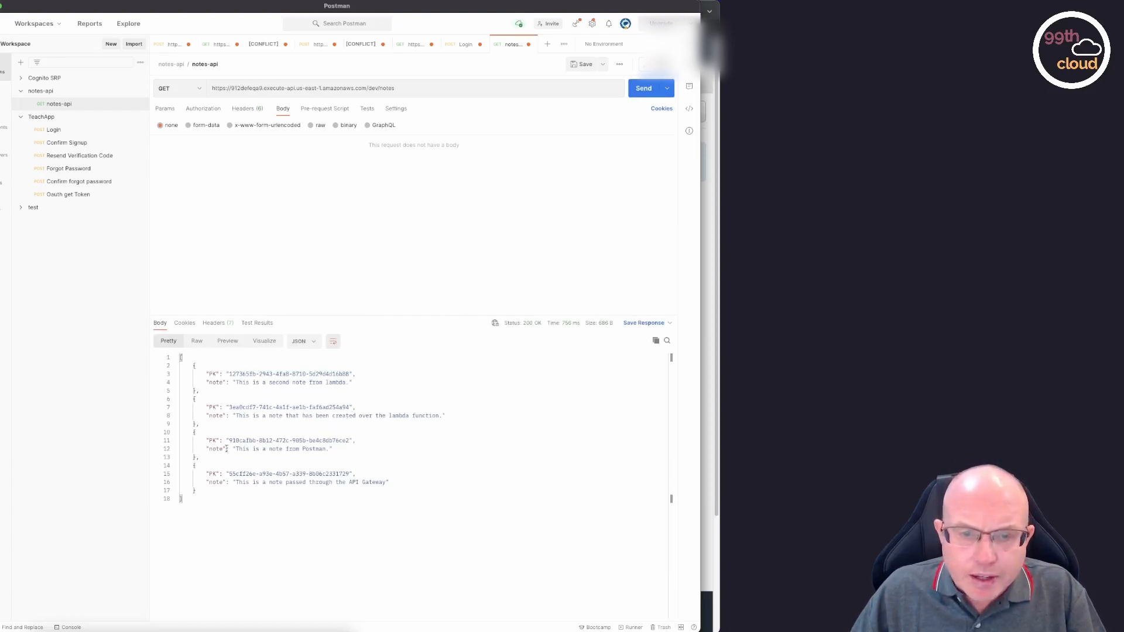
left_click_drag(210, 457, 183, 433)
left_click(363, 449)
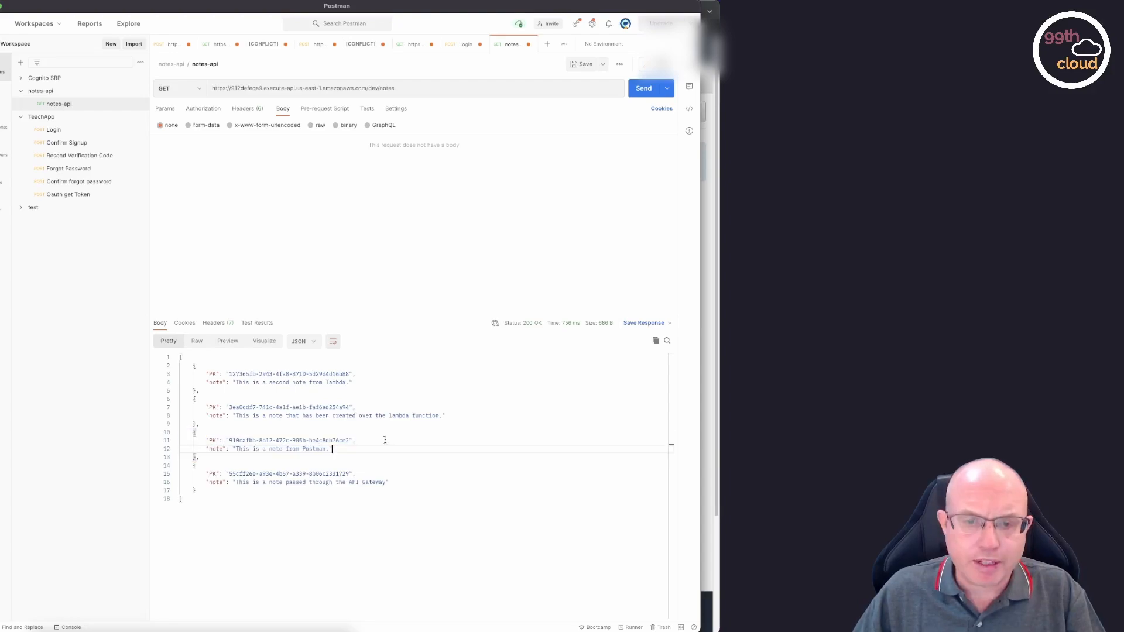